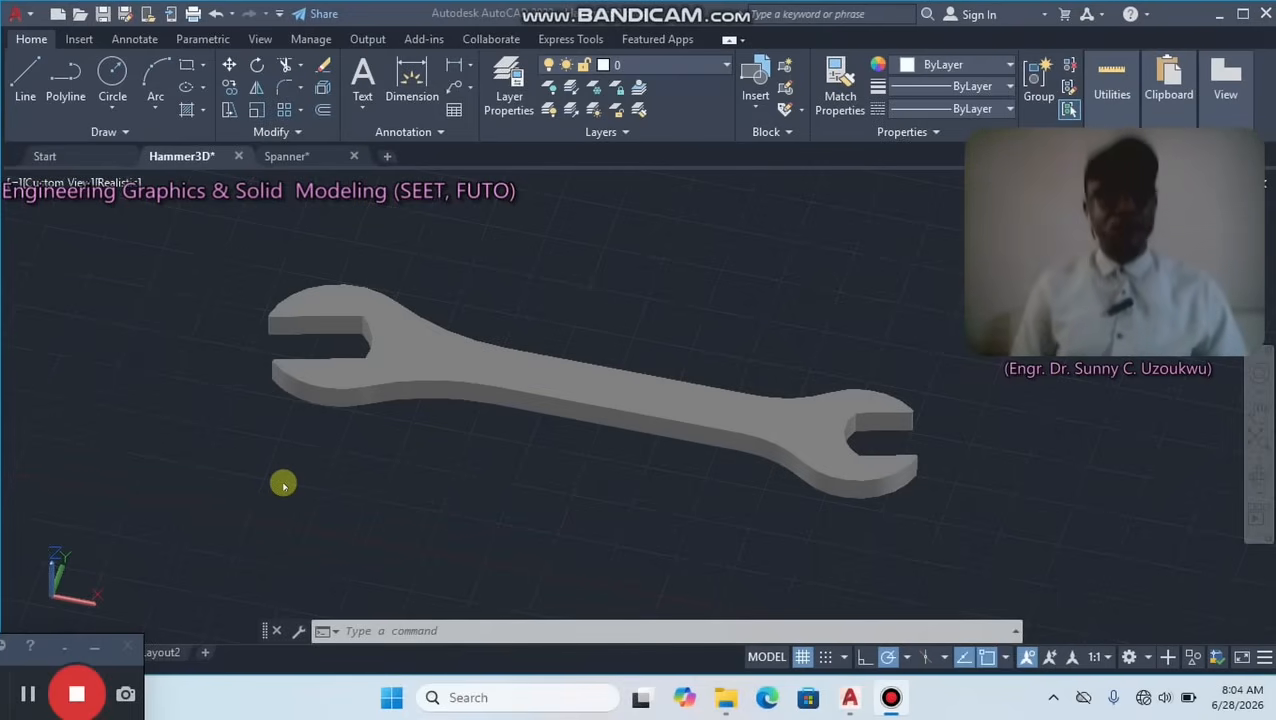
Switch to the Spanner drawing and draw a horizontal line 110 units long.
click(303, 157)
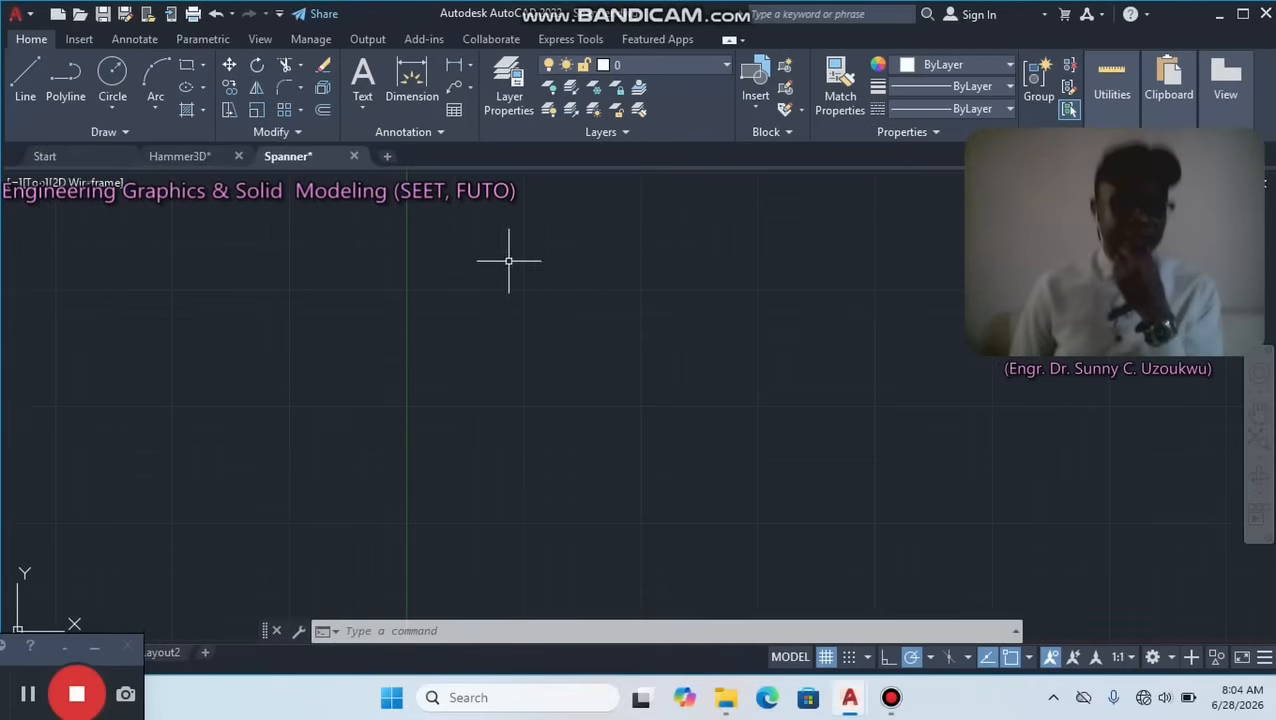
click(25, 72)
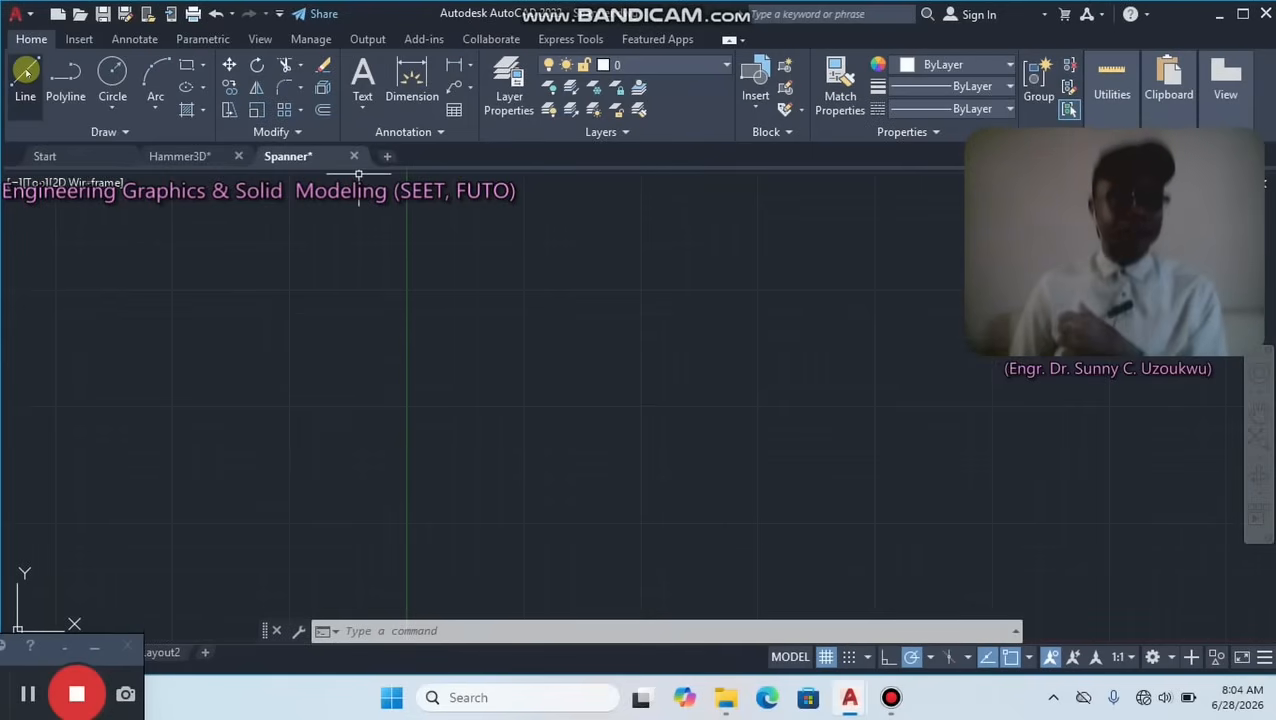
click(25, 72)
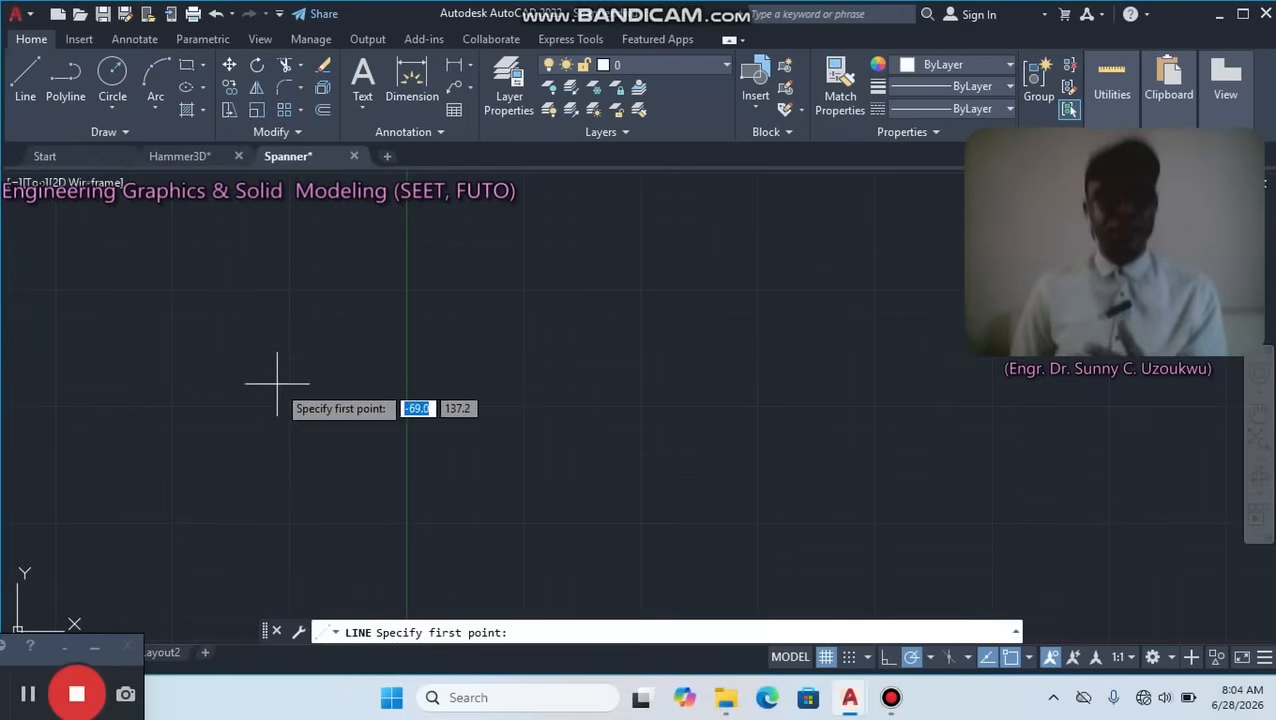
click(313, 382)
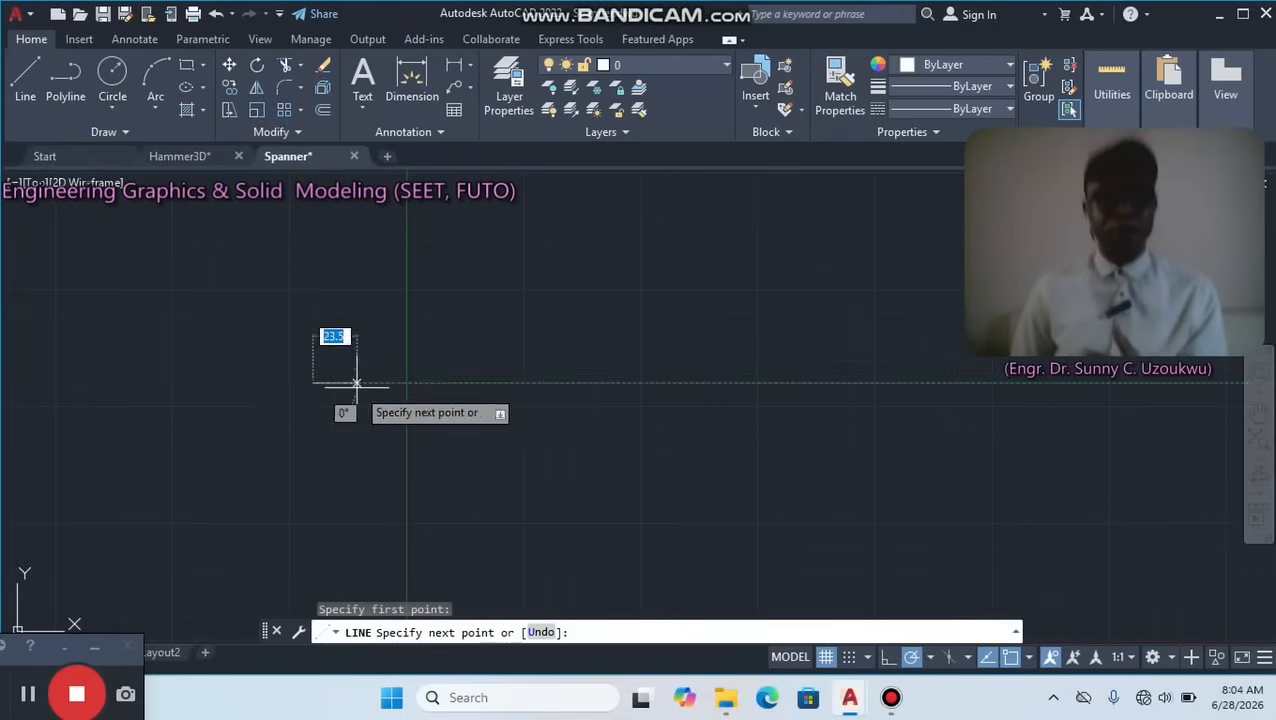
click(785, 381)
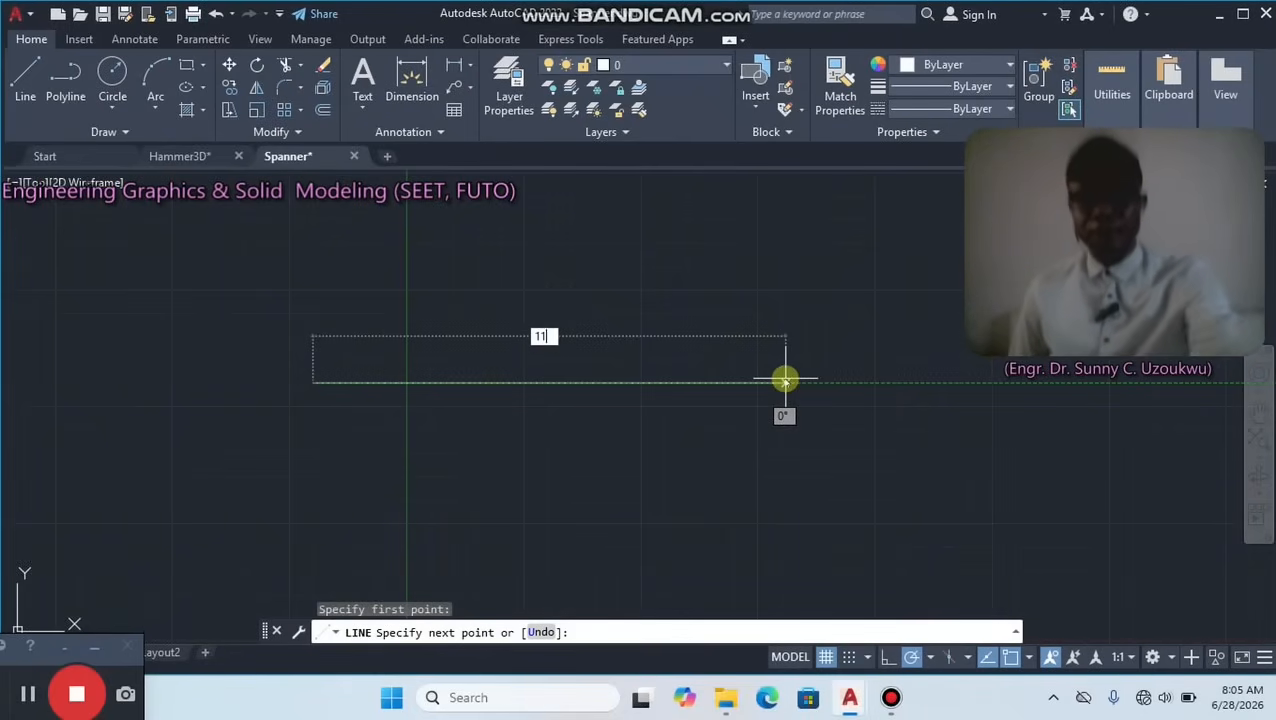
text(110)
key(Return)
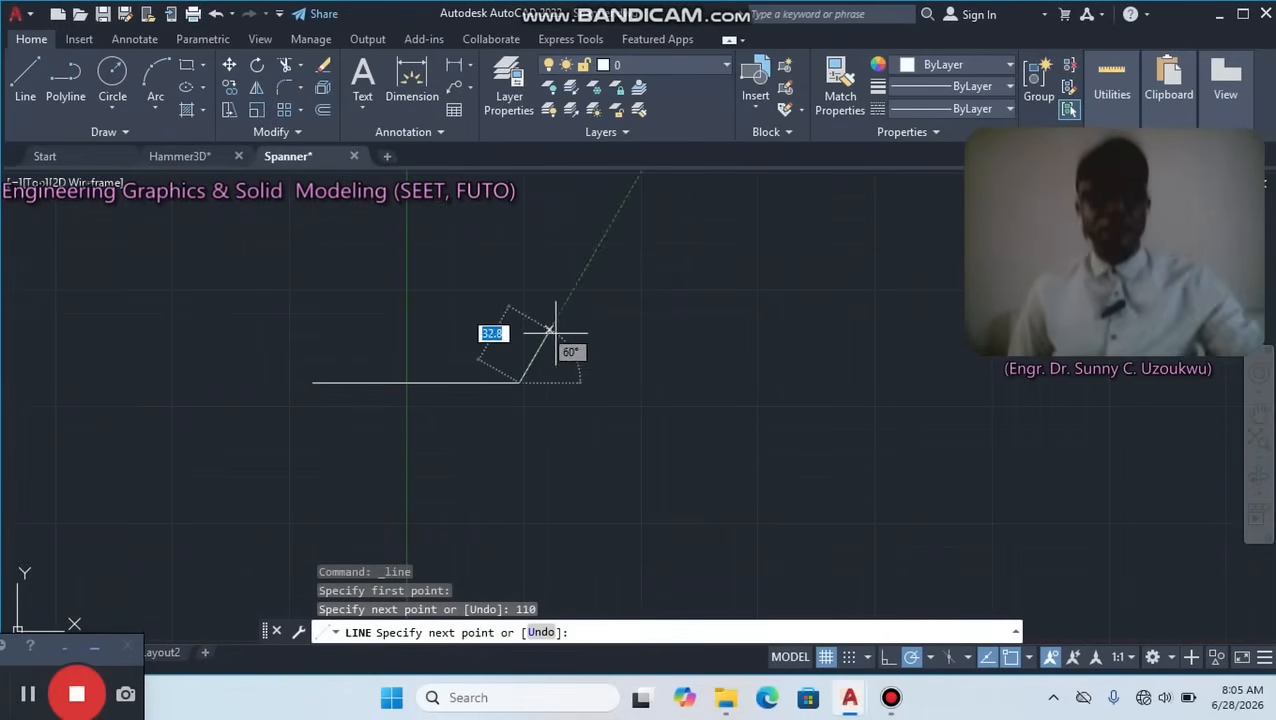
key(Escape)
Draw a circle of radius 14 centred on the right end of the horizontal line.
scroll(350, 368, up, 4)
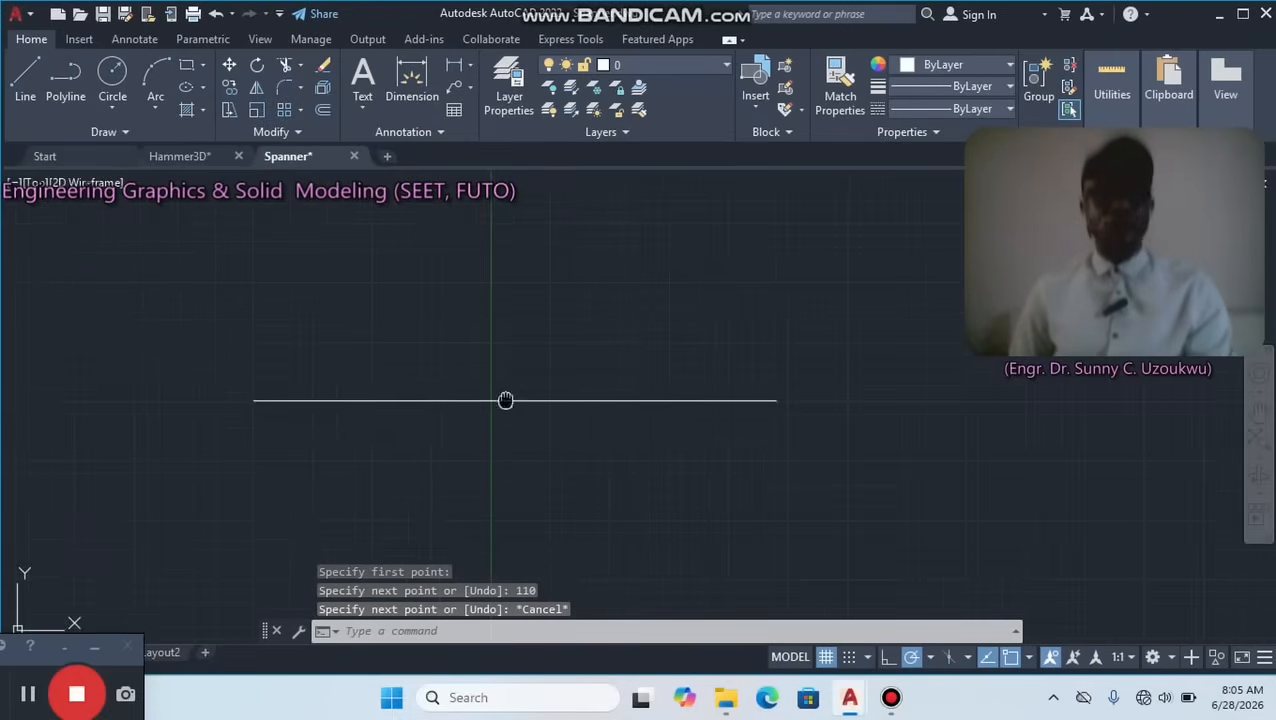
middle_drag(507, 398, 705, 358)
scroll(900, 343, up, 2)
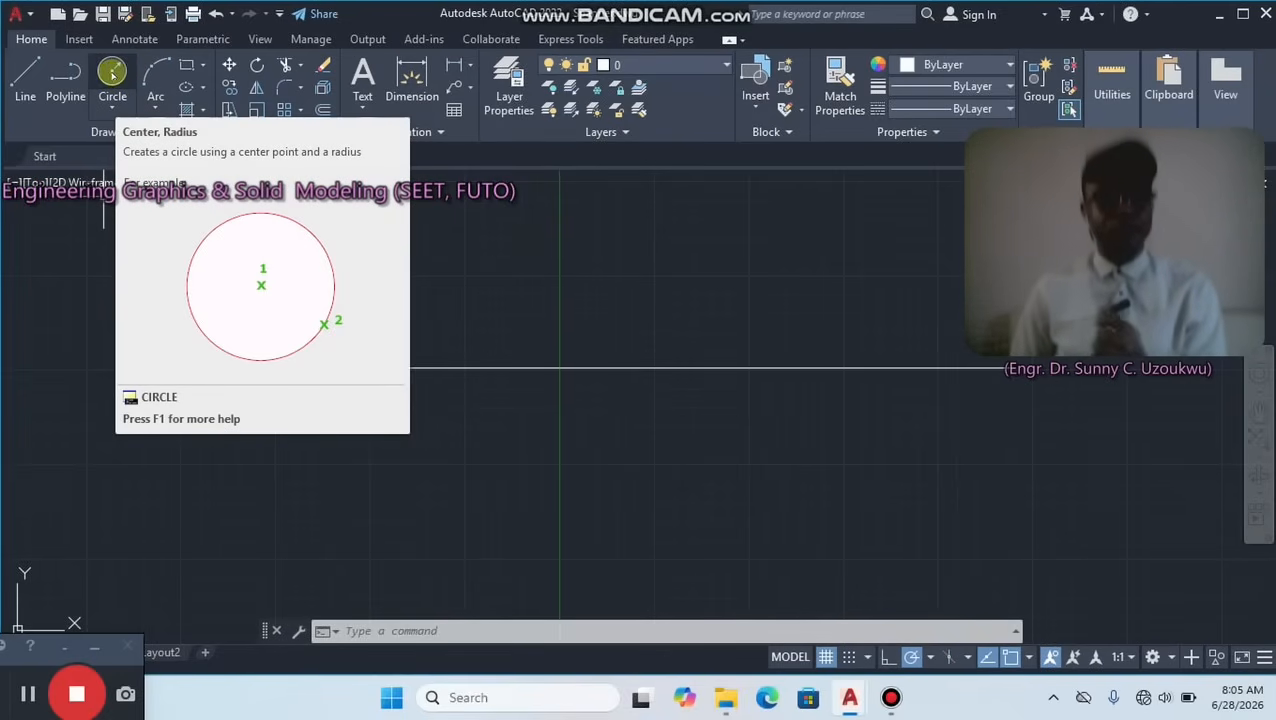
click(116, 70)
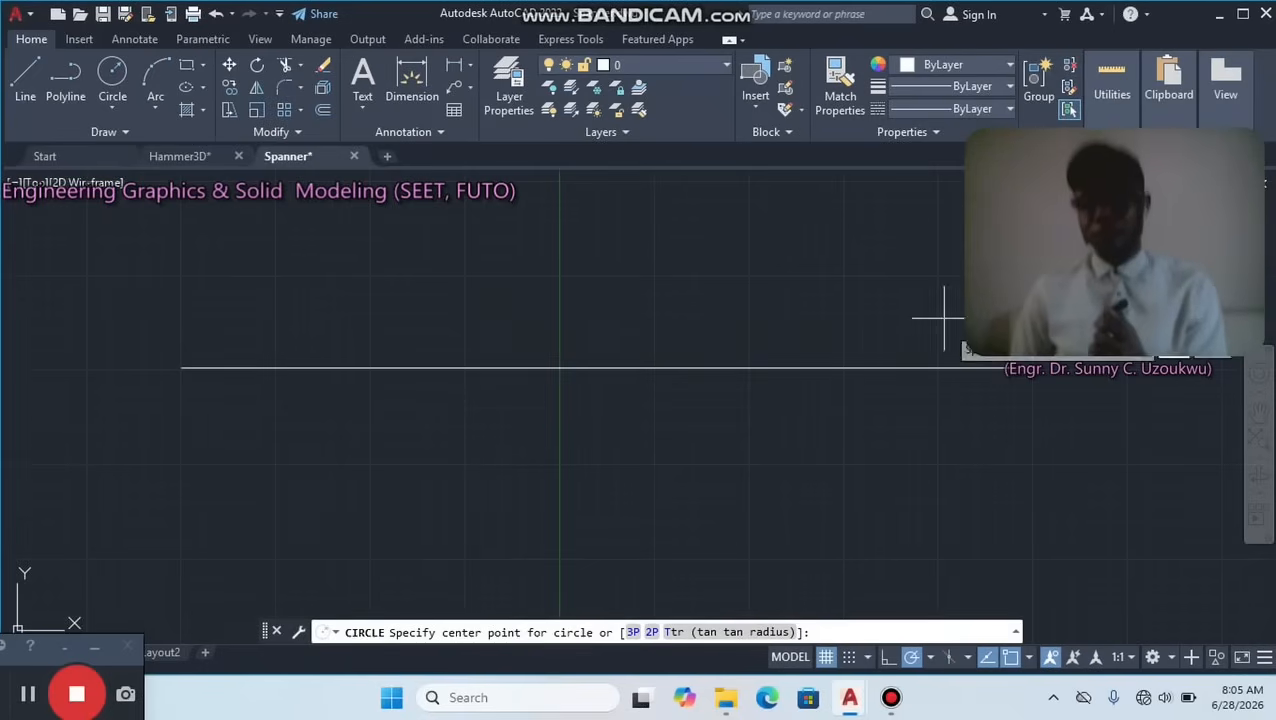
click(1015, 367)
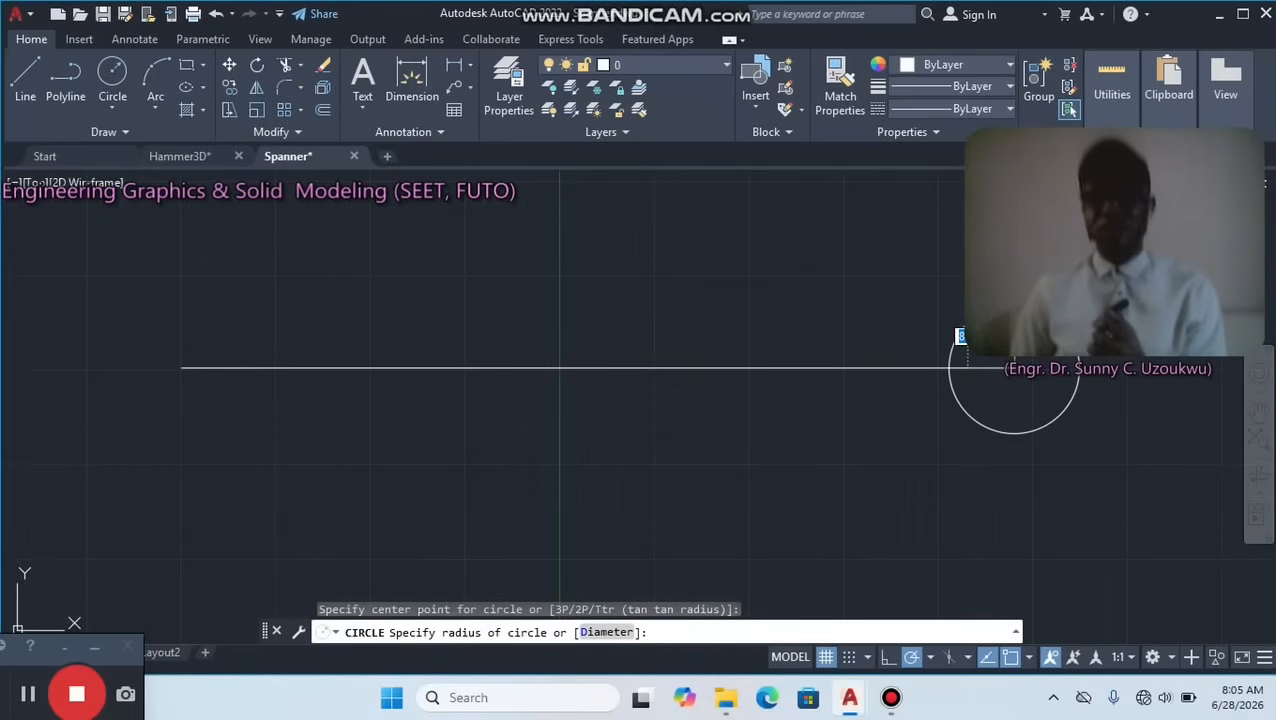
text(14)
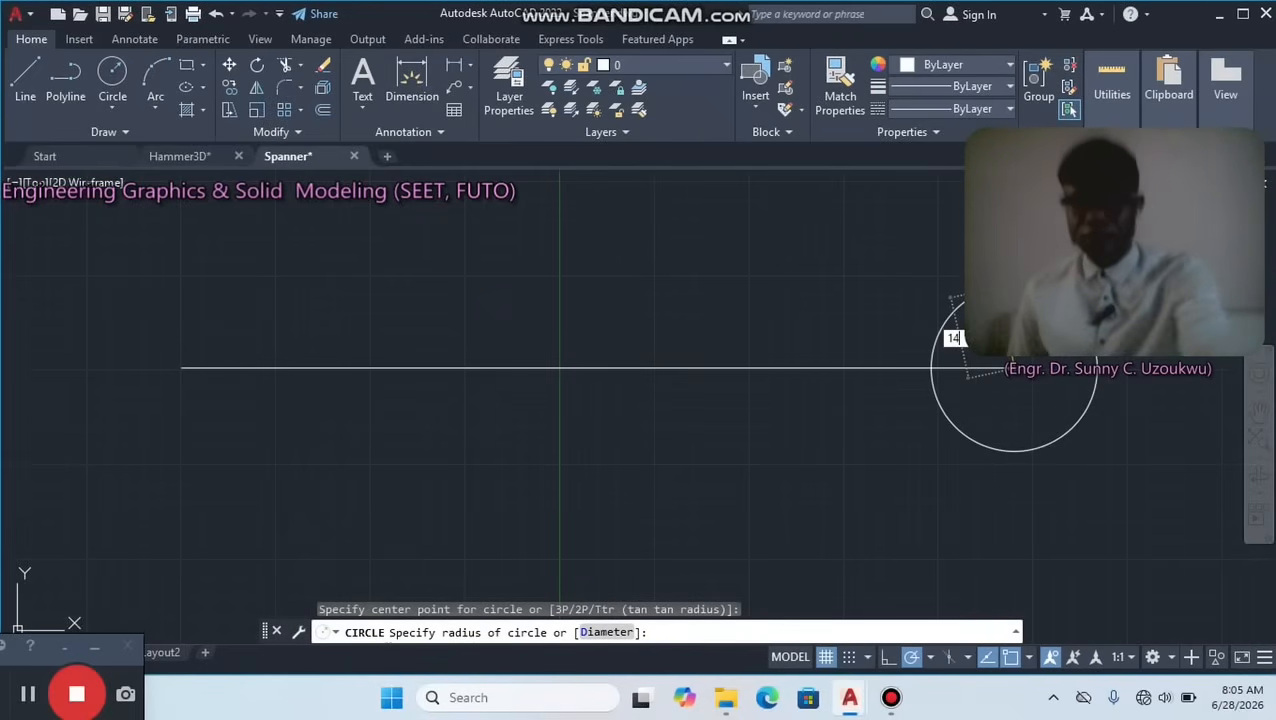
key(Return)
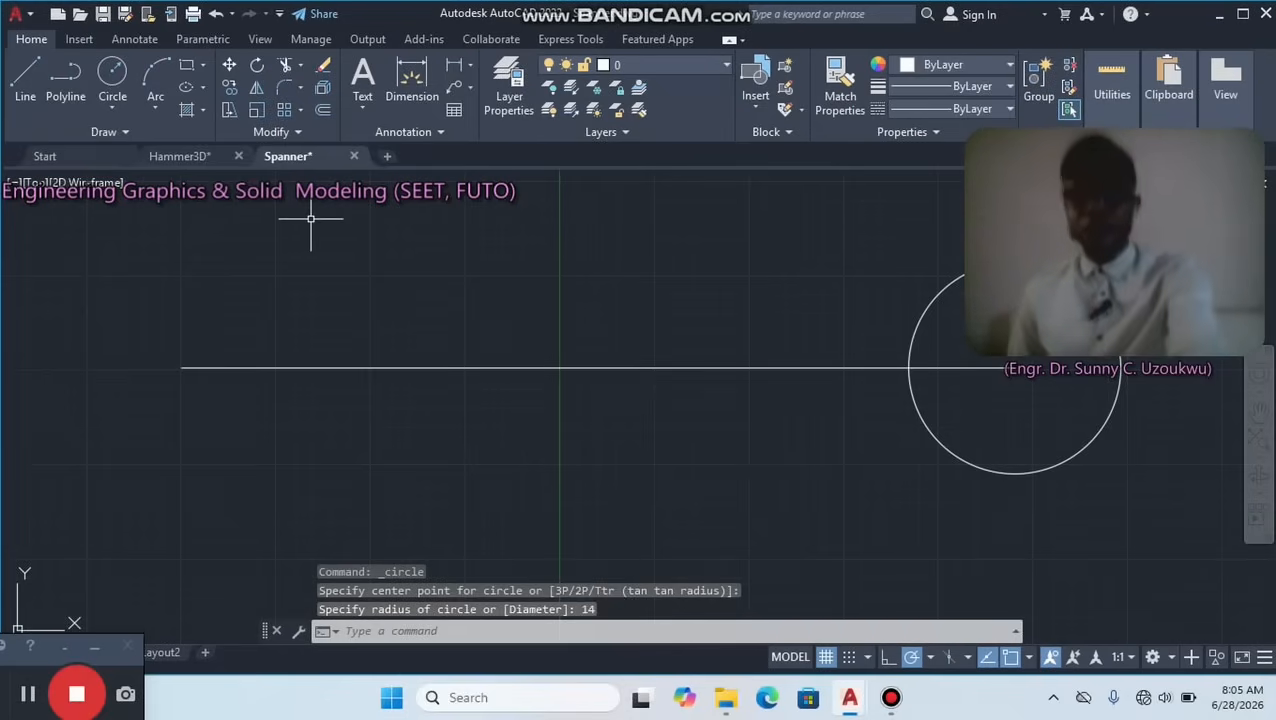
Draw a circle of radius 18 centred on the left end of the horizontal line.
key(Return)
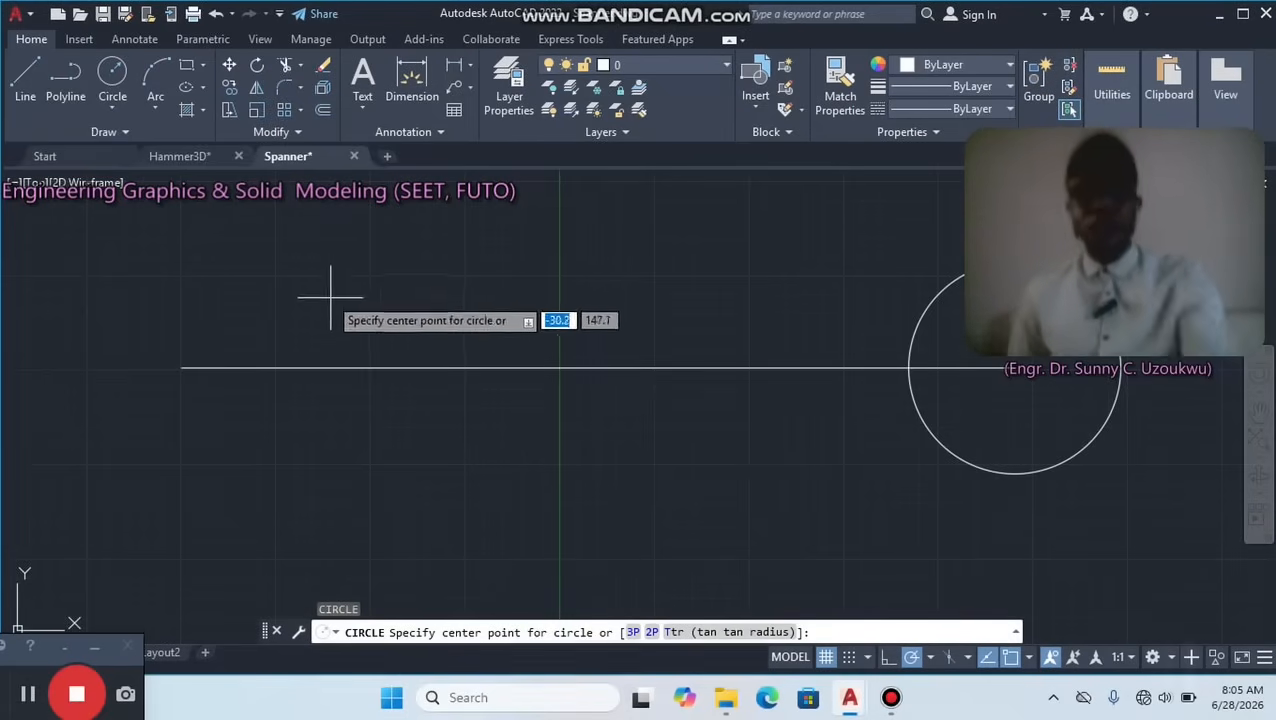
click(181, 368)
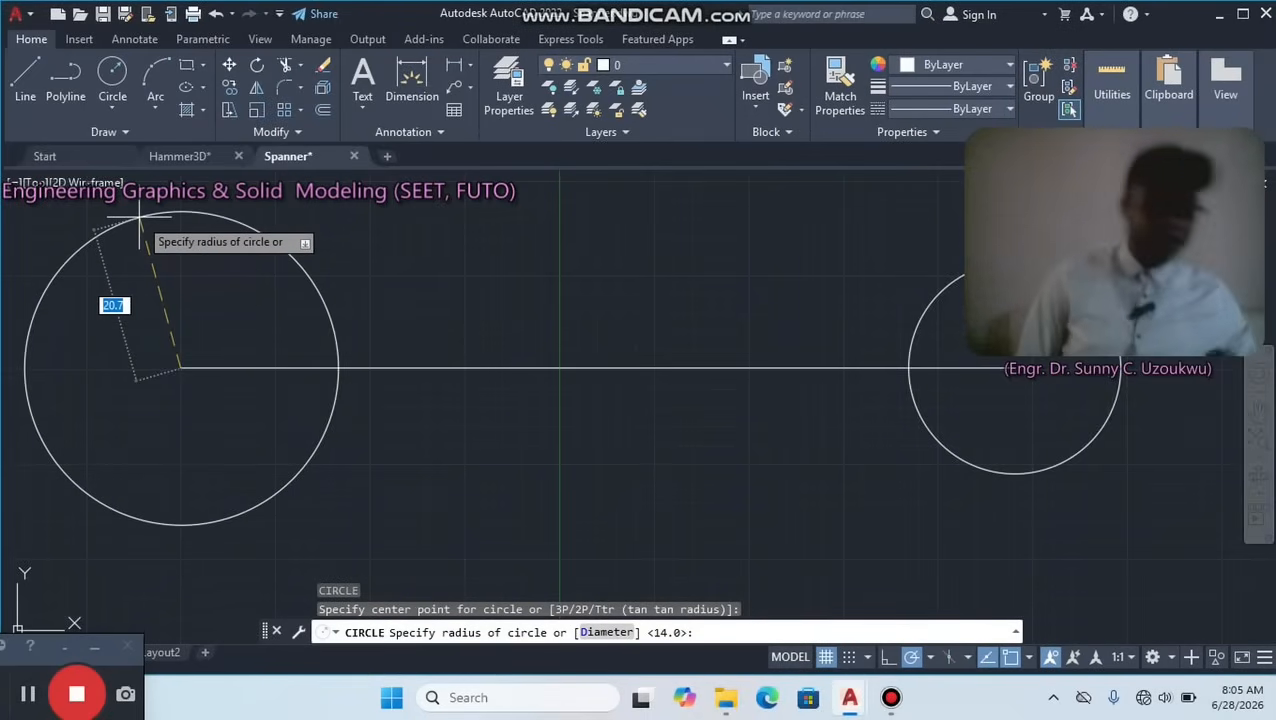
text(1)
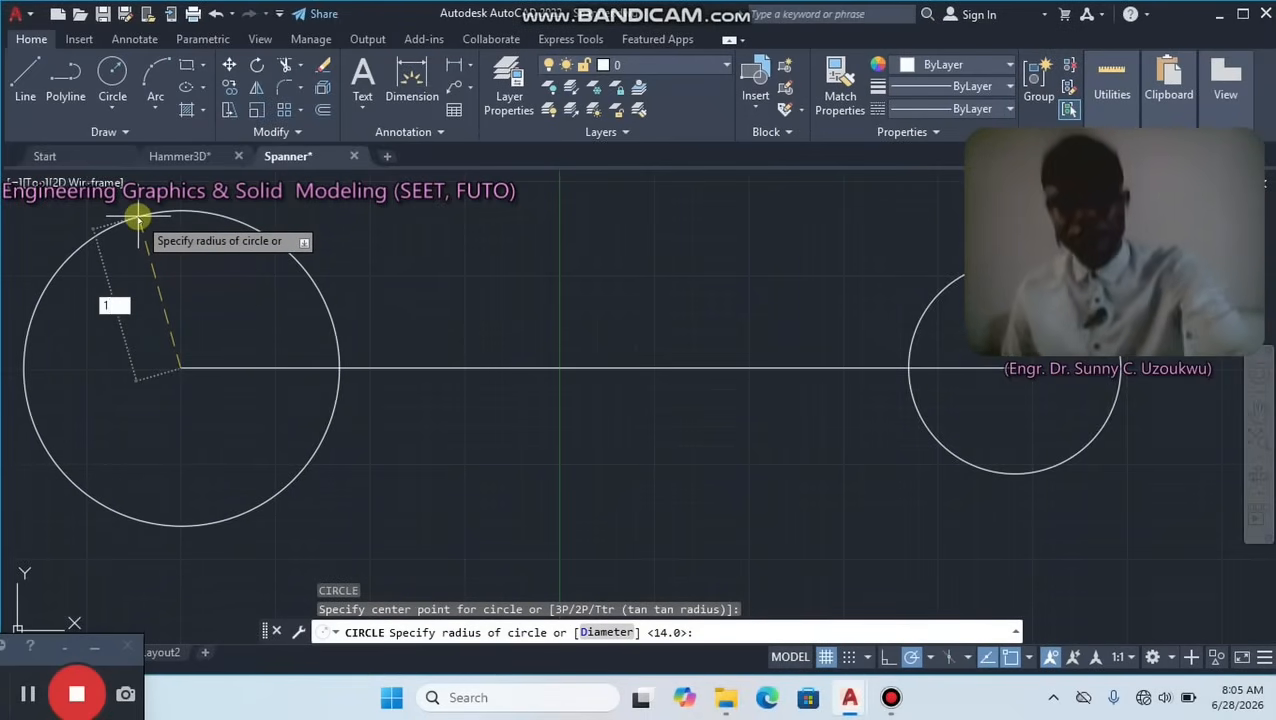
text(8)
key(Return)
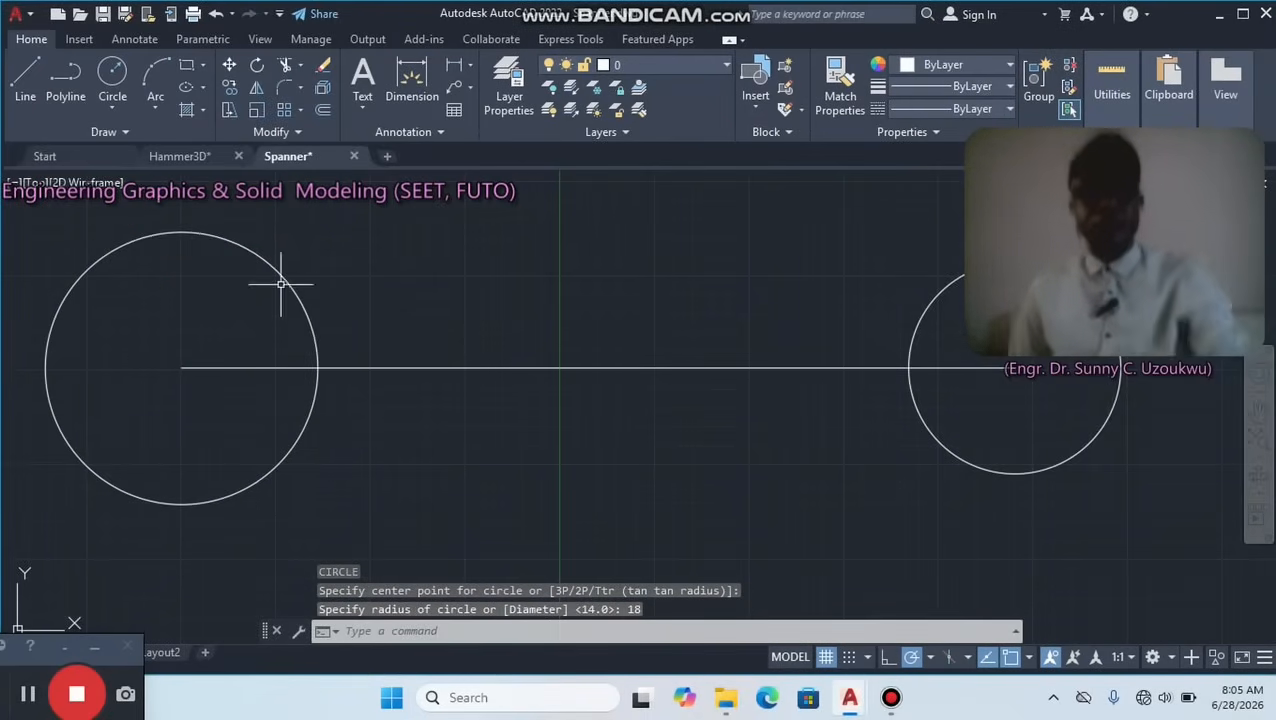
Offset the horizontal line by 7 both above and below, then delete the original centre line.
scroll(587, 390, down, 2)
scroll(588, 388, down, 2)
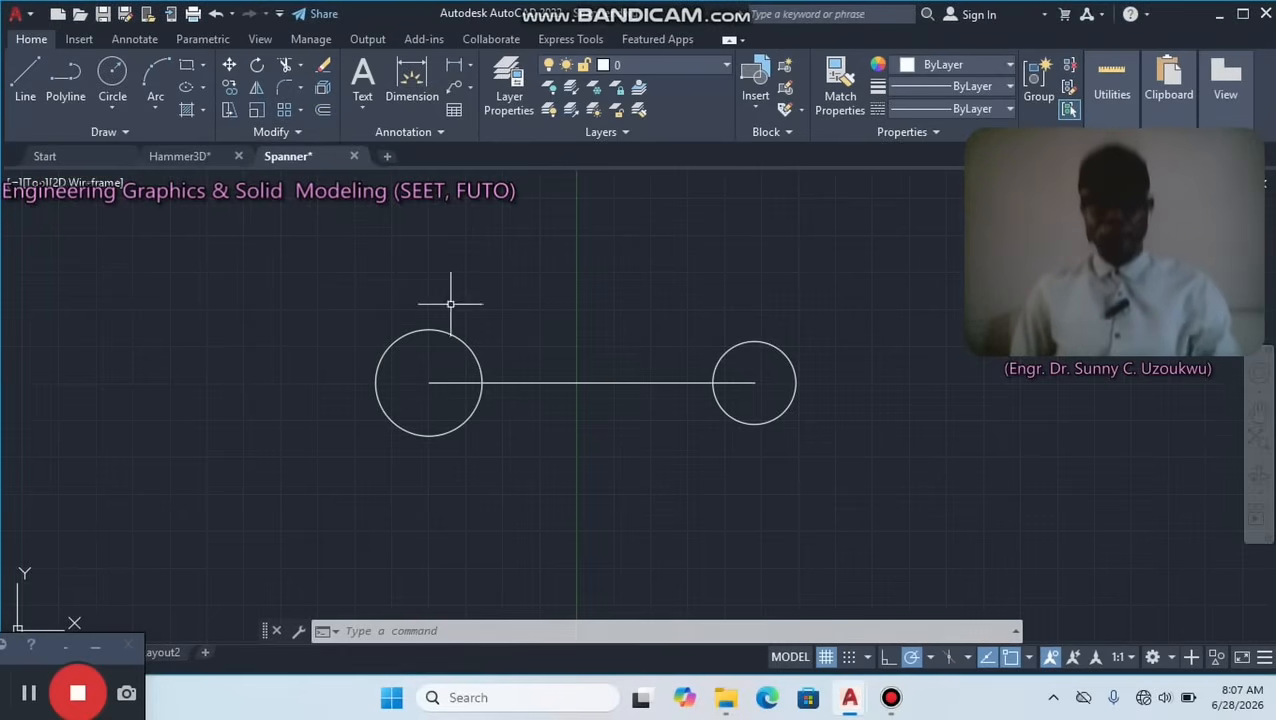
click(322, 109)
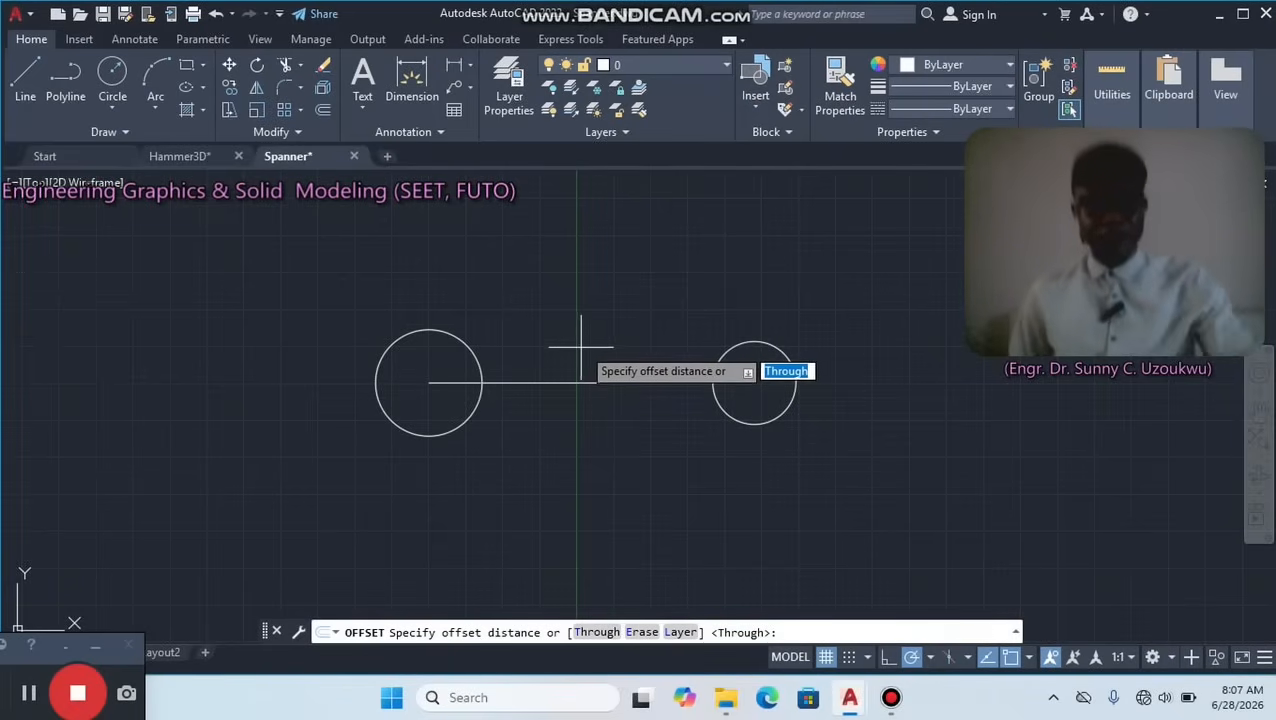
text(7)
key(Return)
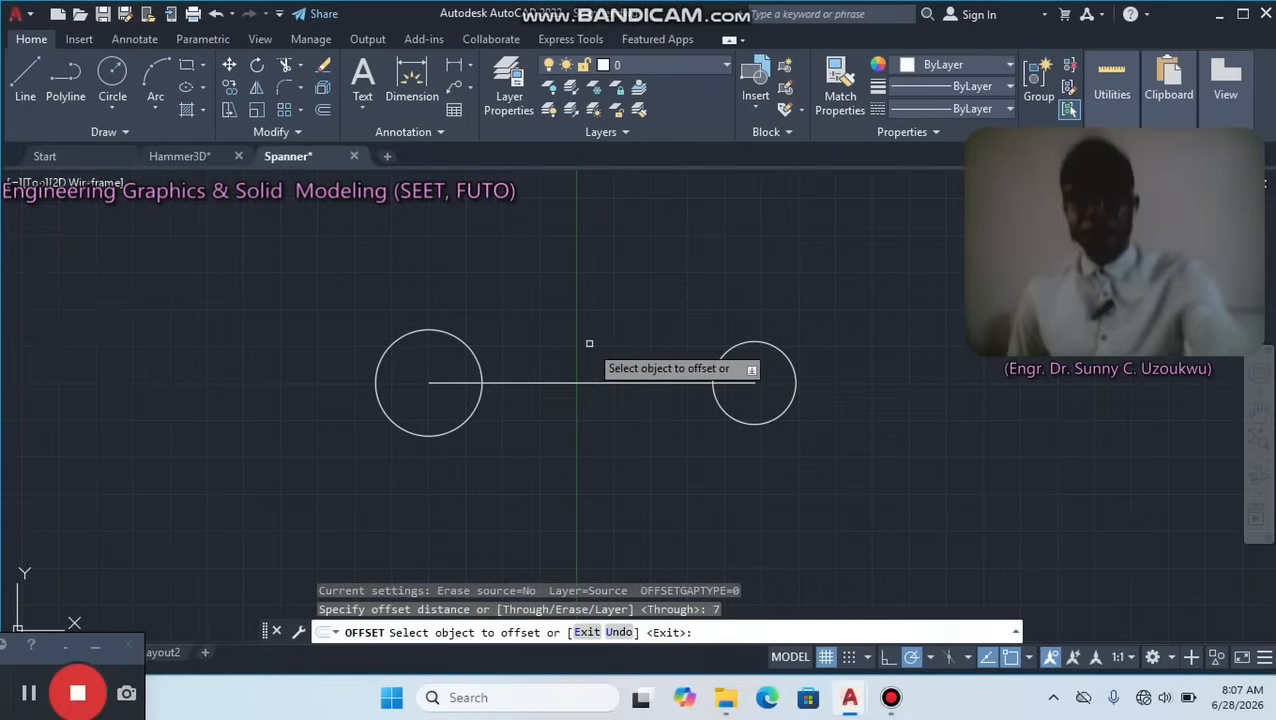
click(593, 381)
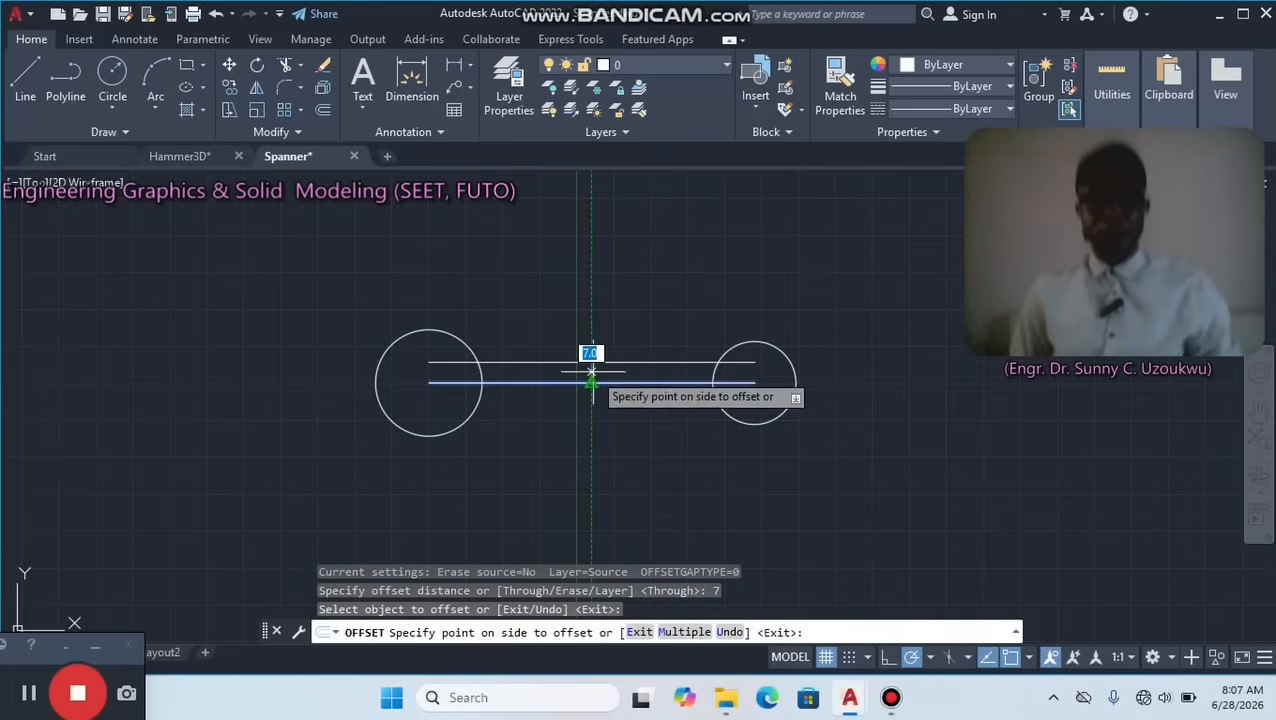
click(592, 350)
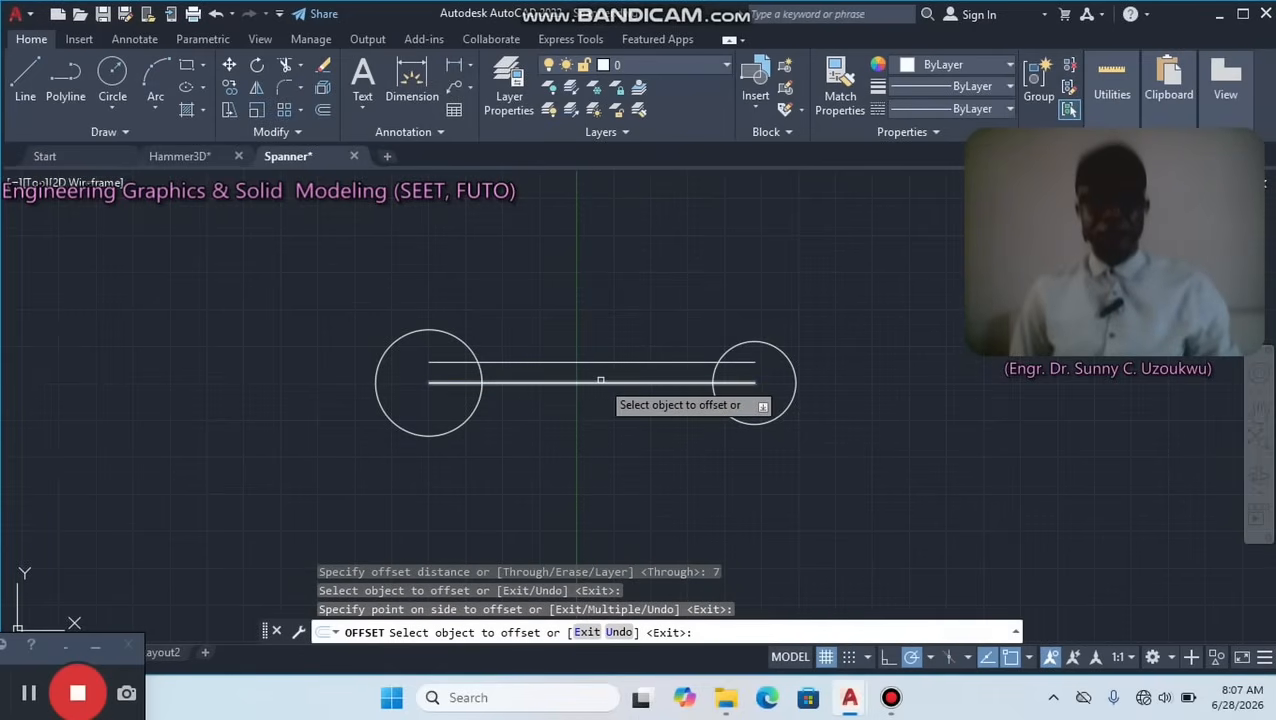
click(599, 381)
click(593, 420)
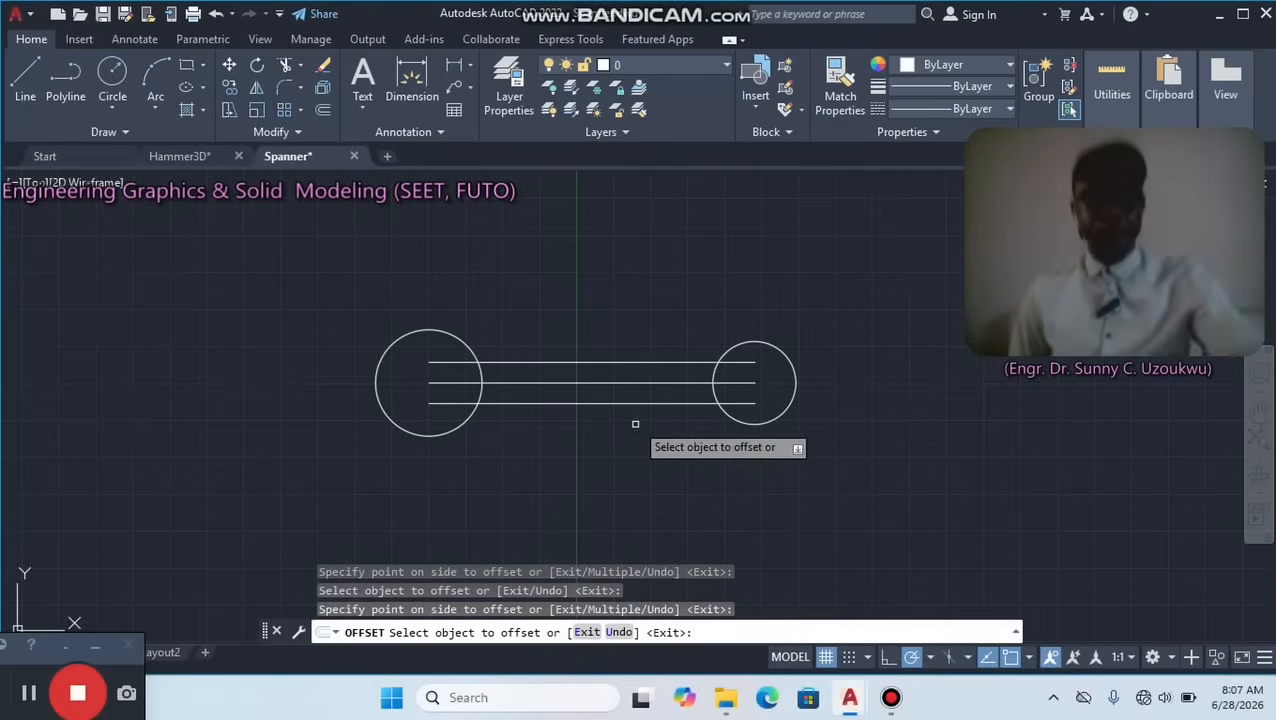
key(Escape)
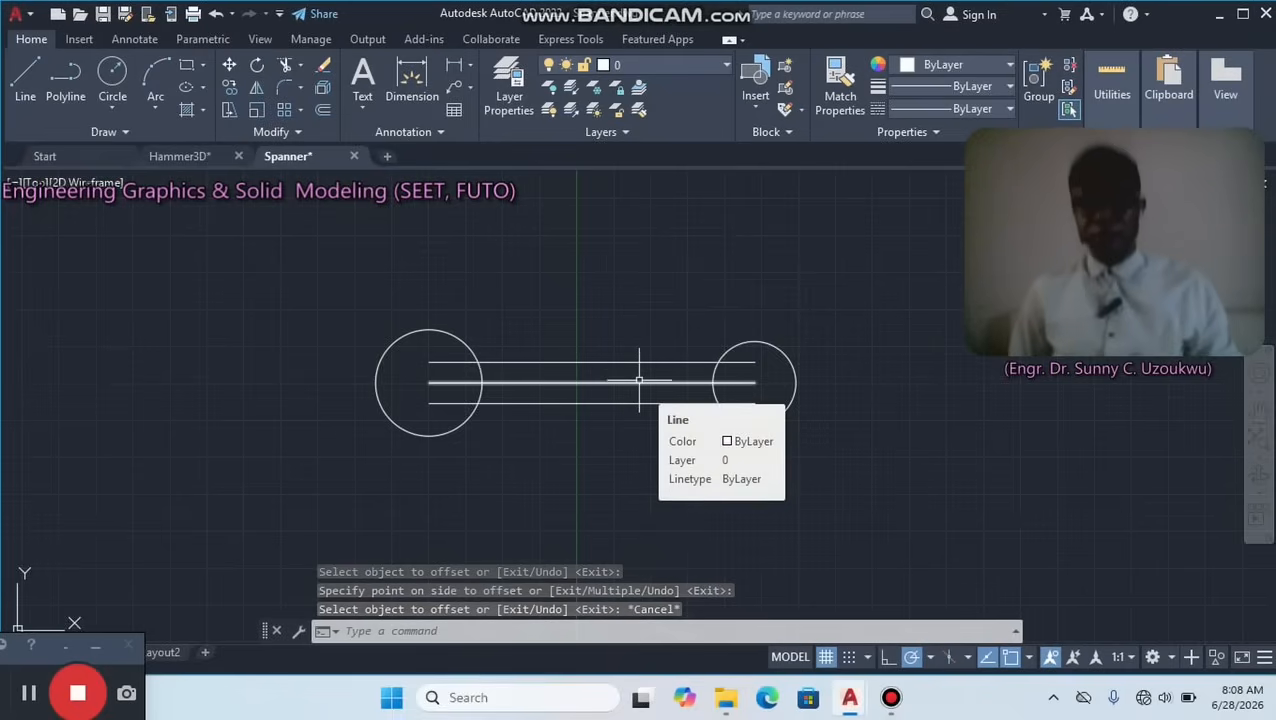
click(639, 381)
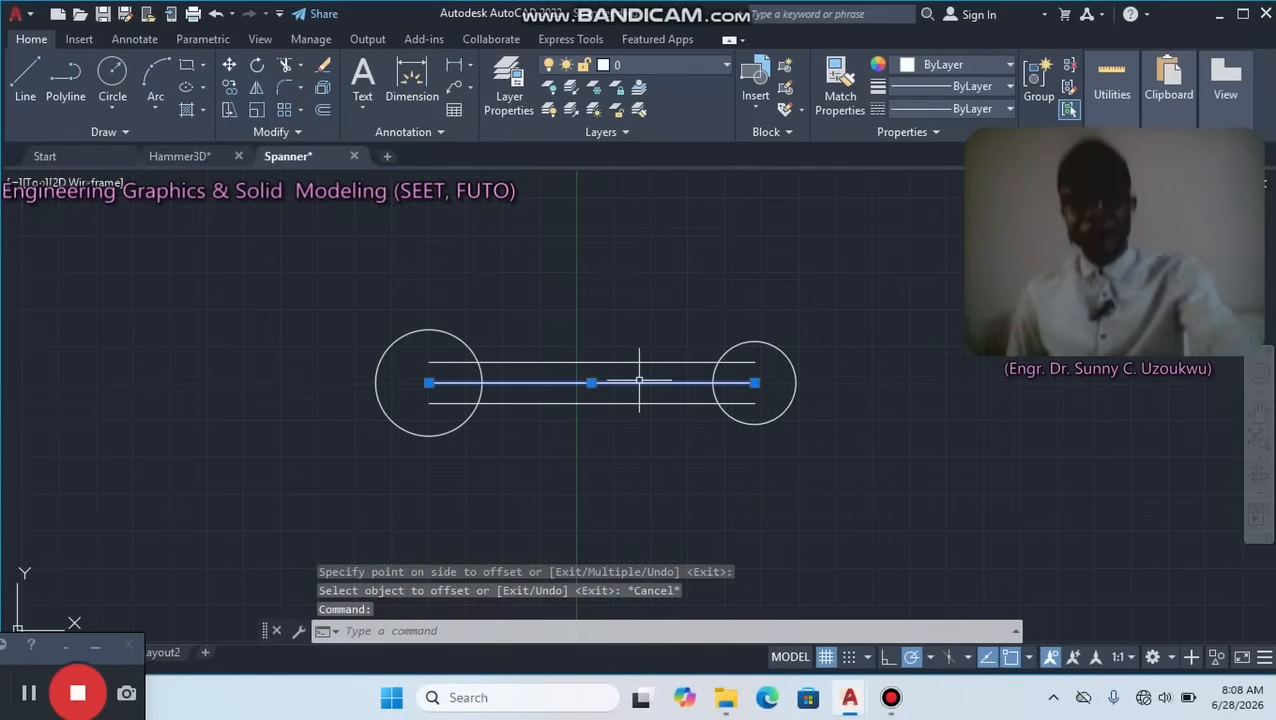
key(Delete)
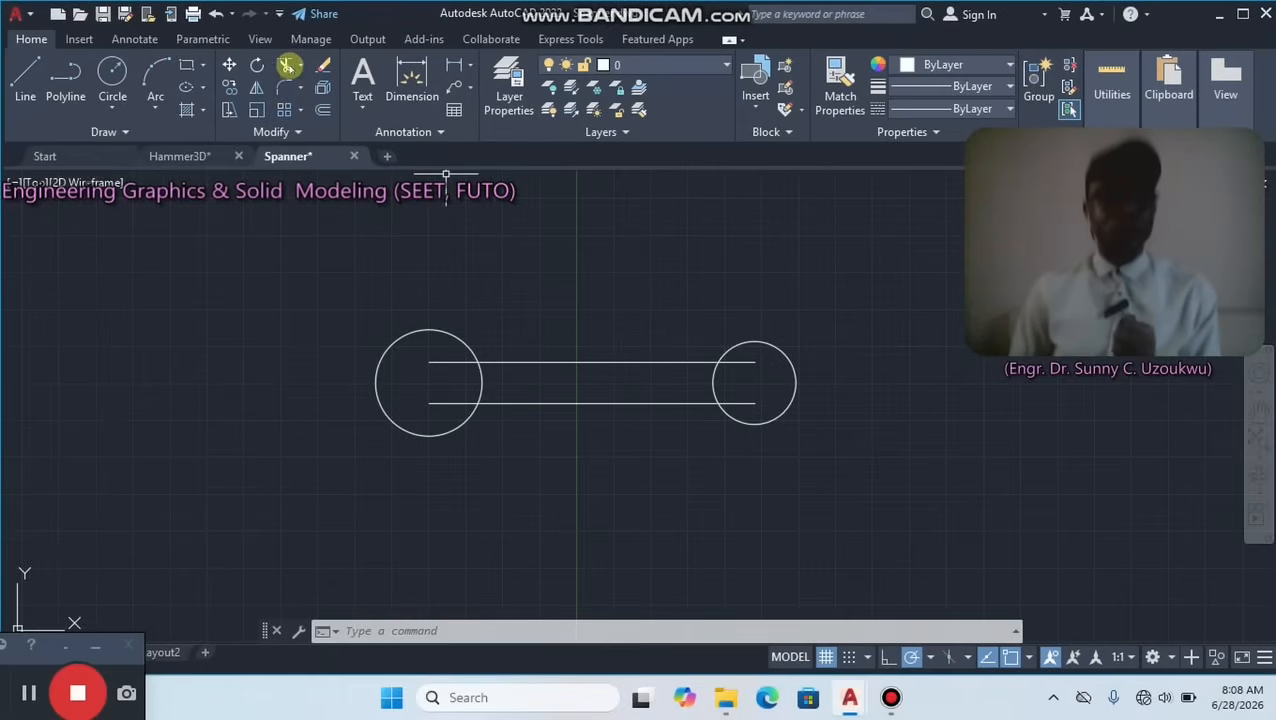
Trim the ends of both parallel lines that lie inside the two circles.
click(287, 64)
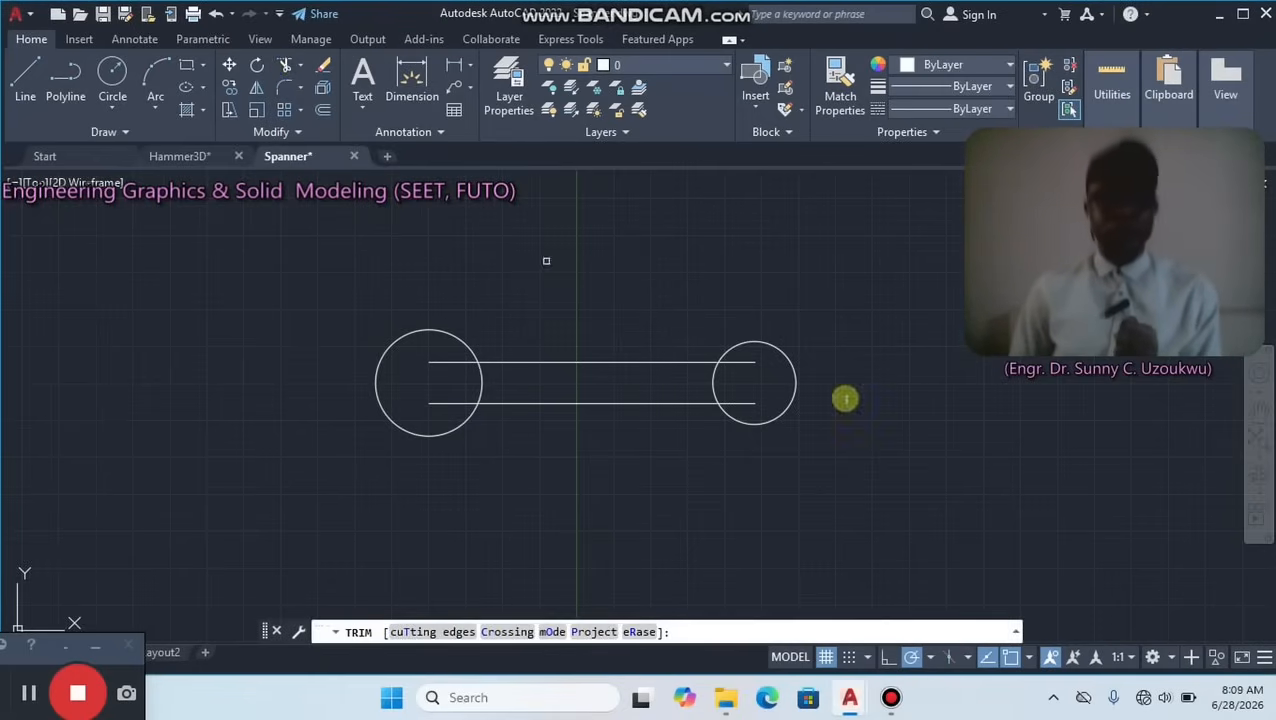
click(748, 408)
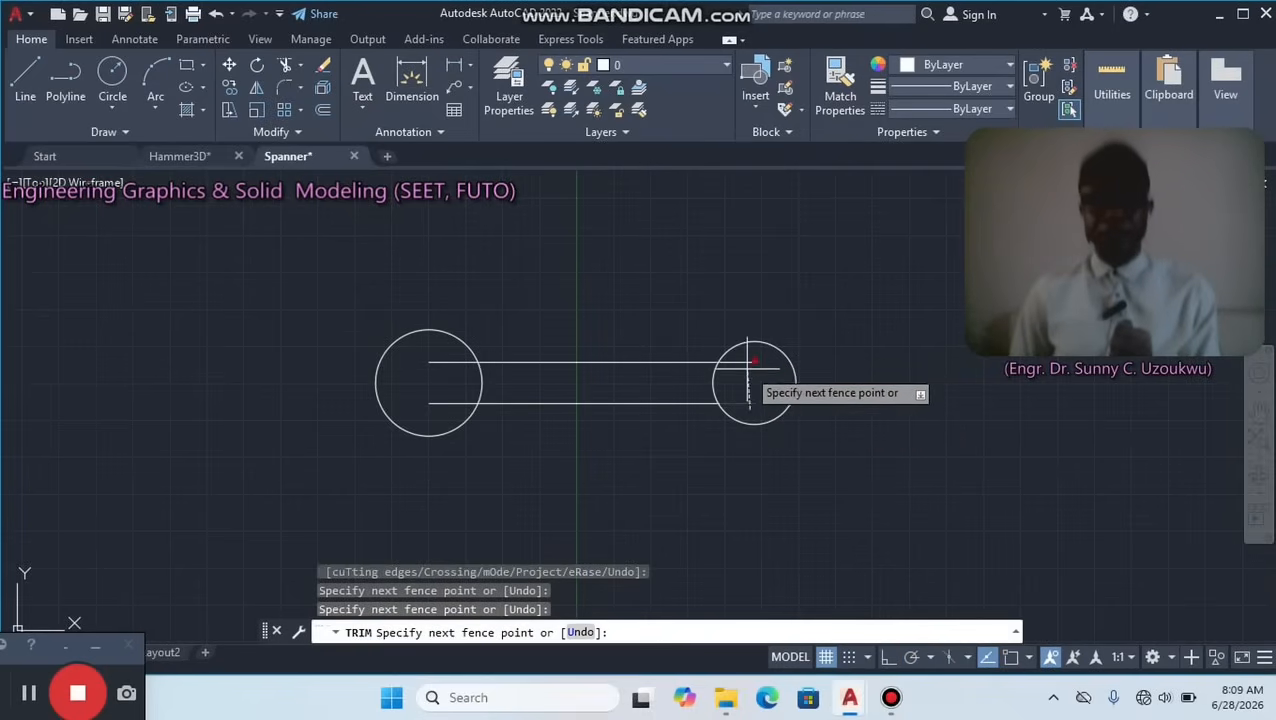
click(453, 411)
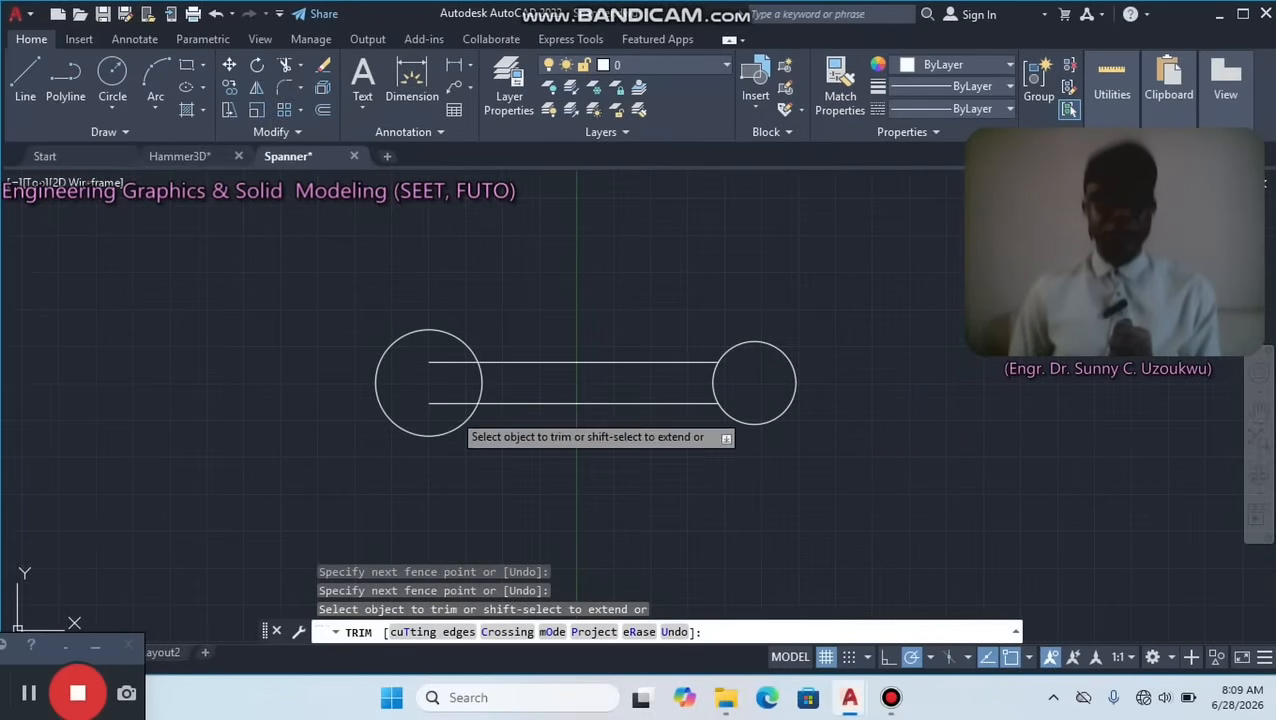
key(Return)
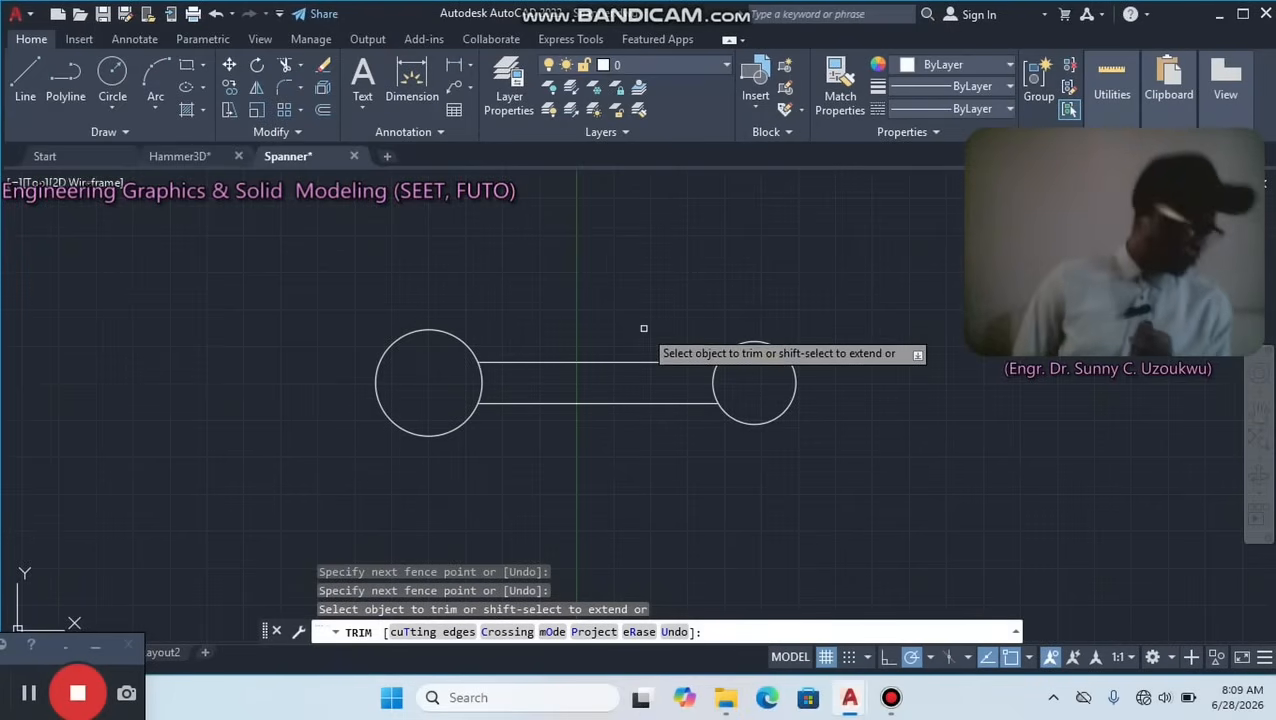
right_click(676, 299)
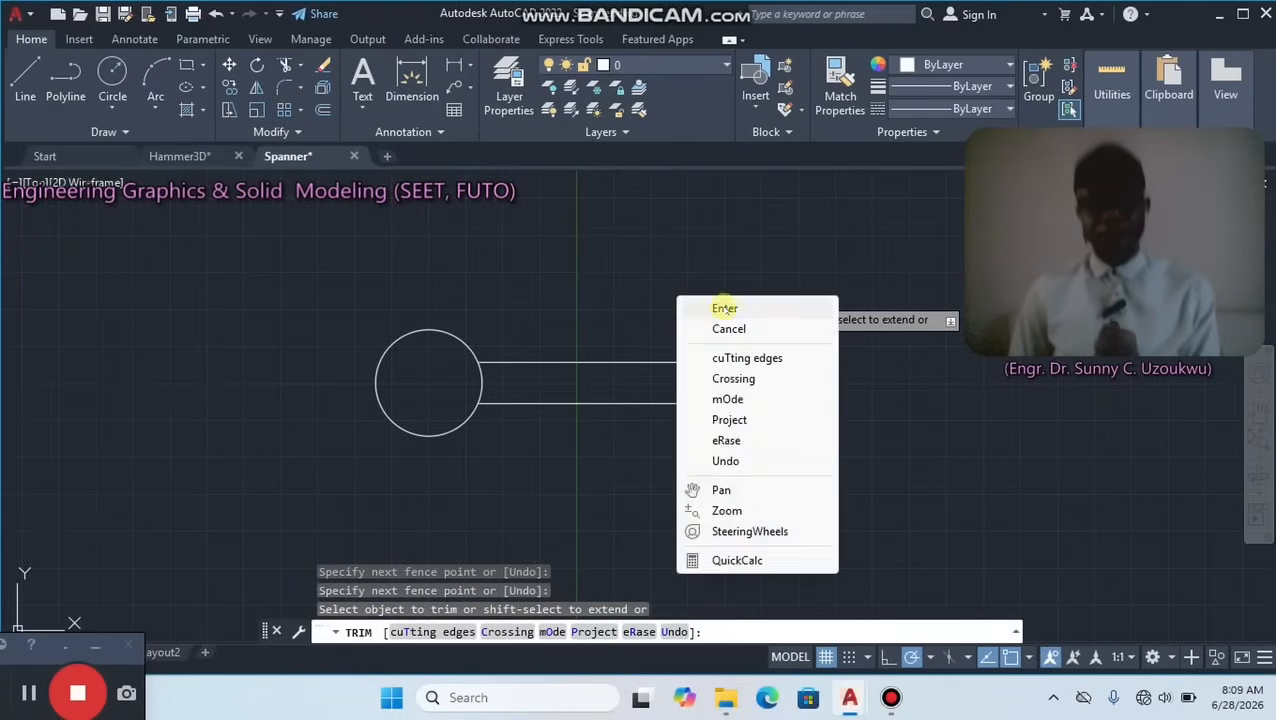
click(722, 305)
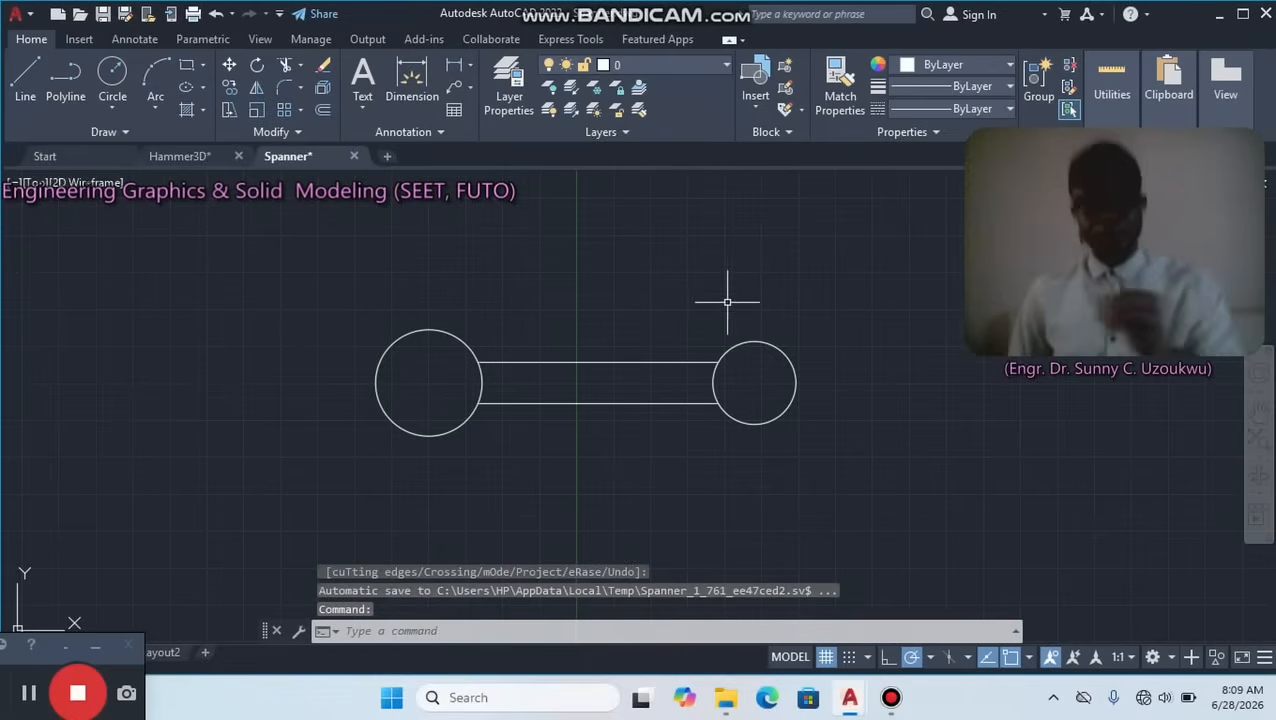
click(28, 697)
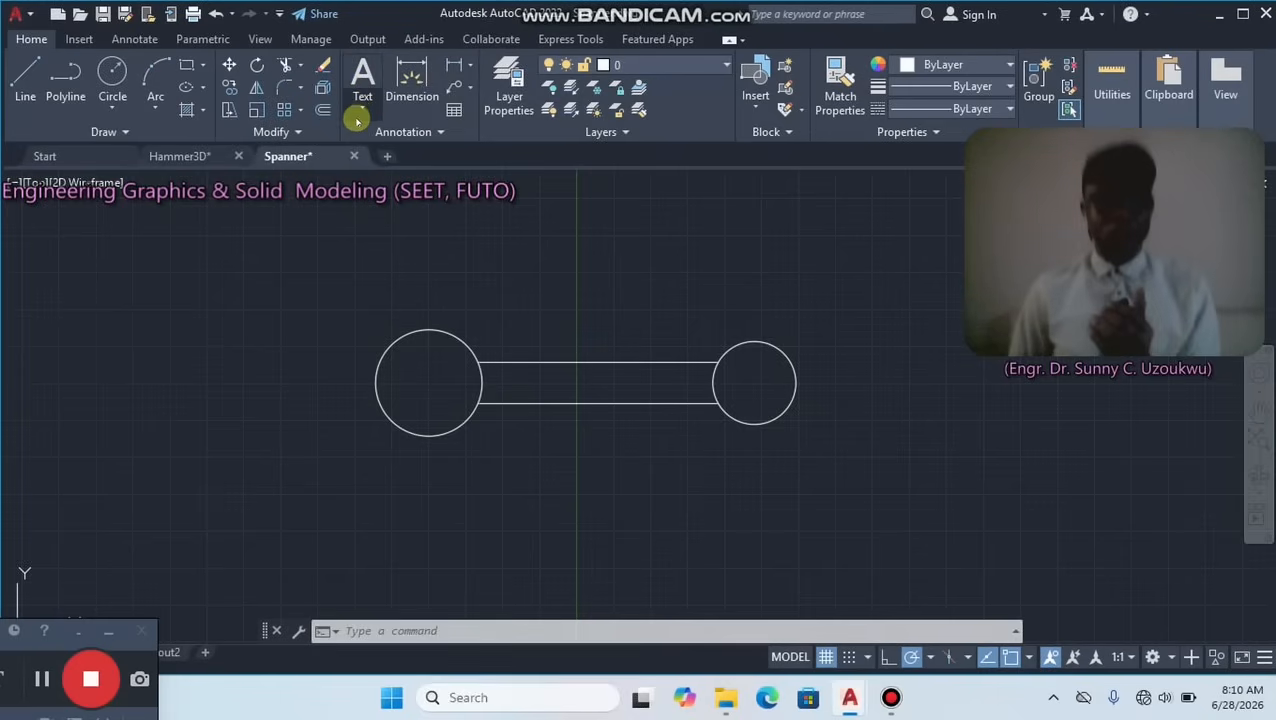
Add the single-line text label "prt 1" above the large left circle, picking its height and a horizontal rotation on the drawing.
click(361, 113)
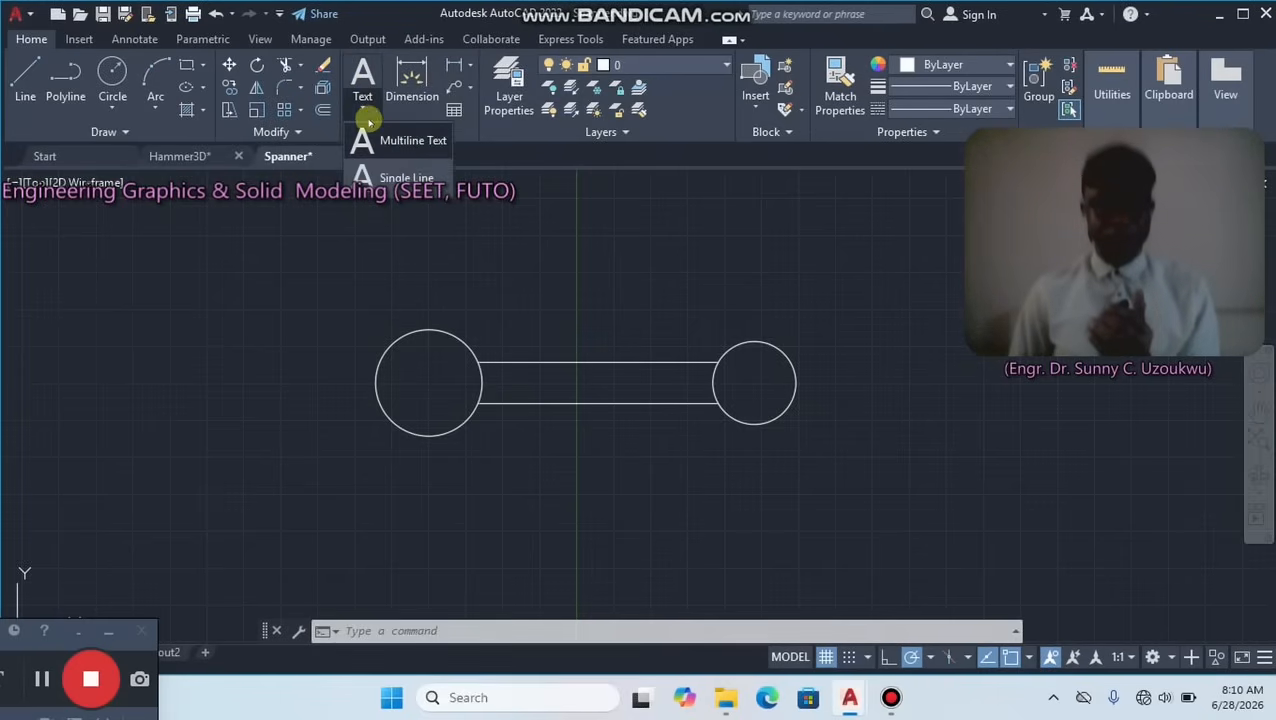
click(390, 178)
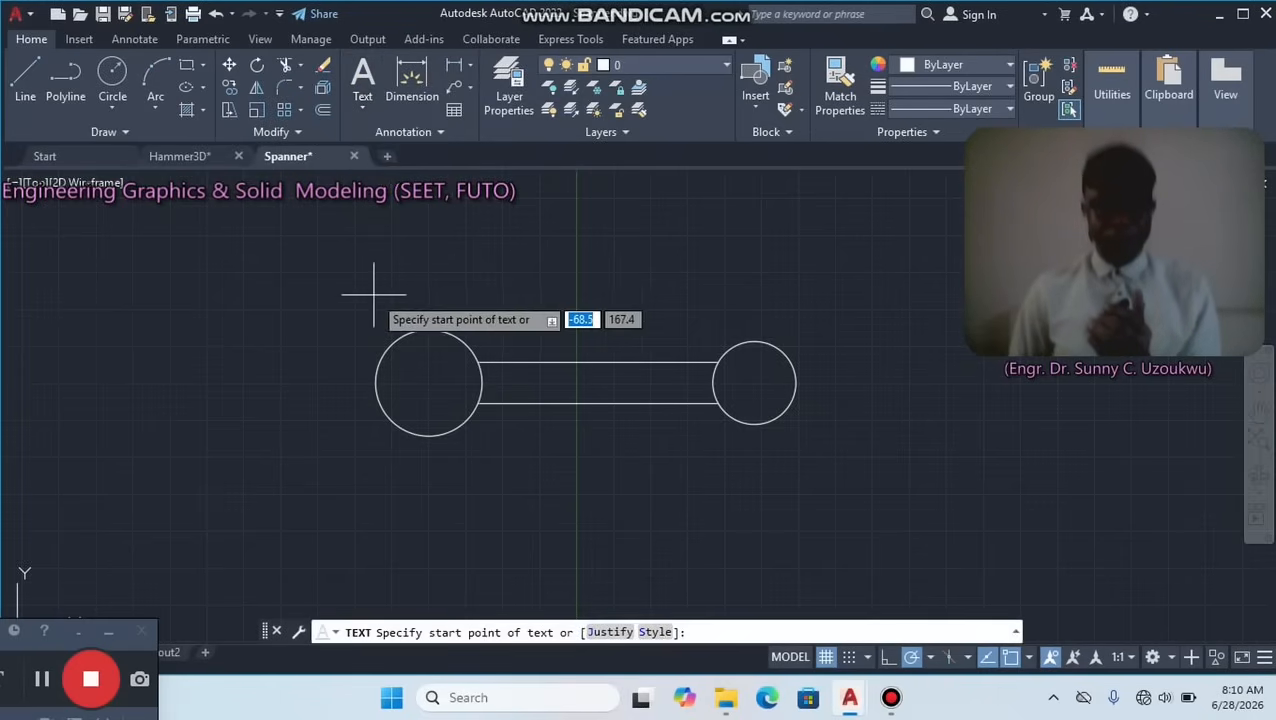
click(347, 226)
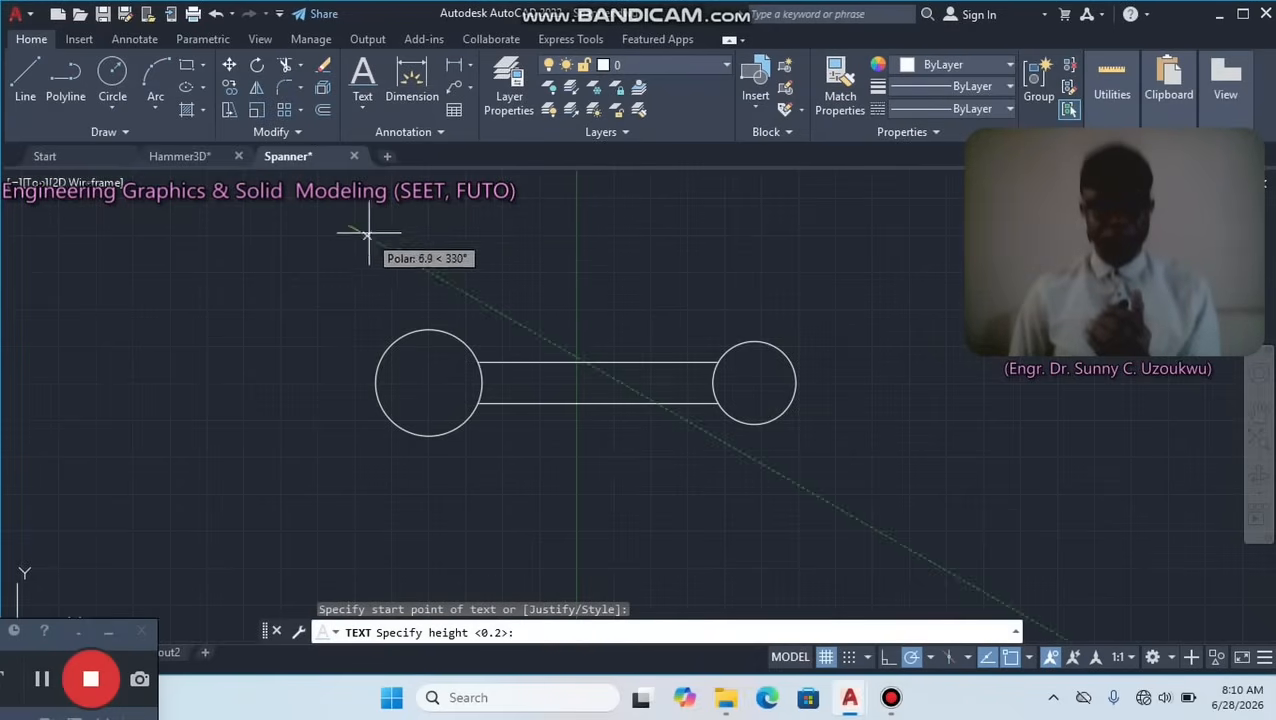
click(384, 225)
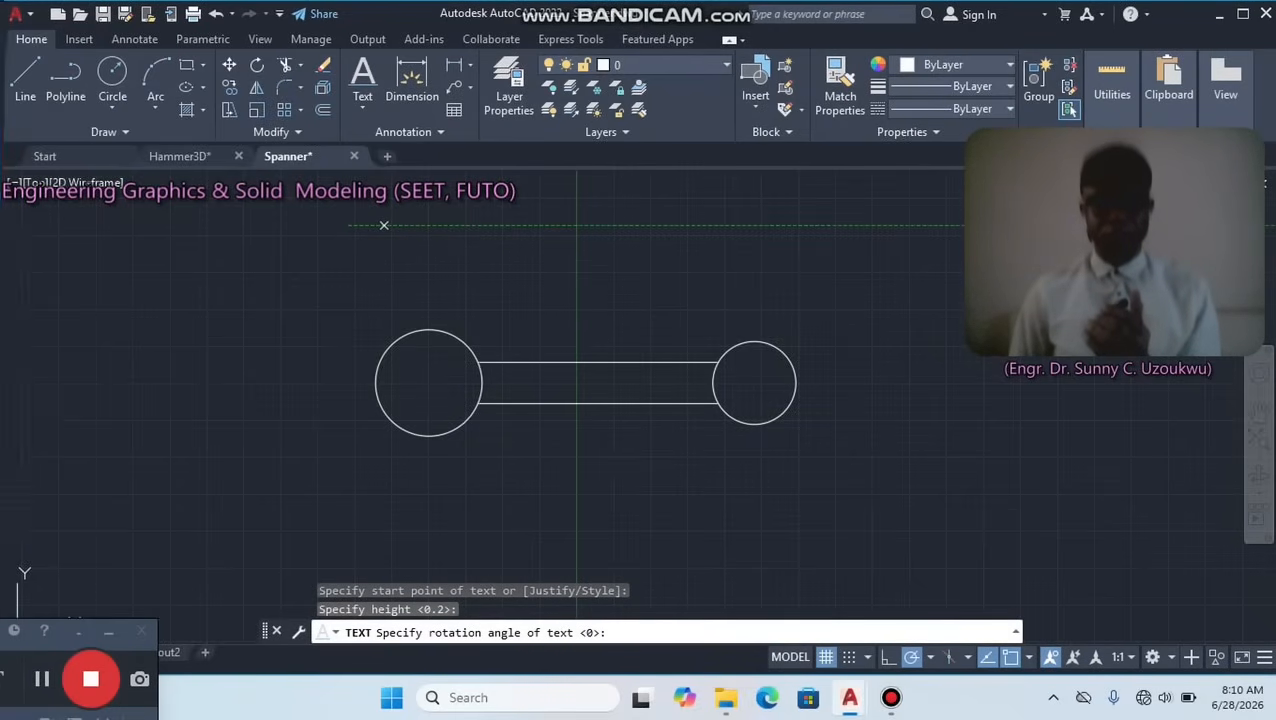
click(385, 301)
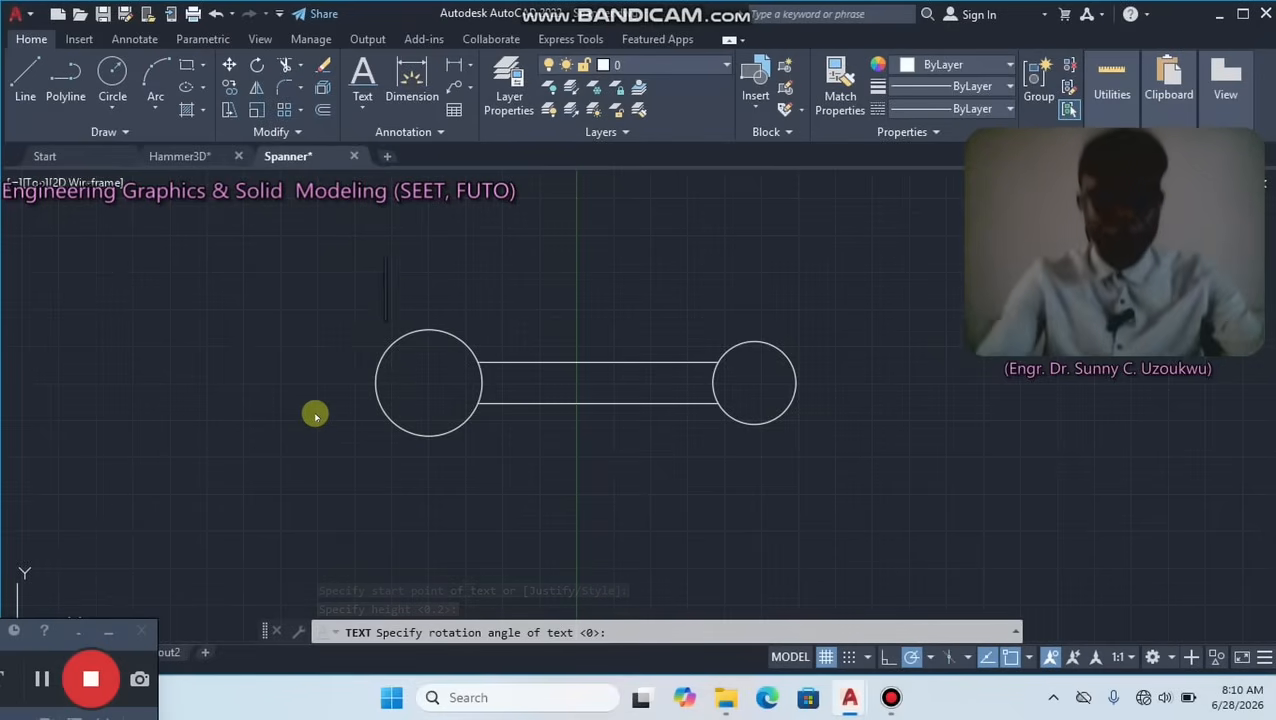
text(1)
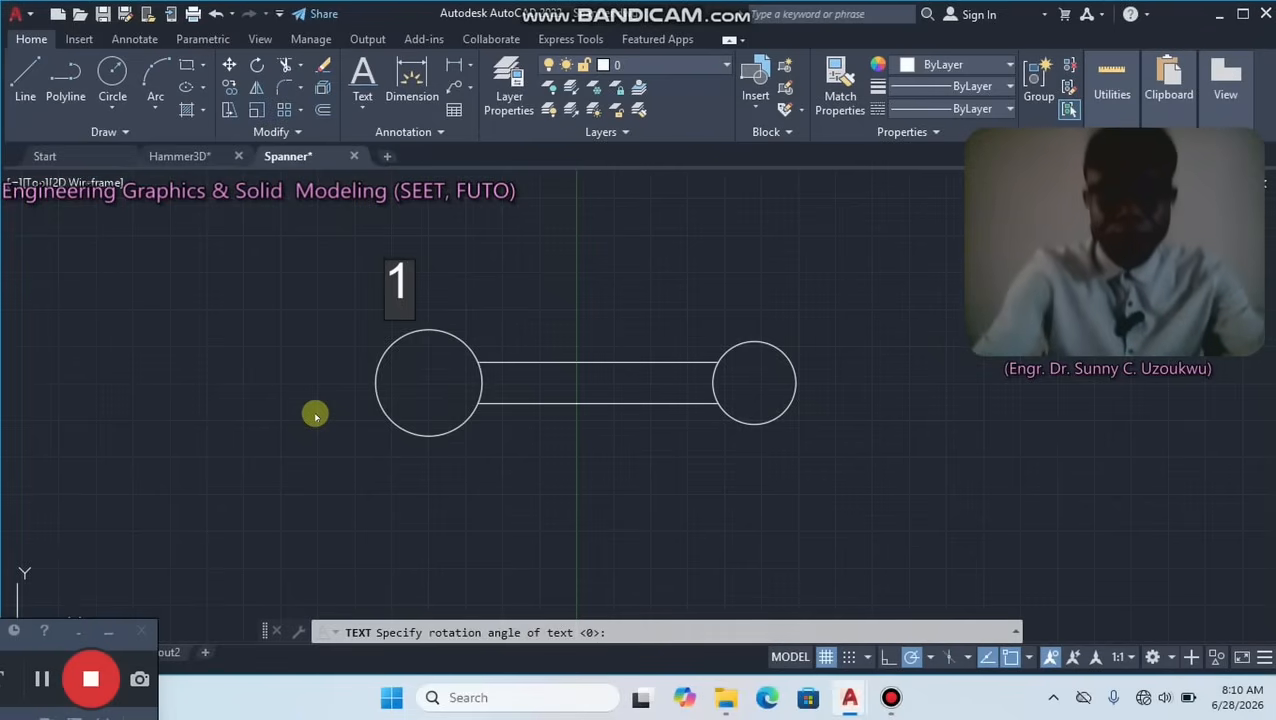
text(prt)
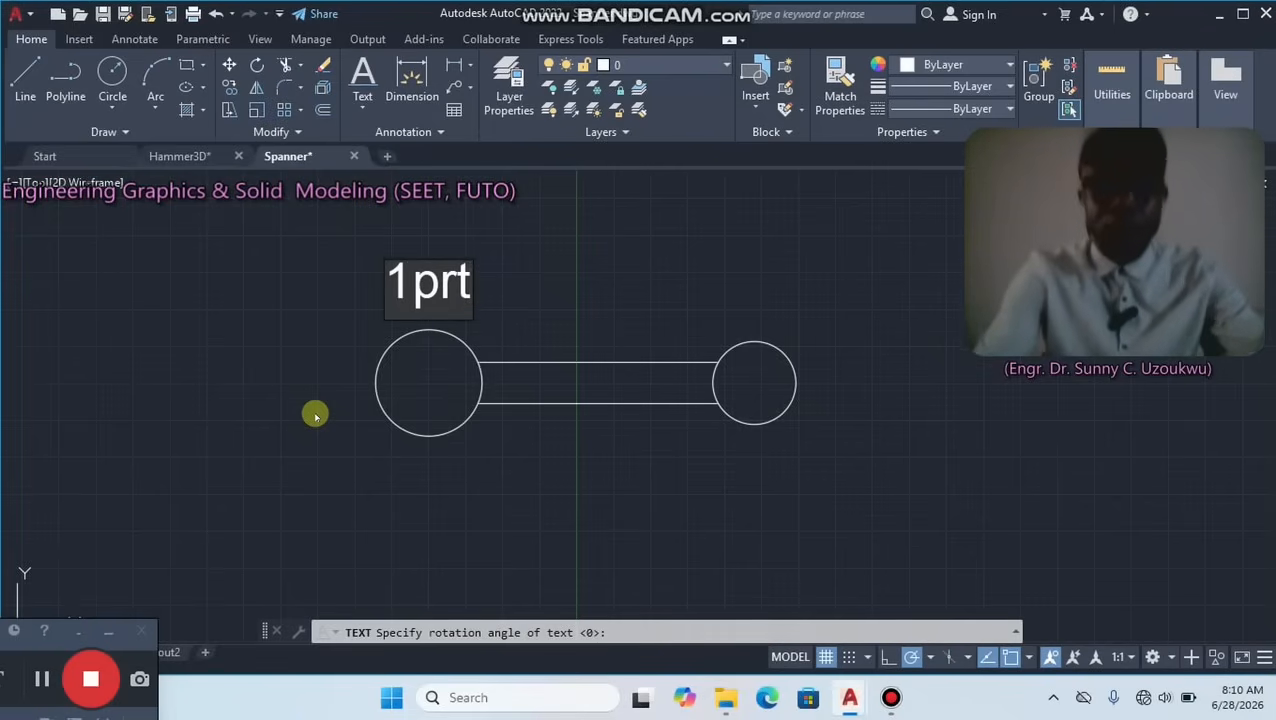
key(BackSpace)
key(BackSpace)
key(BackSpace)
key(BackSpace)
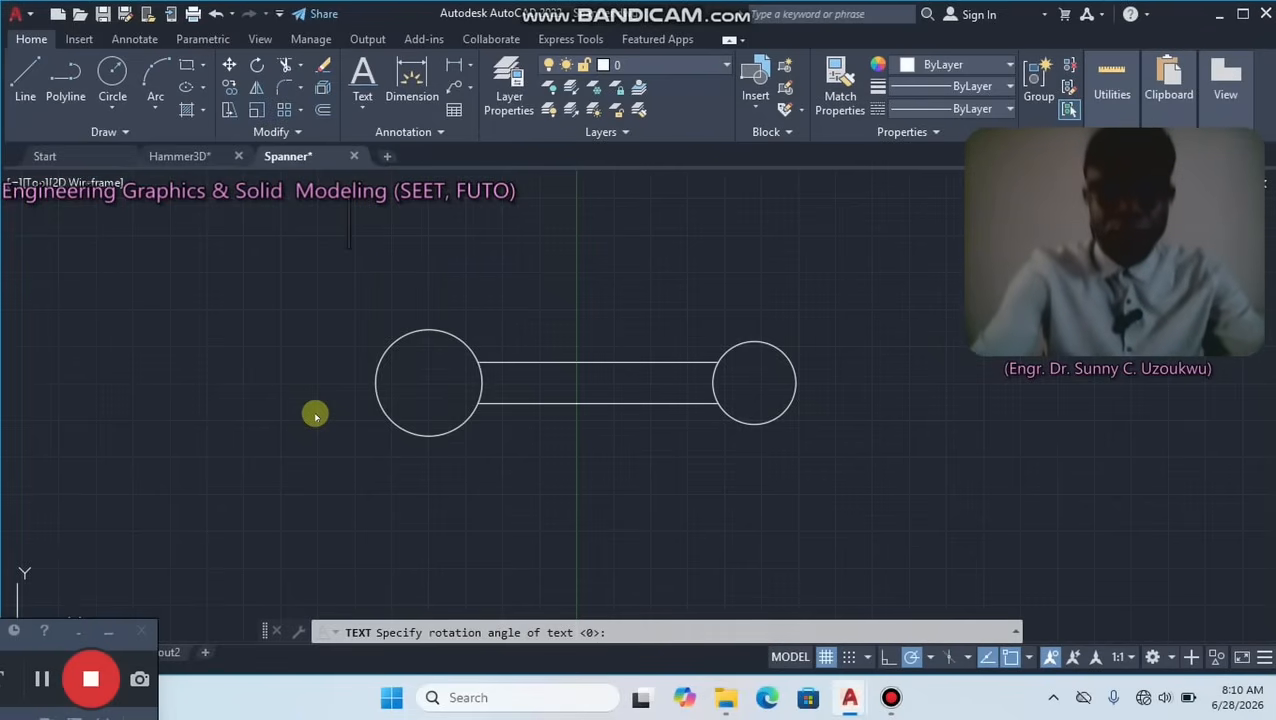
text(prt)
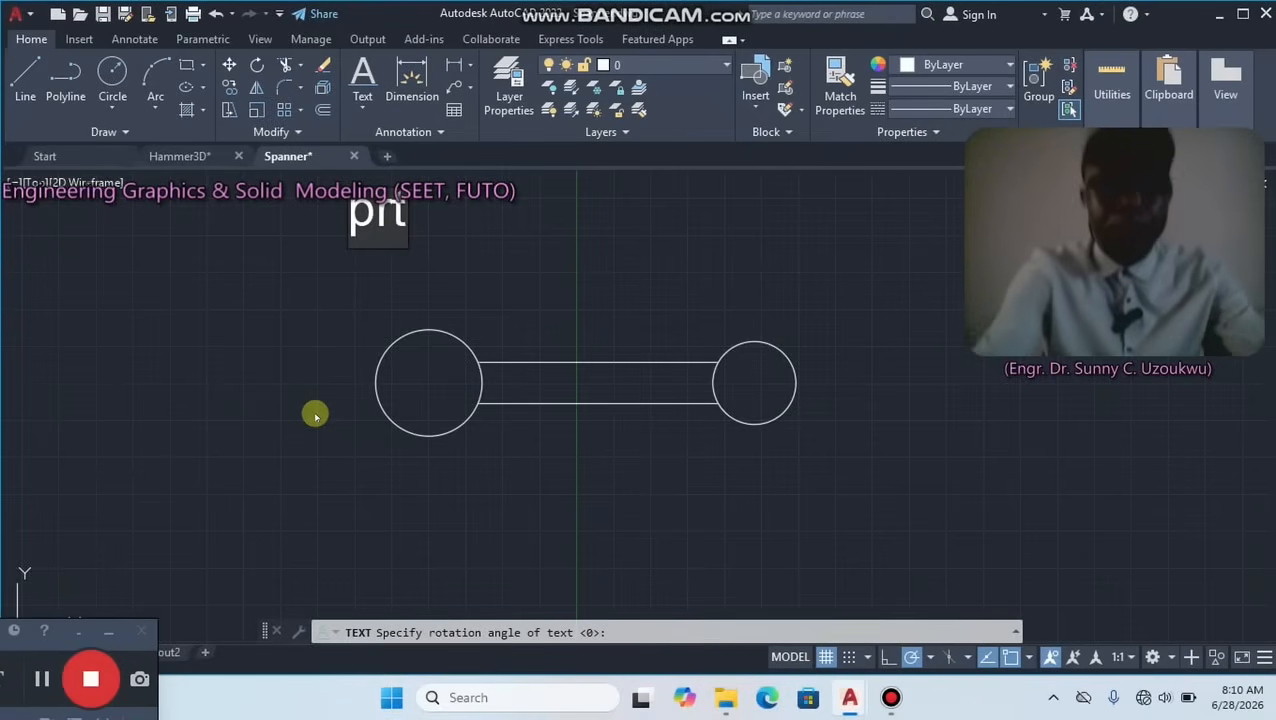
text( 1)
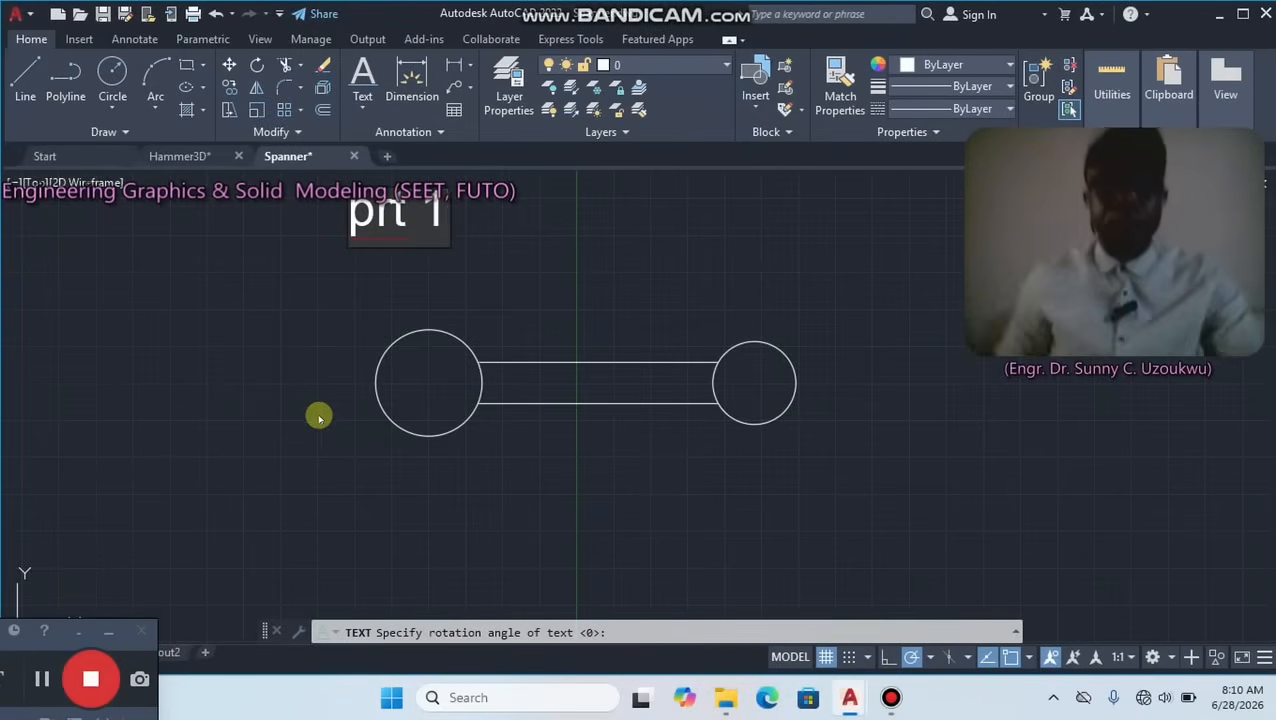
Add the text label "prt 2" above the two parallel handle lines.
click(462, 310)
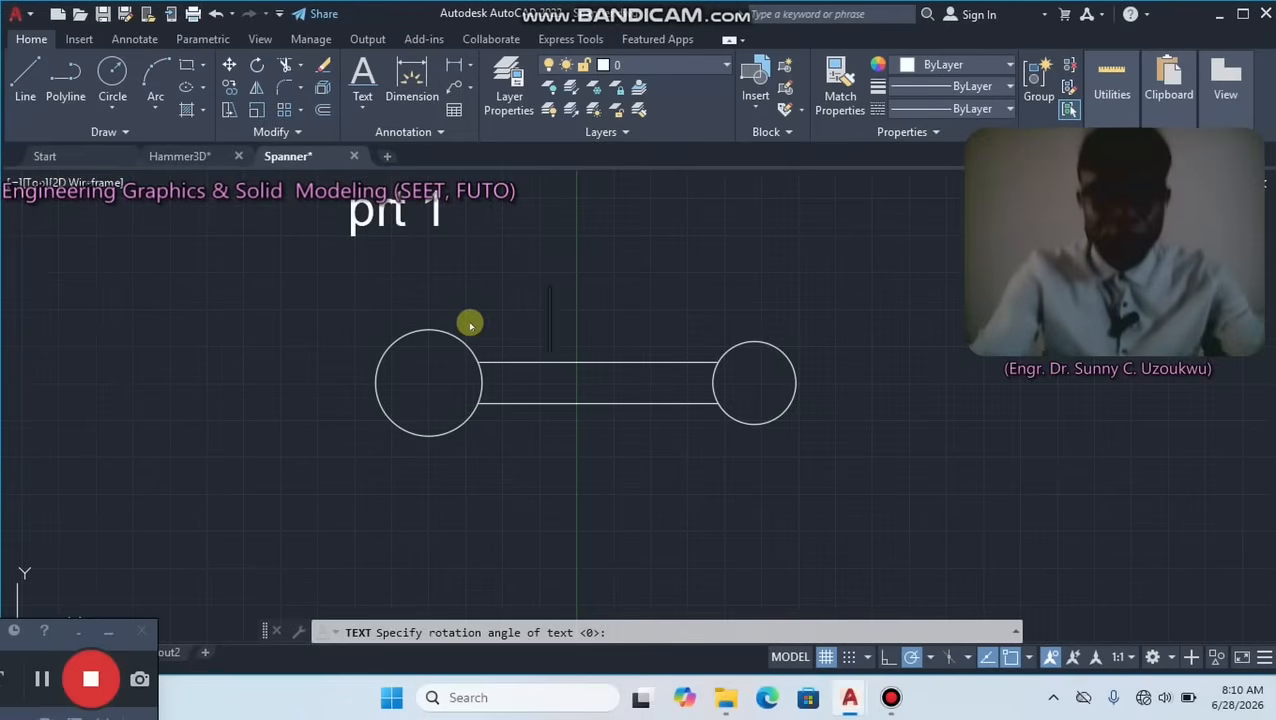
text(prt 2)
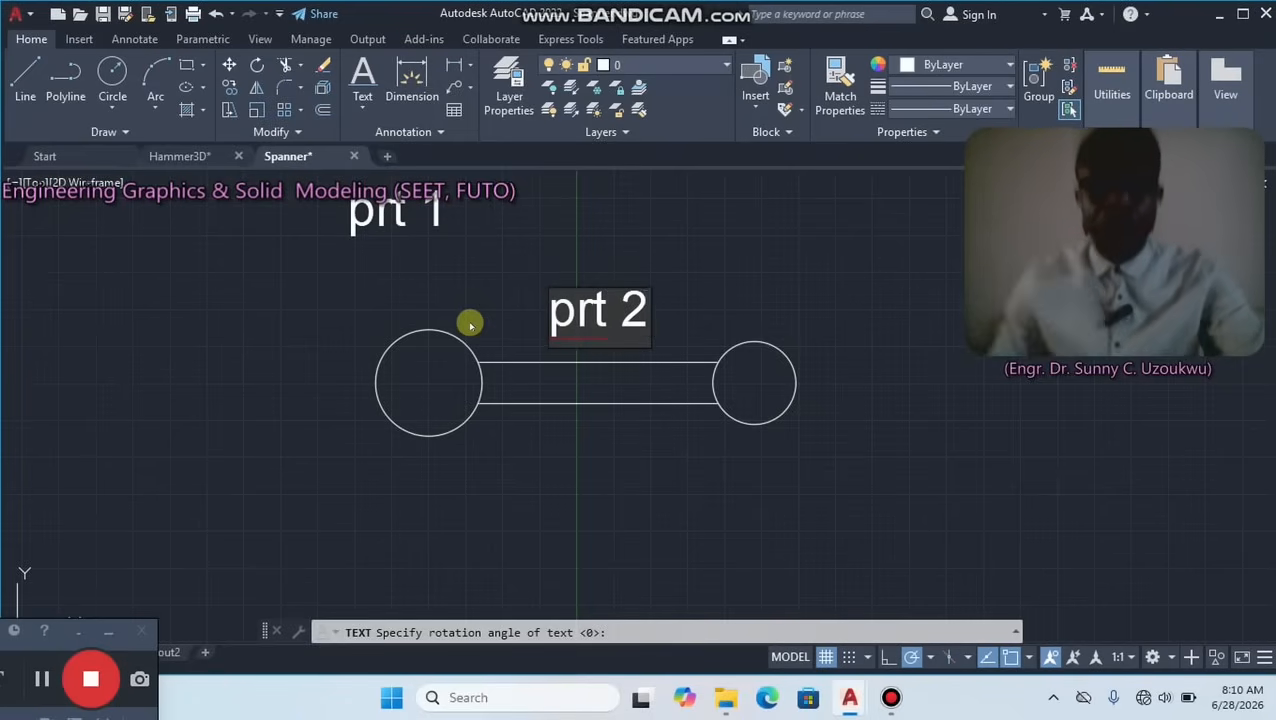
Add the text label "prt3" above the small right circle and finish the text command.
click(804, 479)
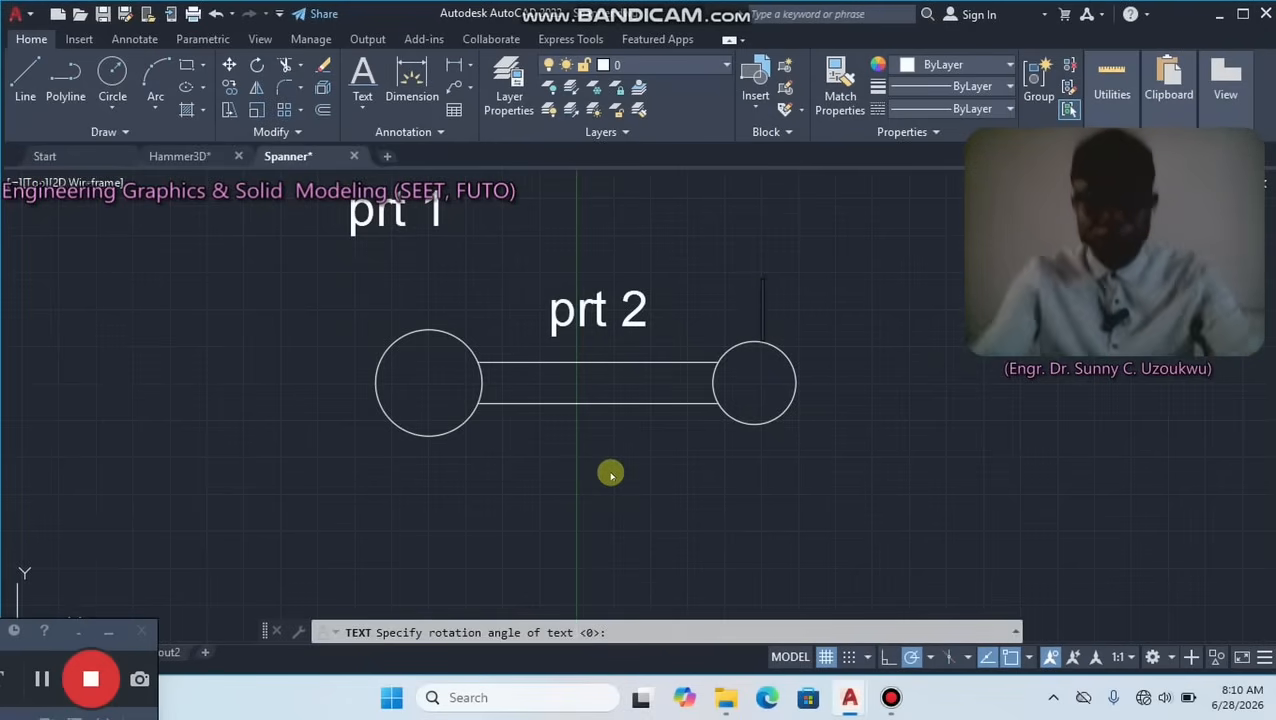
text(prt)
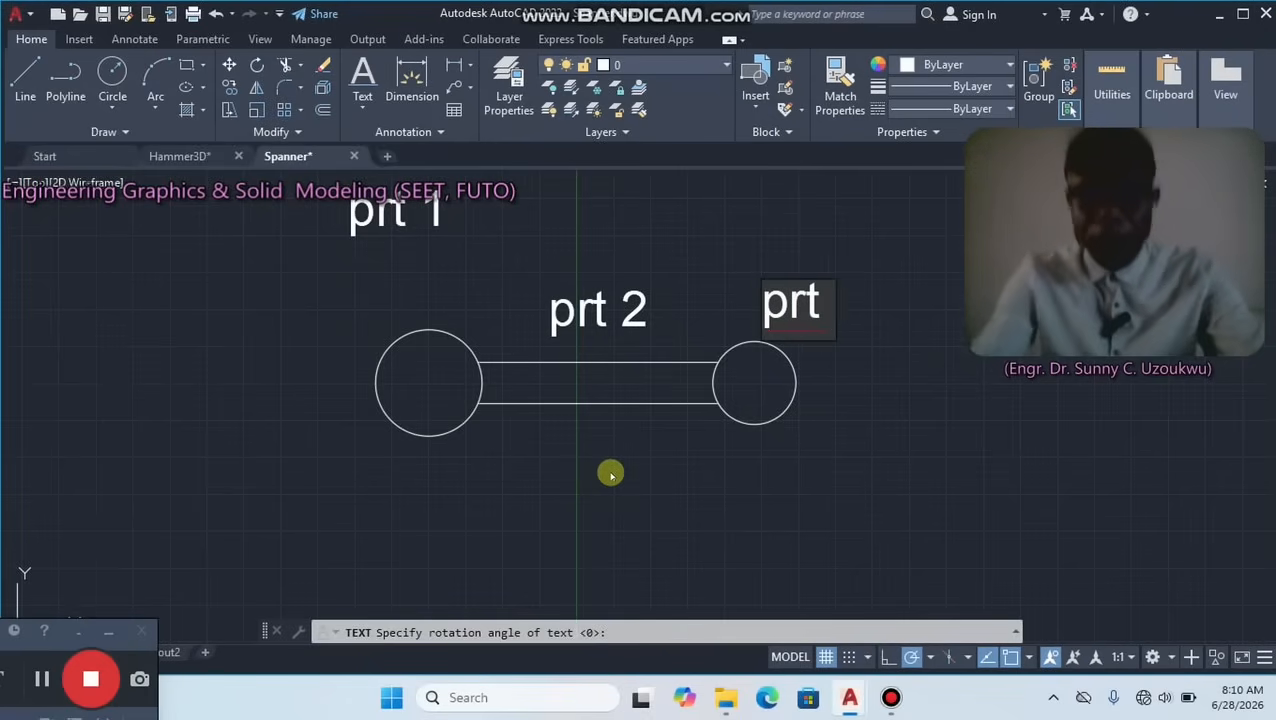
text(3)
click(774, 489)
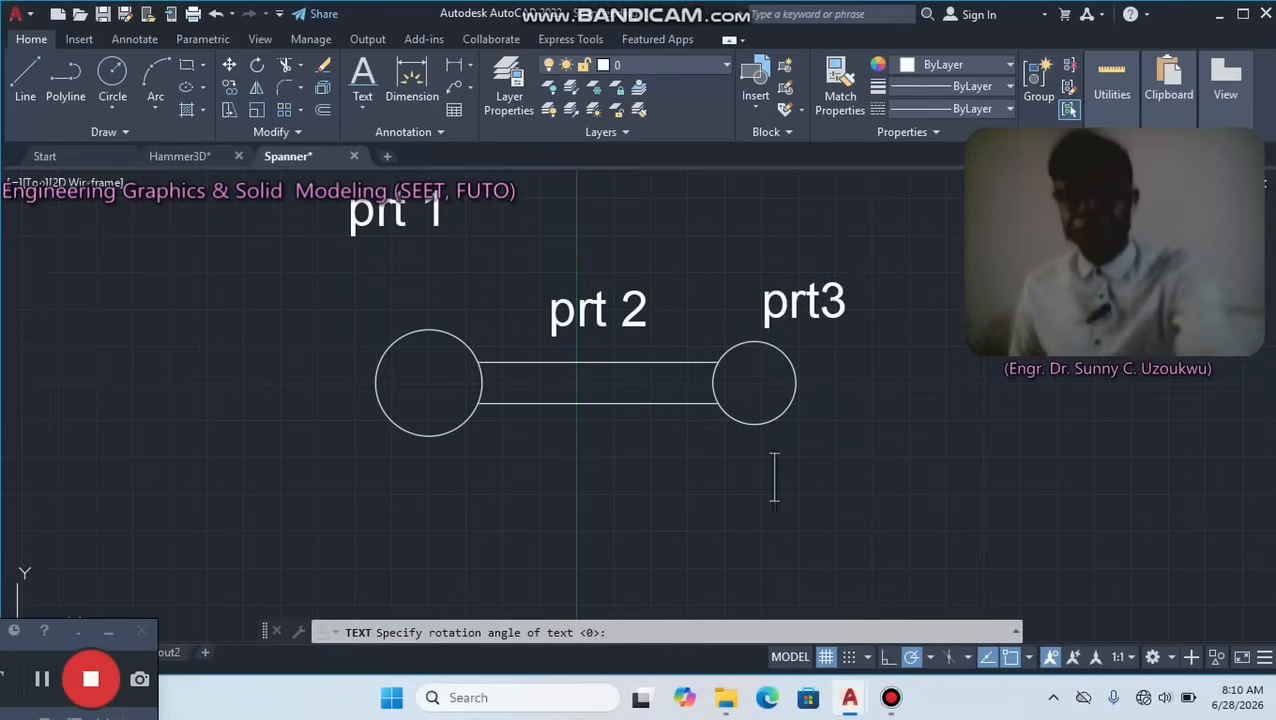
key(Escape)
Move the "prt 1" label down so it sits just above the large left circle.
click(415, 200)
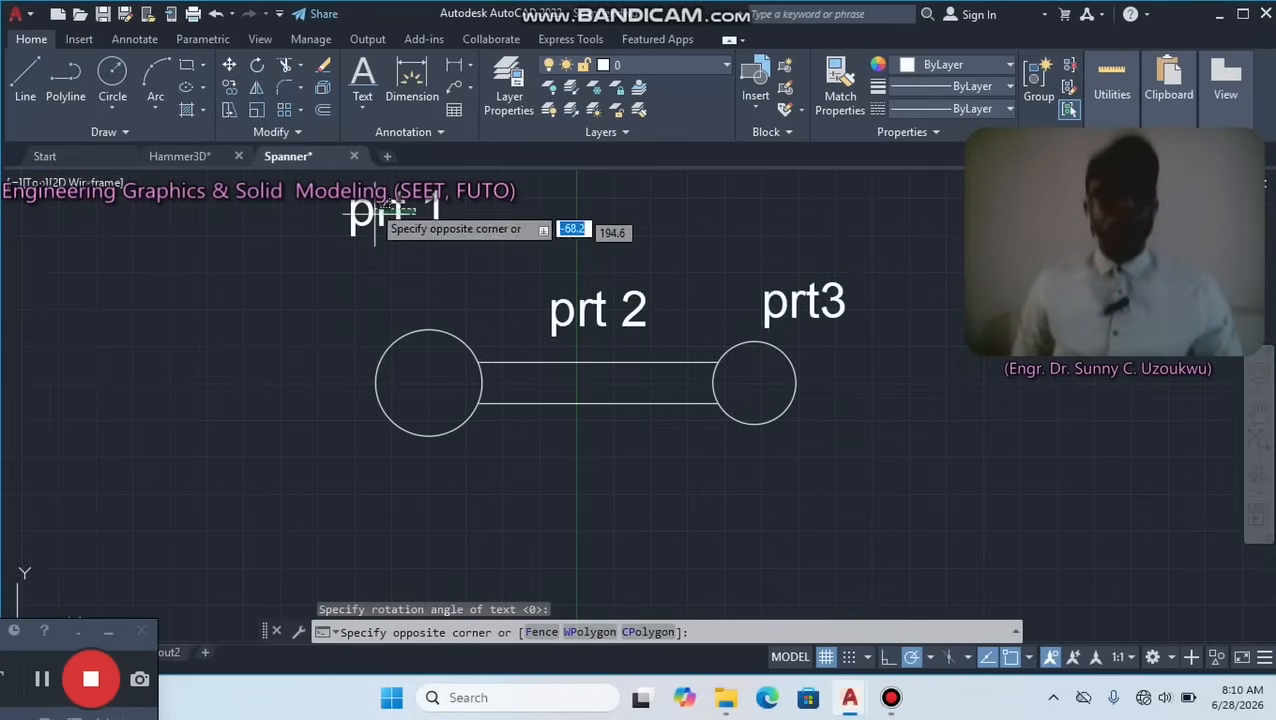
click(376, 212)
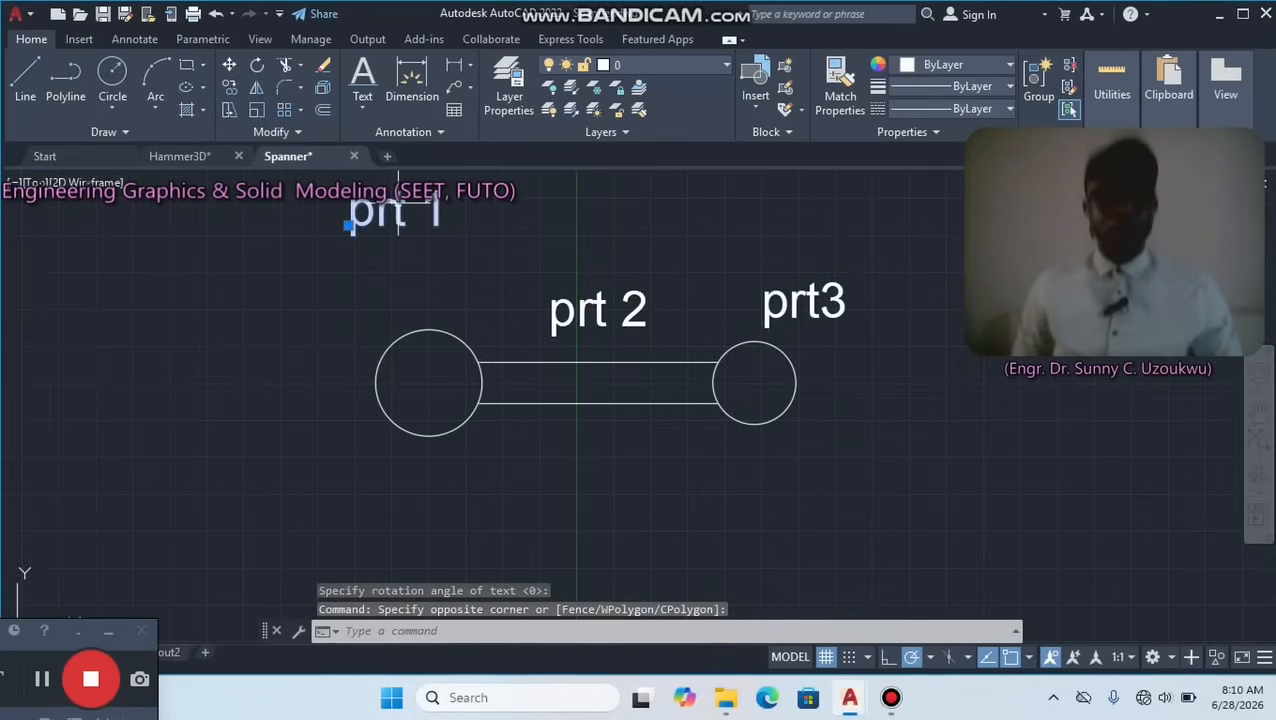
click(227, 63)
click(387, 215)
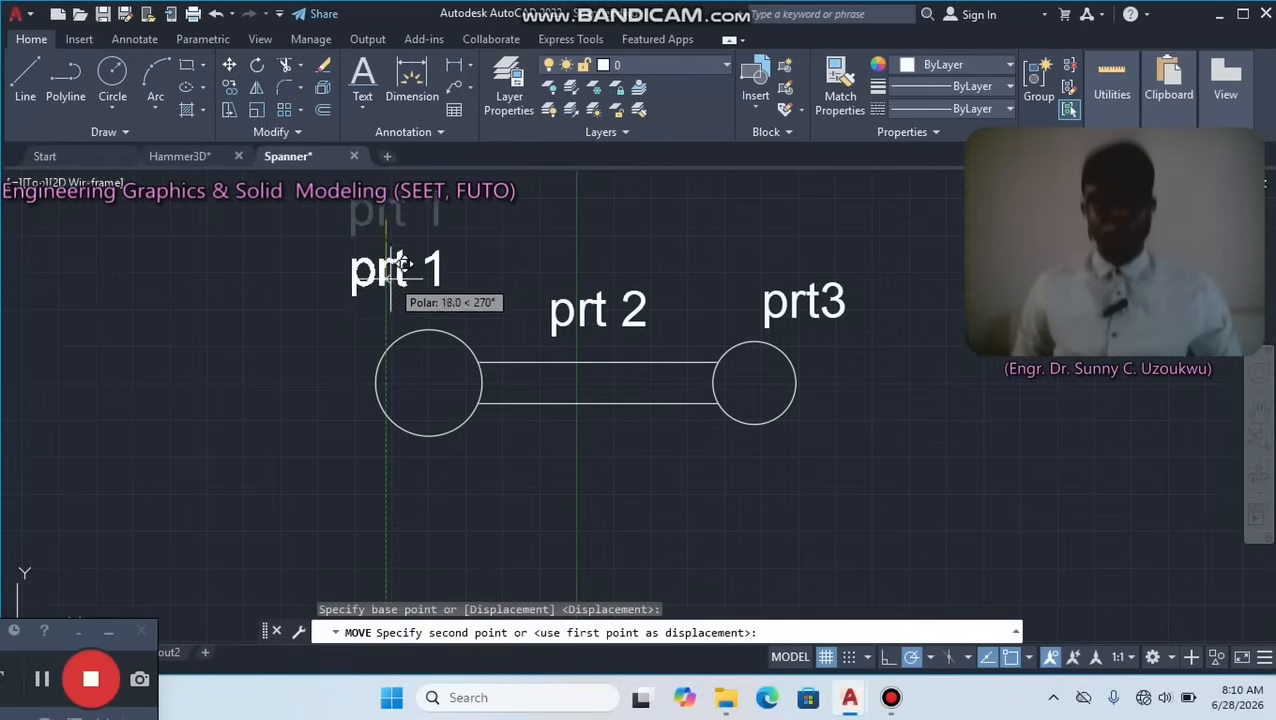
click(410, 281)
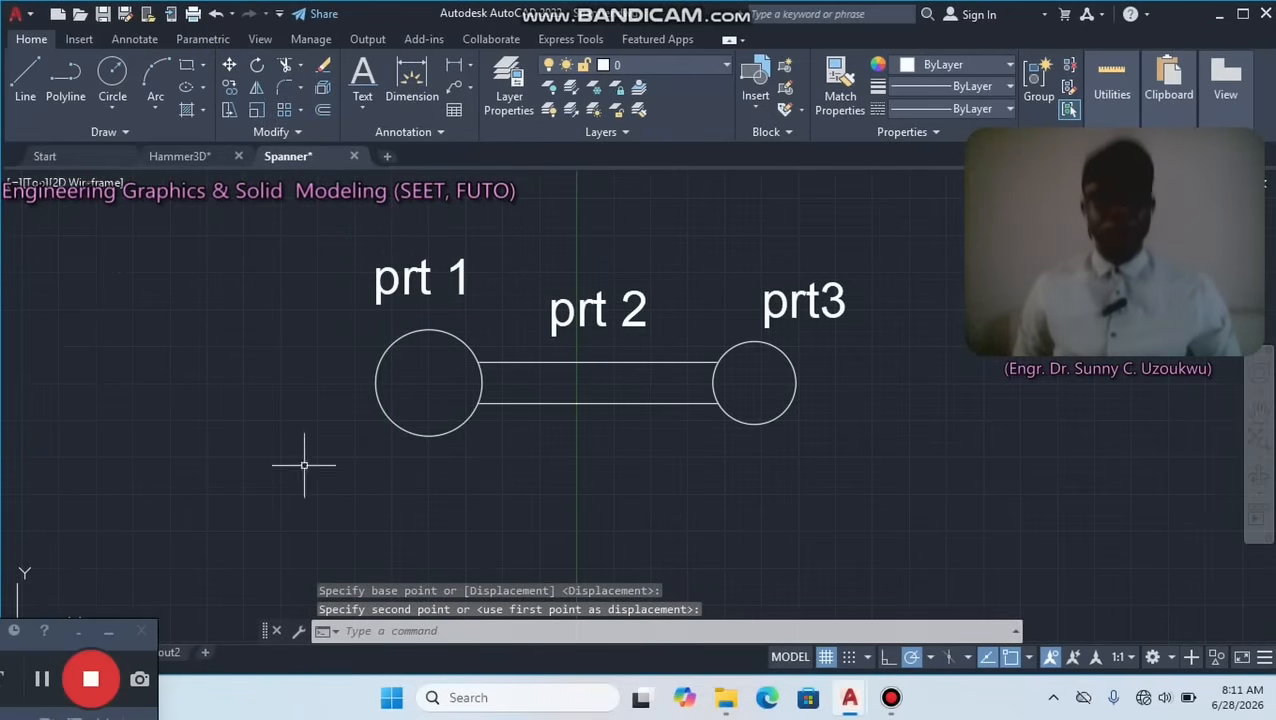
click(35, 679)
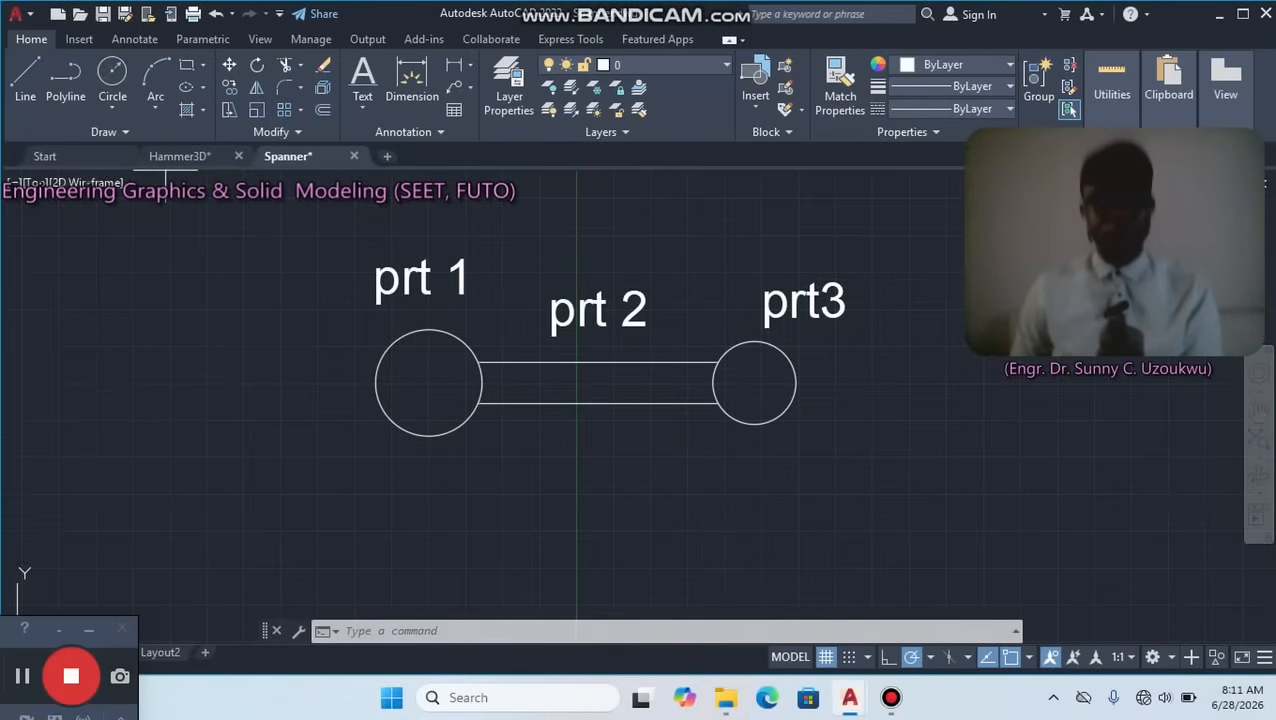
Draw a circle of radius 9 concentric with the small right circle.
click(112, 78)
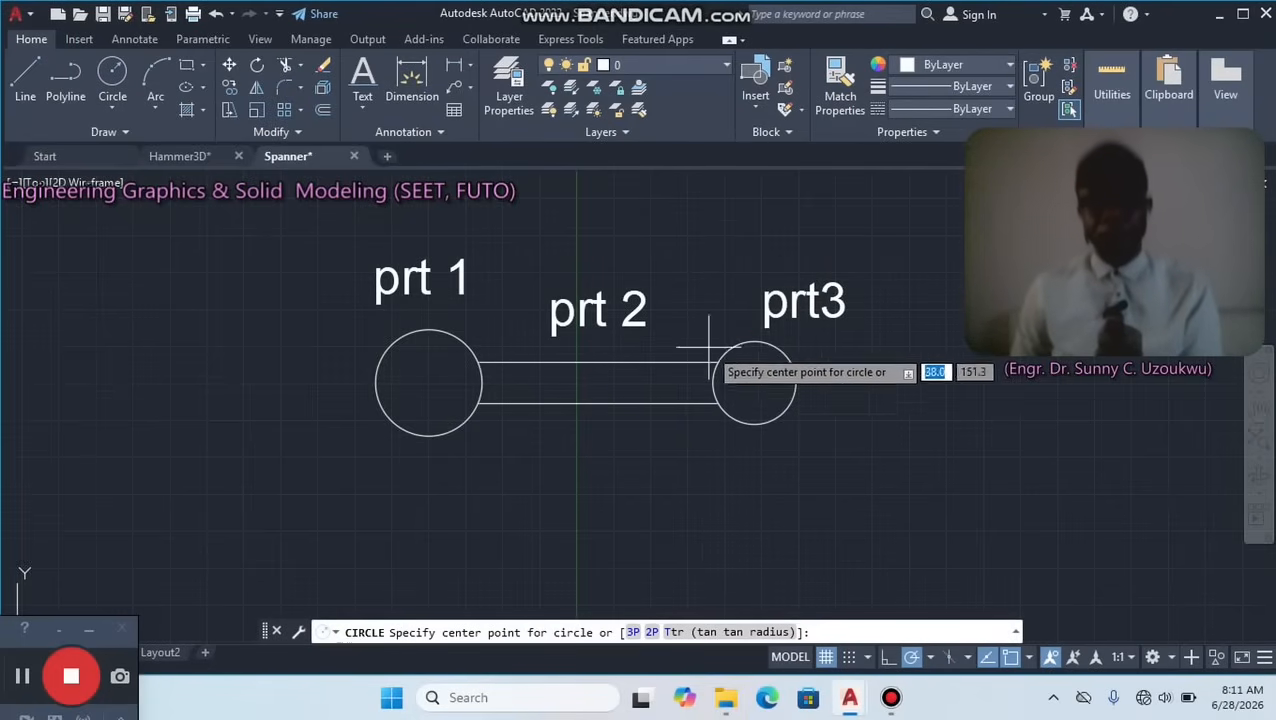
click(754, 383)
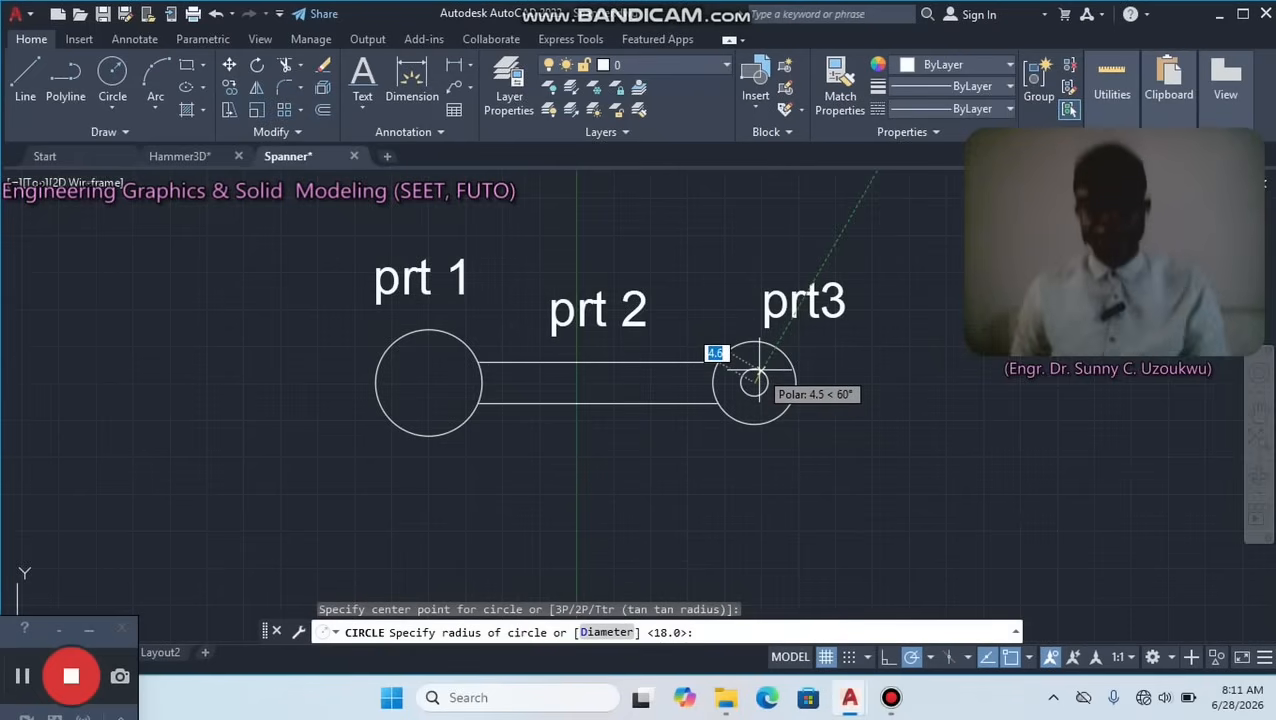
text(9)
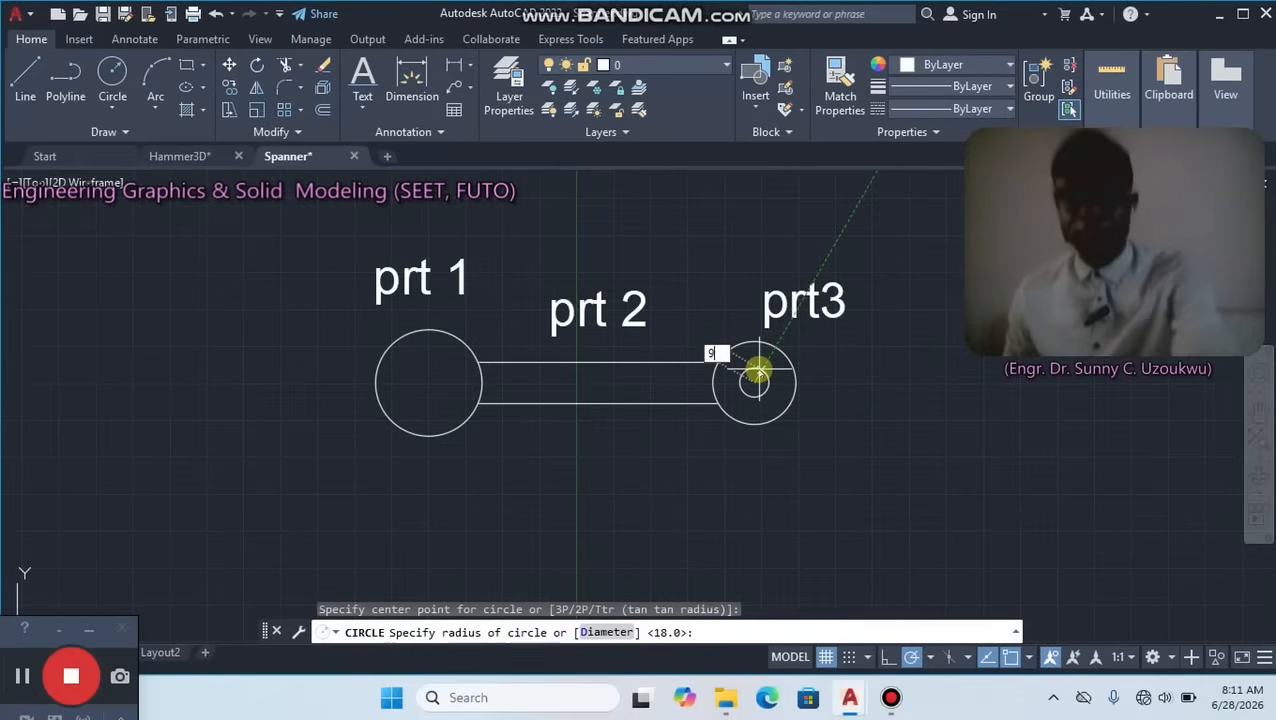
key(Return)
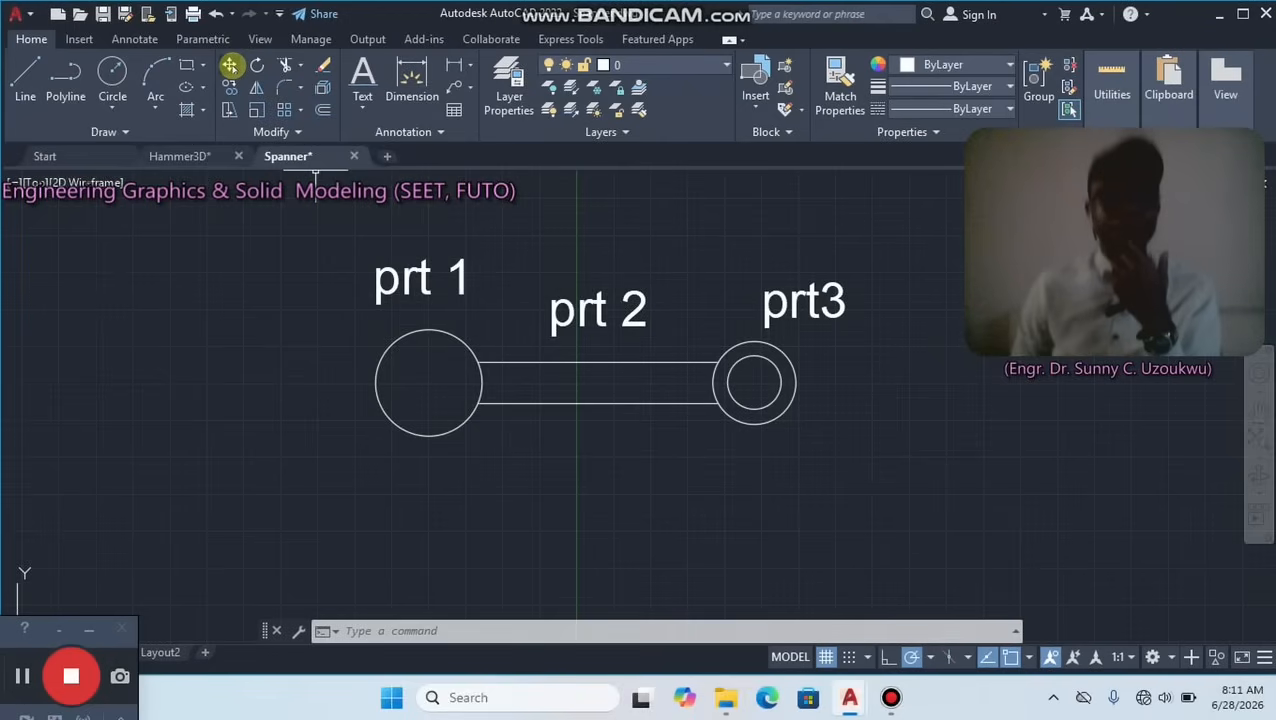
Draw a circle of radius 13 concentric with the large left circle.
click(111, 77)
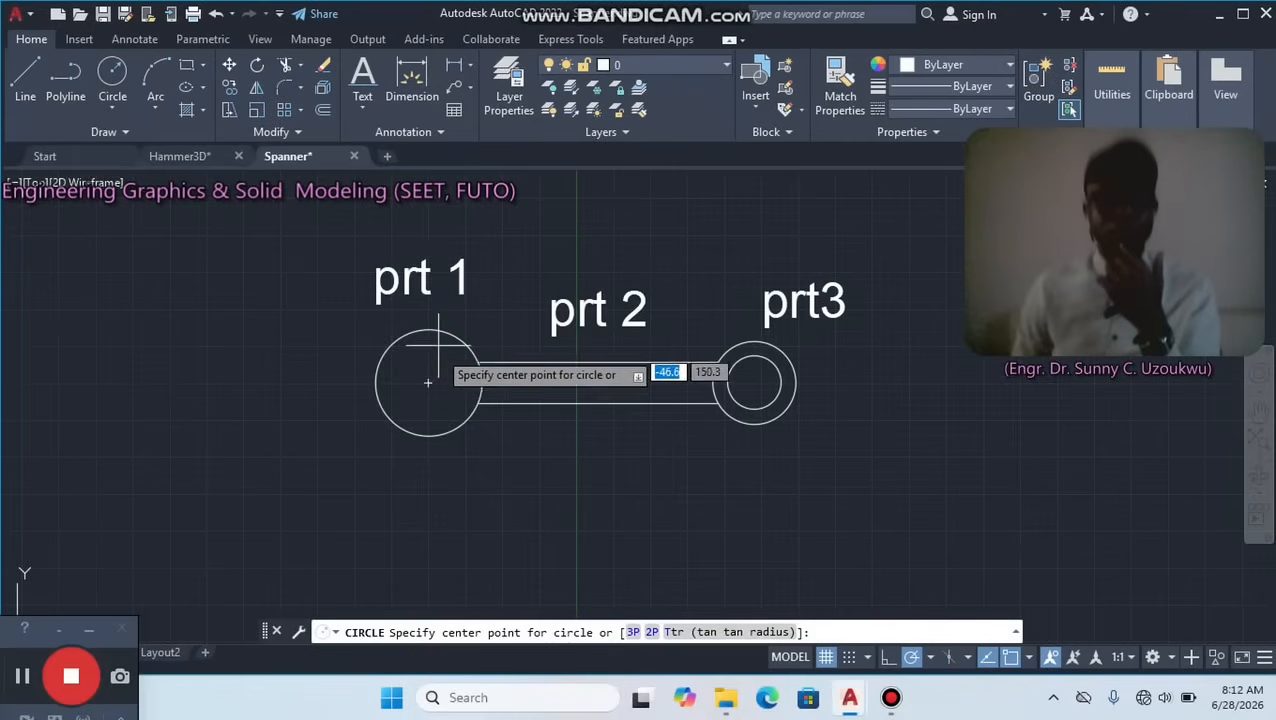
click(427, 381)
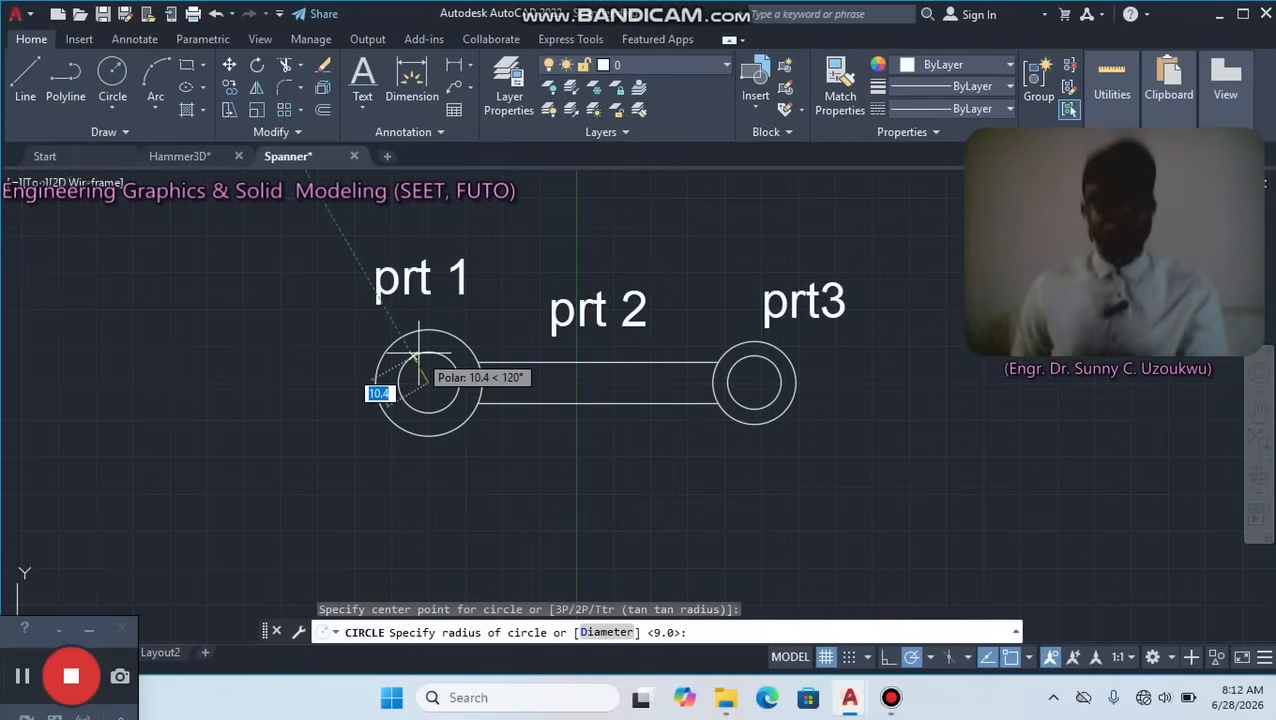
text(13)
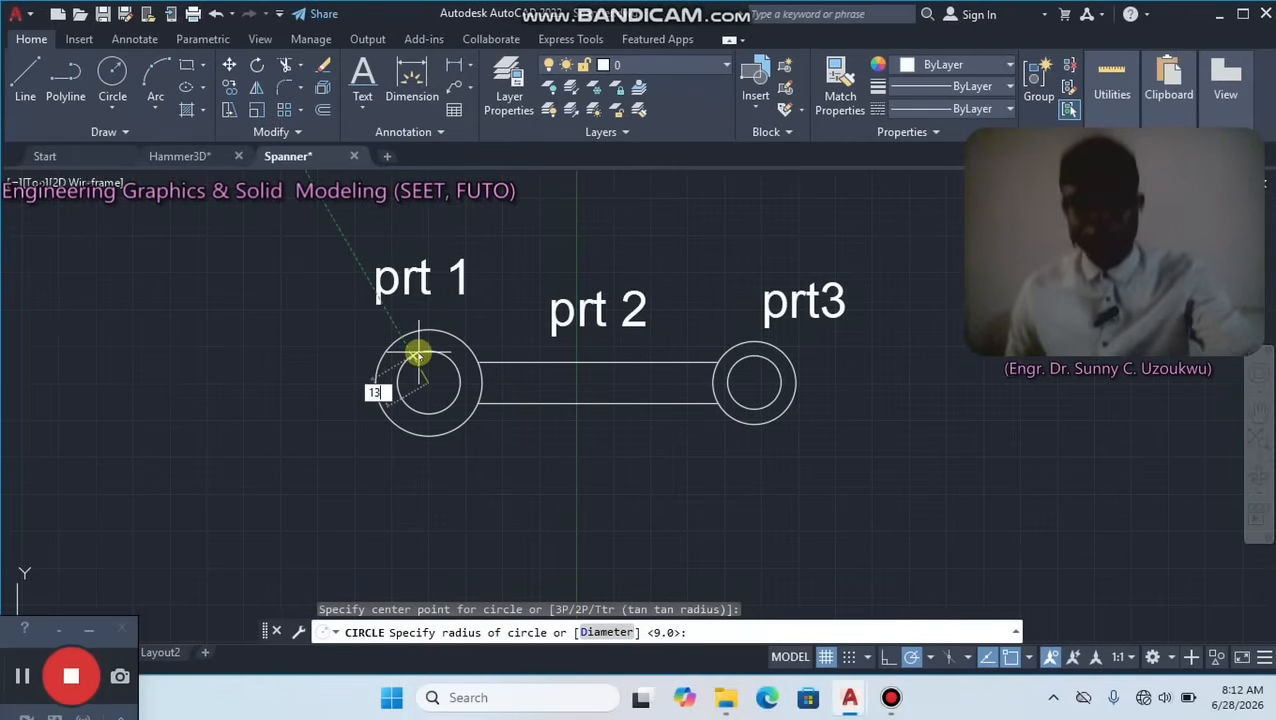
key(Return)
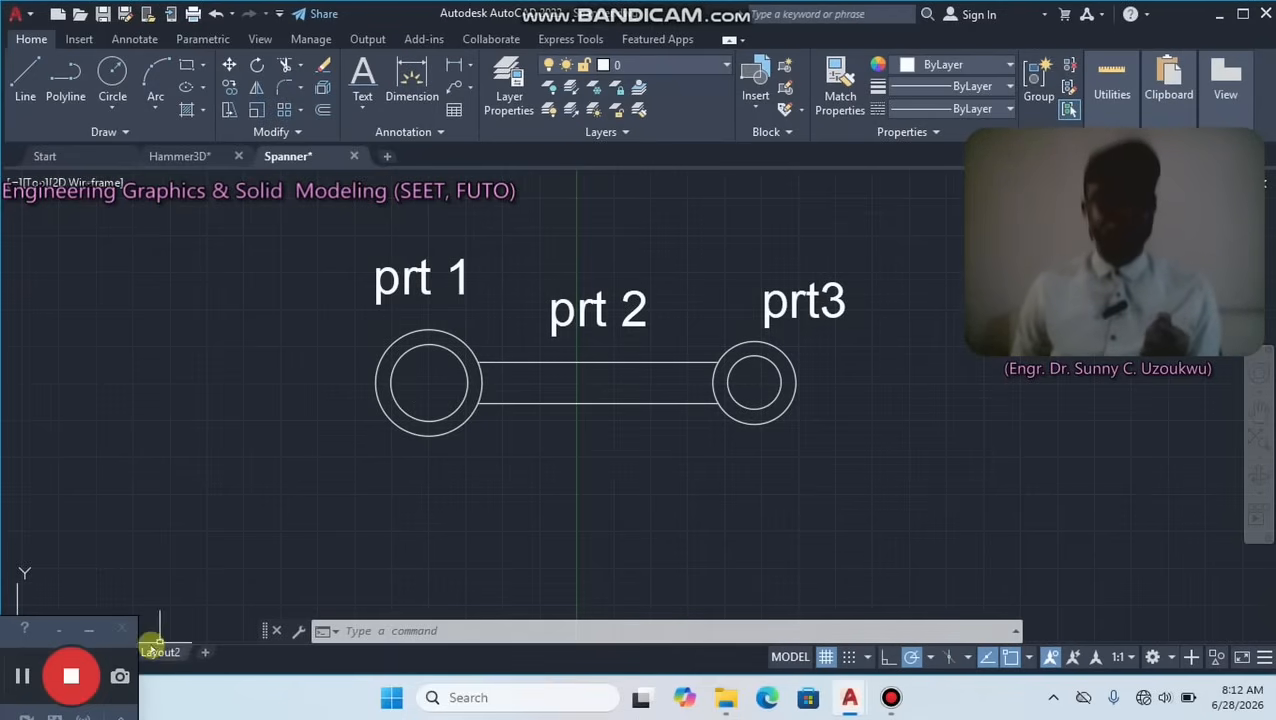
drag(27, 676, 49, 657)
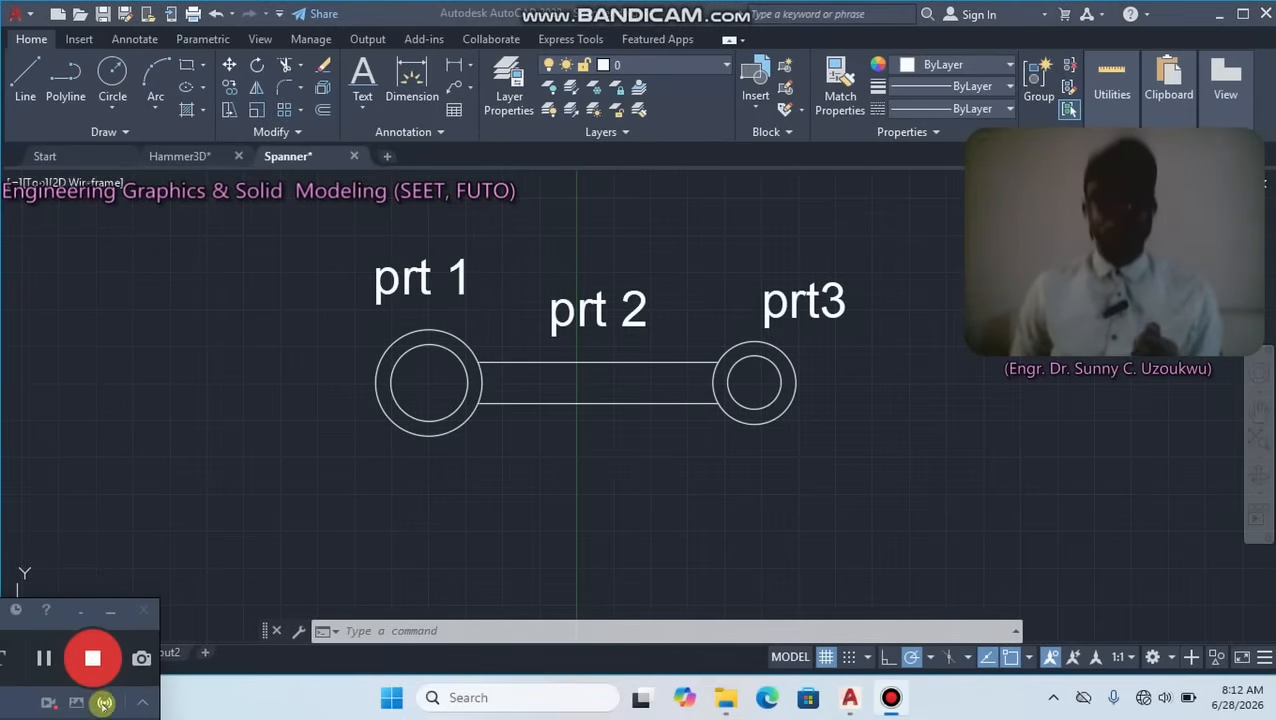
click(63, 210)
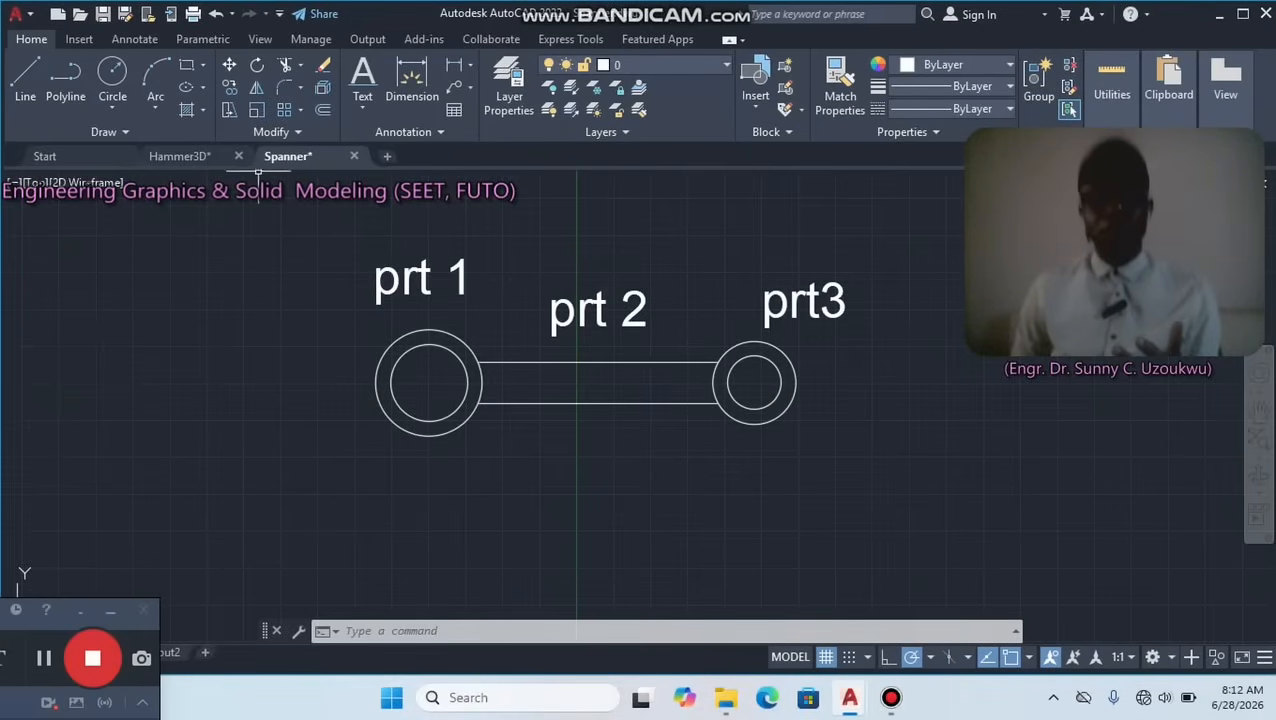
Draw a line 30 long at 30° from the centre of the right circles, pointing up and outward.
click(25, 80)
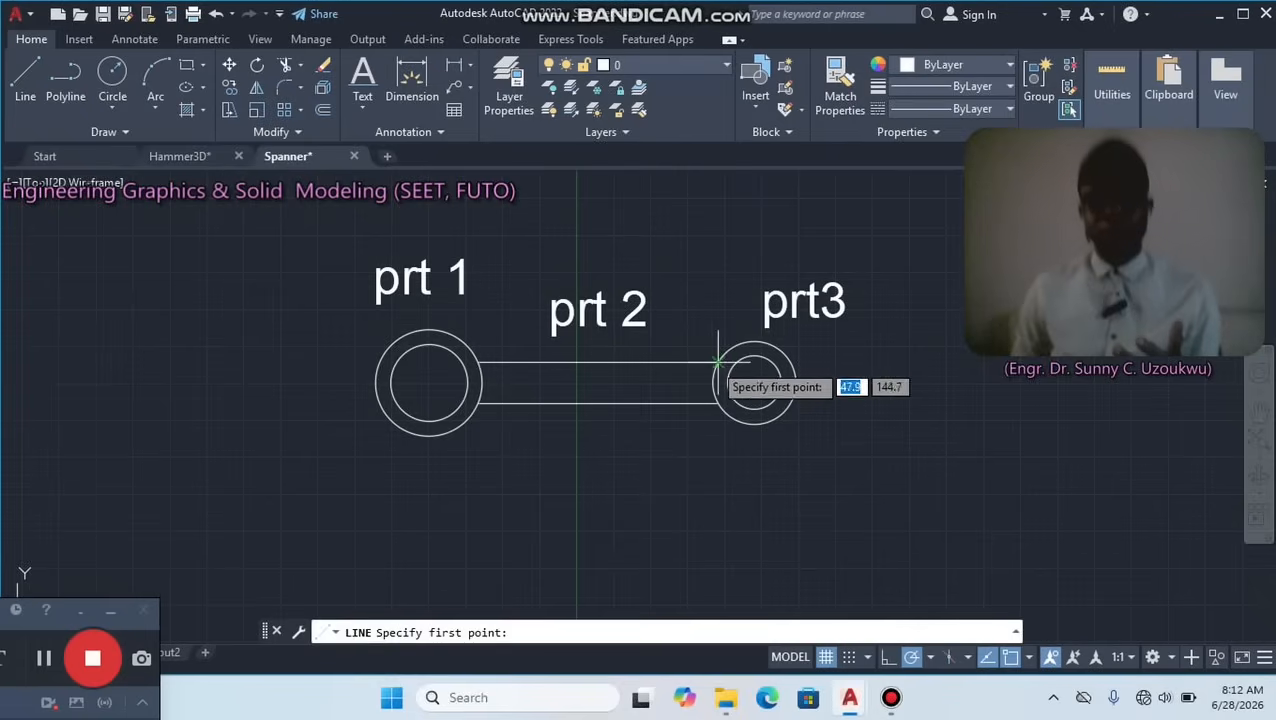
click(755, 381)
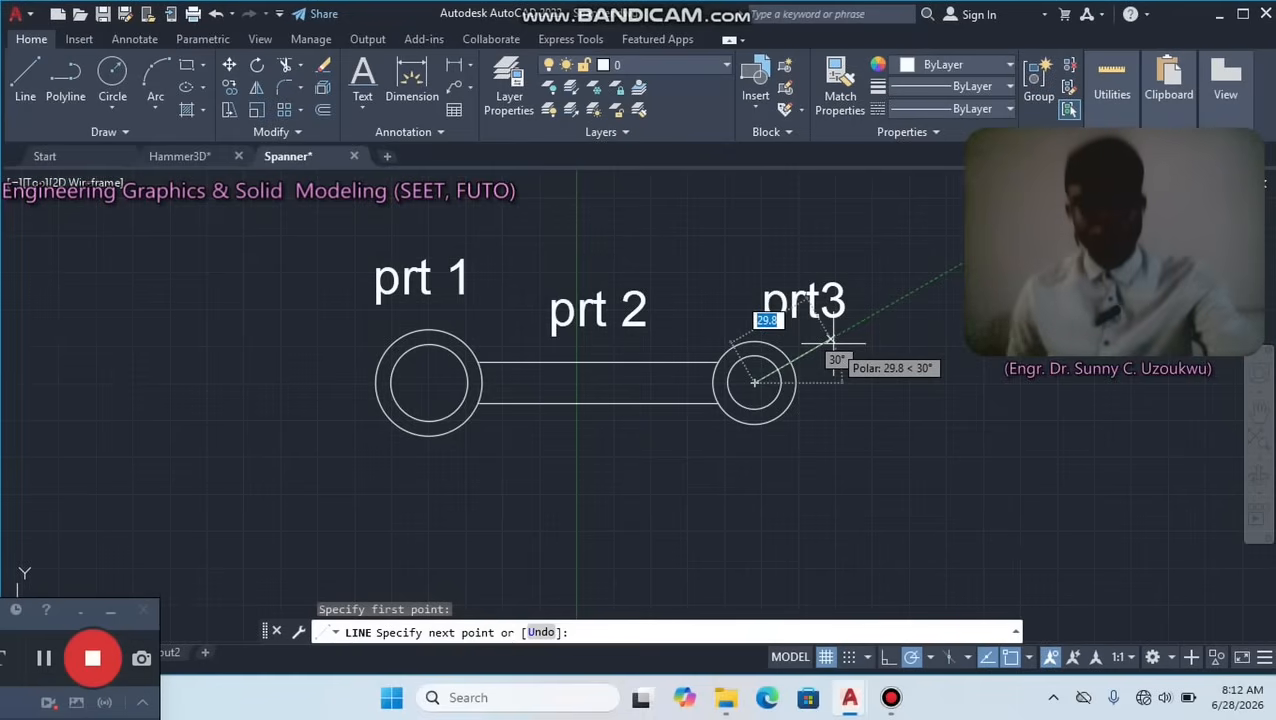
text(3)
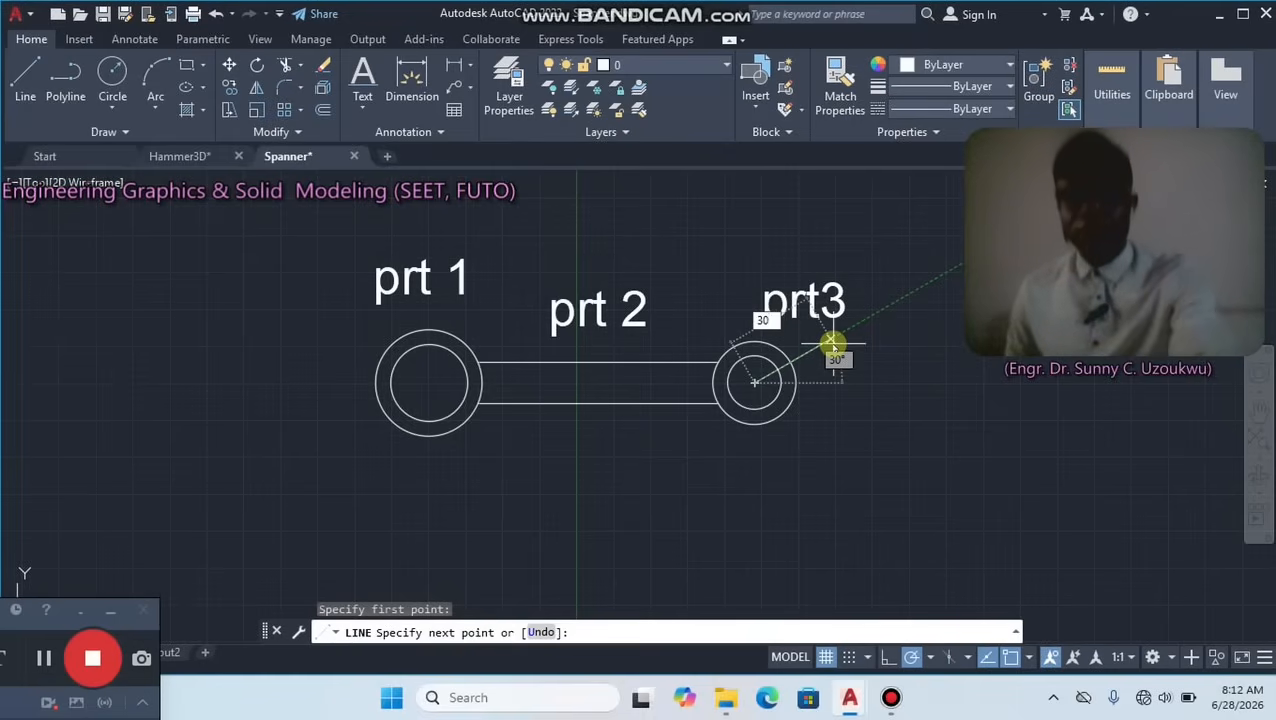
text(0)
key(Return)
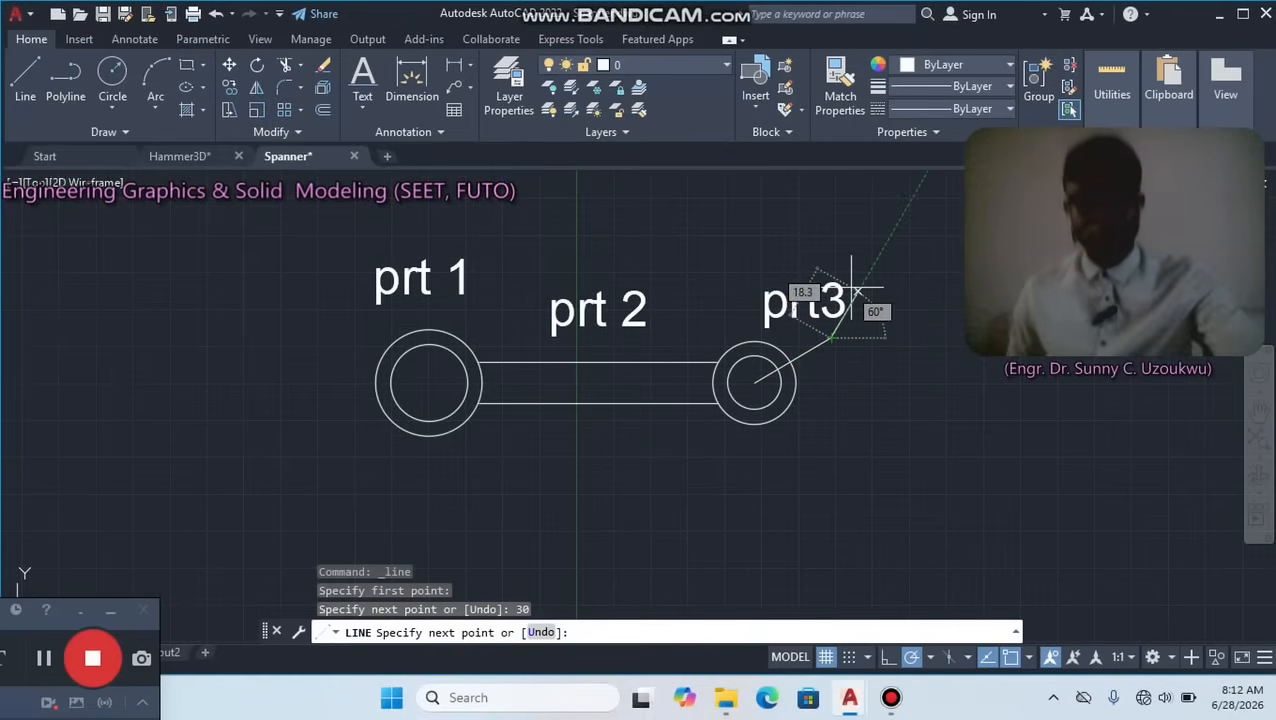
key(Escape)
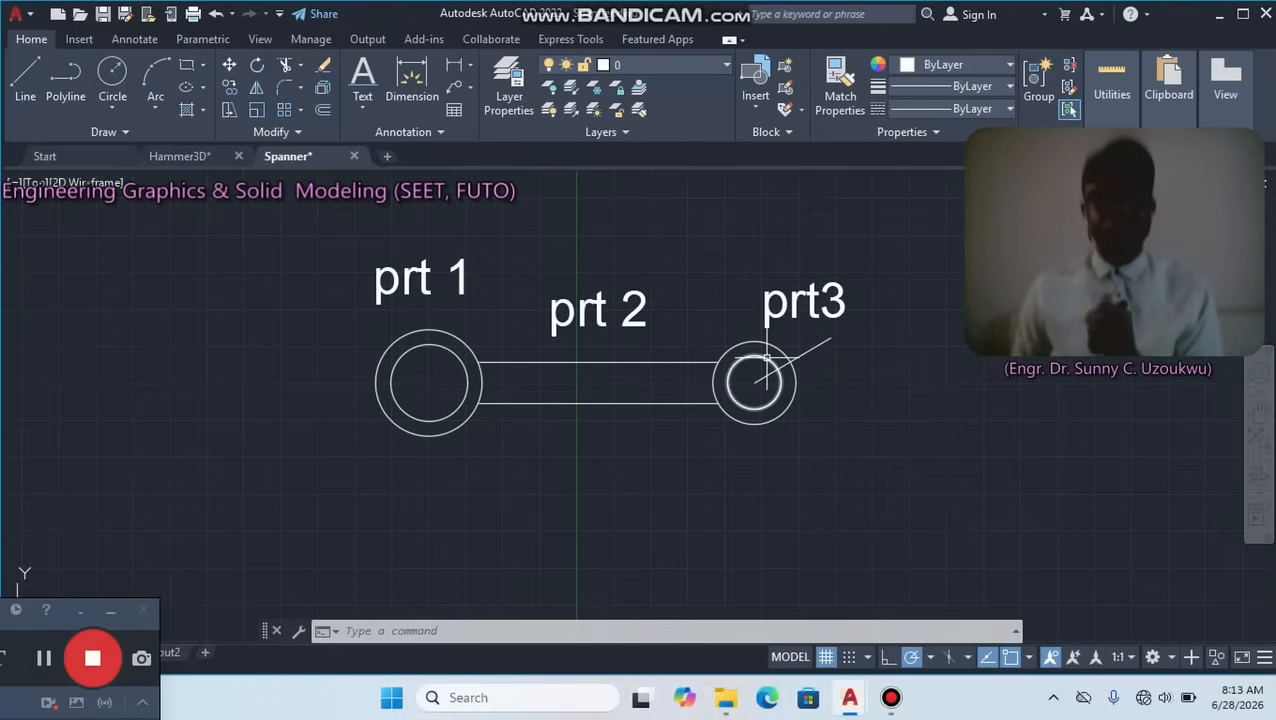
Move the radius 9 circle from its centre by a relative displacement of 6,2.
mouse_move(766, 357)
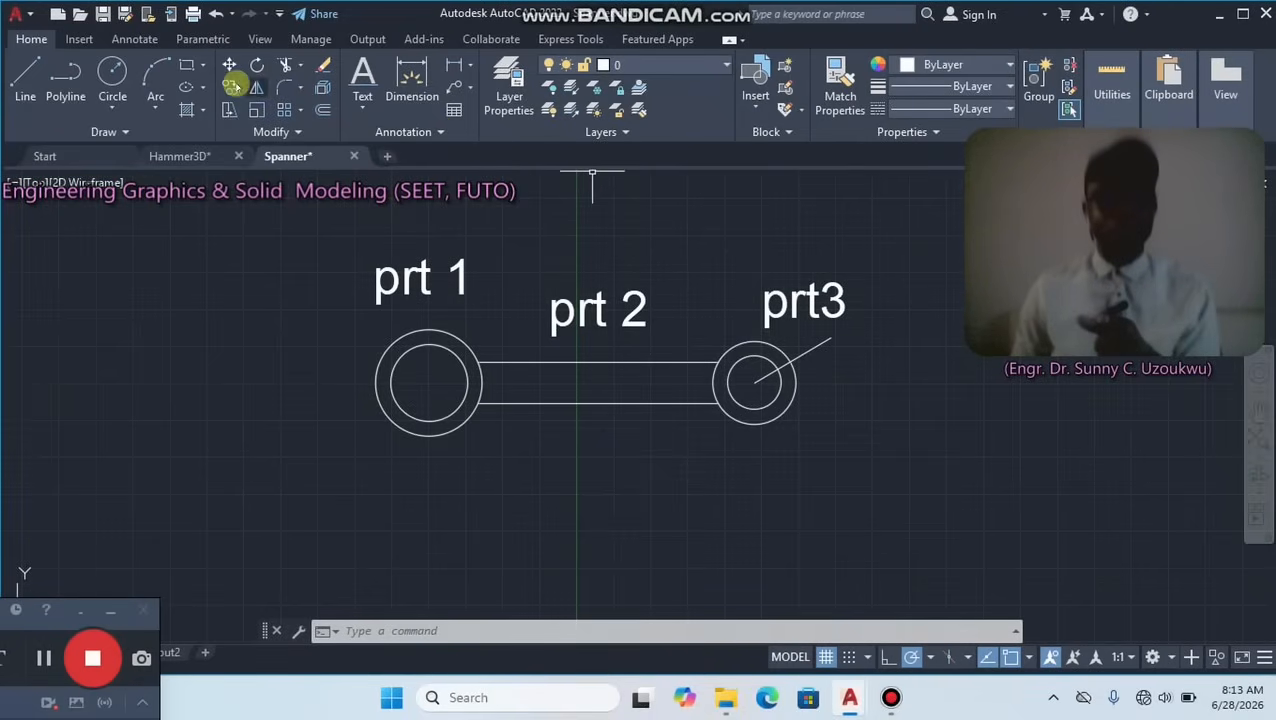
click(229, 64)
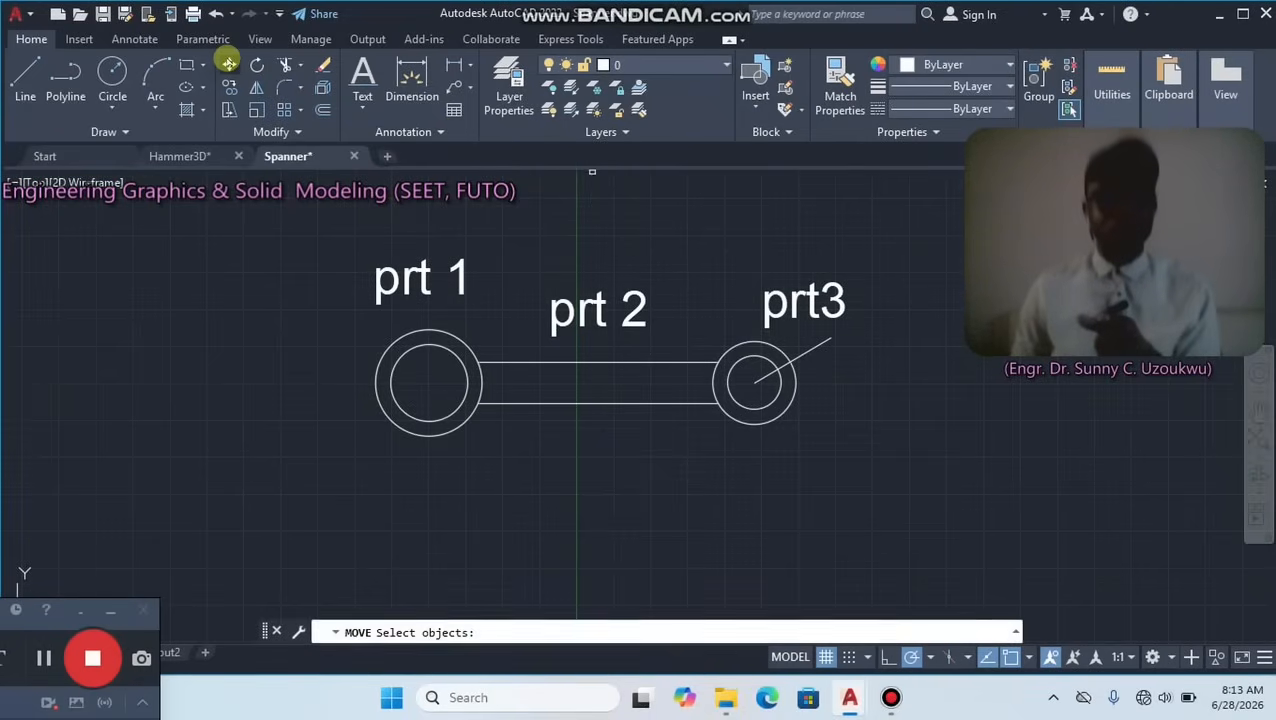
click(763, 358)
key(Return)
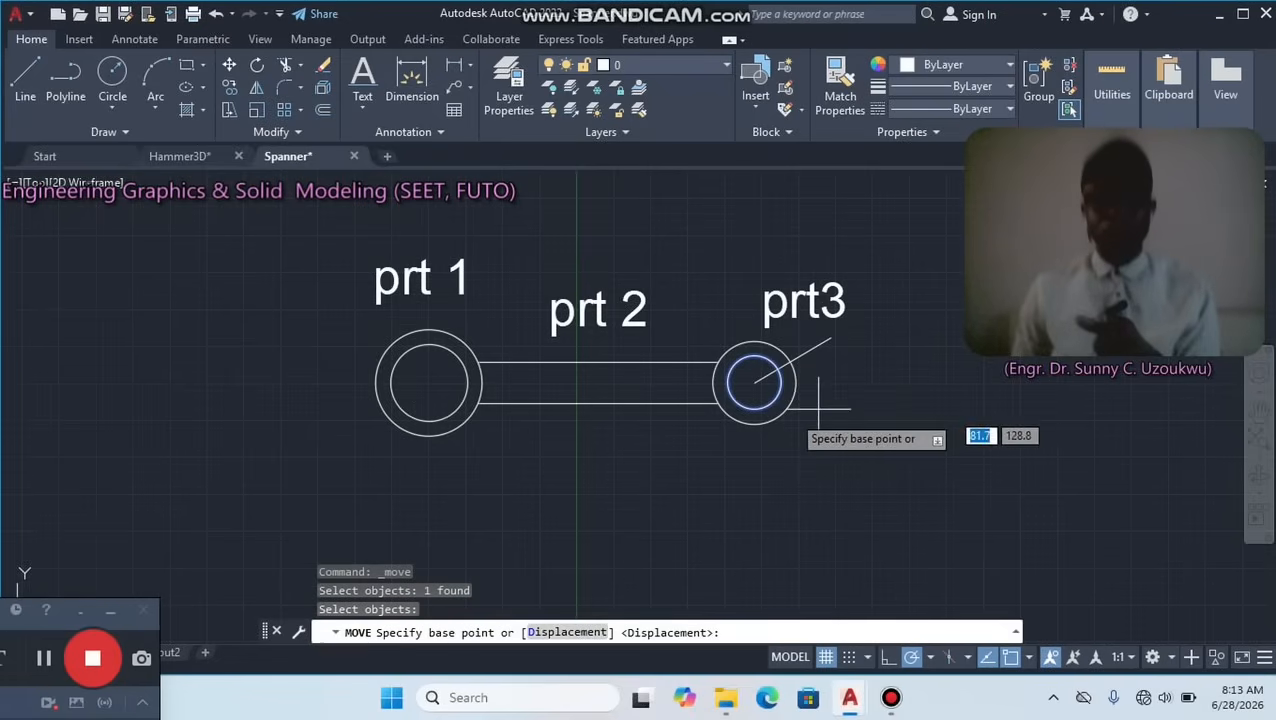
click(754, 383)
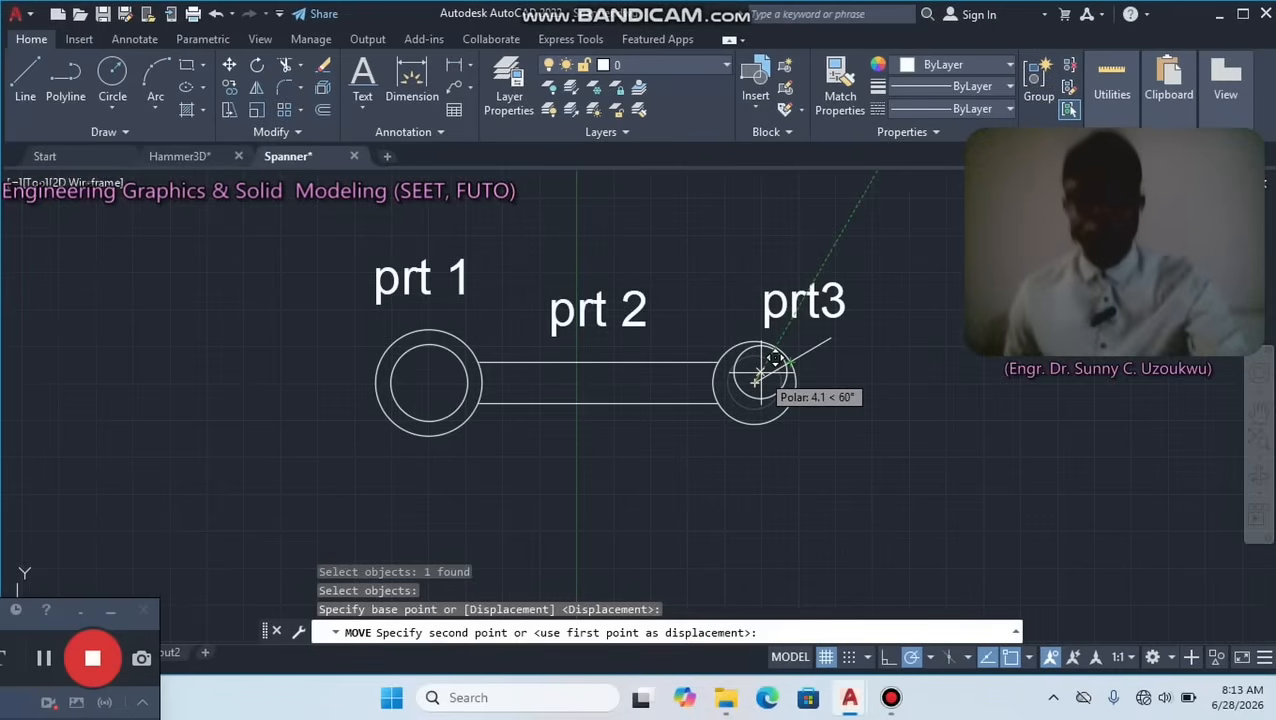
text(6)
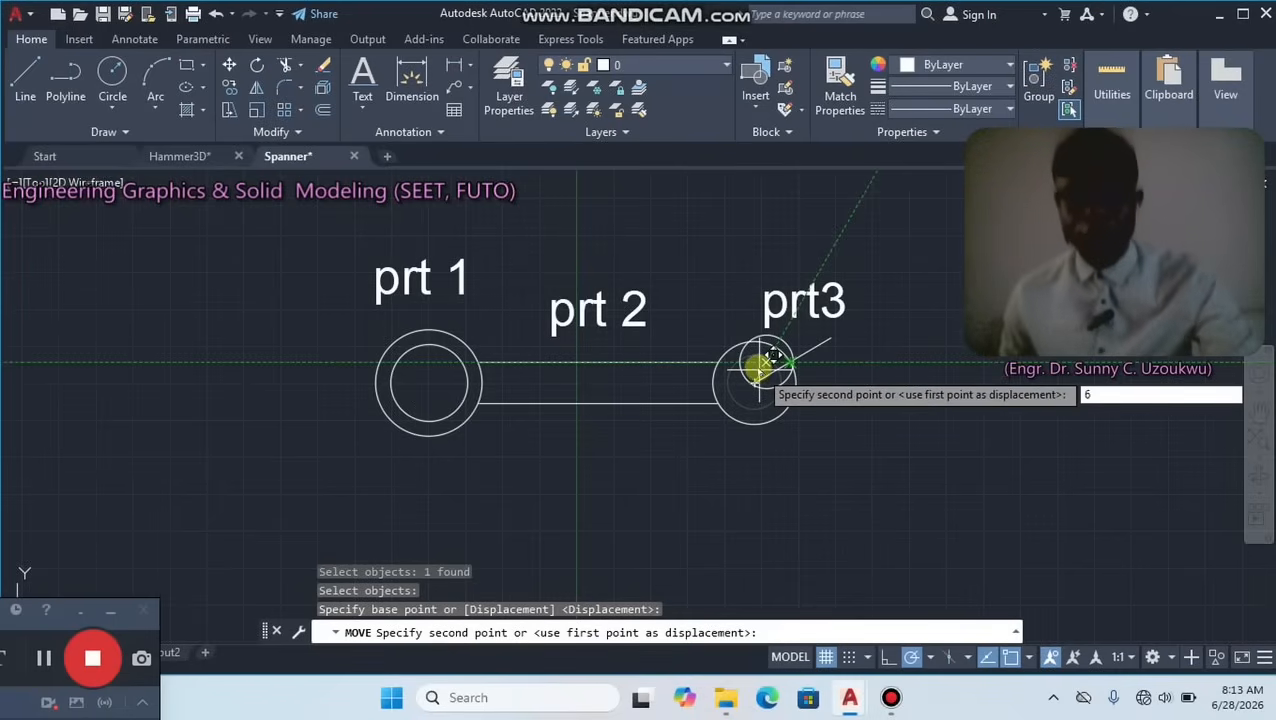
key(BackSpace)
text(@6,2)
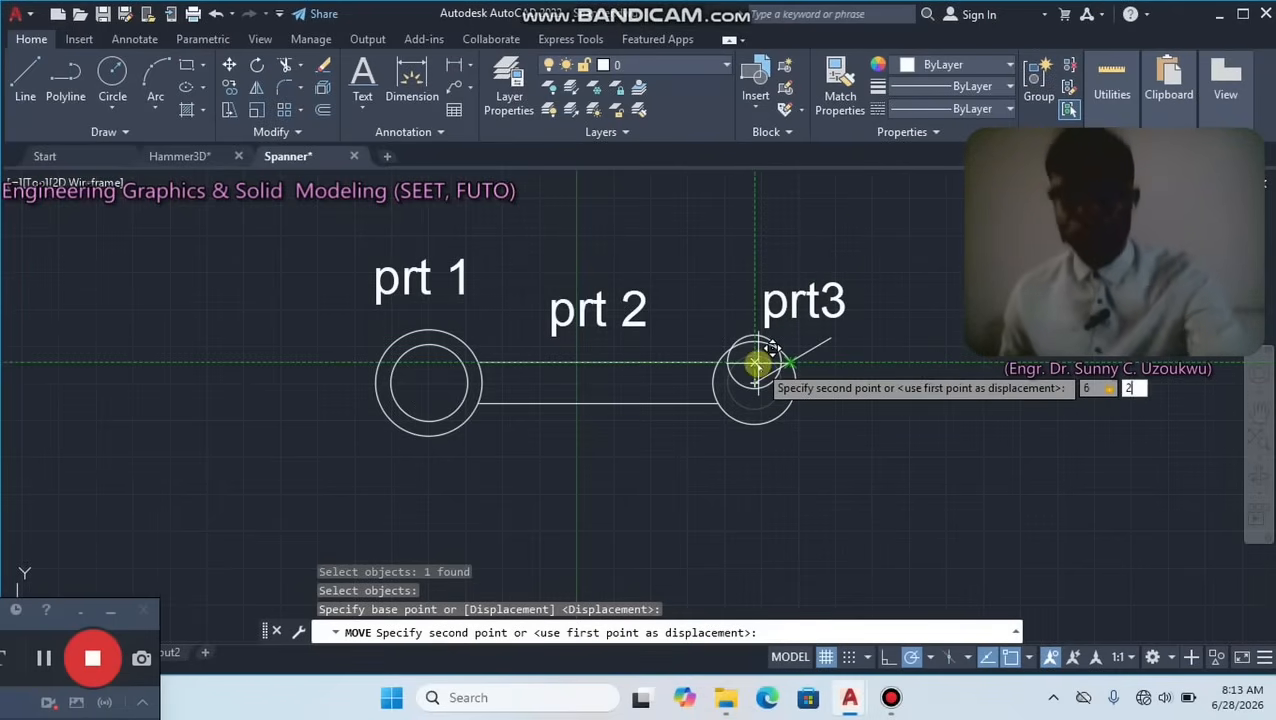
key(Return)
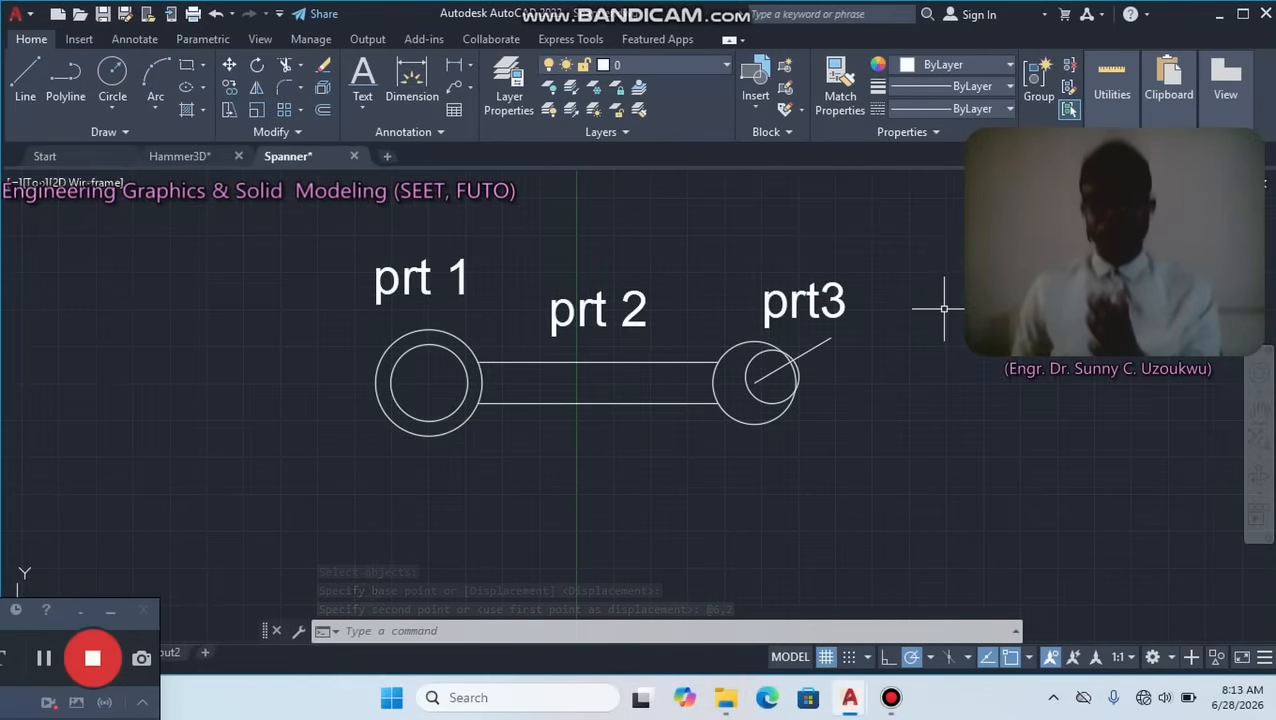
Delete the 30° line that starts at the centre of the outer right circle.
scroll(943, 310, up, 2)
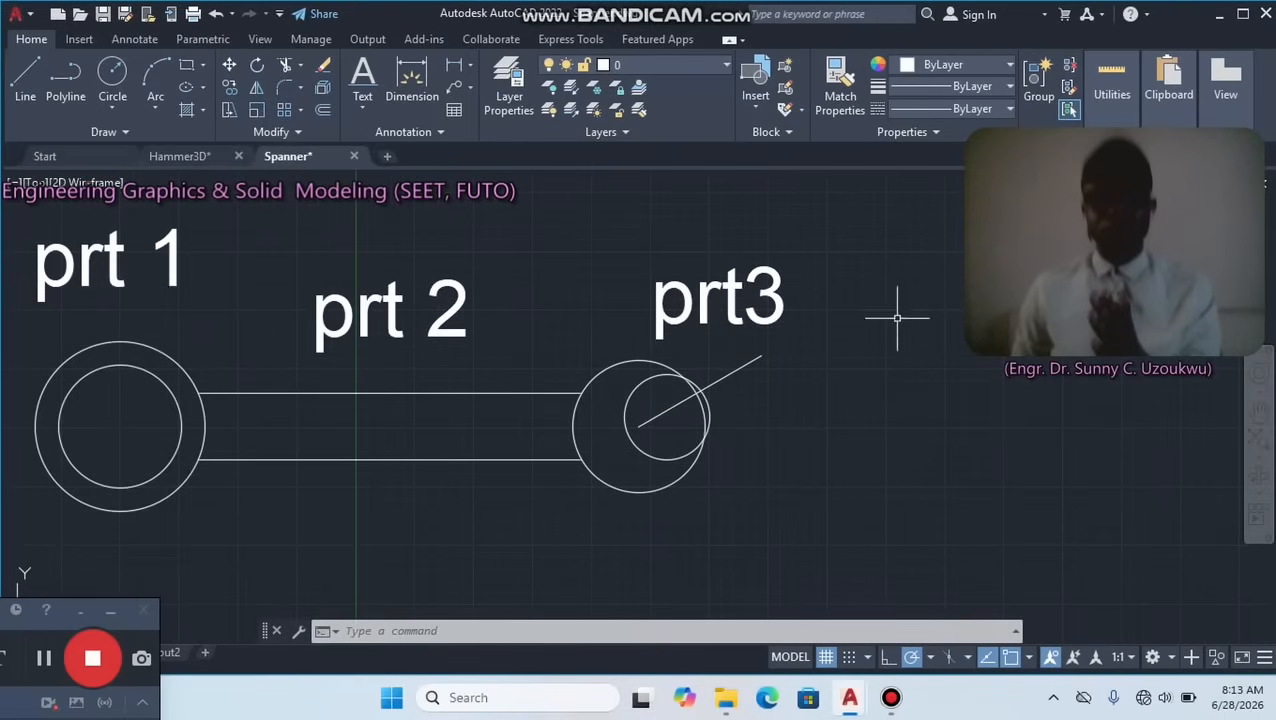
mouse_move(730, 371)
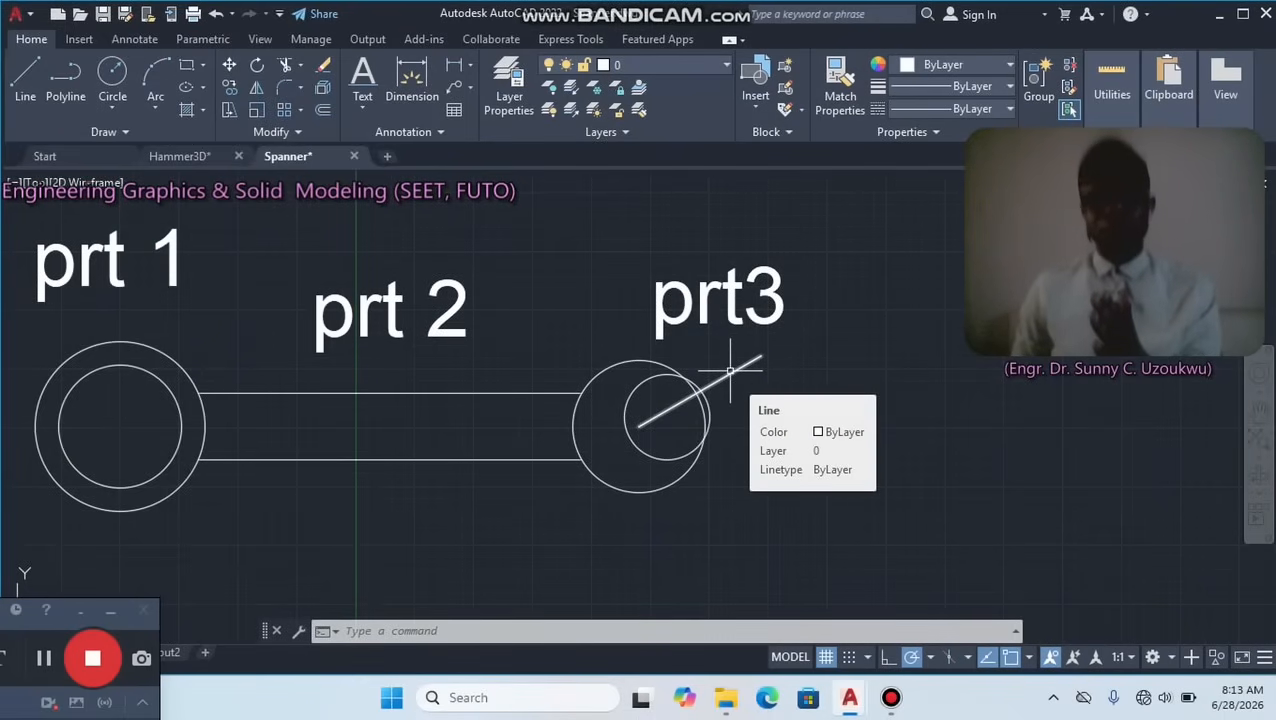
click(730, 371)
key(Delete)
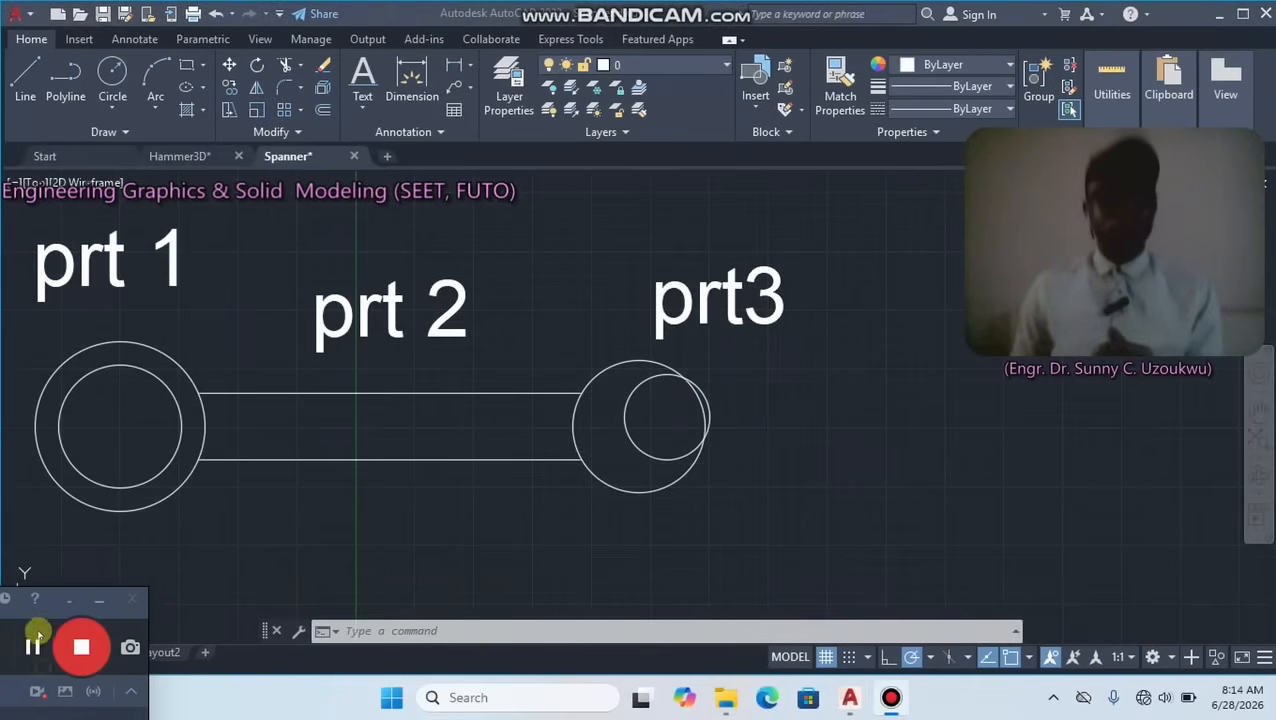
Draw a line about 28 long at 30° from the centre of the shifted inner right circle, pointing up and outward.
click(19, 77)
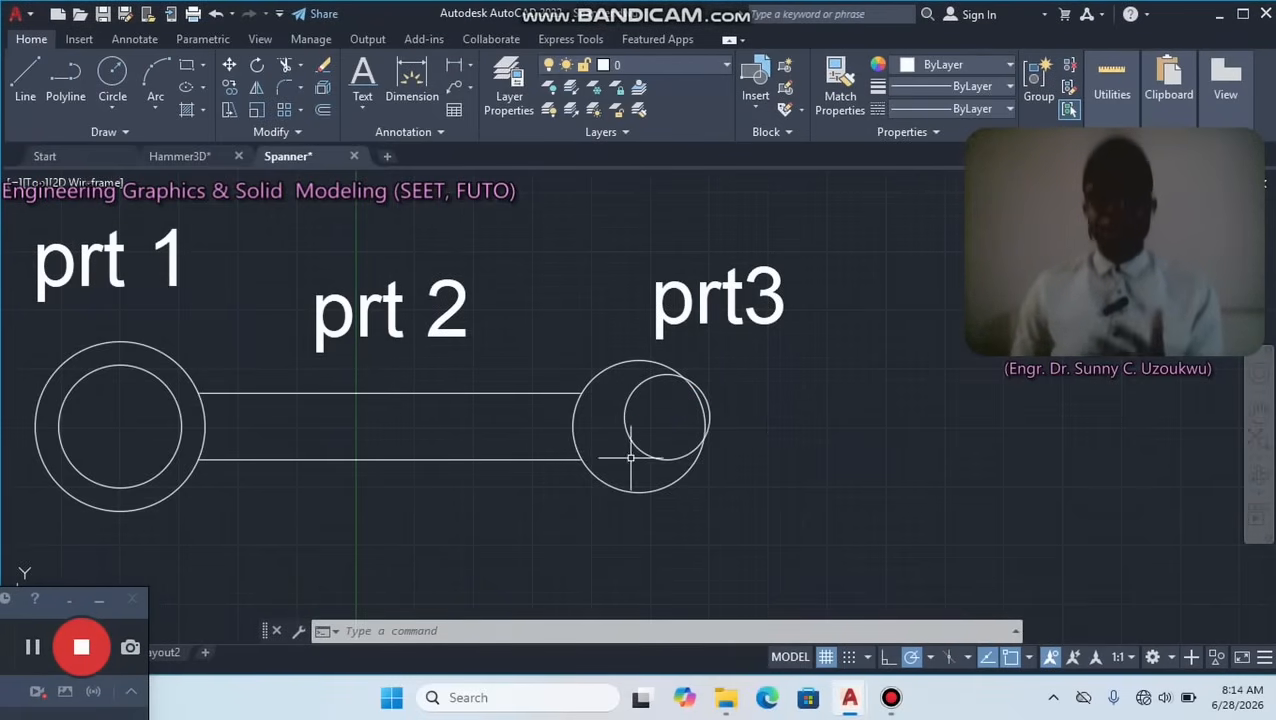
click(25, 78)
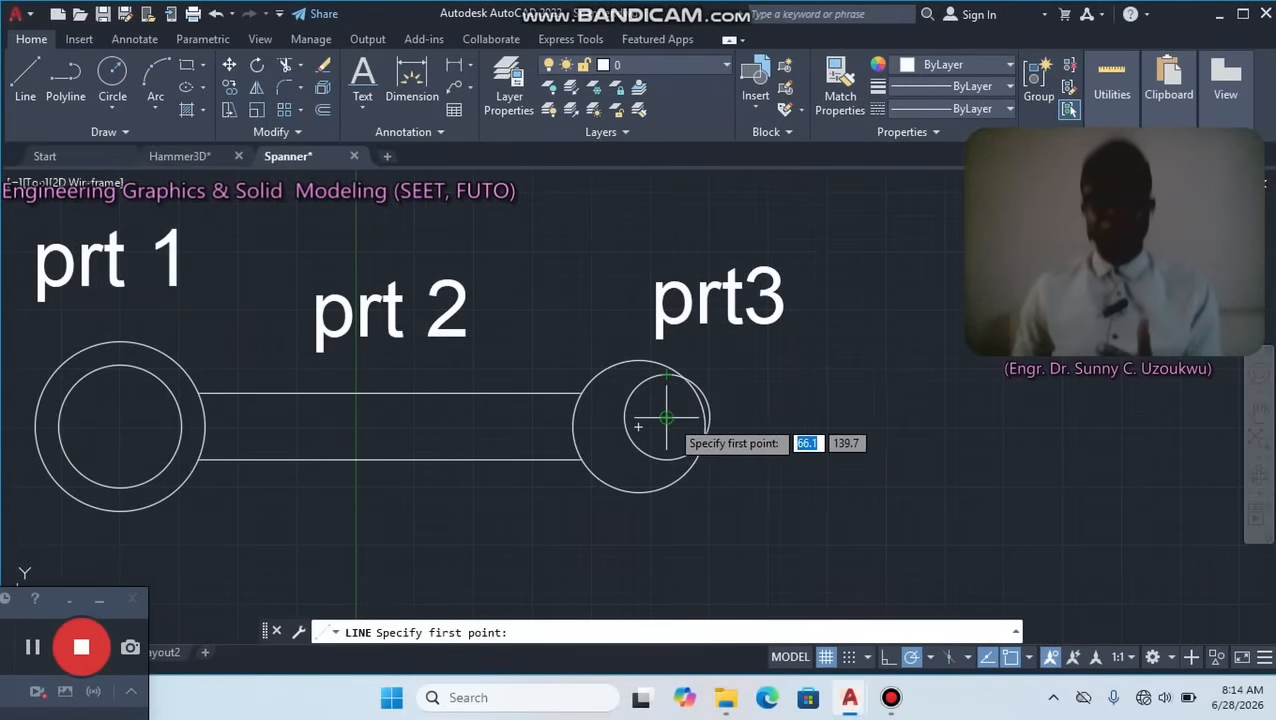
click(666, 418)
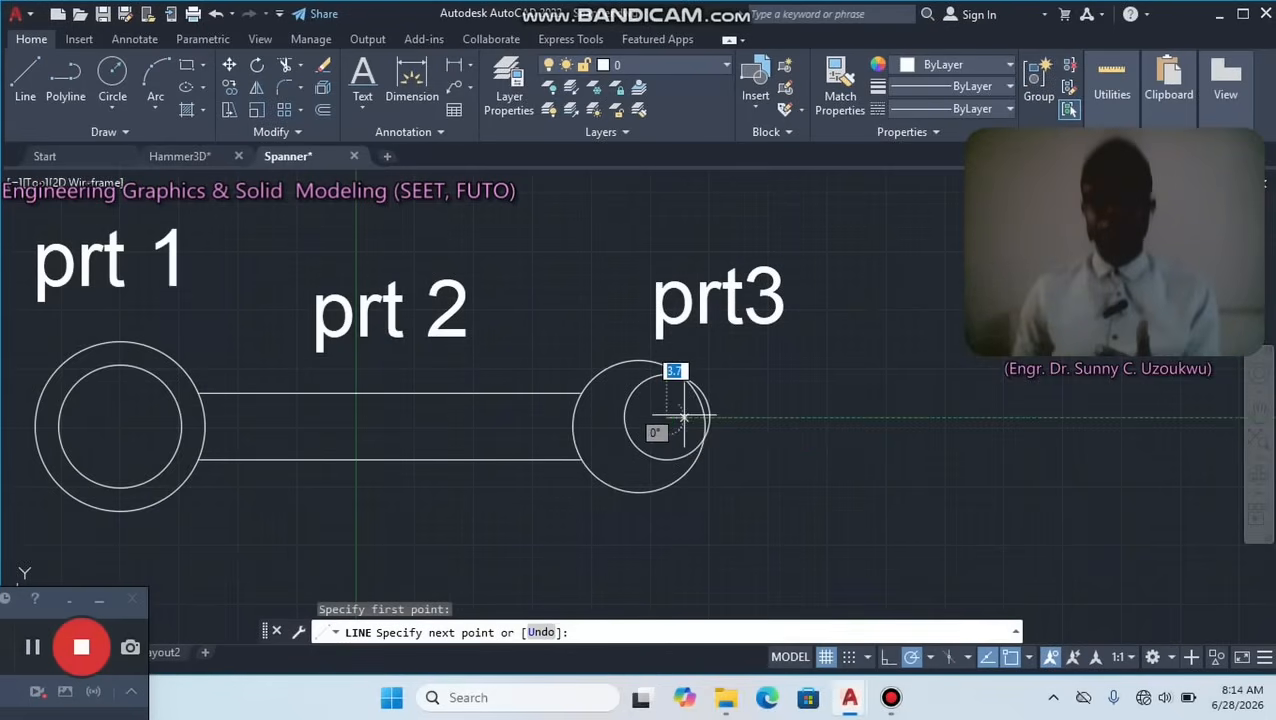
click(781, 352)
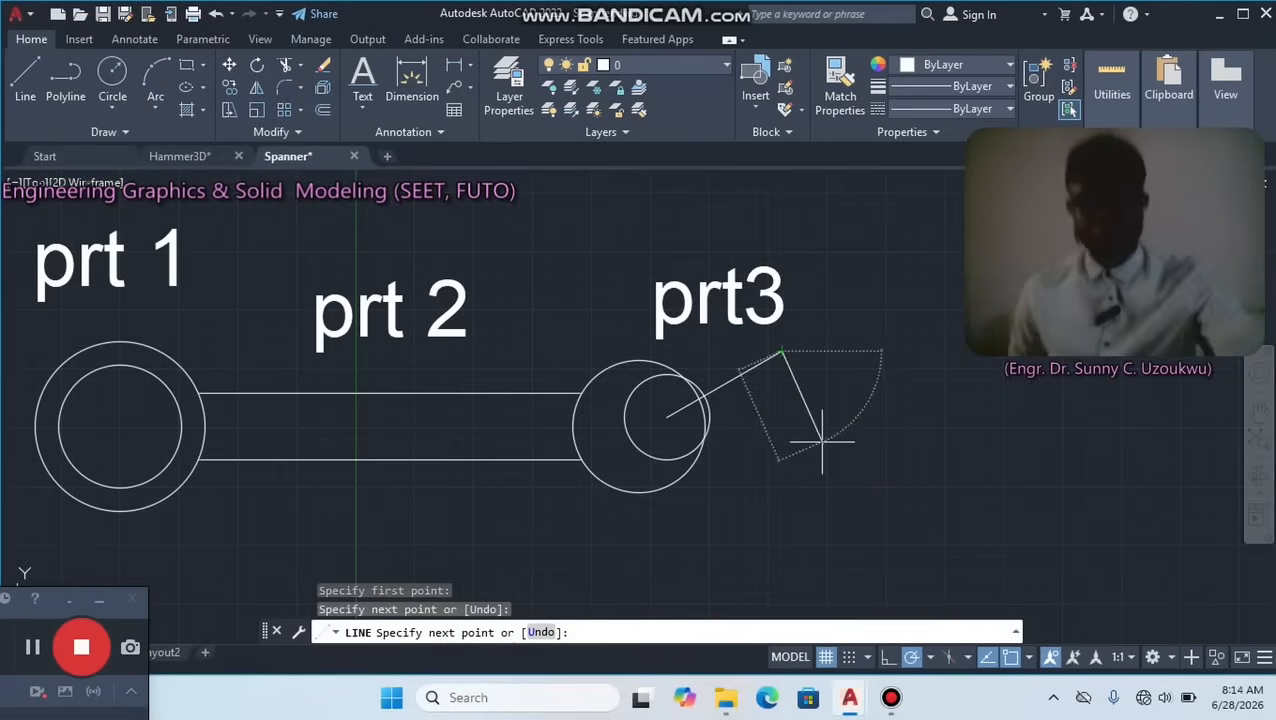
key(Escape)
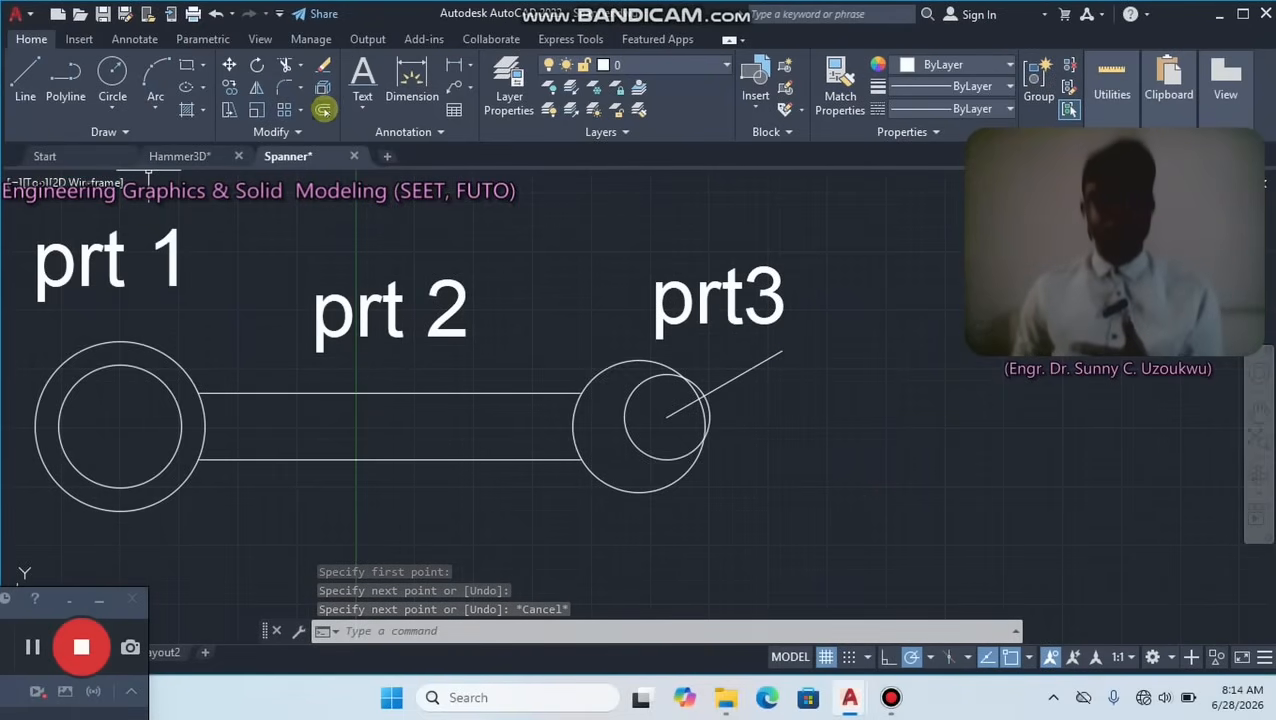
Offset the 30° line by 6 to both sides to form the two jaw edges.
click(323, 110)
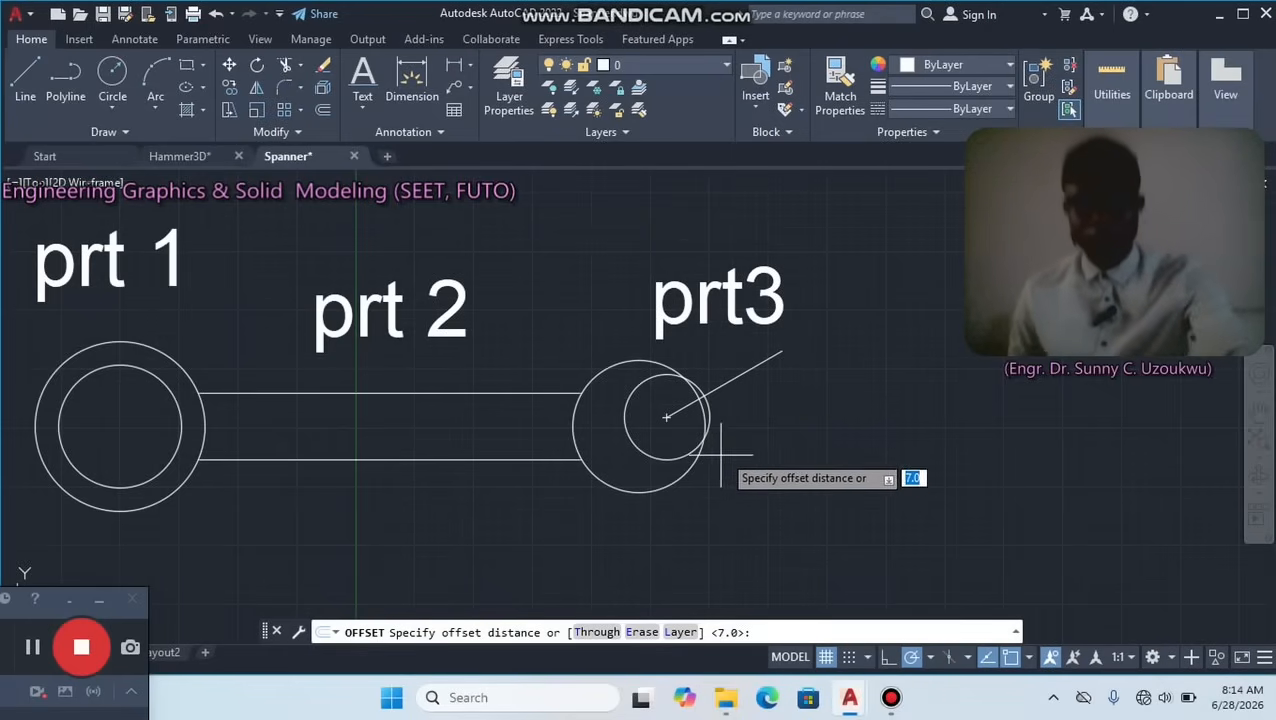
text(6)
key(Return)
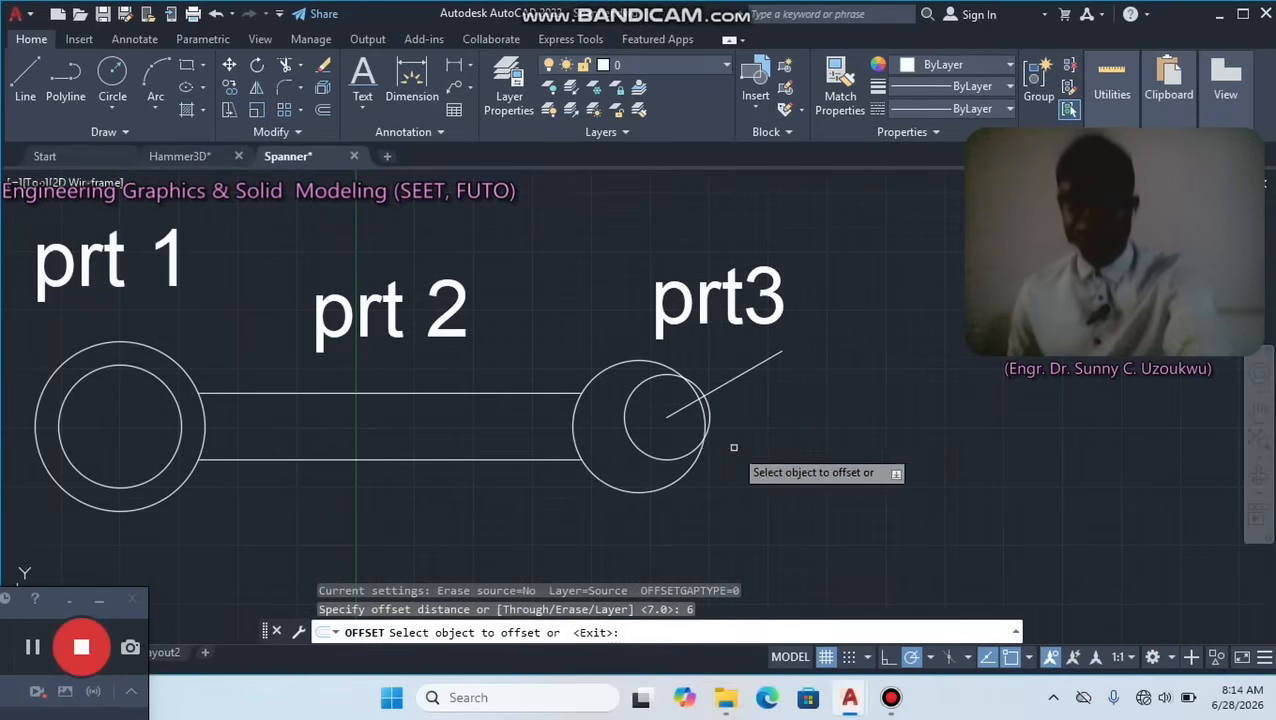
click(734, 379)
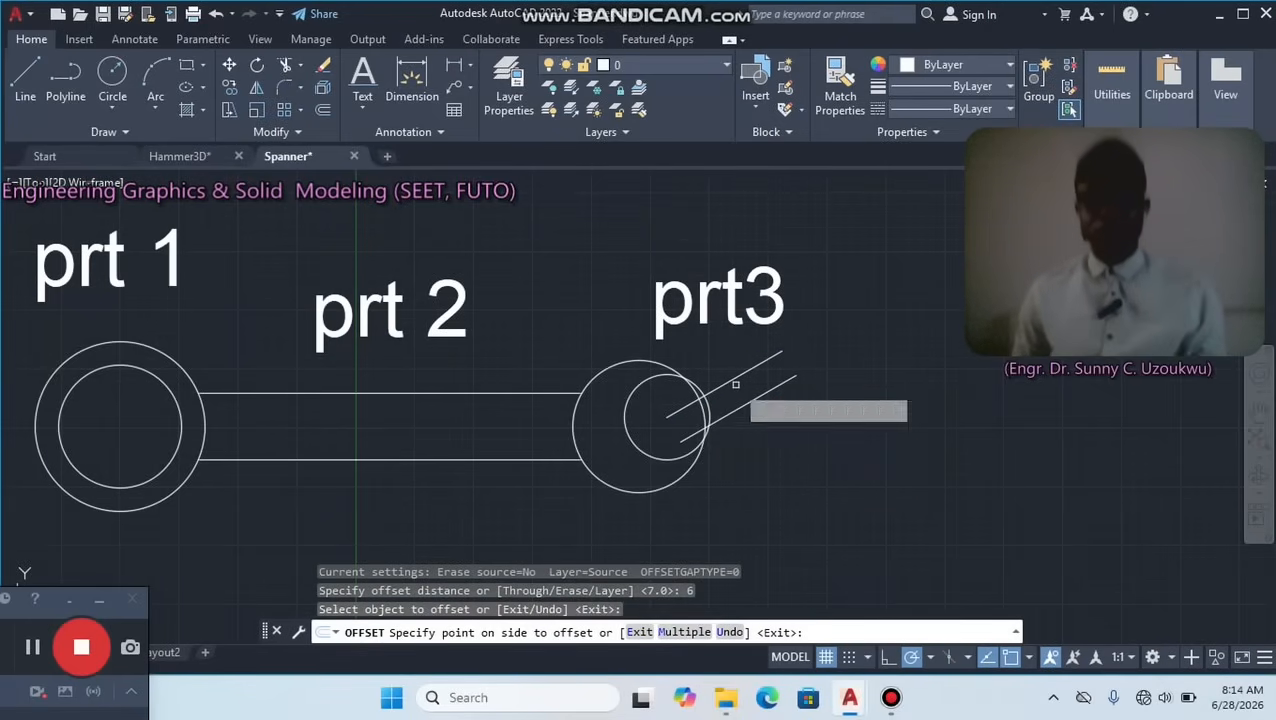
click(735, 384)
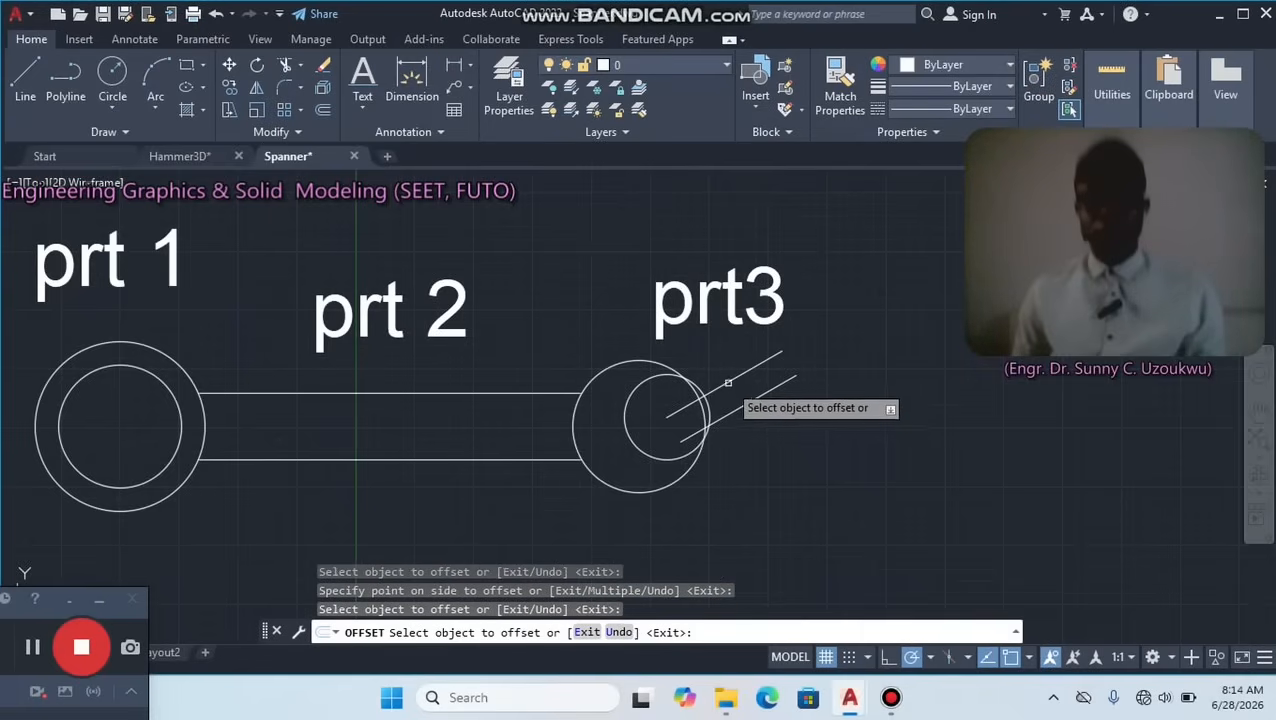
click(728, 382)
click(719, 342)
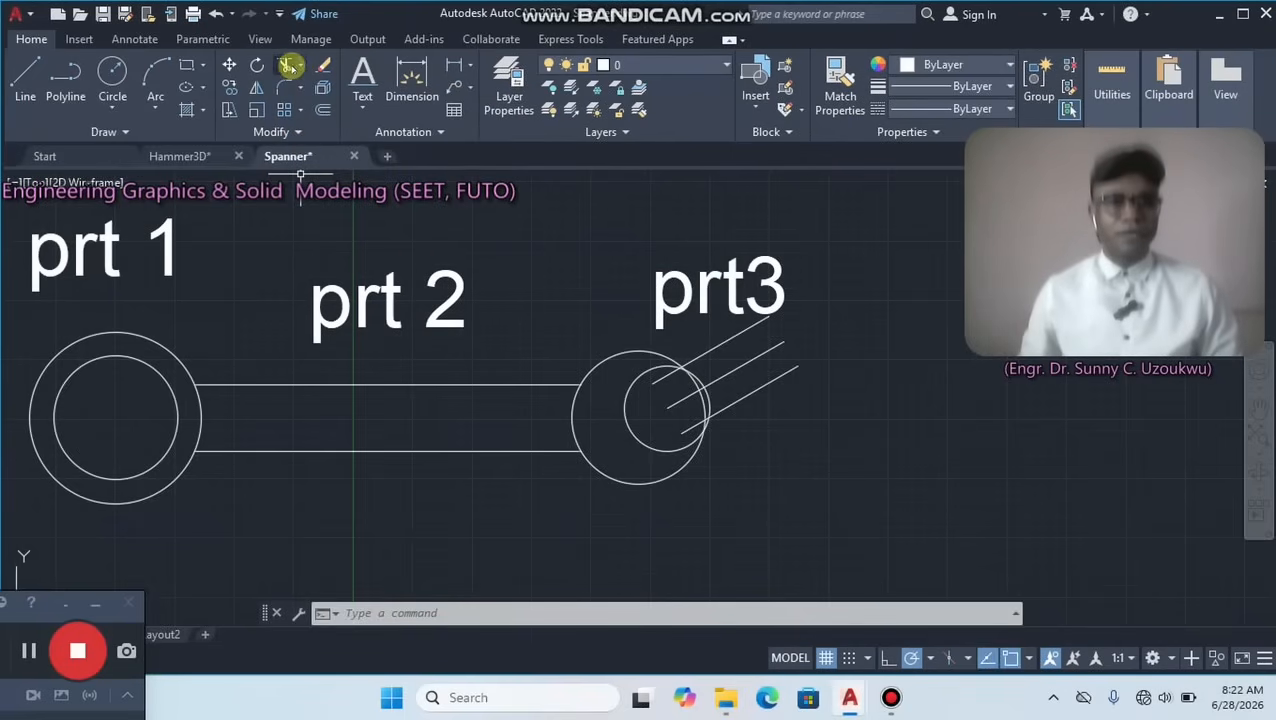
Extend the inner ends of both offset lines to the small inner circle and delete the middle 30° line.
click(298, 68)
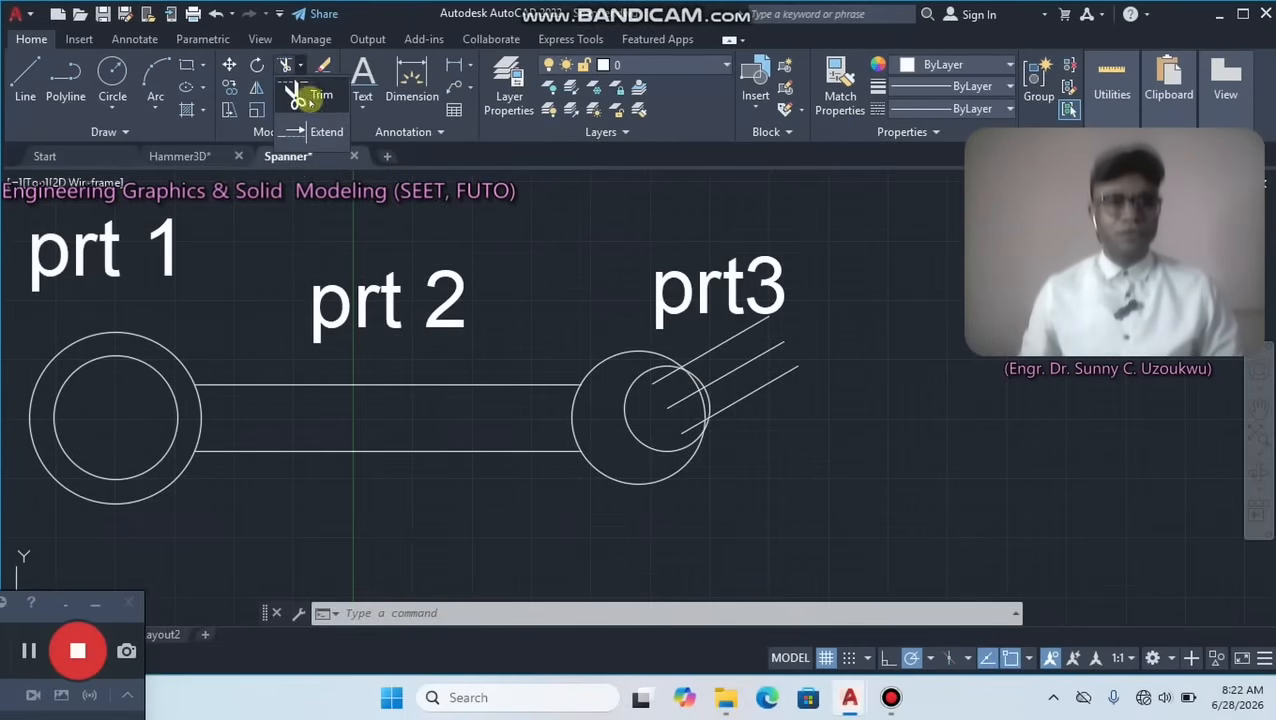
click(322, 131)
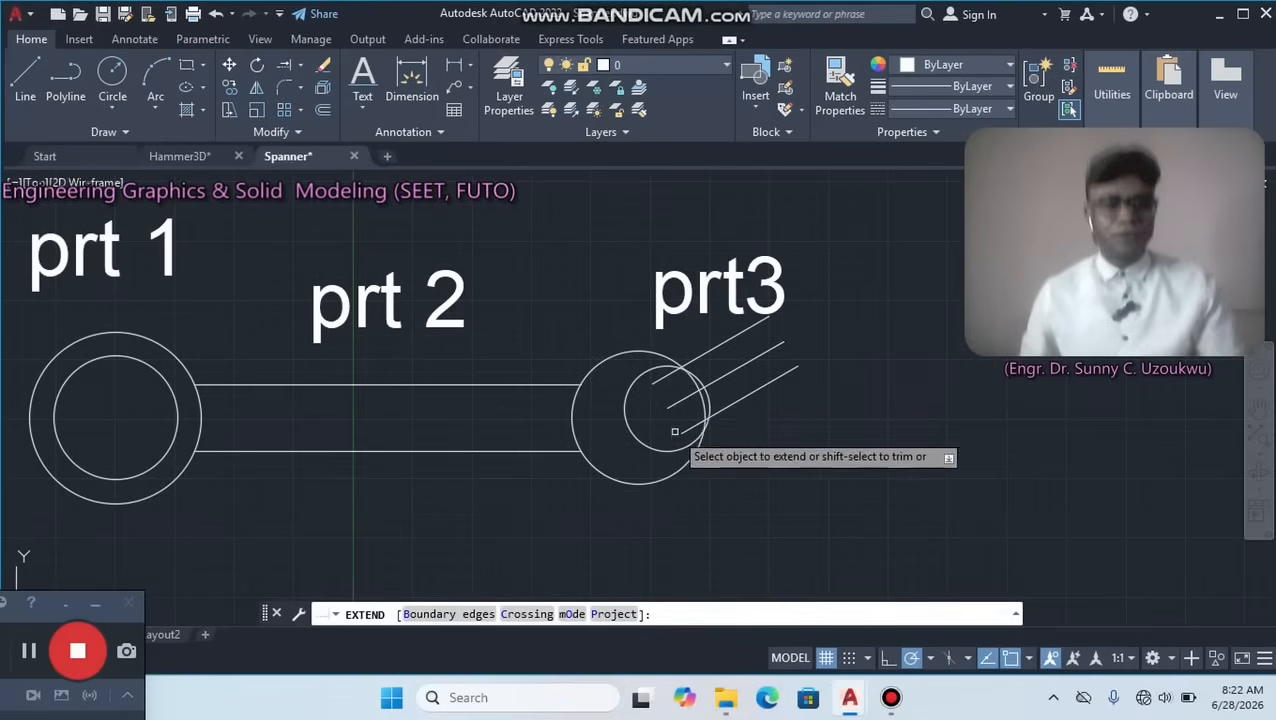
click(660, 373)
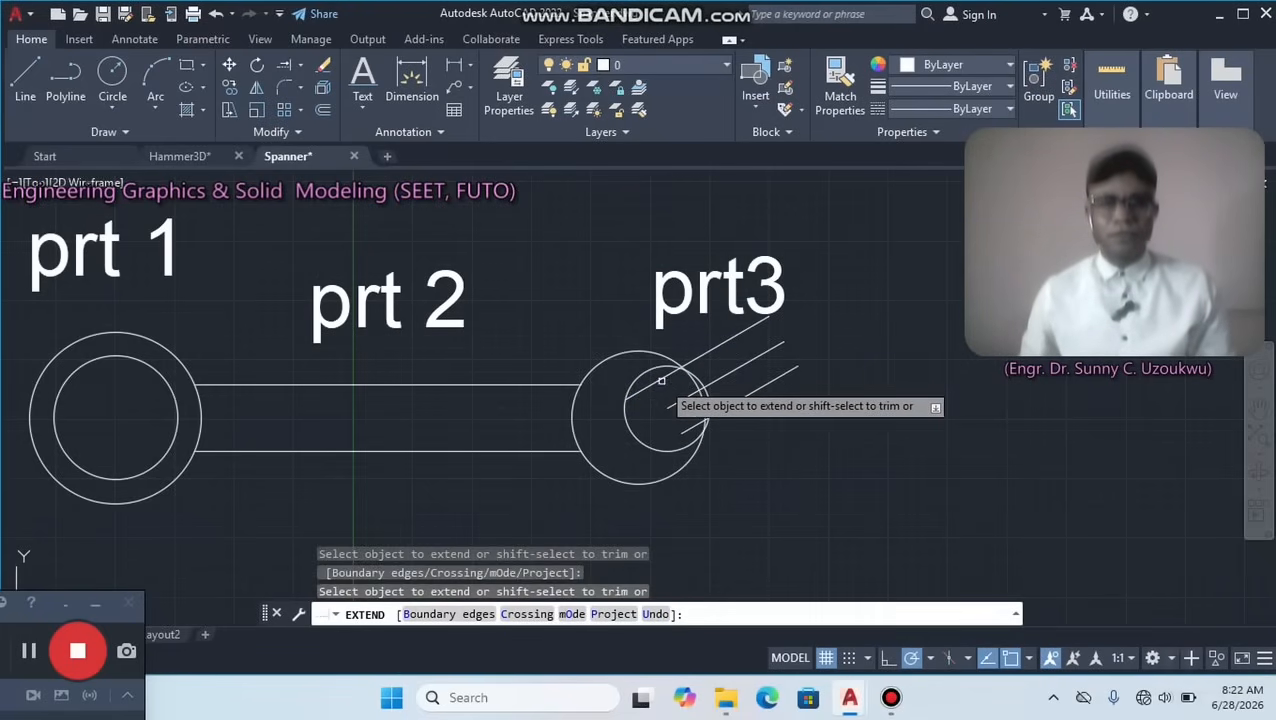
click(698, 422)
right_click(842, 316)
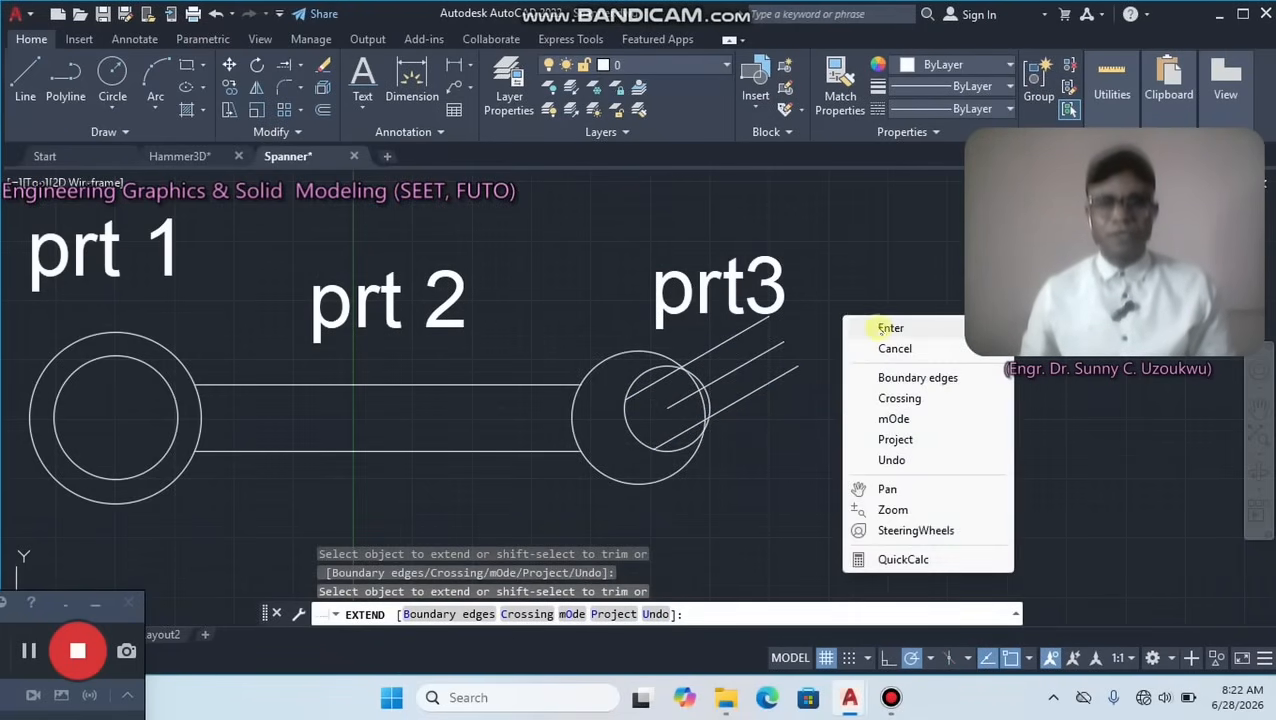
click(858, 328)
click(758, 357)
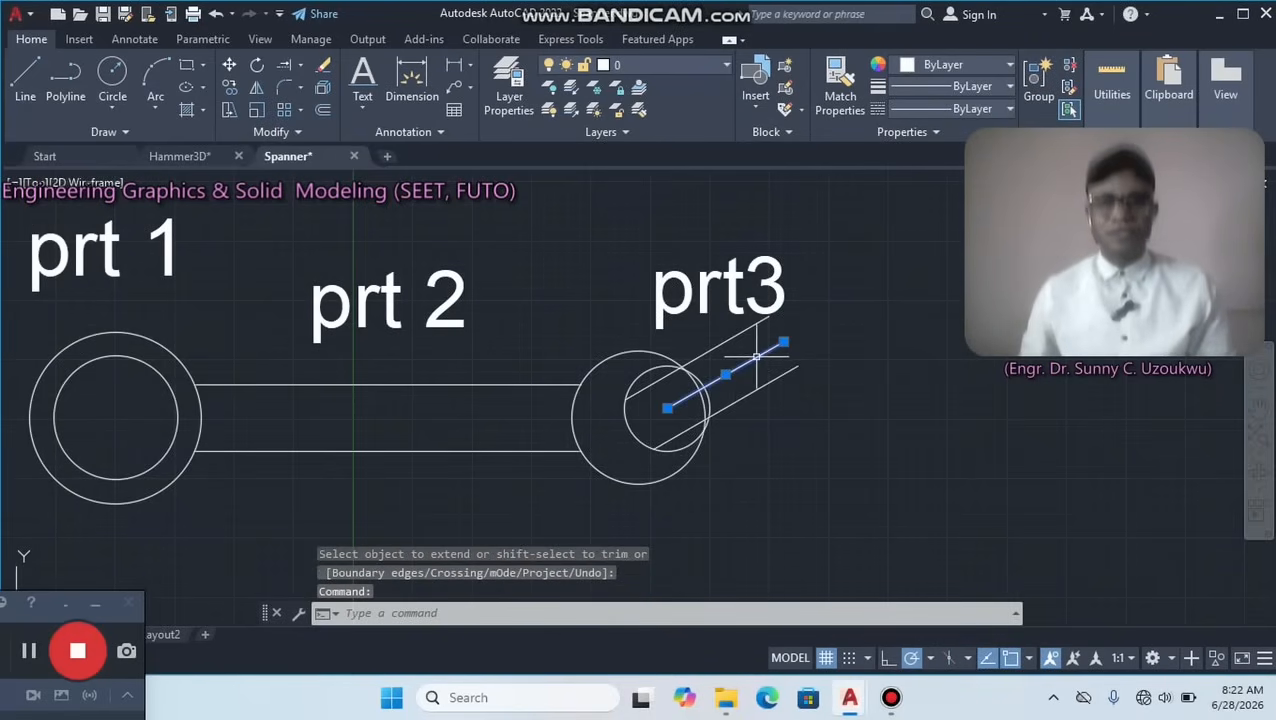
key(Delete)
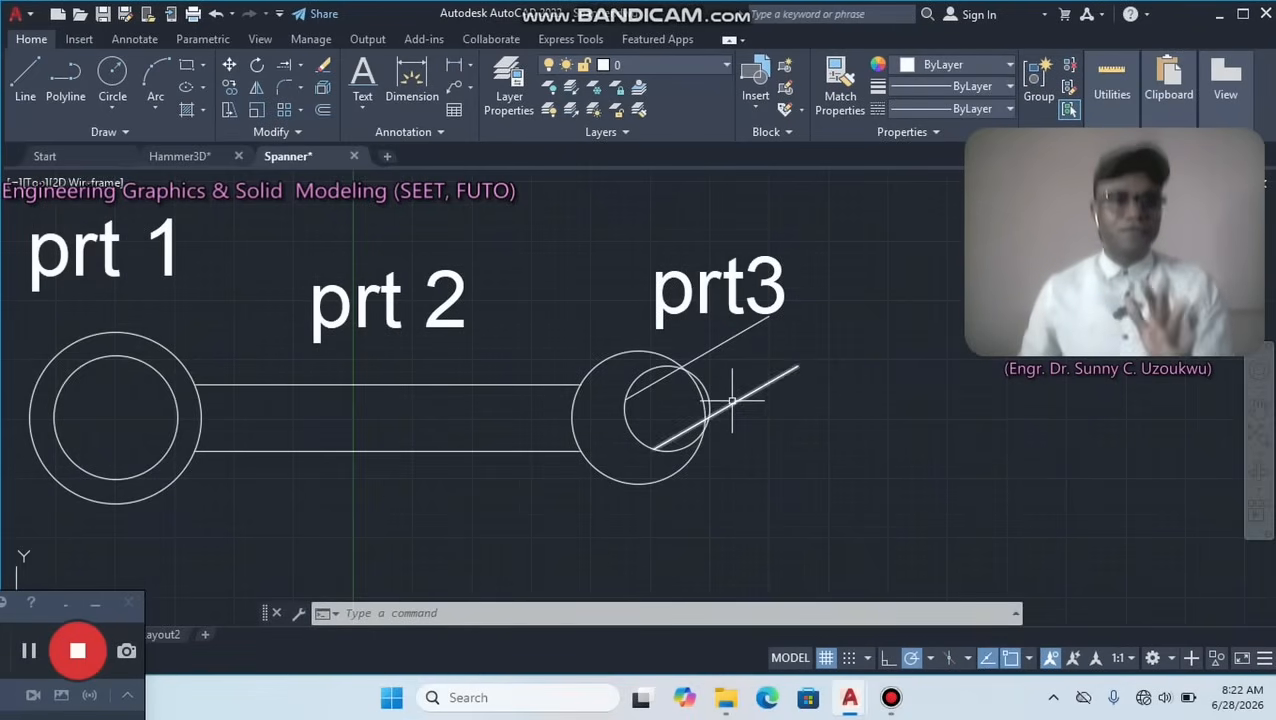
Trim the jaw lines outside the right circles and the circle arcs that cross the jaw opening between them.
click(299, 64)
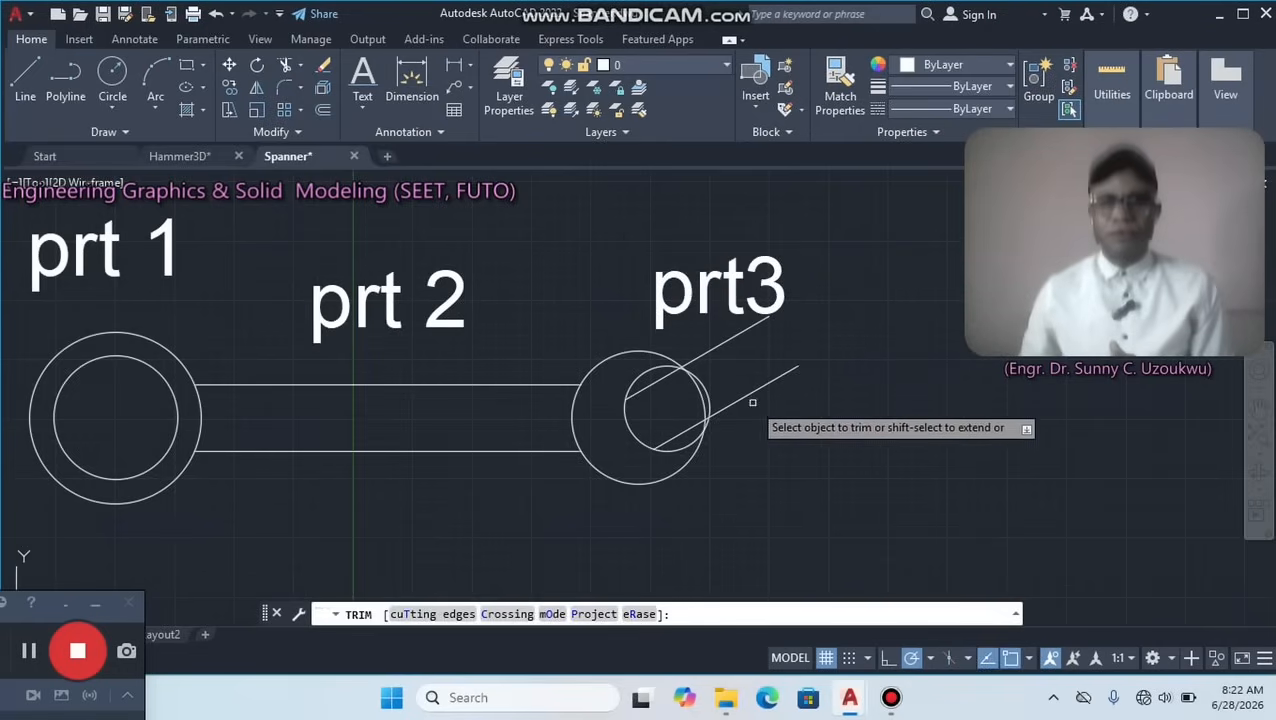
mouse_move(752, 402)
mouse_down()
mouse_move(740, 421)
mouse_move(698, 365)
mouse_move(706, 345)
mouse_move(729, 371)
mouse_move(749, 340)
mouse_move(726, 370)
mouse_up()
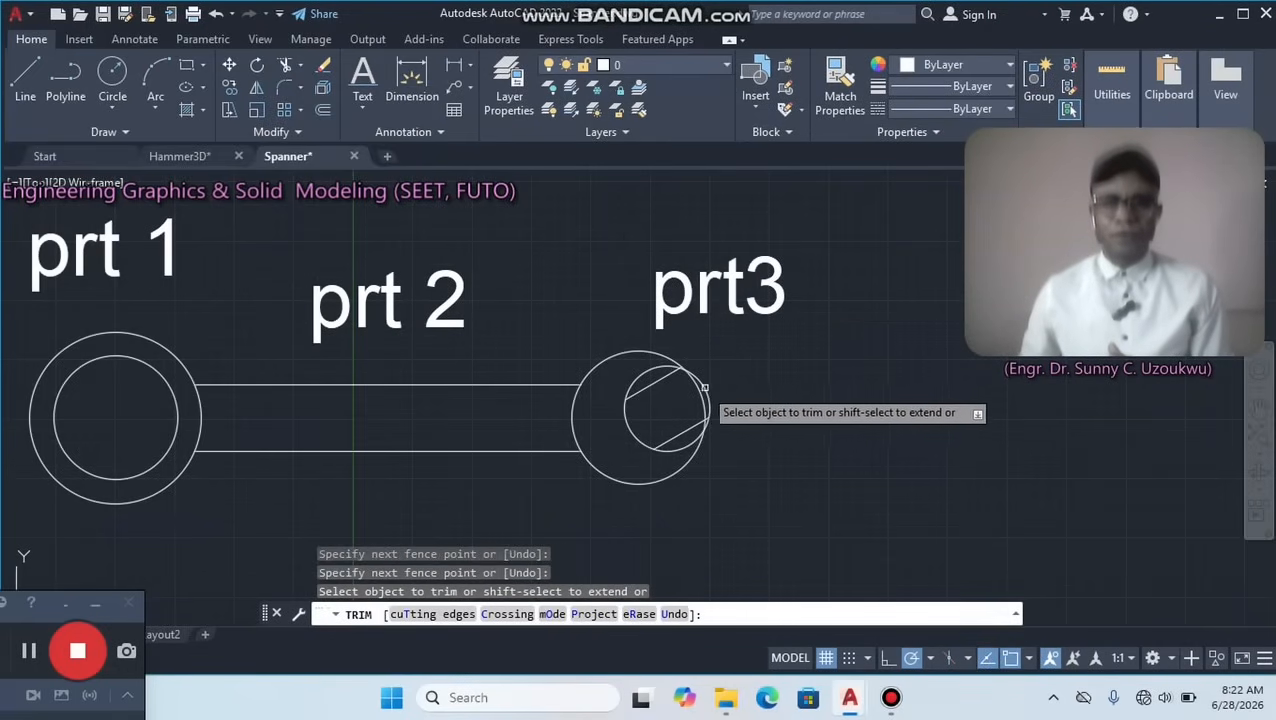
click(704, 390)
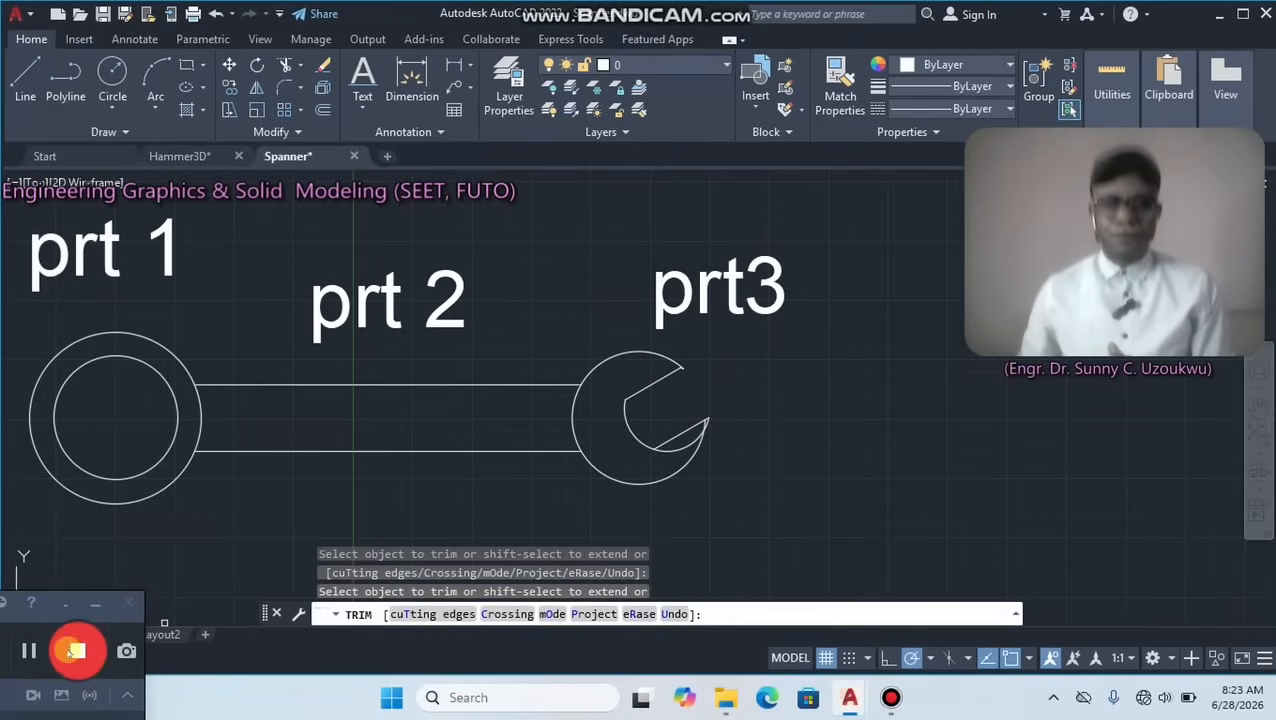
click(32, 655)
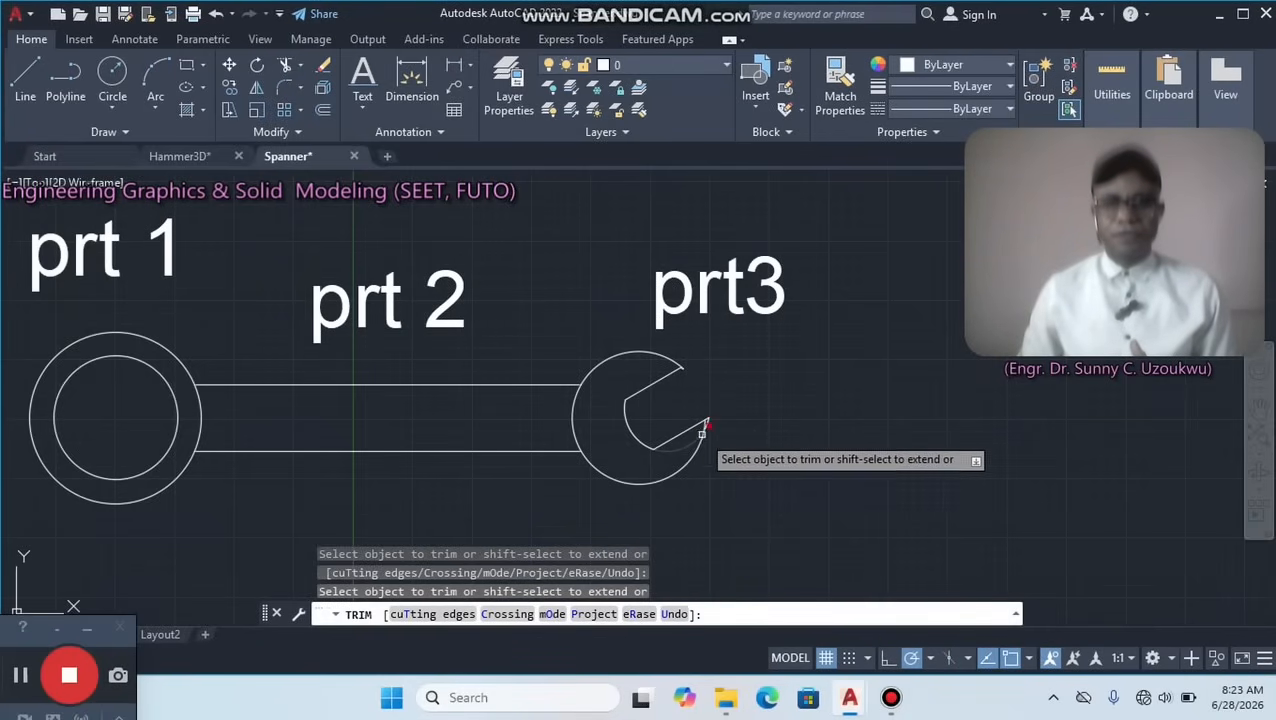
Trim the leftover line and arc pieces at the lower and upper jaw tips to leave a clean open jaw.
scroll(692, 446, up, 8)
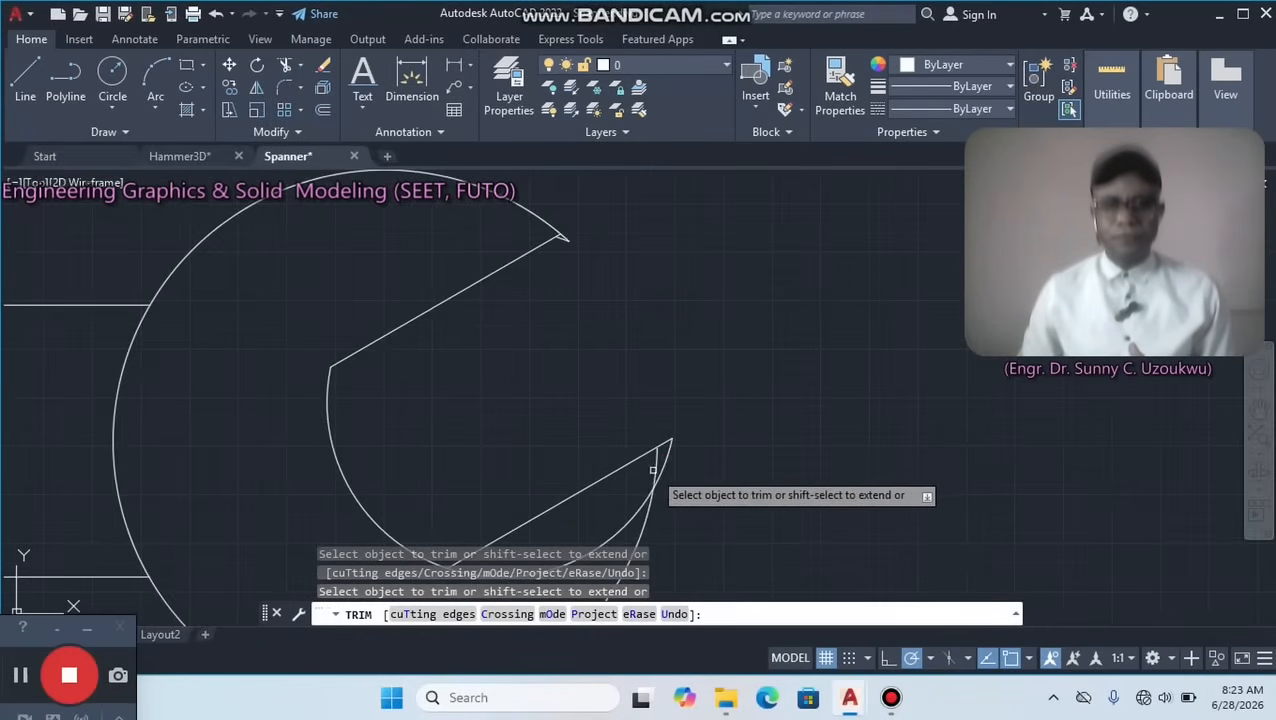
click(668, 444)
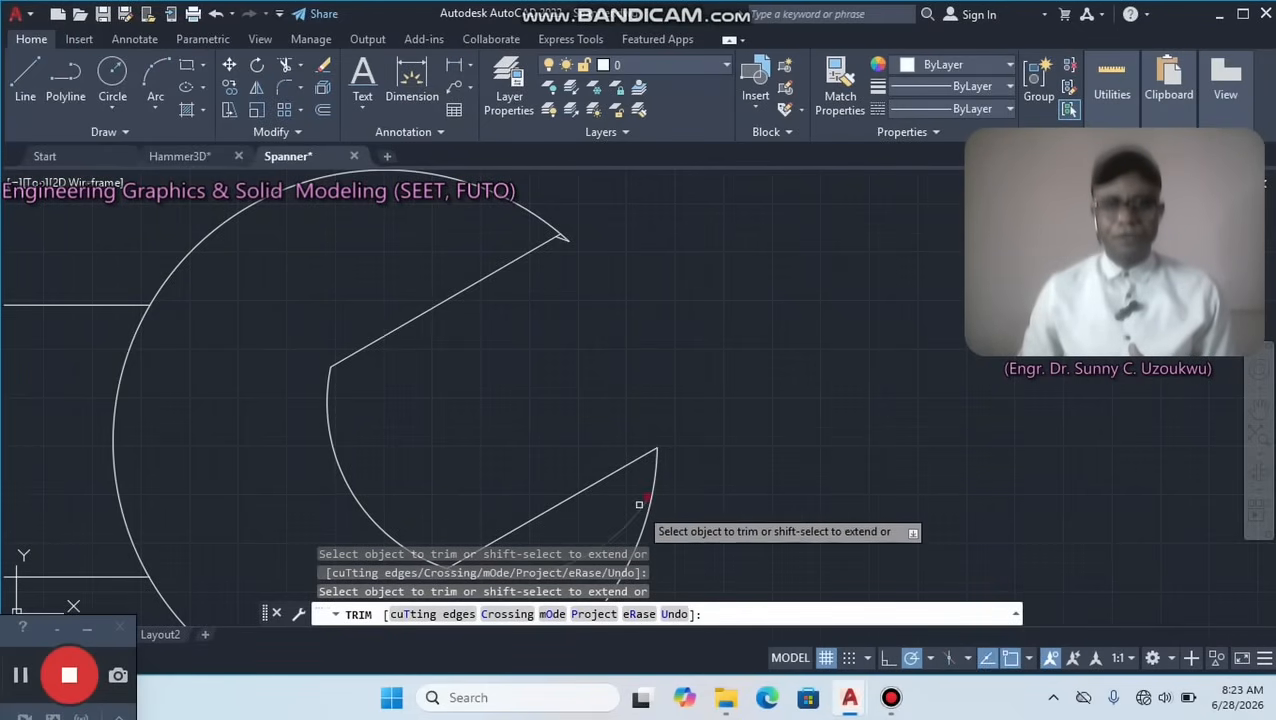
scroll(561, 215, up, 5)
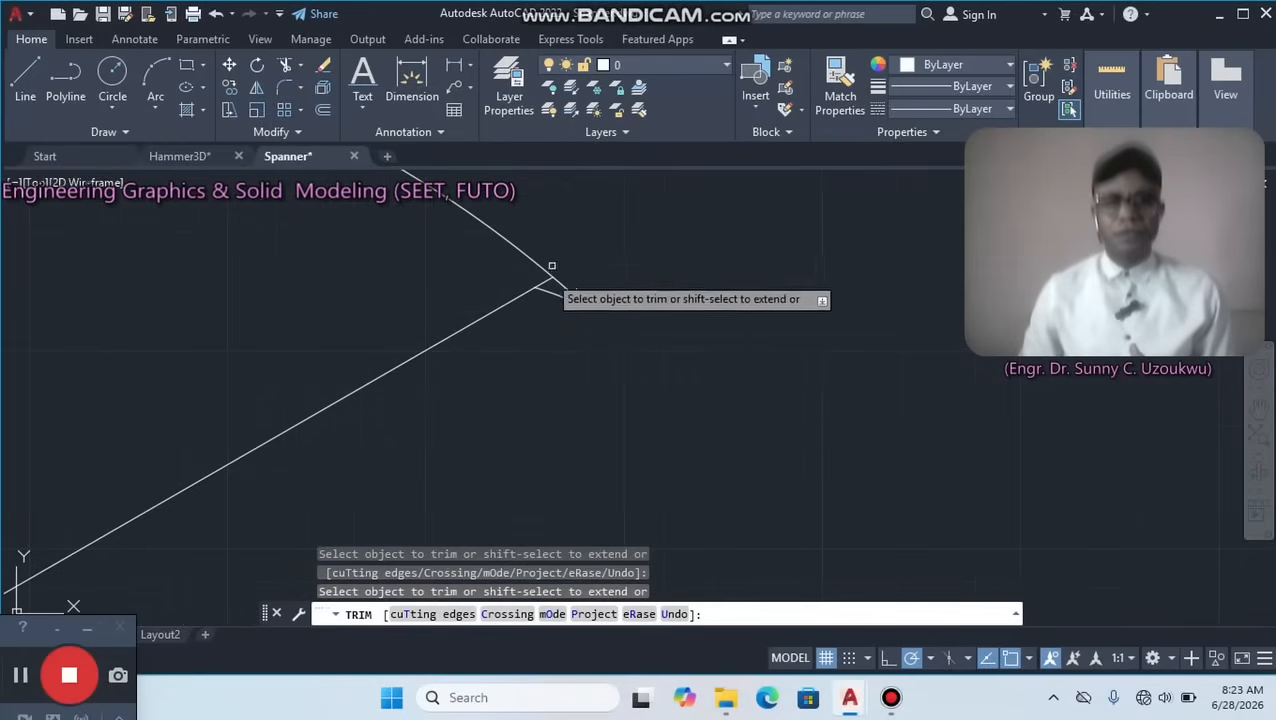
click(558, 314)
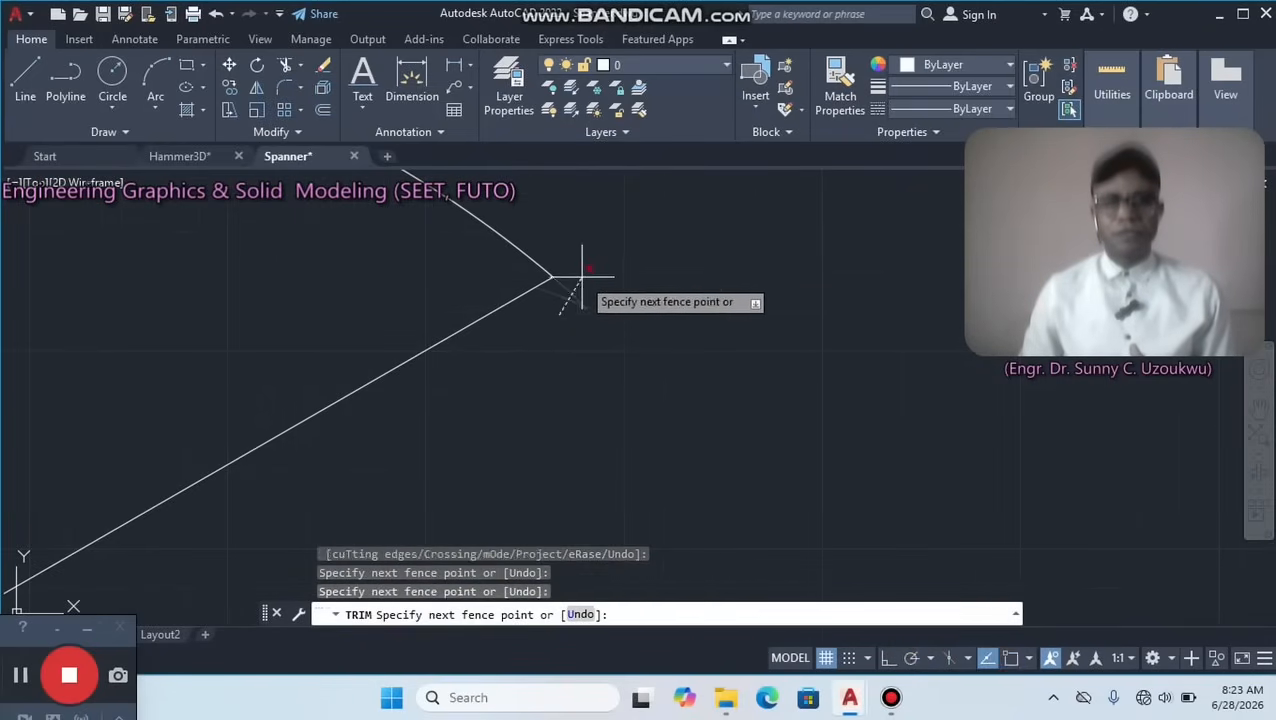
click(582, 276)
scroll(583, 277, down, 5)
scroll(589, 351, down, 4)
middle_drag(564, 418, 843, 382)
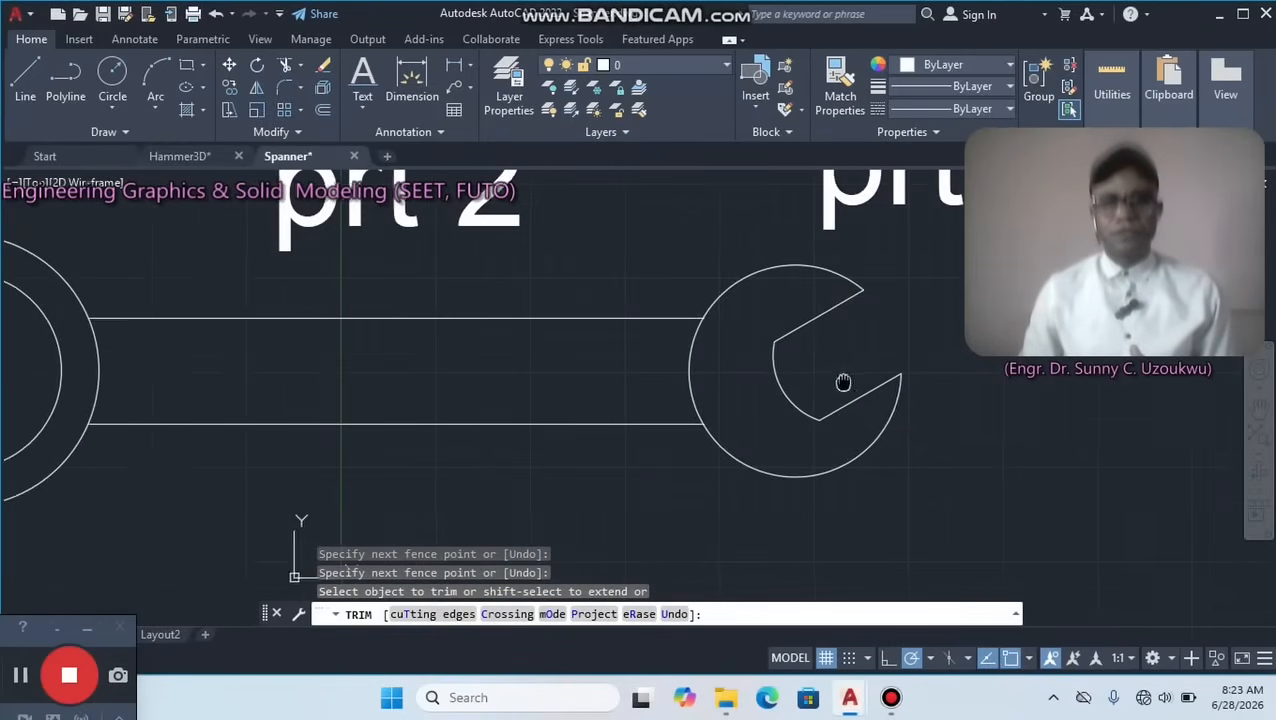
Move the left head's inner circle from its centre, with an X displacement of -6 and a slight downward shift.
scroll(755, 400, down, 2)
middle_drag(426, 411, 616, 406)
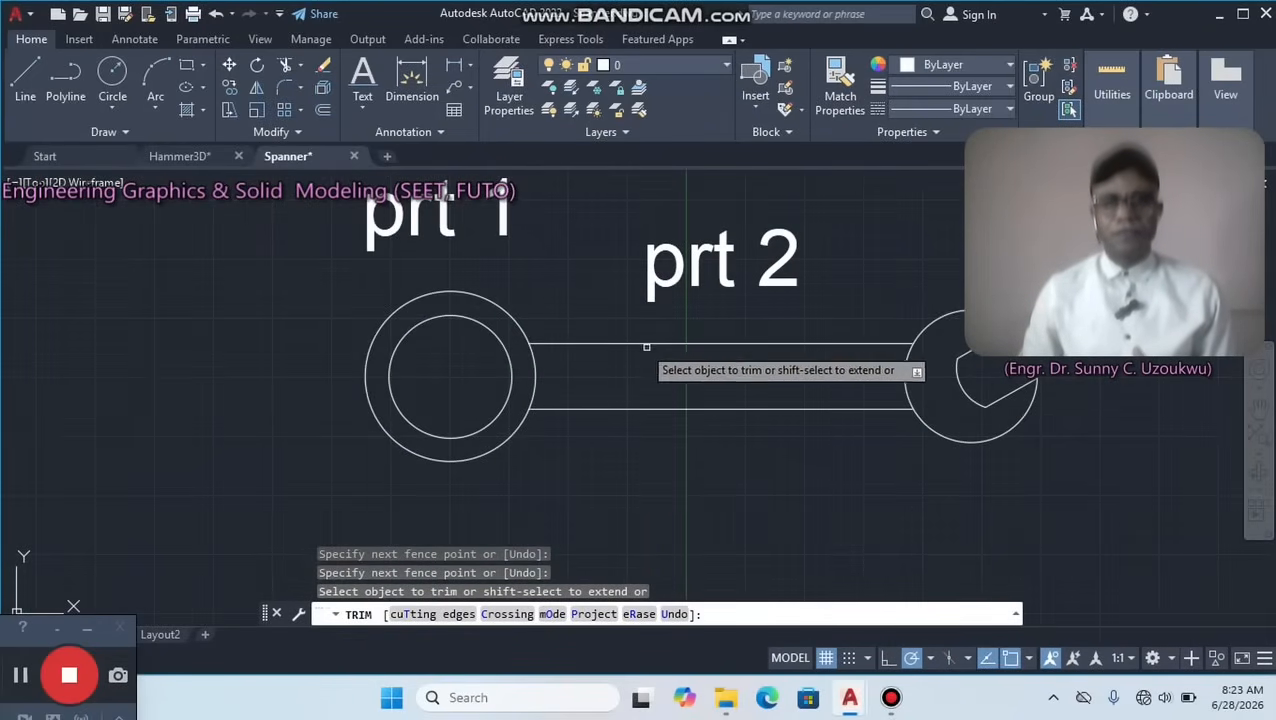
right_click(592, 320)
click(637, 331)
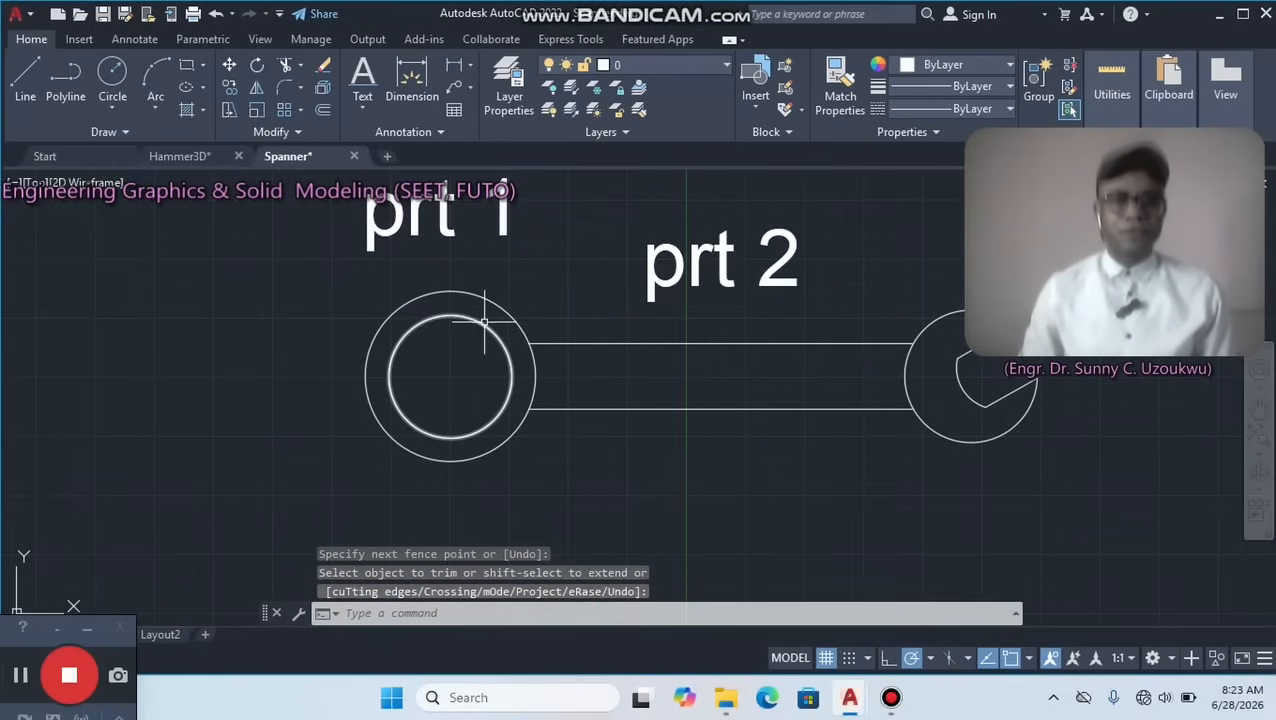
middle_drag(507, 285, 509, 332)
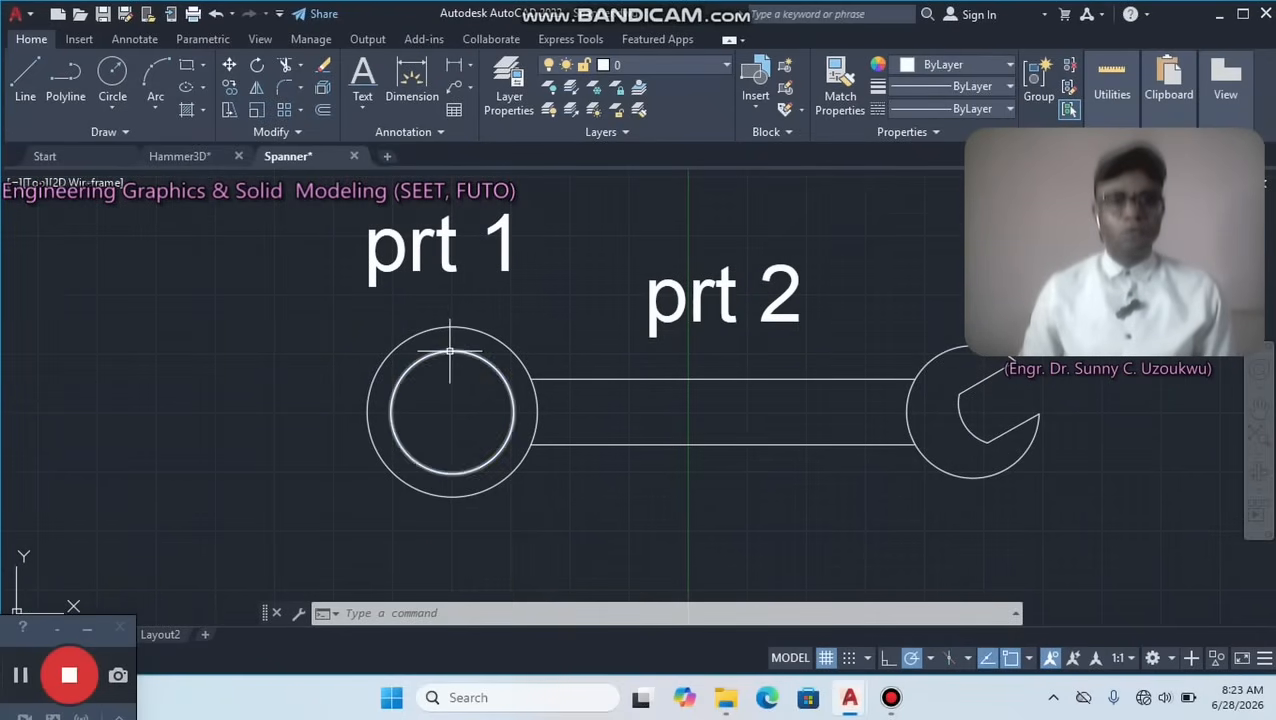
click(451, 351)
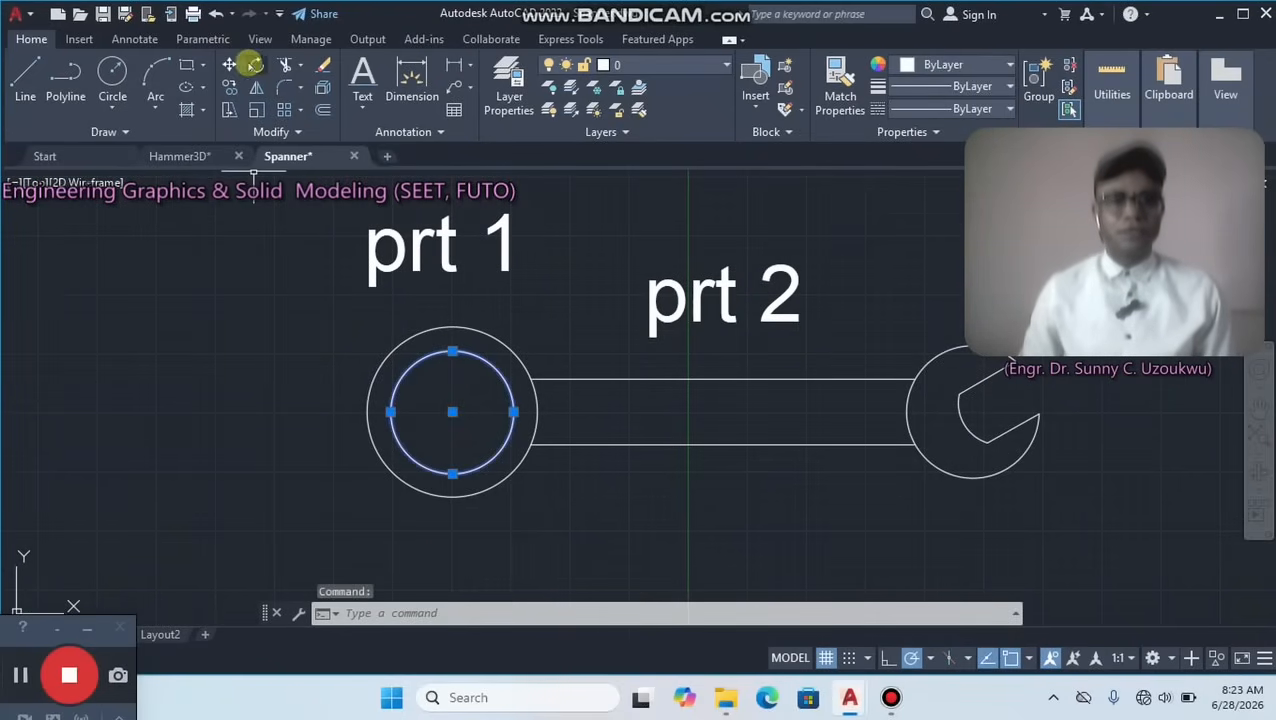
click(229, 64)
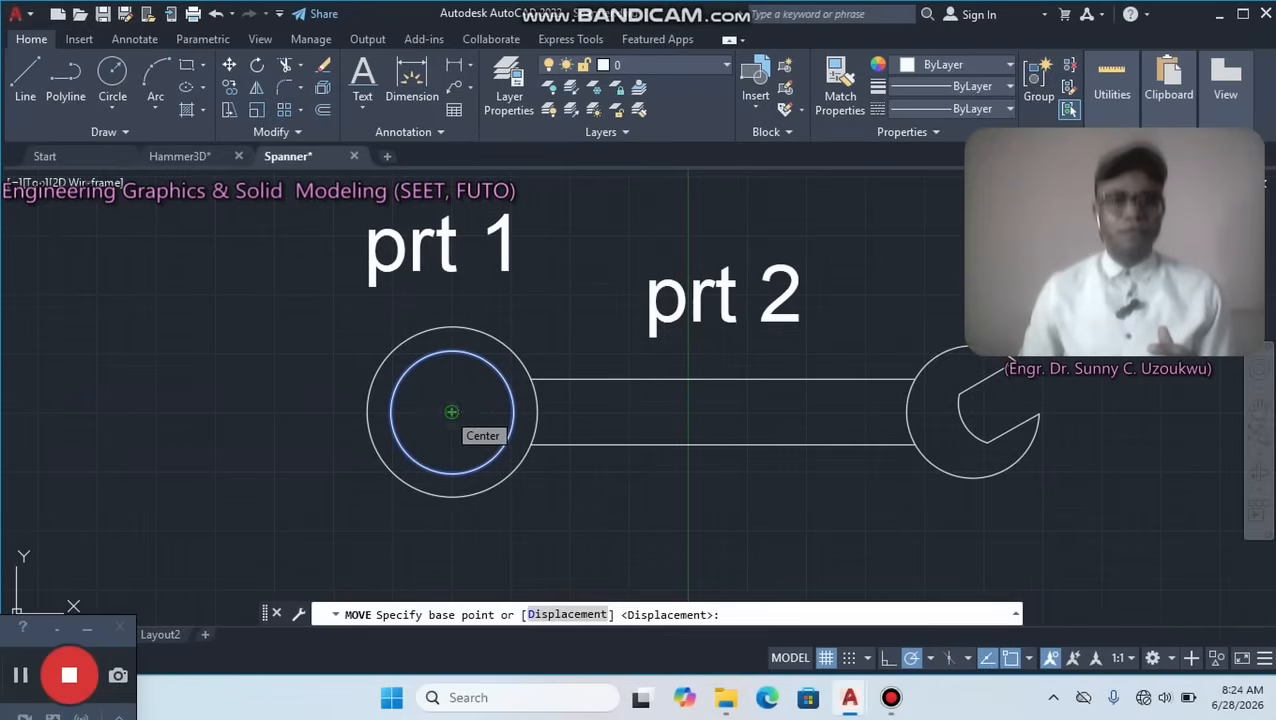
click(451, 411)
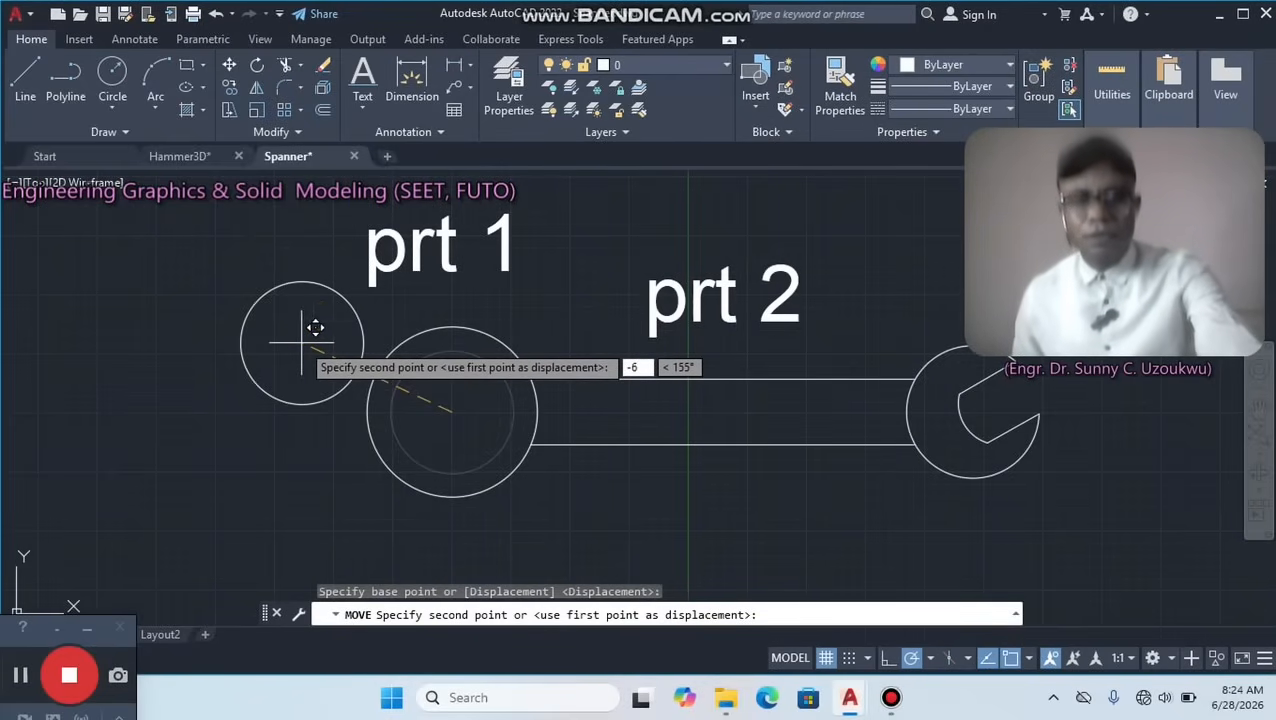
key(Tab)
key(BackSpace)
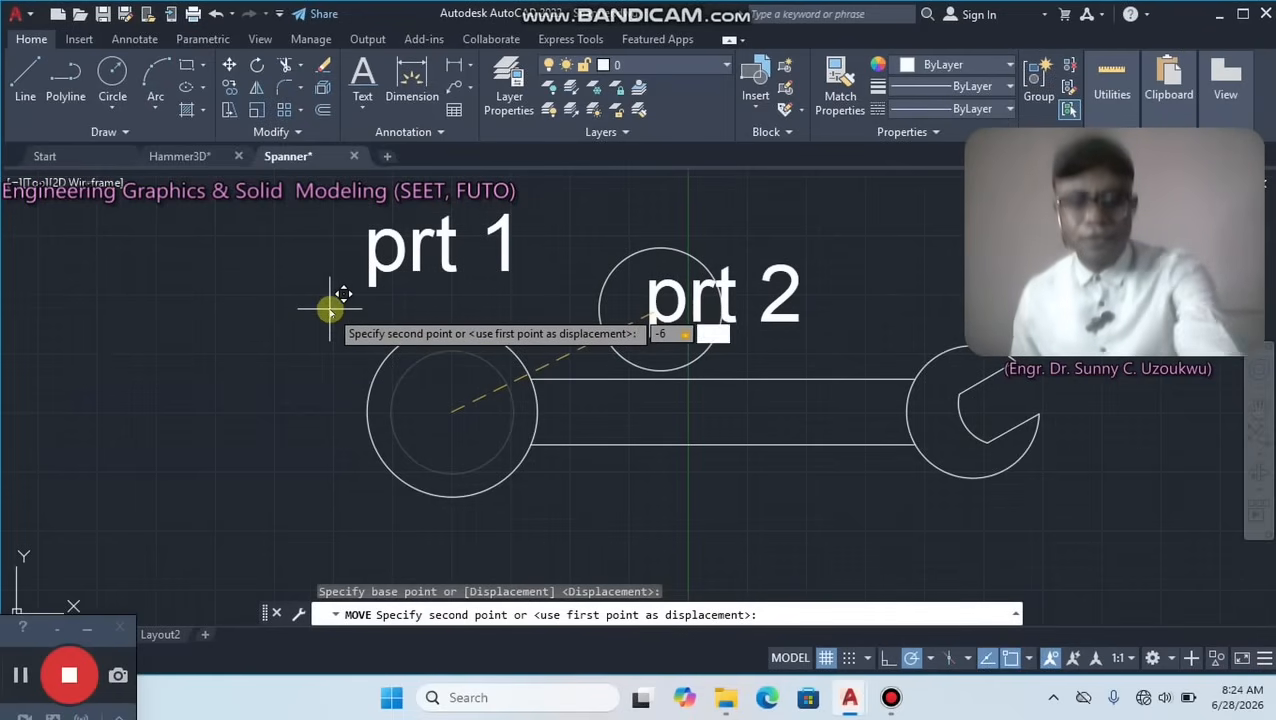
key(Return)
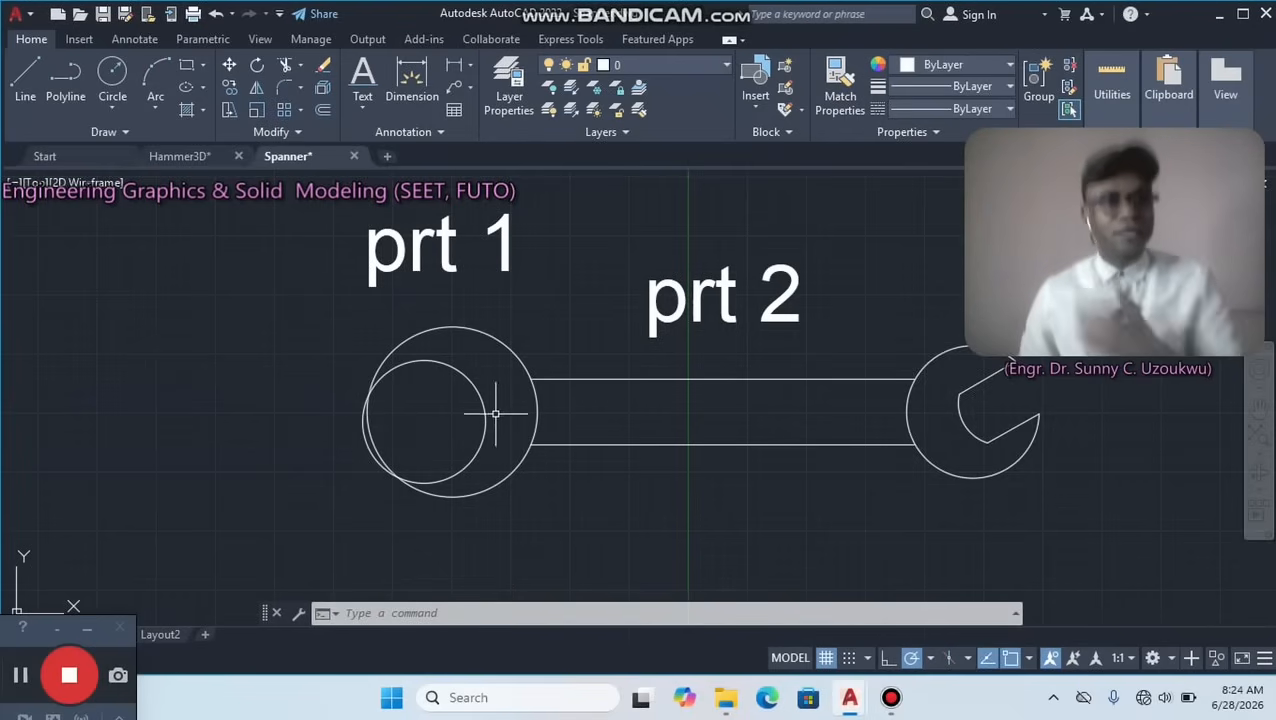
Try to draw a line from the shifted inner circle's centre to the relative point 20,163, and undo it.
click(24, 72)
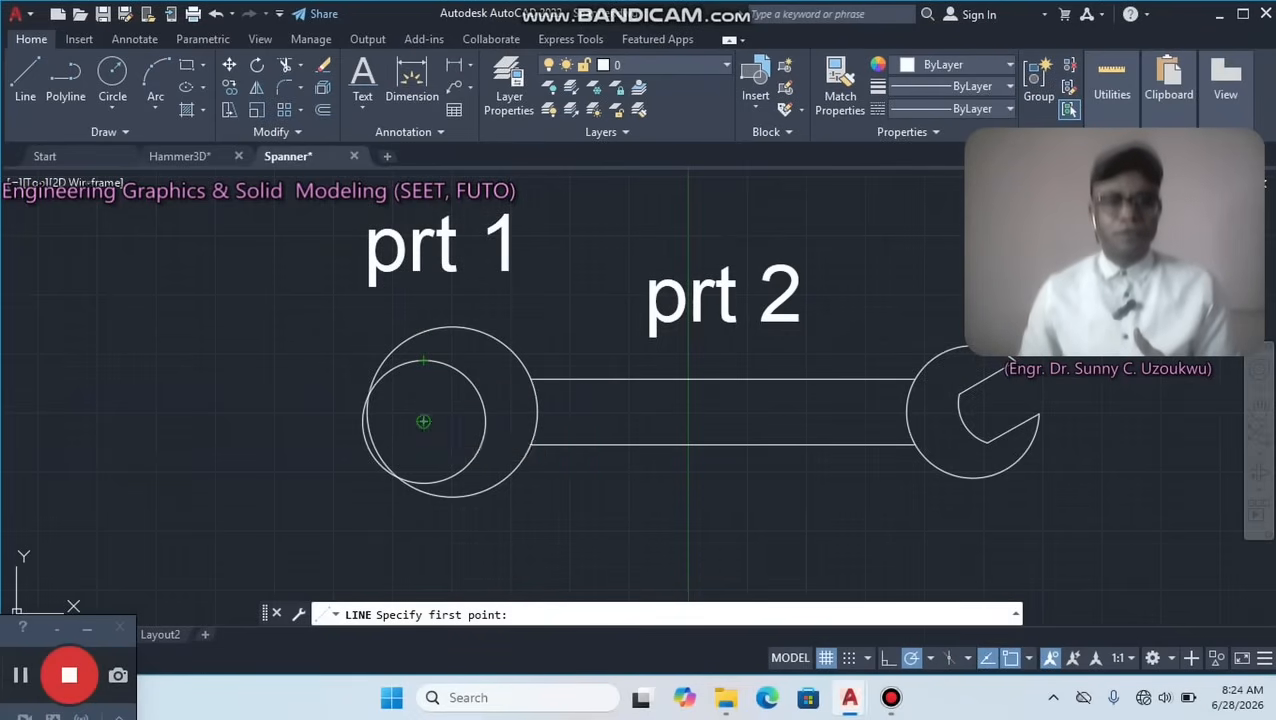
click(423, 421)
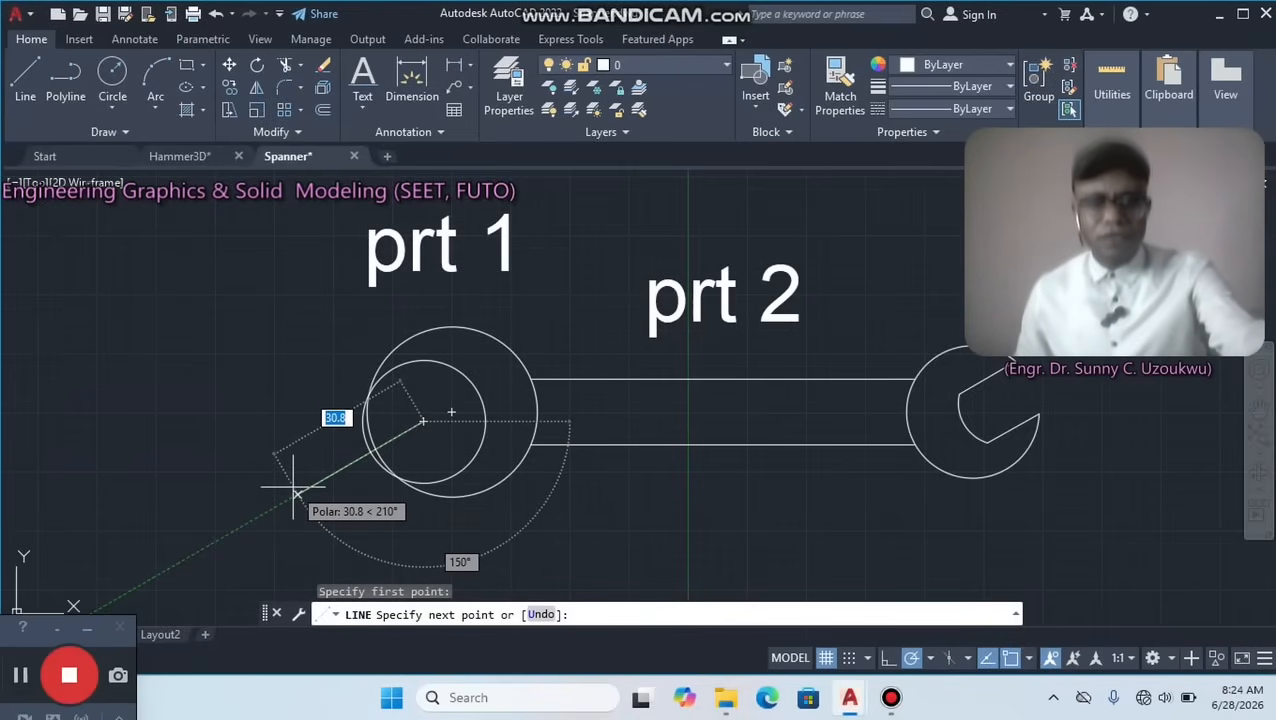
text(20)
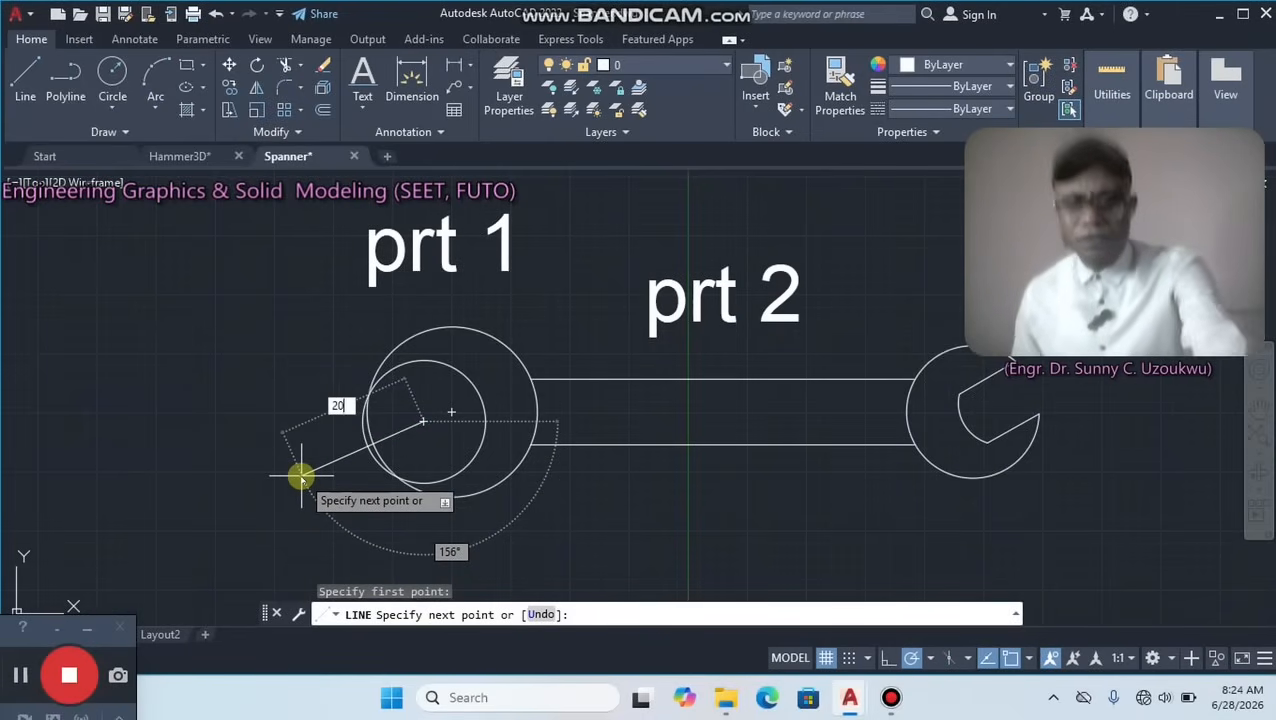
key(Tab)
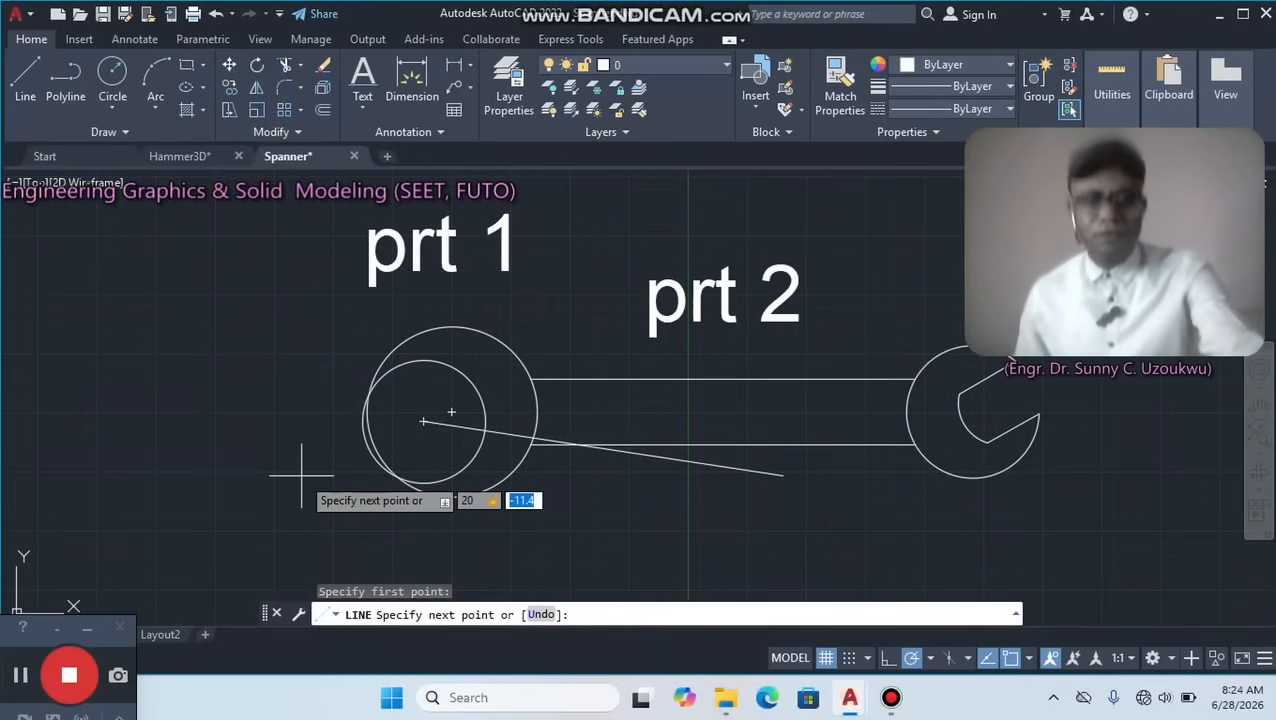
key(BackSpace)
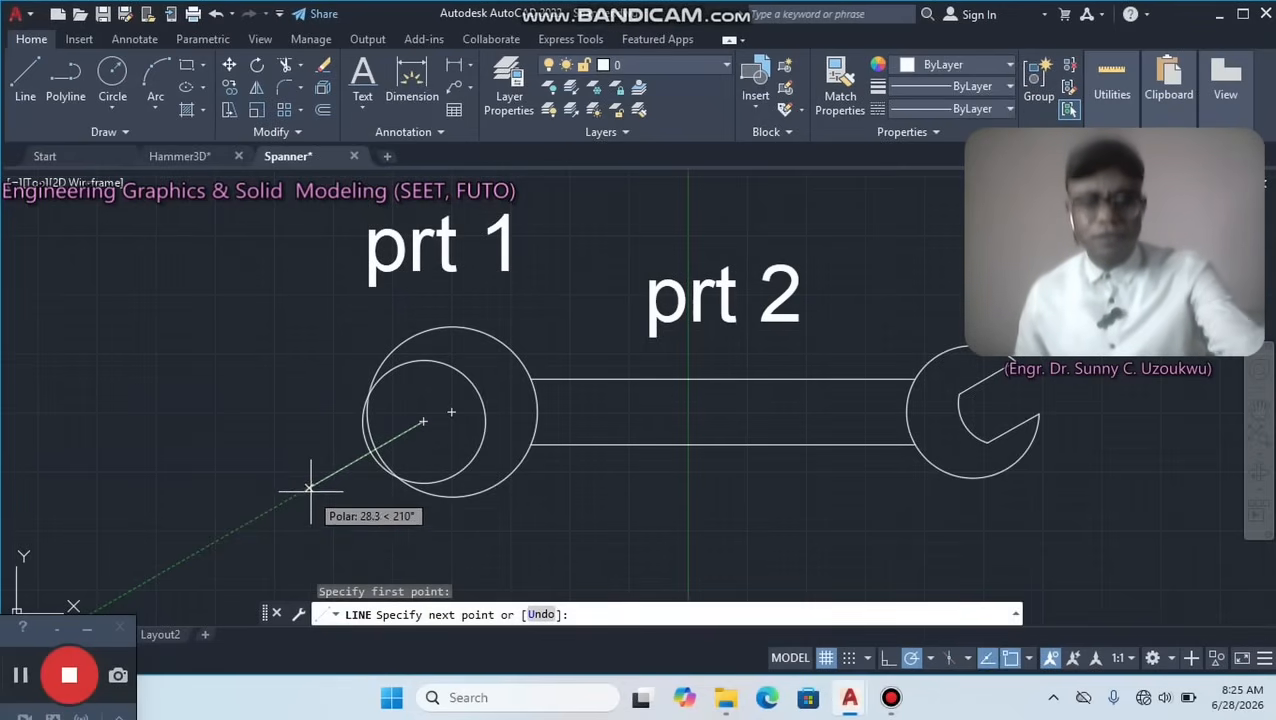
text(20)
key(Tab)
text(1)
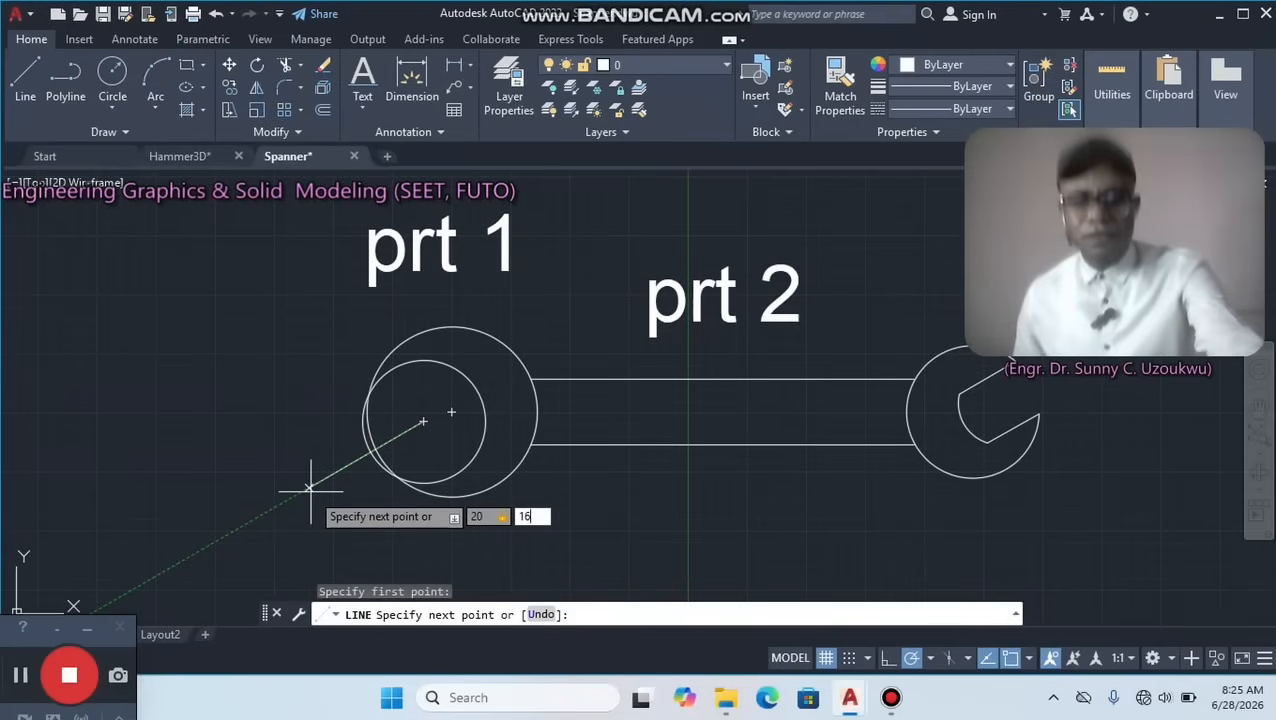
key(Return)
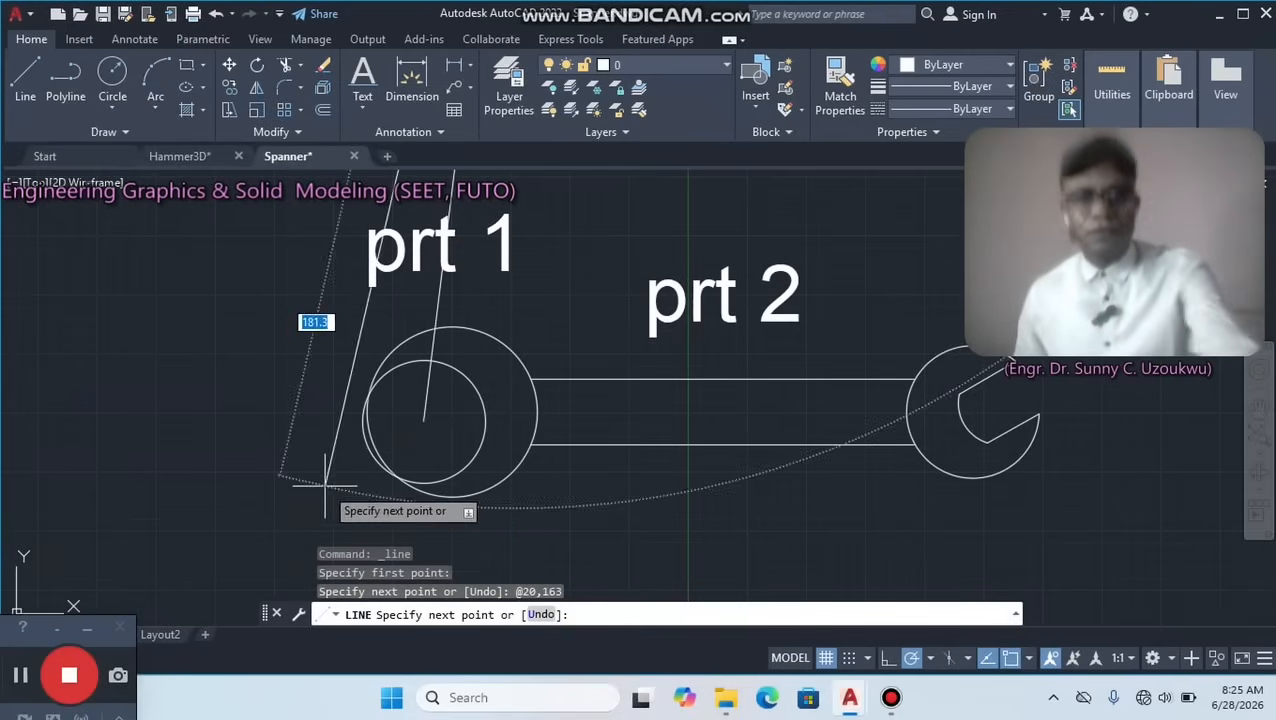
key(ctrl+z)
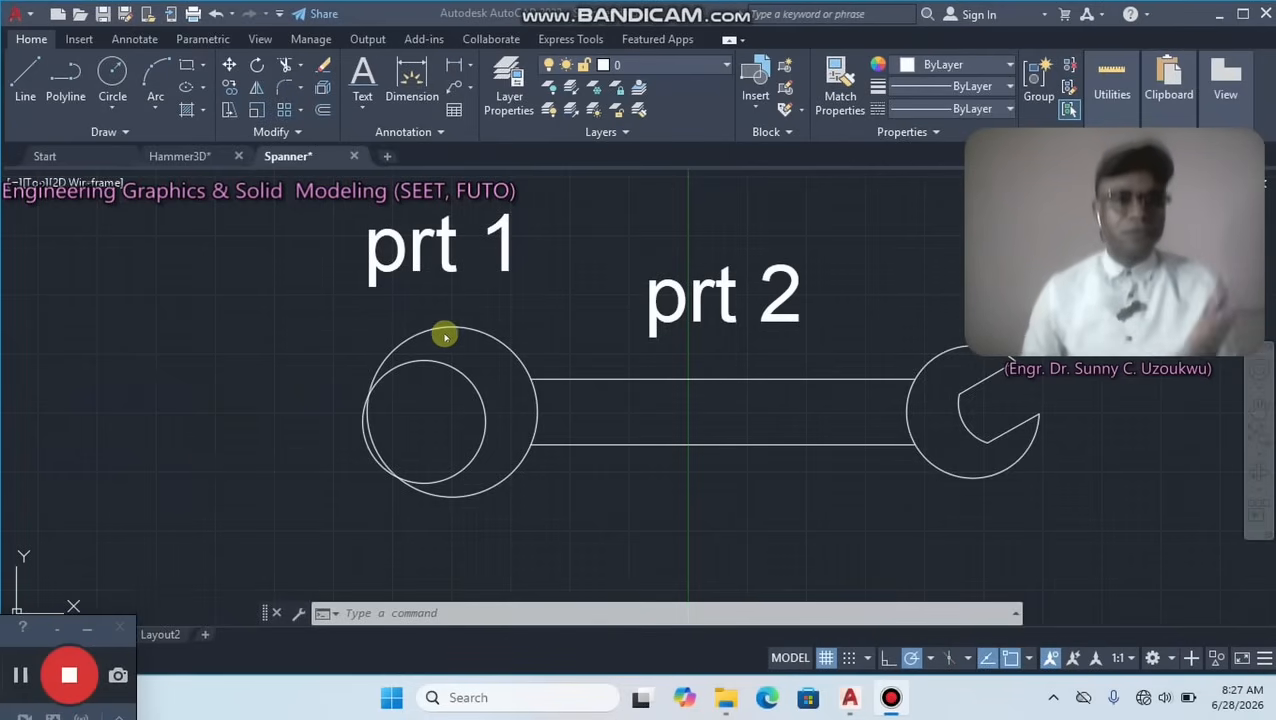
Draw a line 25 units long from the shifted inner circle's centre, sloping down and outward to the left at a 164° clockwise angle.
click(113, 285)
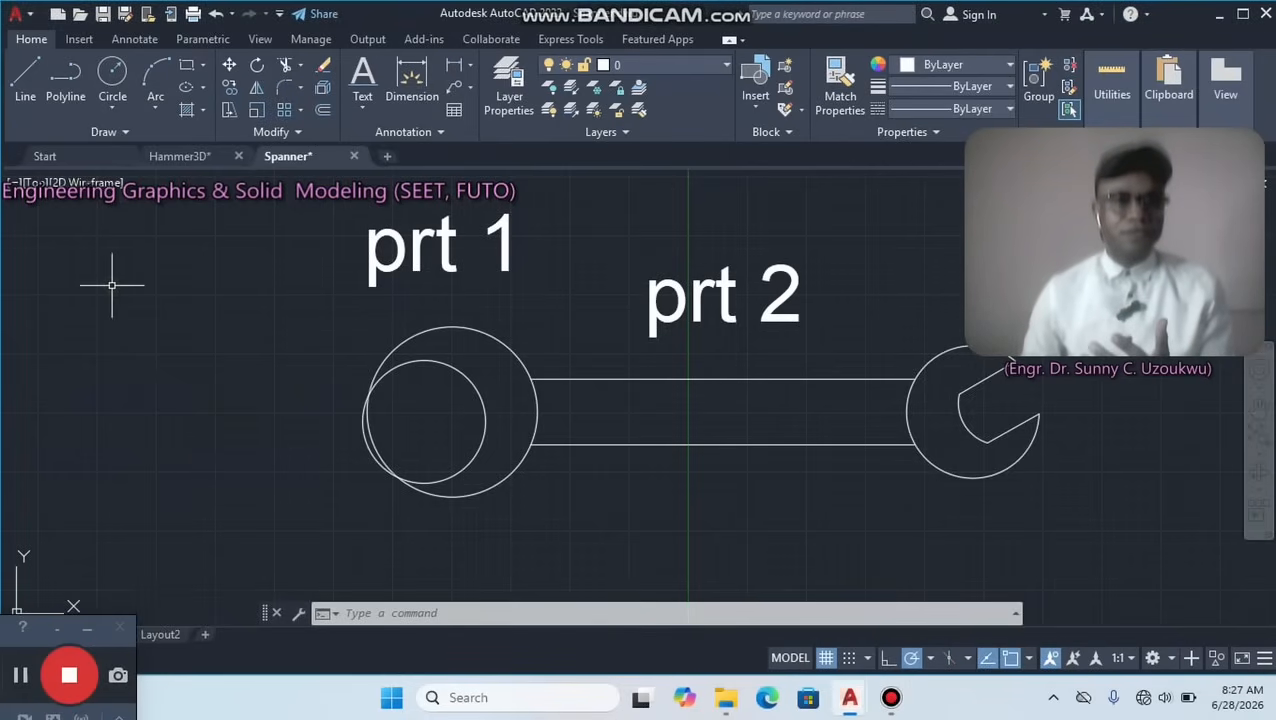
click(25, 80)
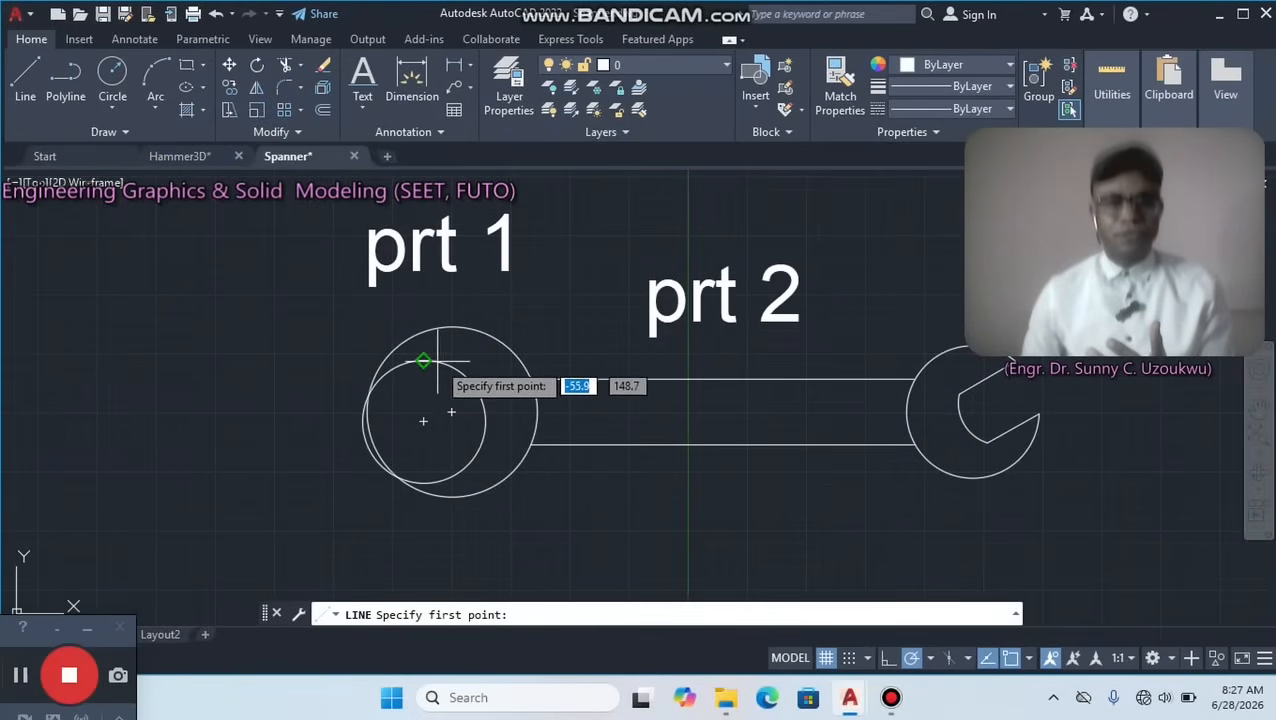
click(423, 421)
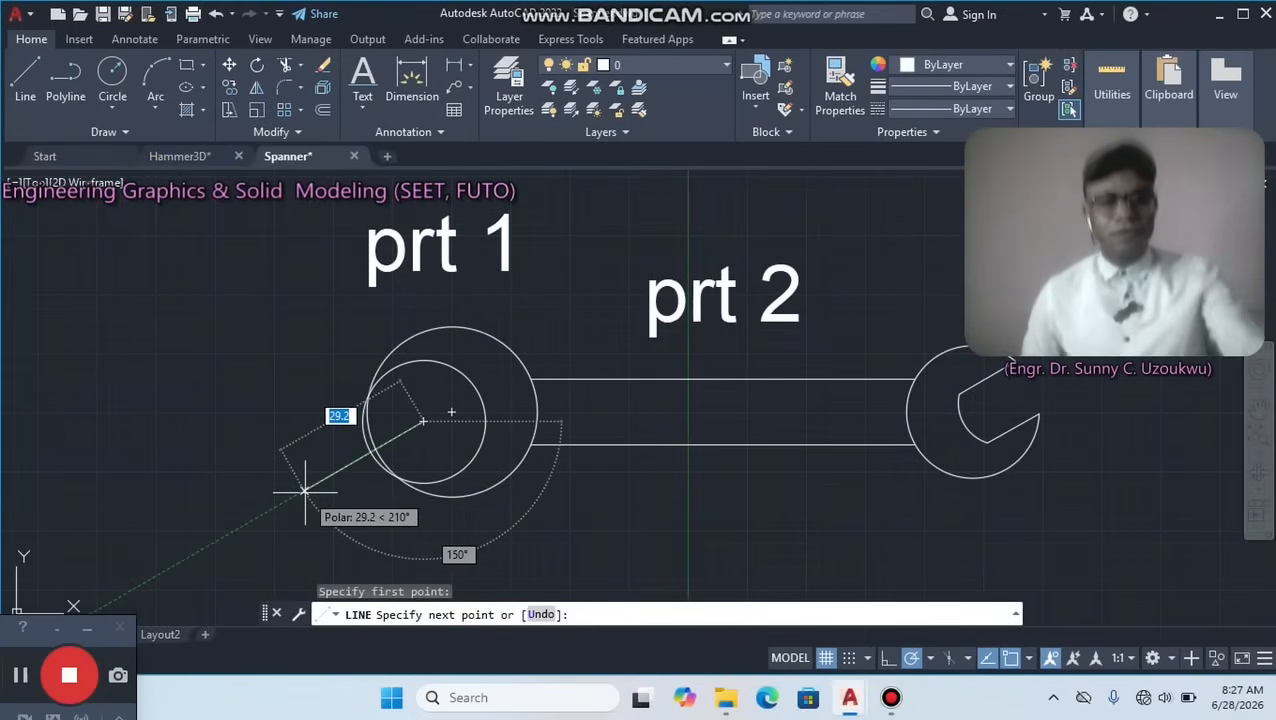
text(25)
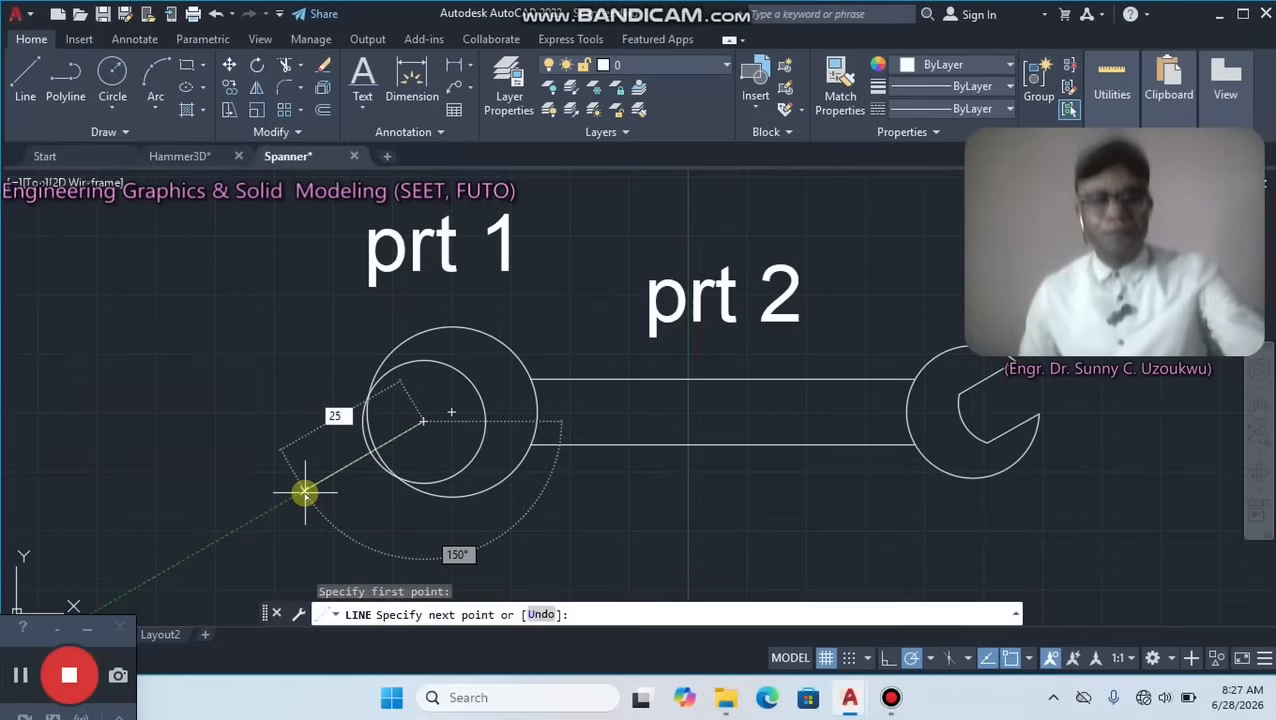
key(Tab)
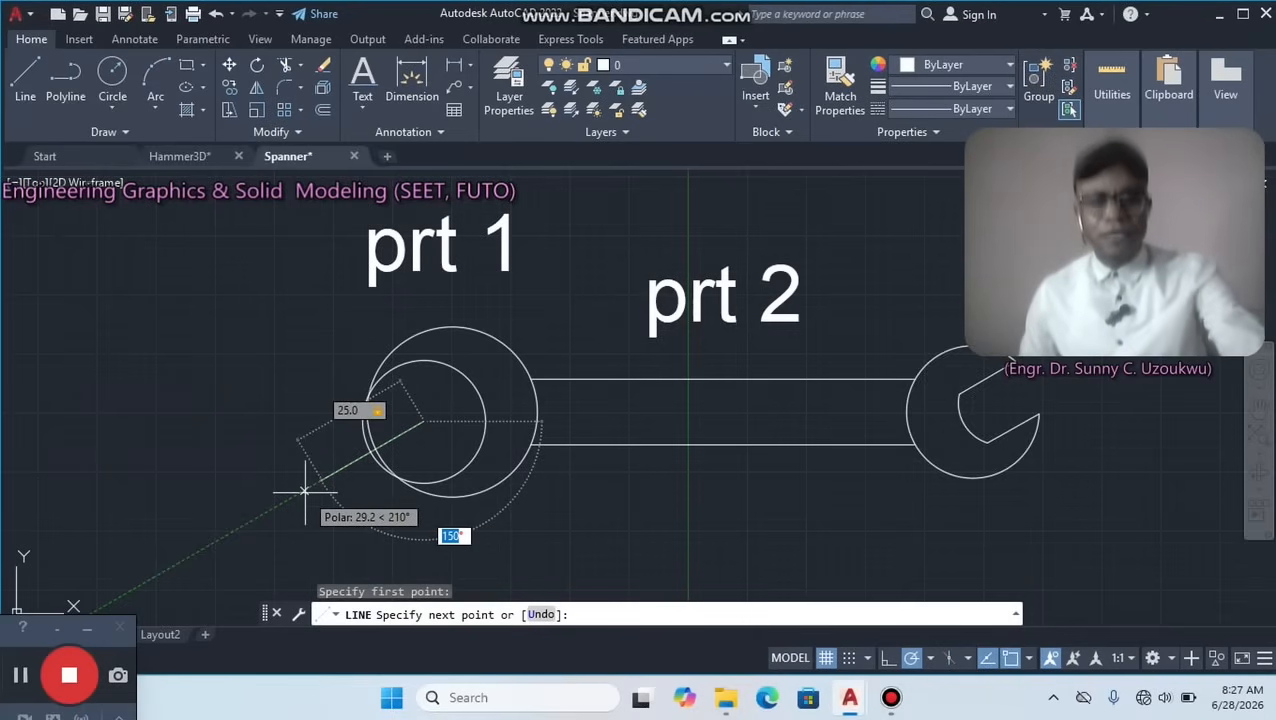
text(164)
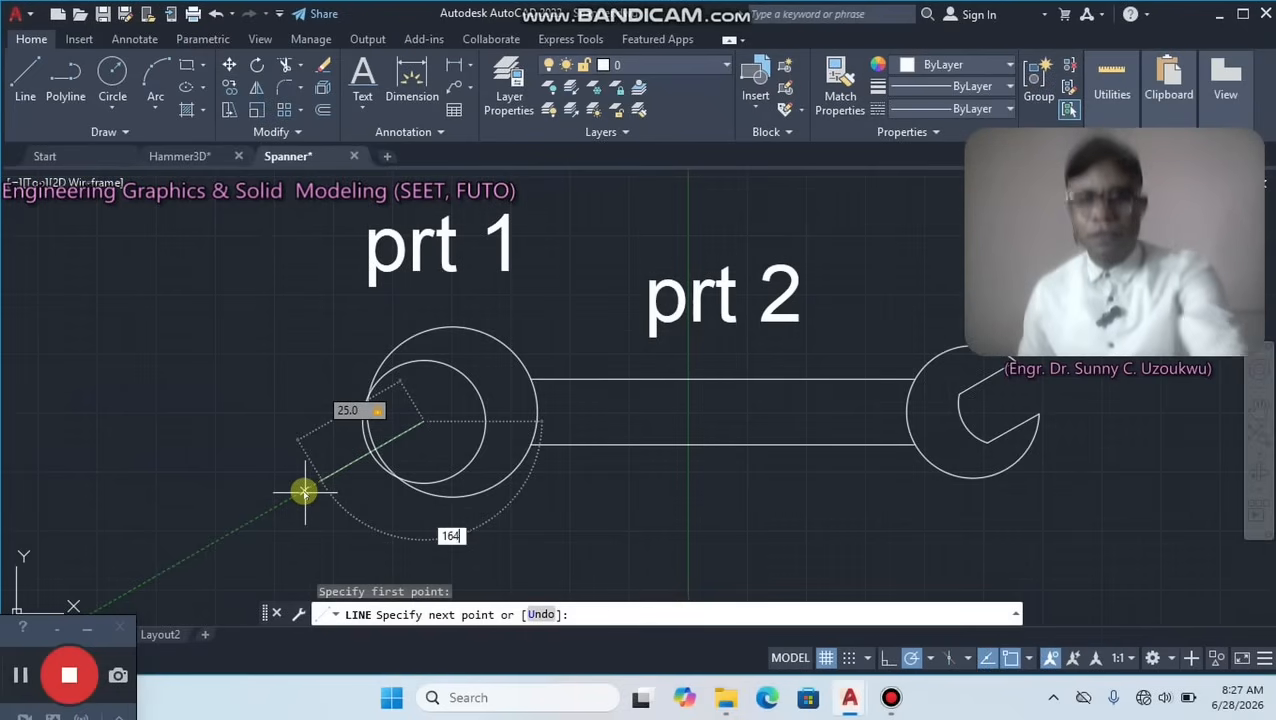
key(Return)
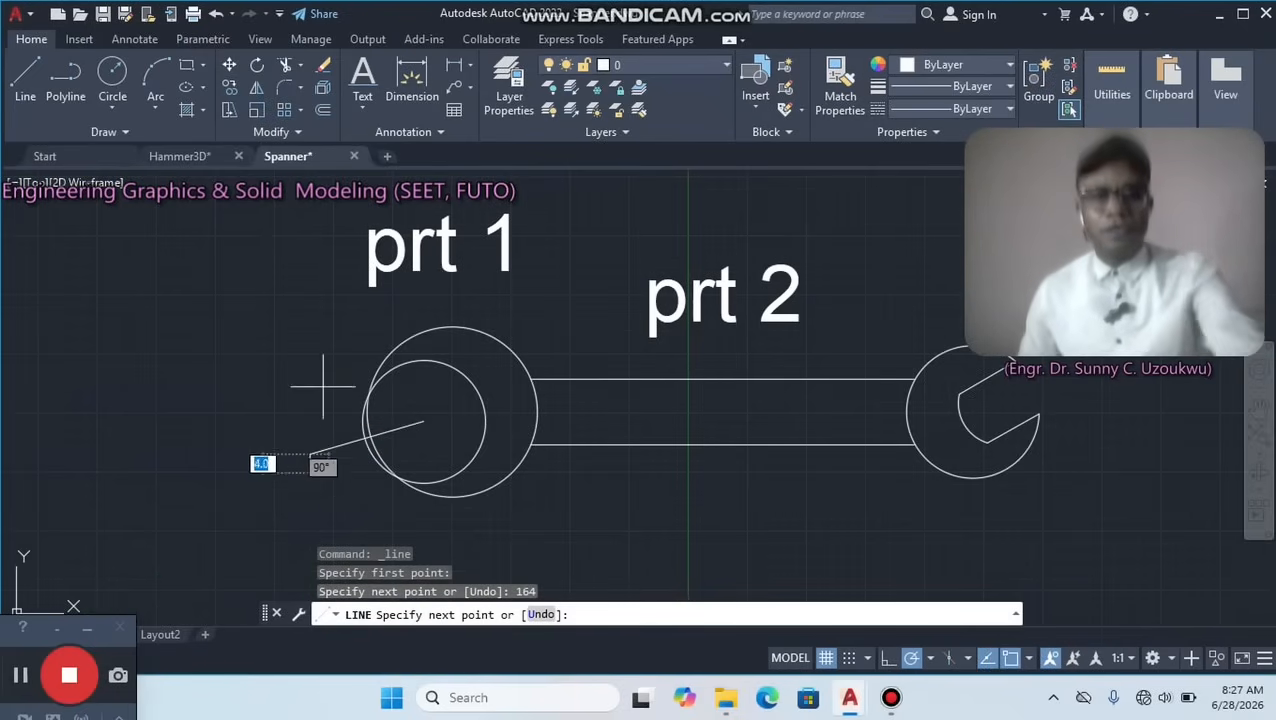
key(Escape)
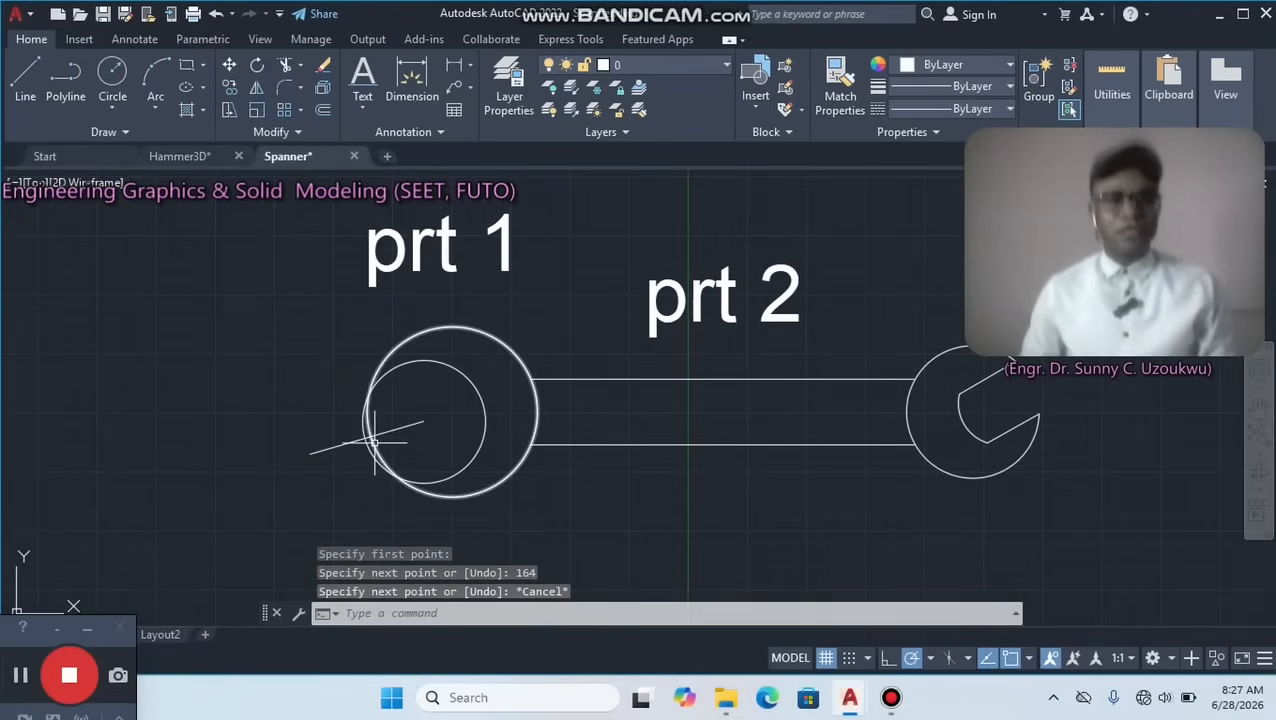
Offset the left head's sloping line by 7 to both sides to form the two jaw edges.
scroll(380, 427, up, 2)
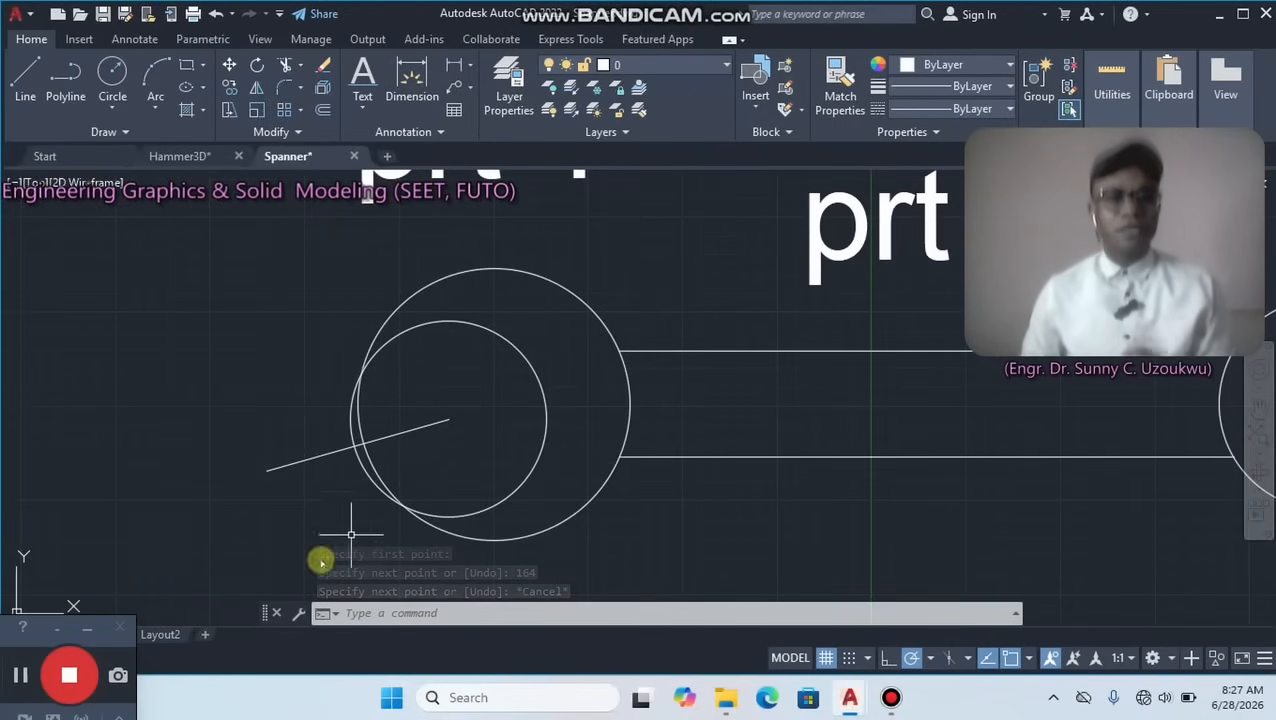
click(26, 676)
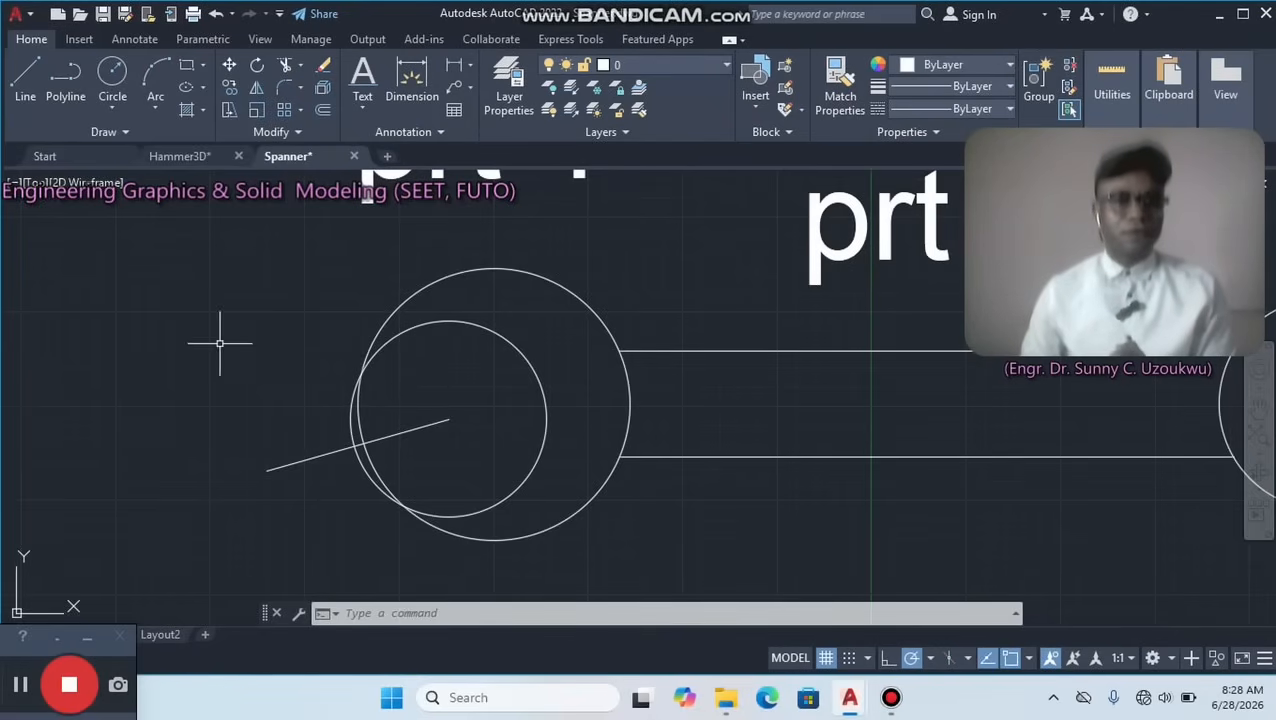
click(324, 117)
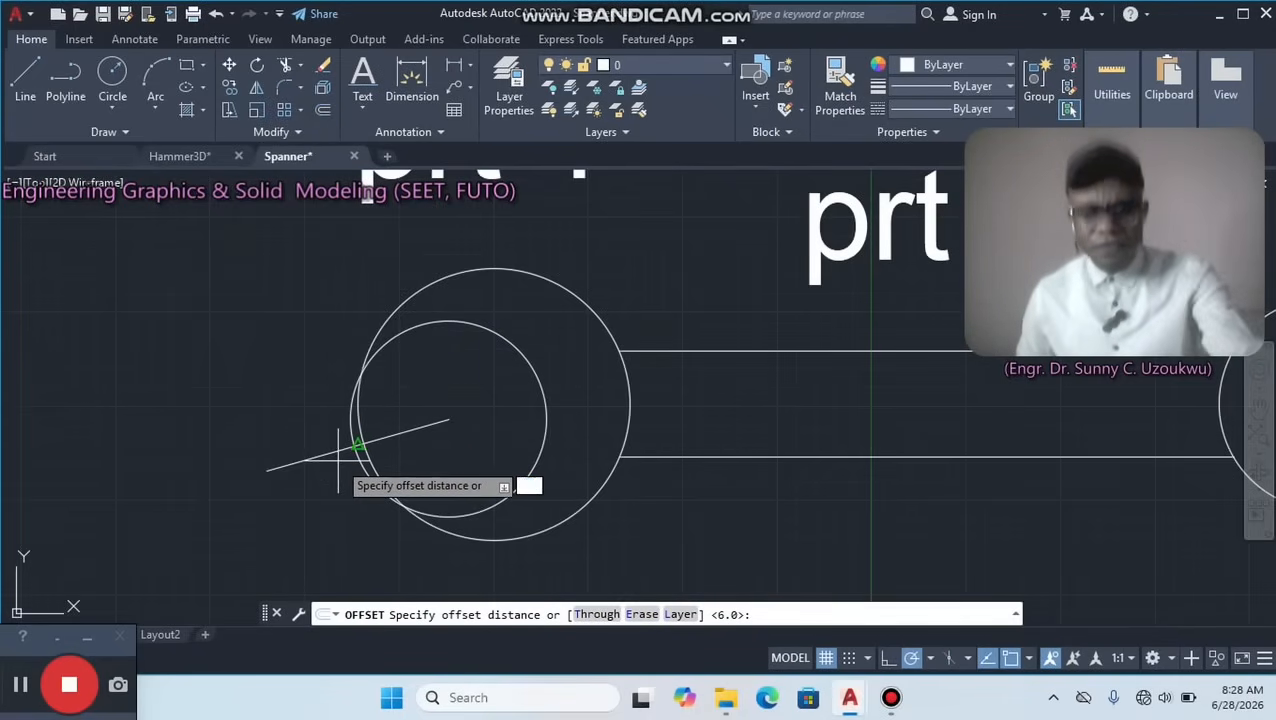
text(7)
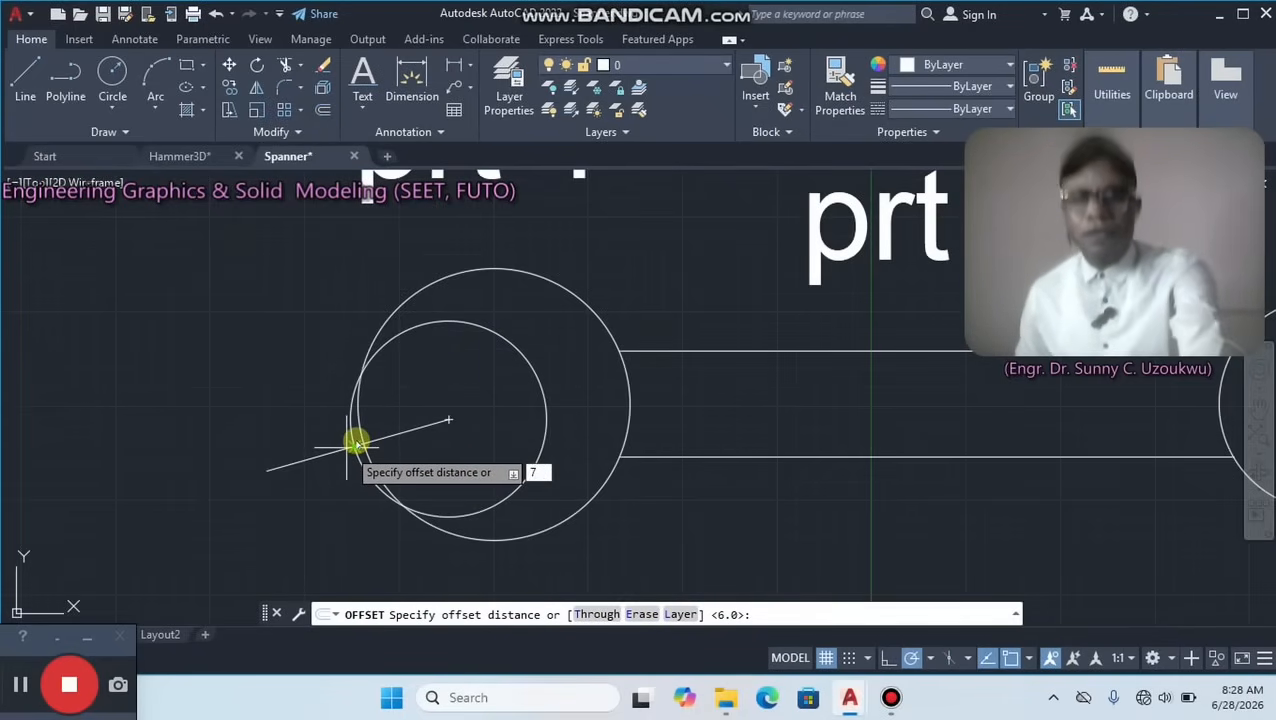
key(Return)
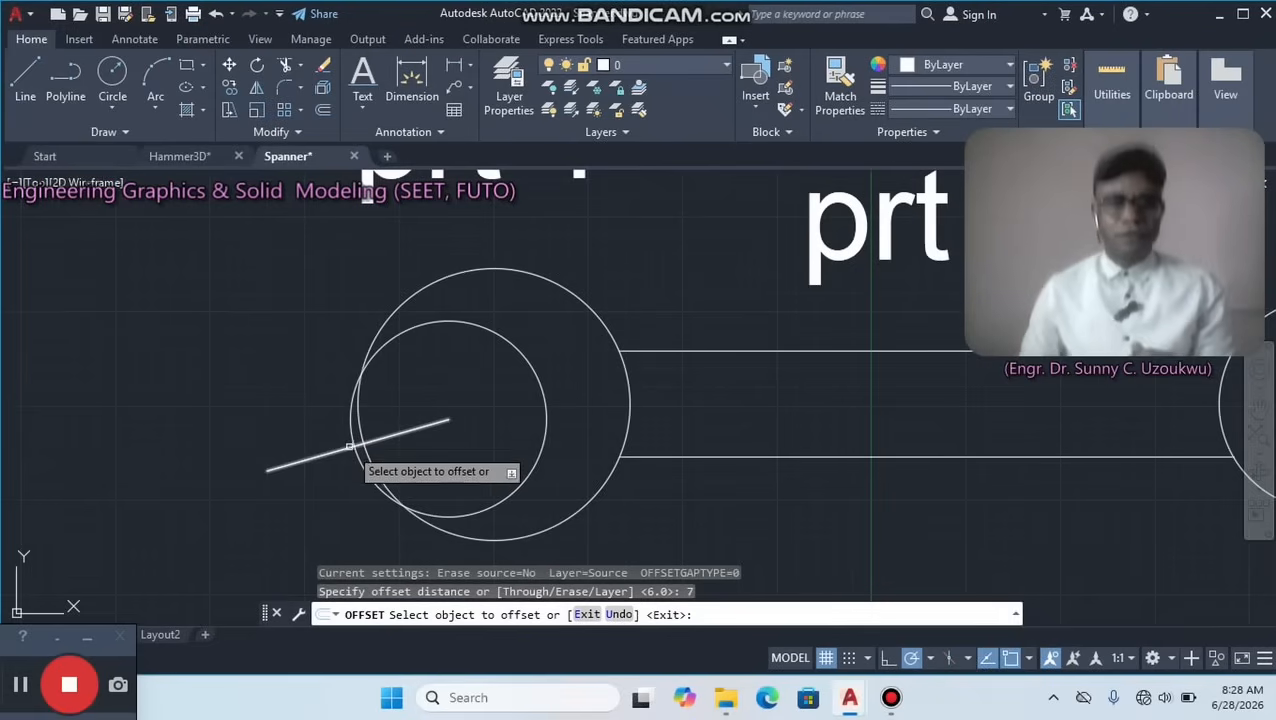
click(335, 453)
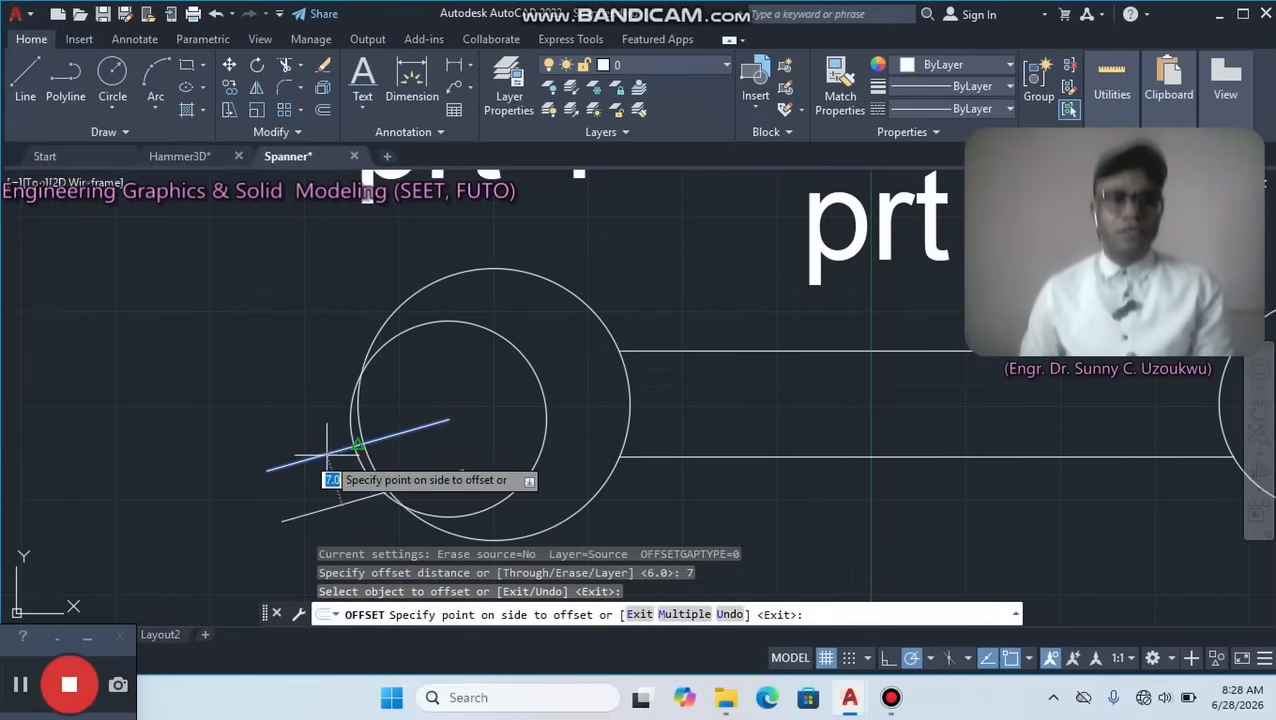
click(316, 388)
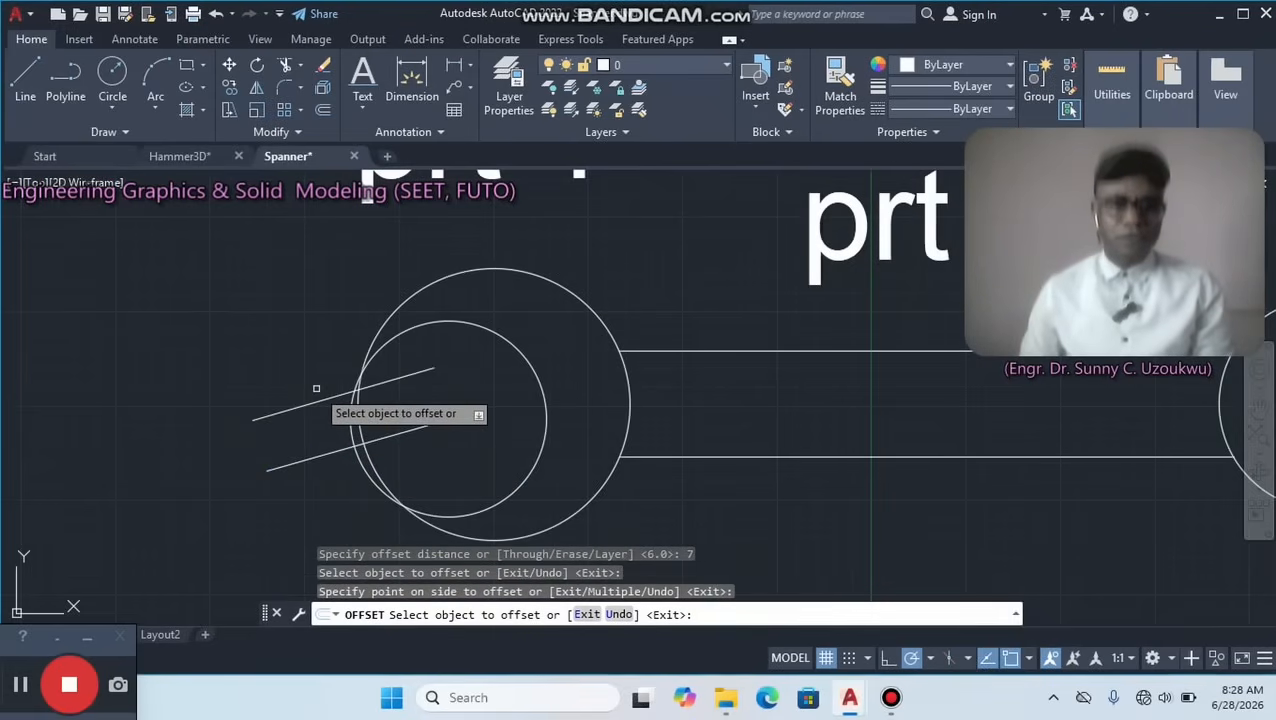
click(333, 452)
click(339, 509)
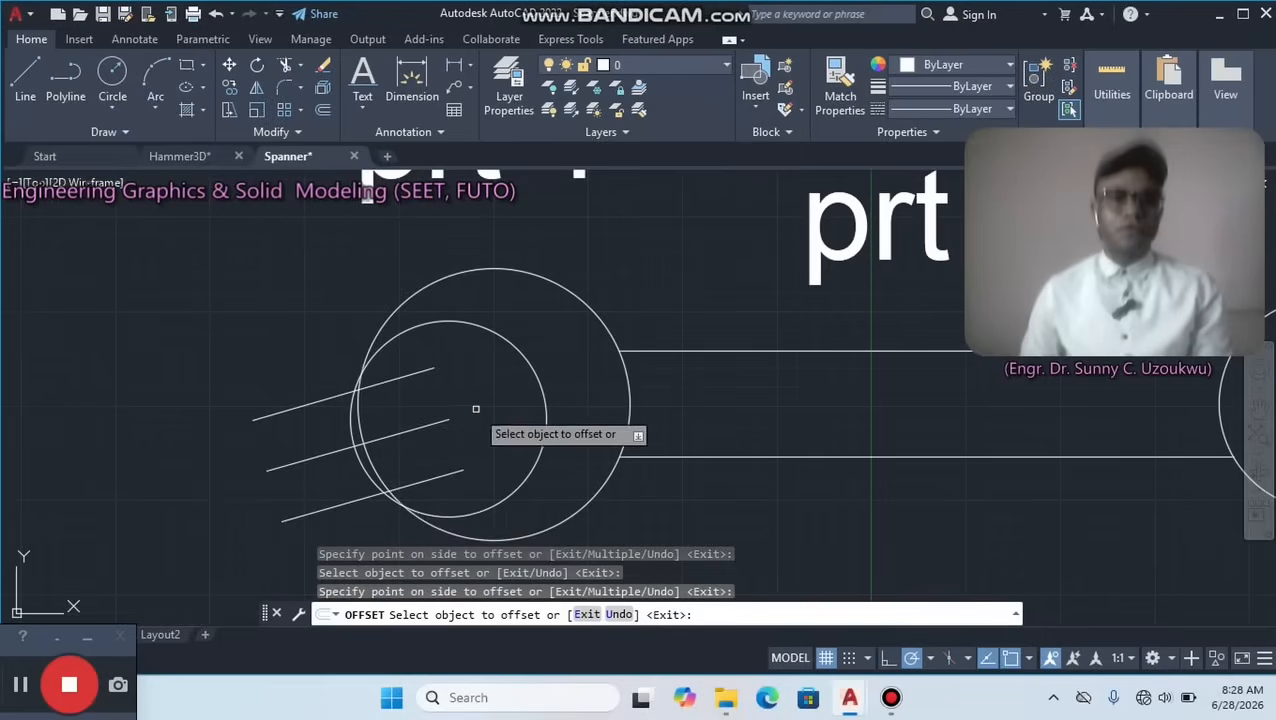
right_click(477, 408)
click(524, 420)
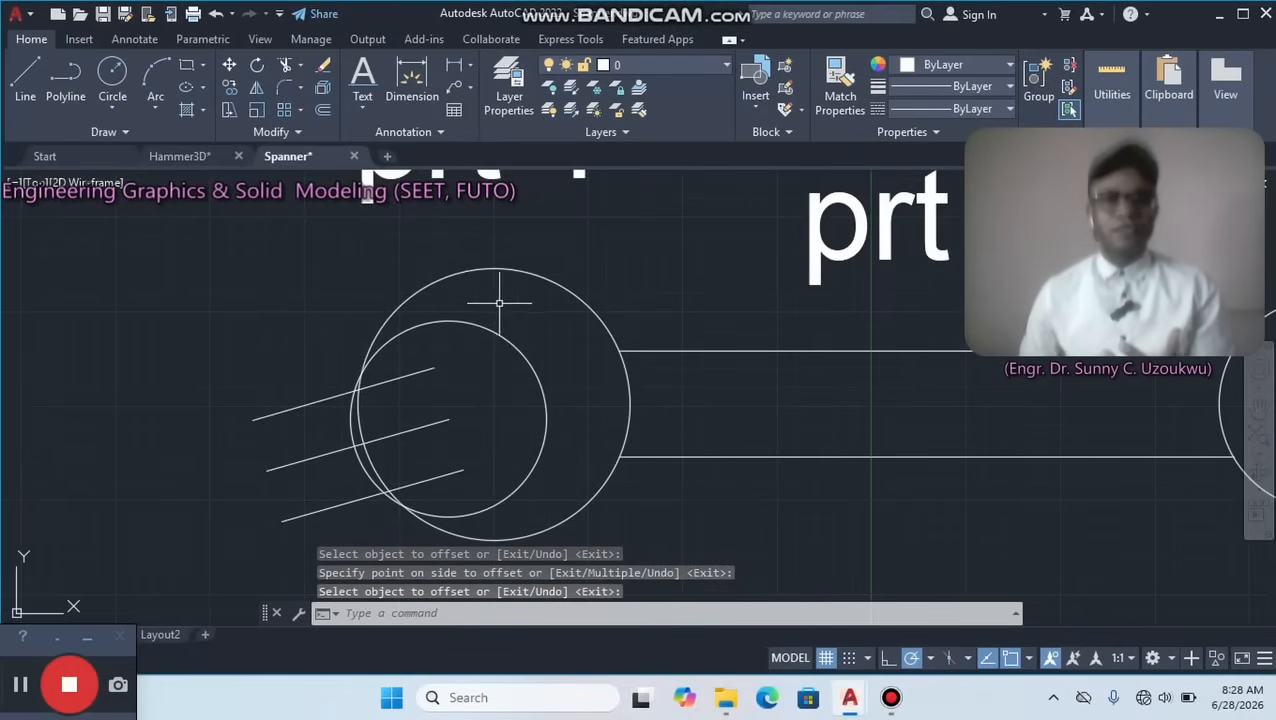
Extend both jaw edge lines to the left head's inner circle and erase the sloping centre line between them.
click(299, 65)
click(305, 125)
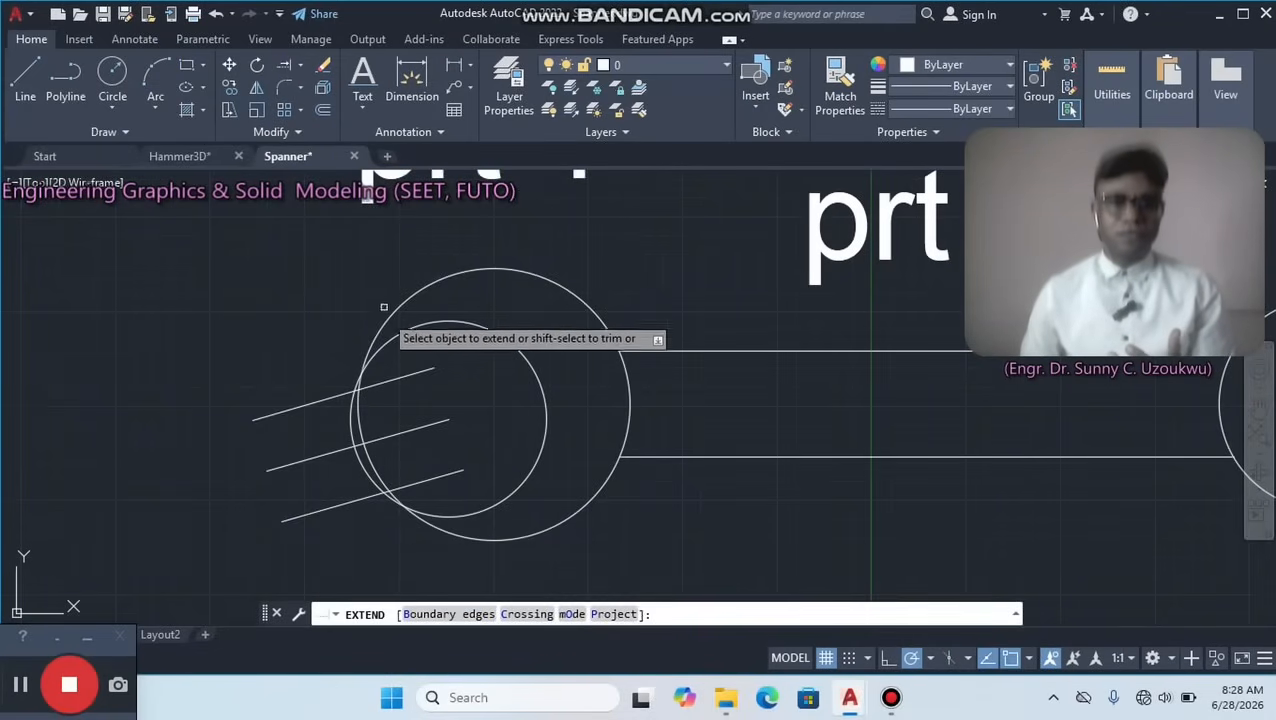
click(420, 372)
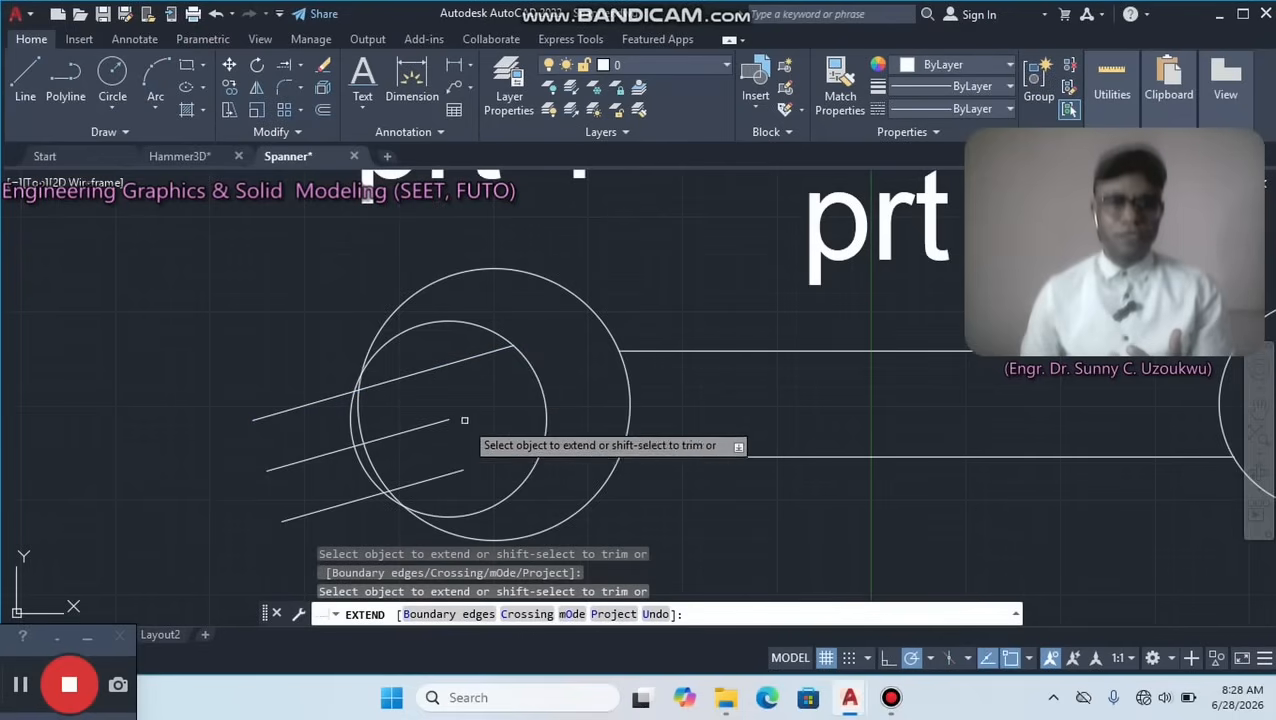
click(445, 474)
right_click(535, 207)
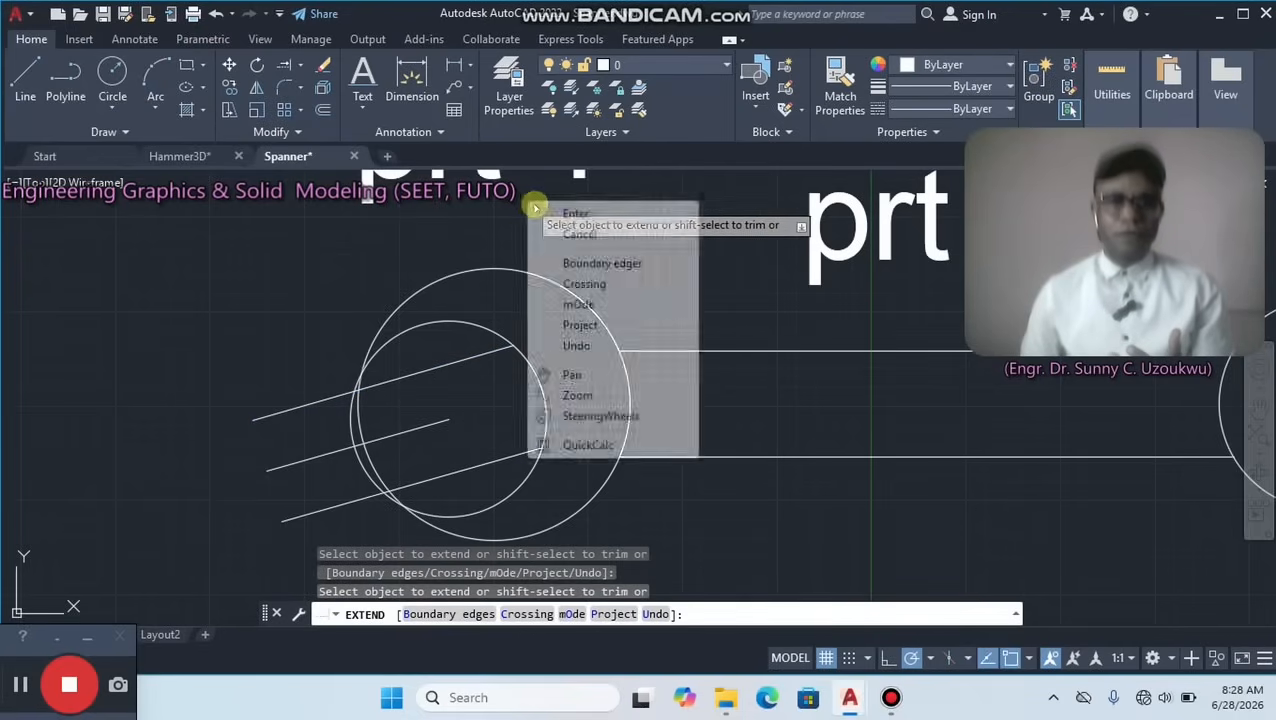
click(585, 212)
click(446, 425)
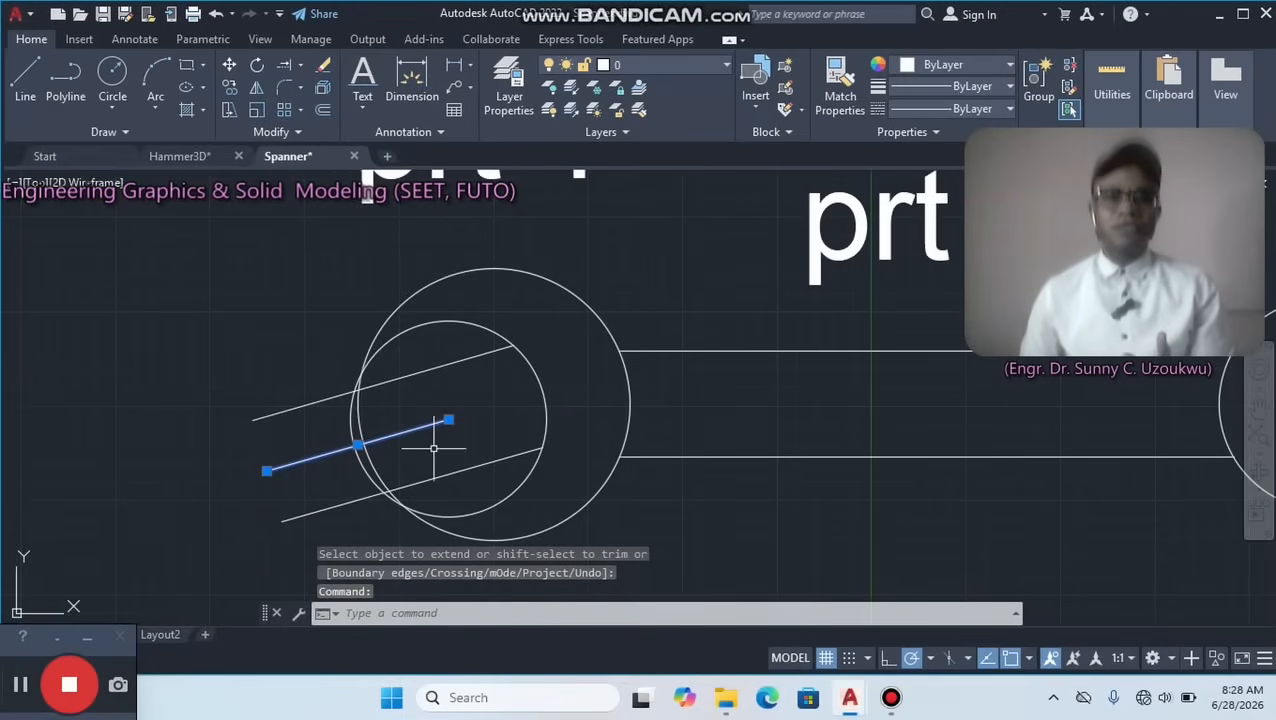
click(323, 62)
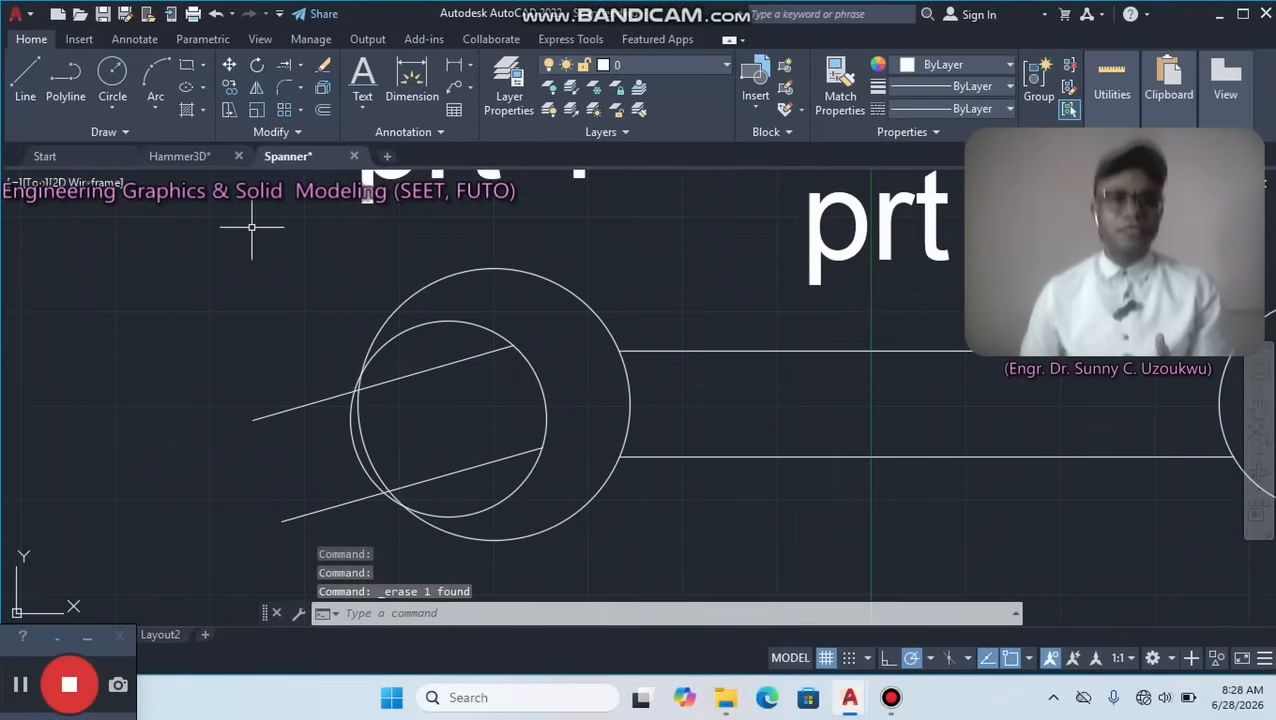
Trim the left head's inner circle above and below the jaw edges, their protruding ends, and the arcs crossing the opening.
click(297, 68)
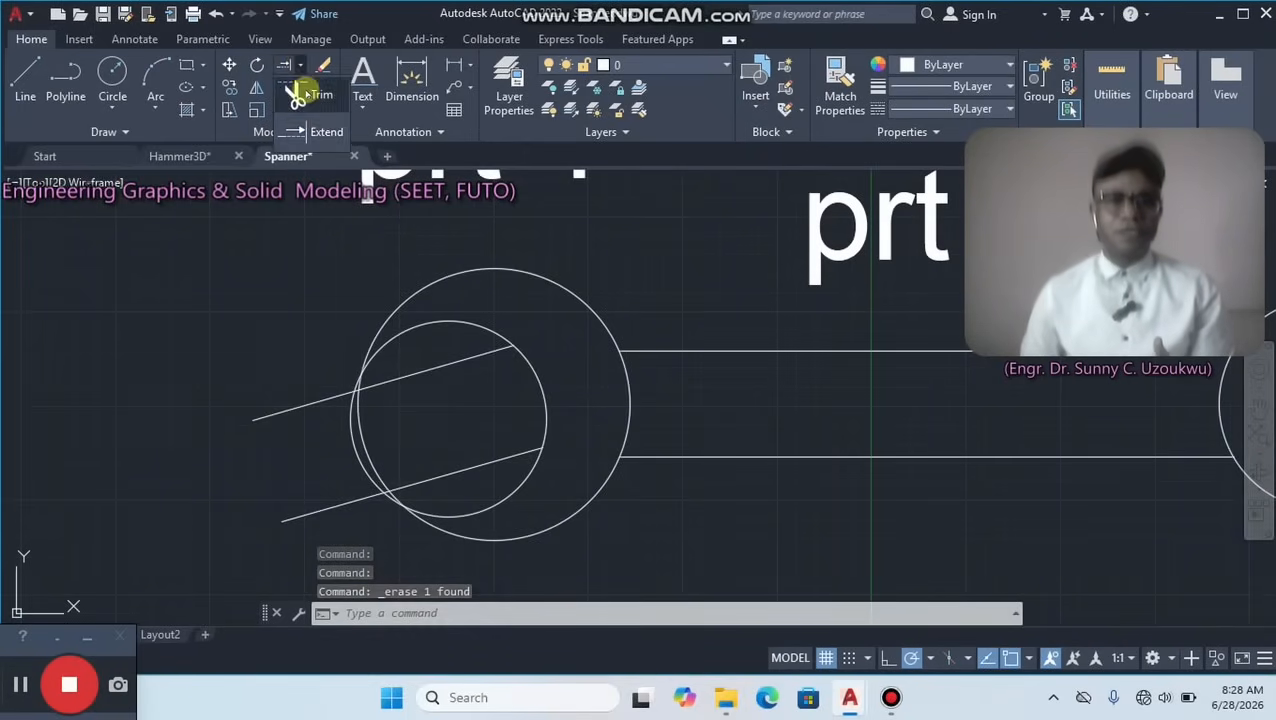
click(302, 94)
mouse_move(328, 168)
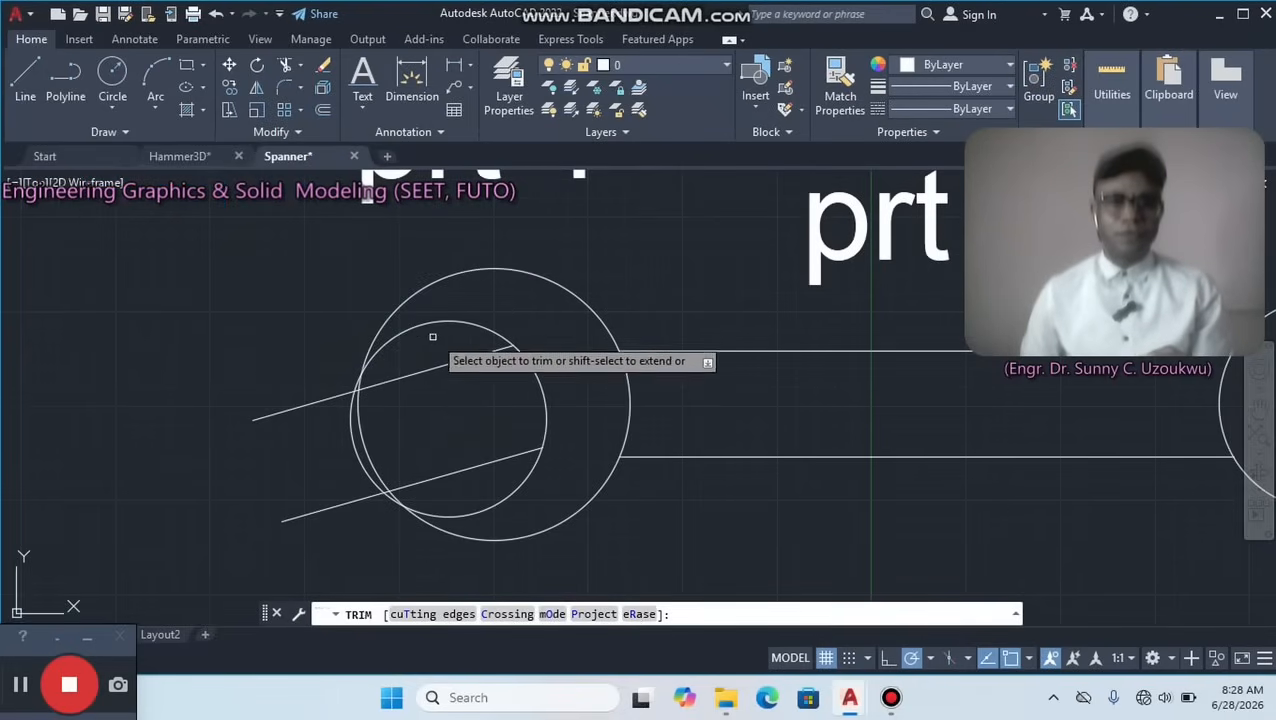
click(435, 323)
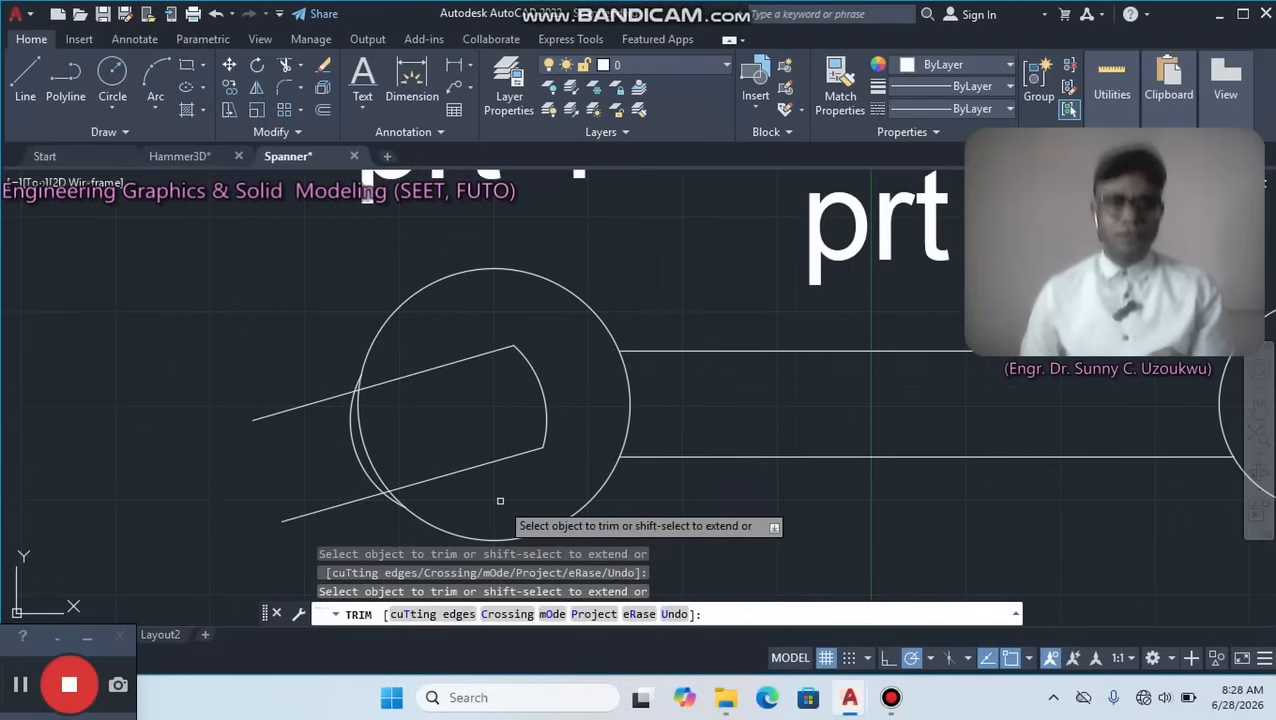
click(342, 504)
click(308, 405)
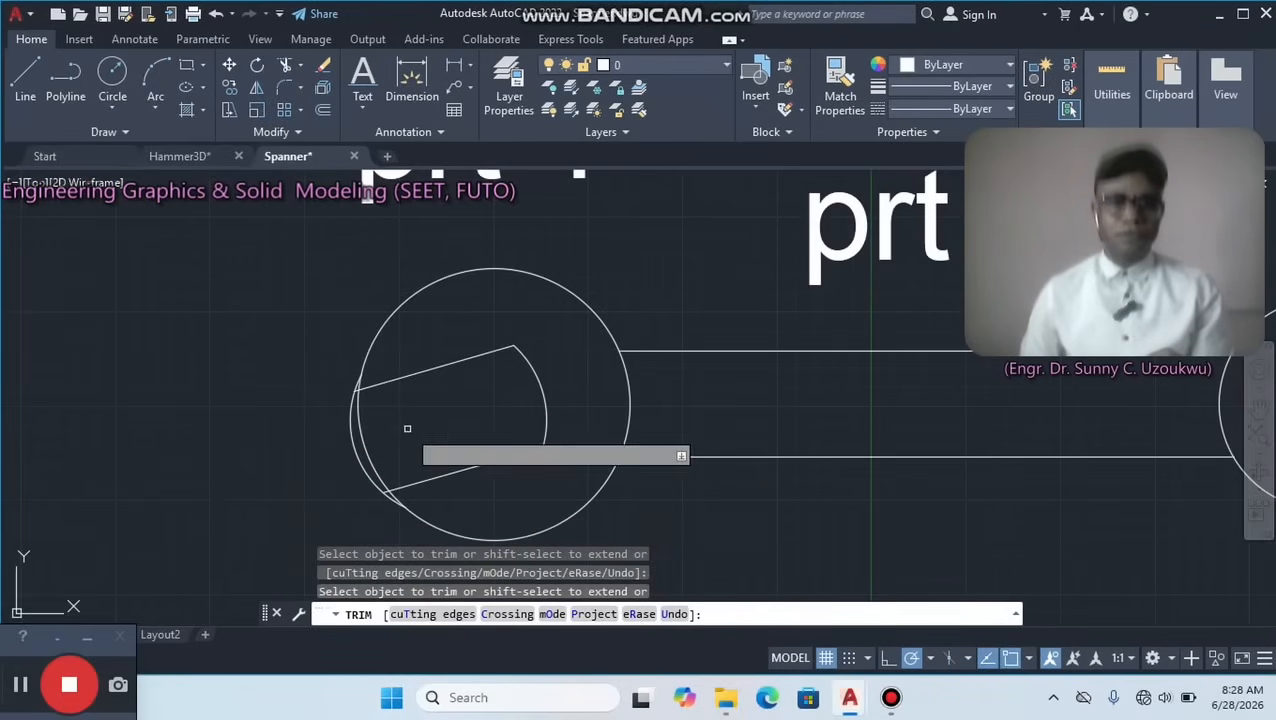
click(407, 430)
click(322, 453)
Trim the leftover arc and line stubs at the left head's jaw tips to leave a clean open jaw.
scroll(342, 380, up, 5)
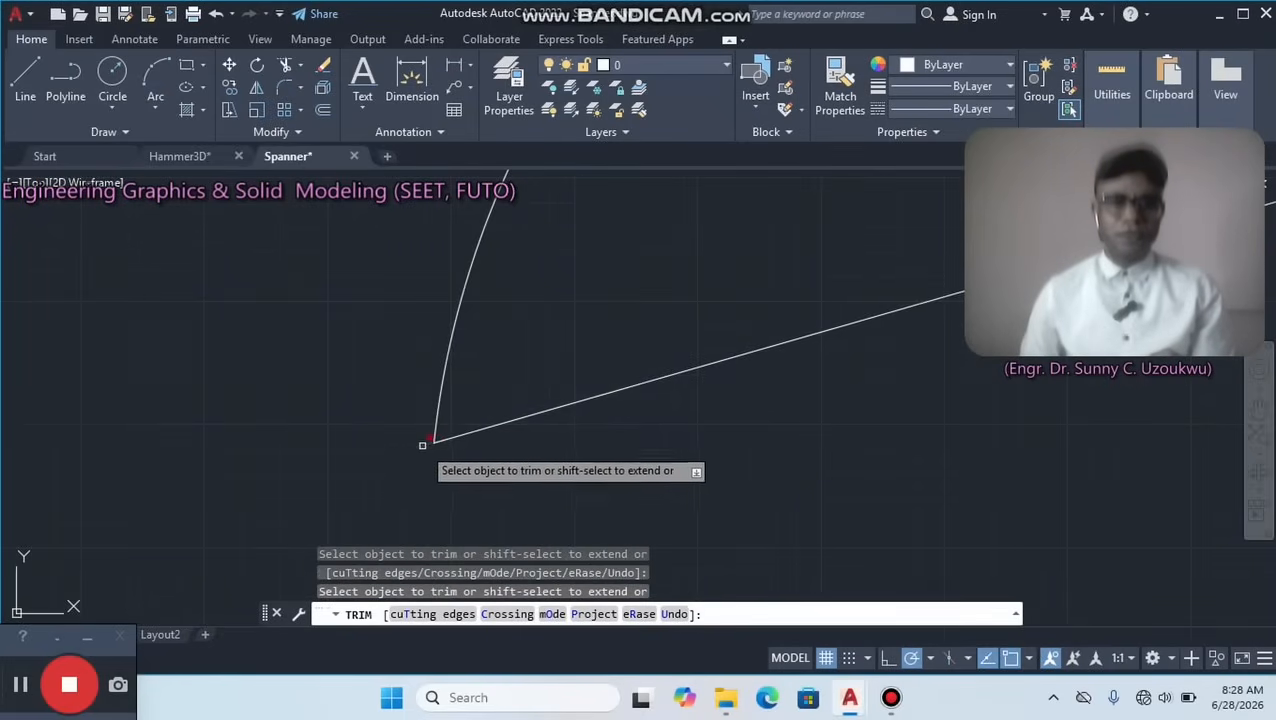
scroll(421, 445, down, 3)
middle_drag(481, 478, 485, 342)
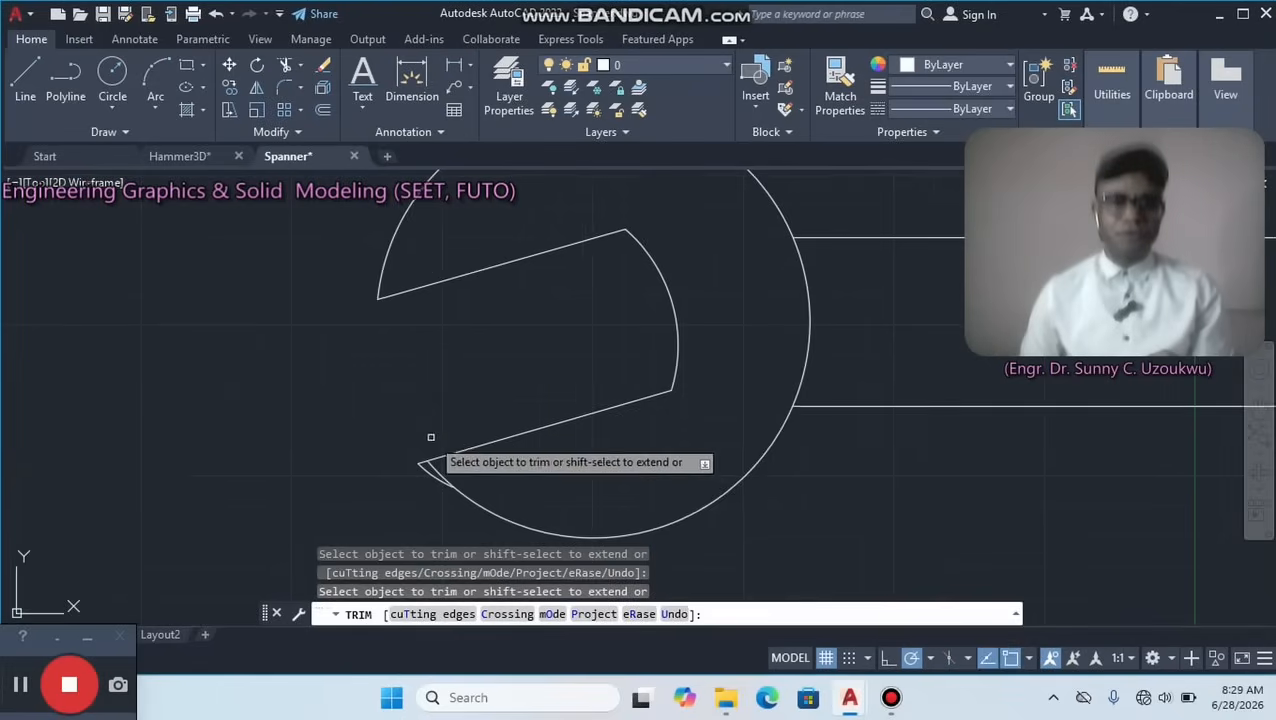
scroll(420, 507, up, 4)
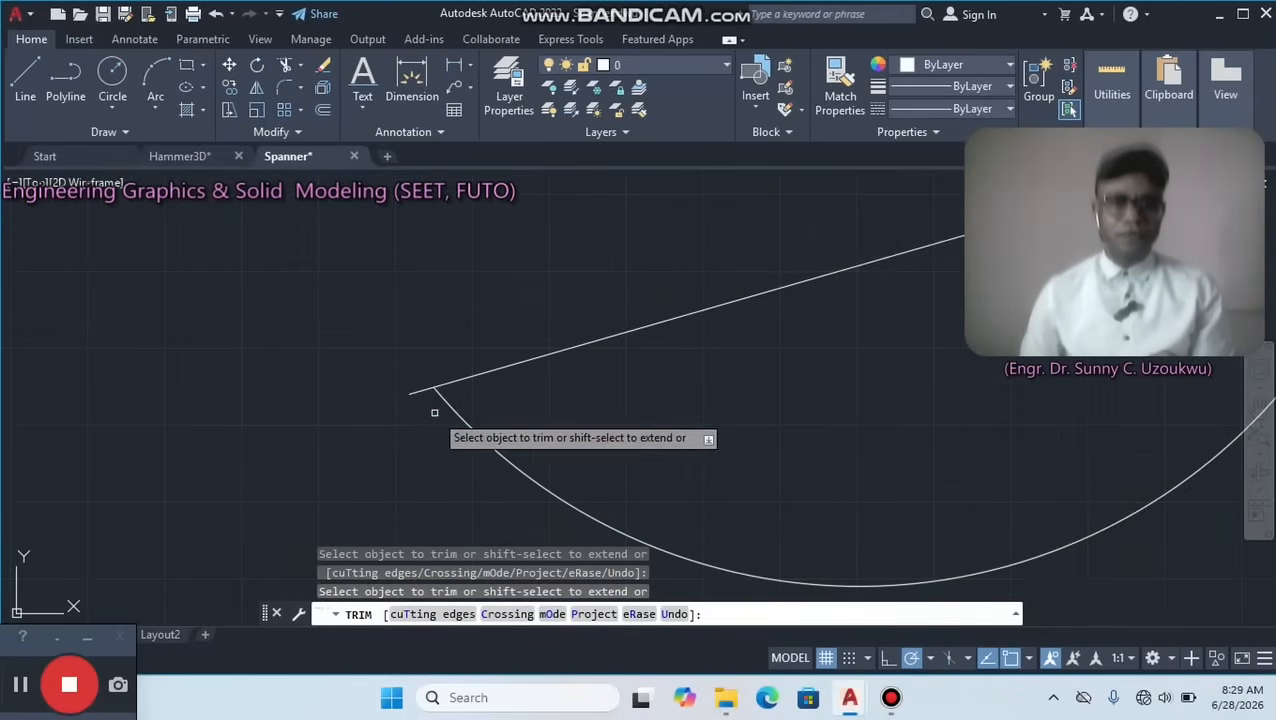
scroll(421, 390, down, 3)
scroll(852, 381, down, 3)
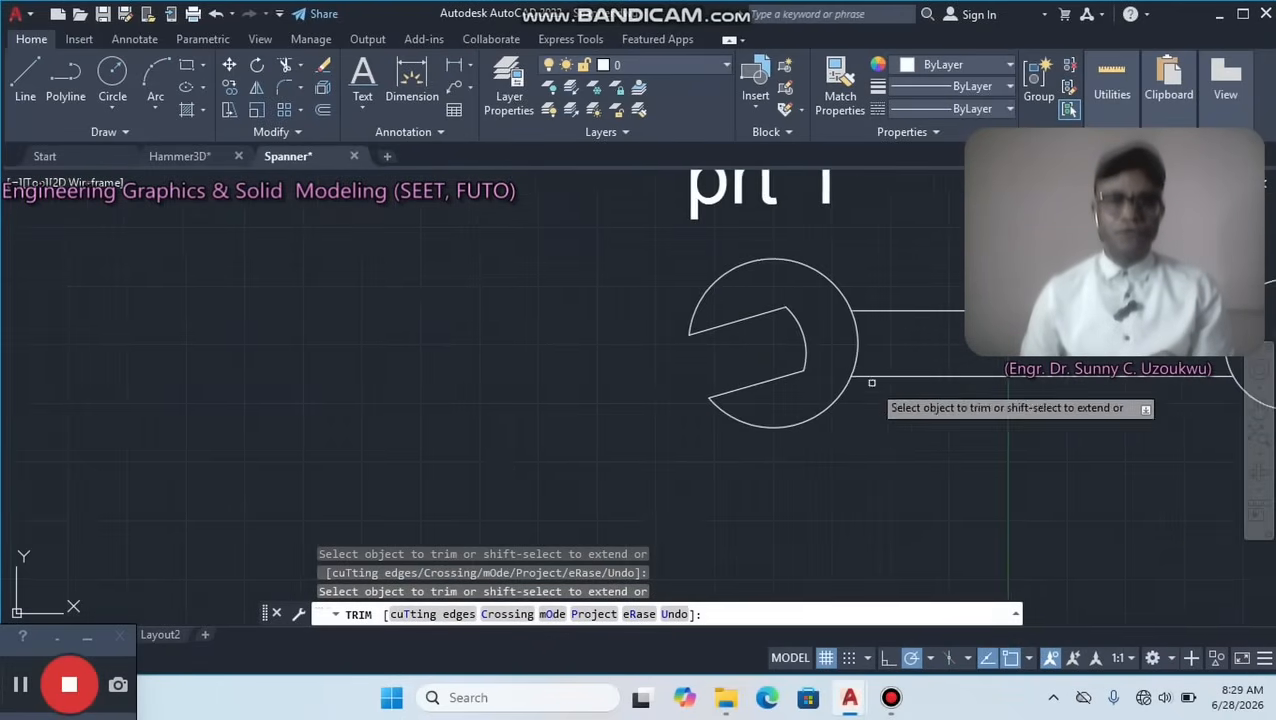
mouse_move(852, 379)
middle_down()
mouse_move(356, 430)
mouse_move(345, 442)
middle_up()
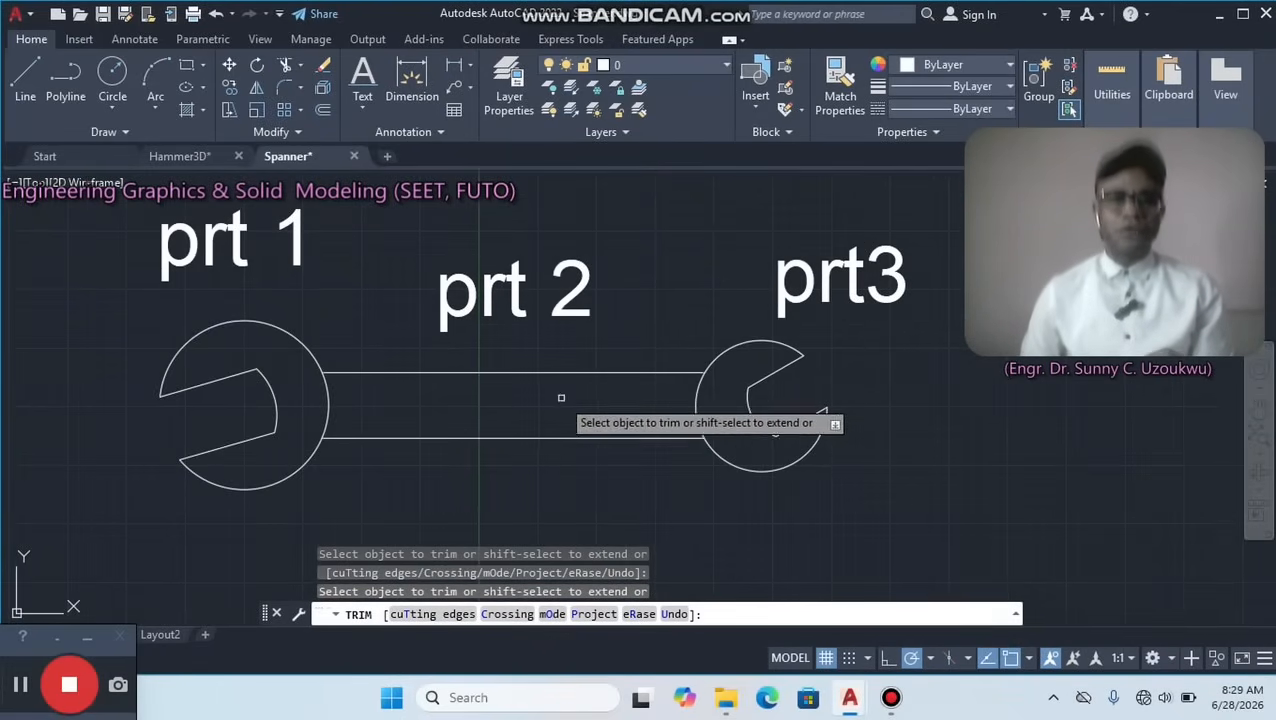
right_click(623, 298)
click(672, 326)
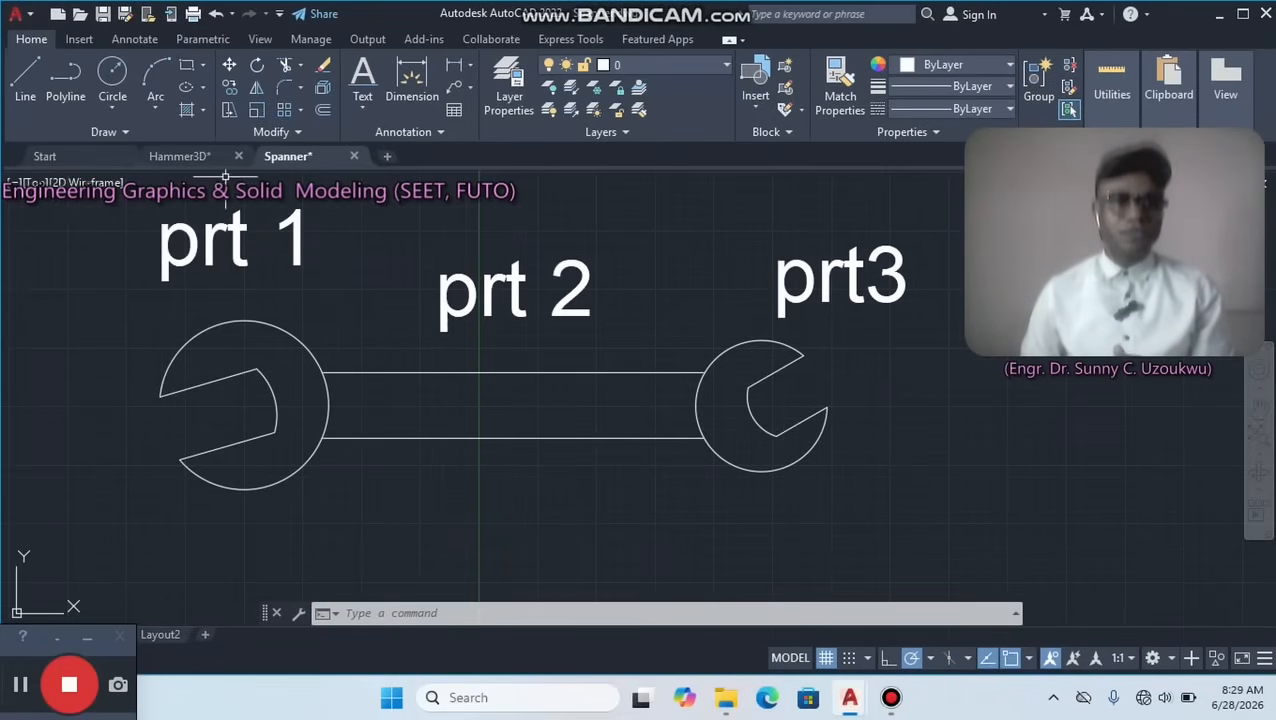
Compare the outline with the 3D spanner in the Hammer3D drawing and examine where the handle lines meet both heads.
click(176, 156)
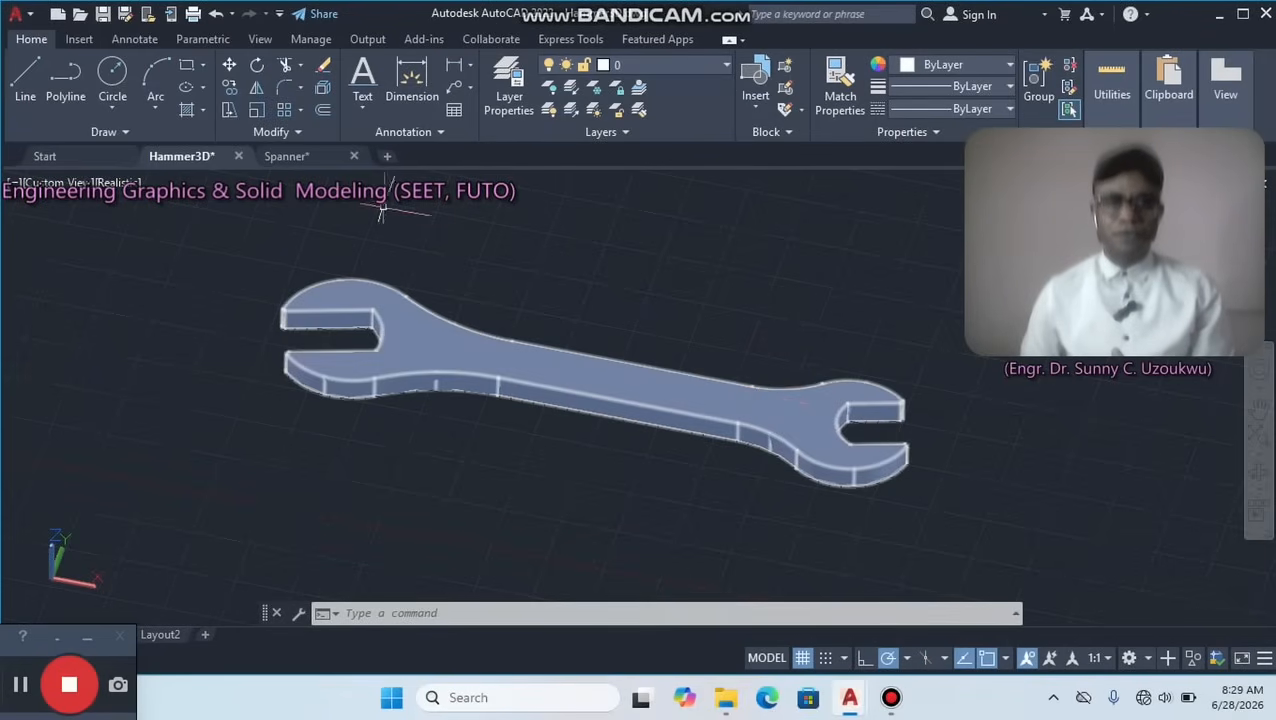
click(290, 156)
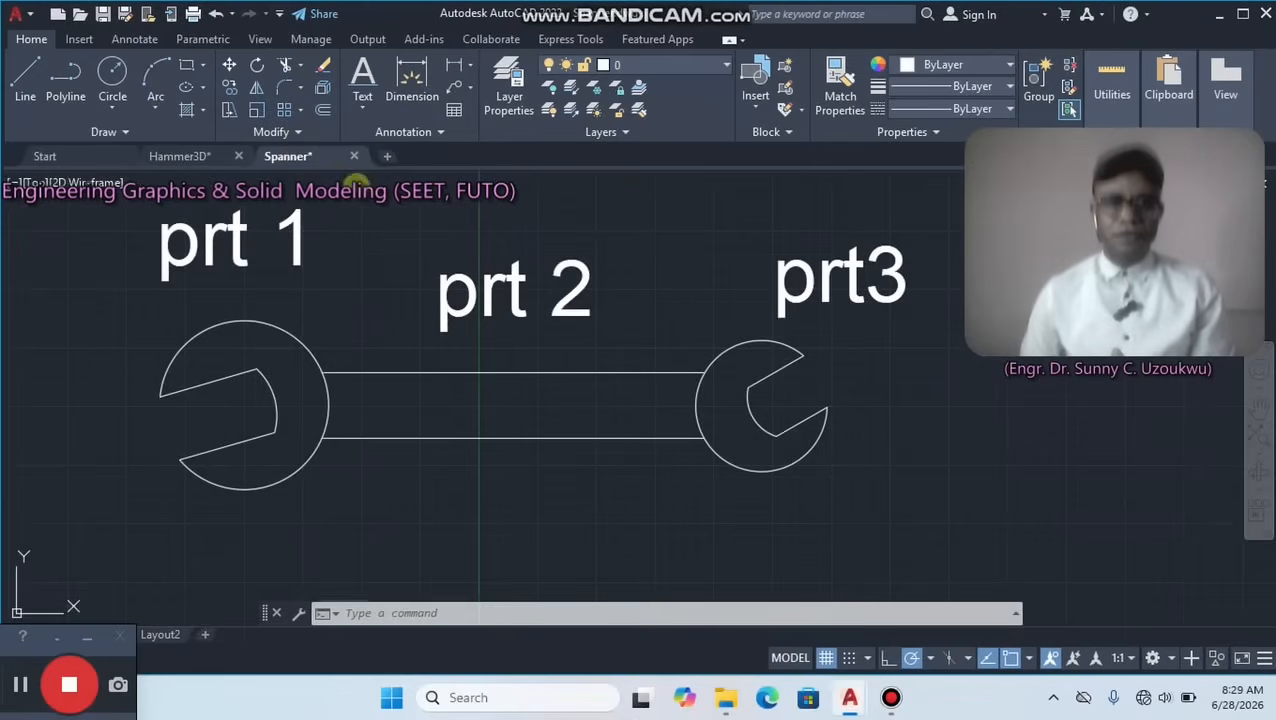
scroll(310, 375, up, 5)
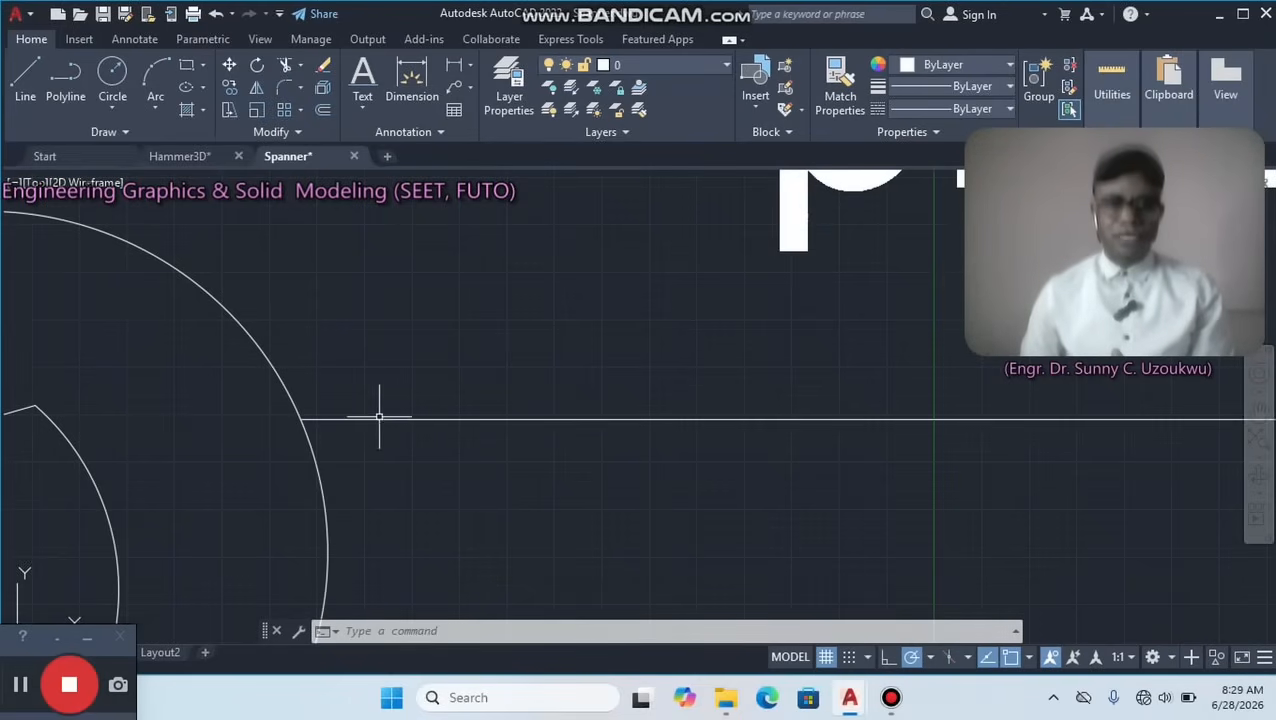
scroll(770, 373, down, 5)
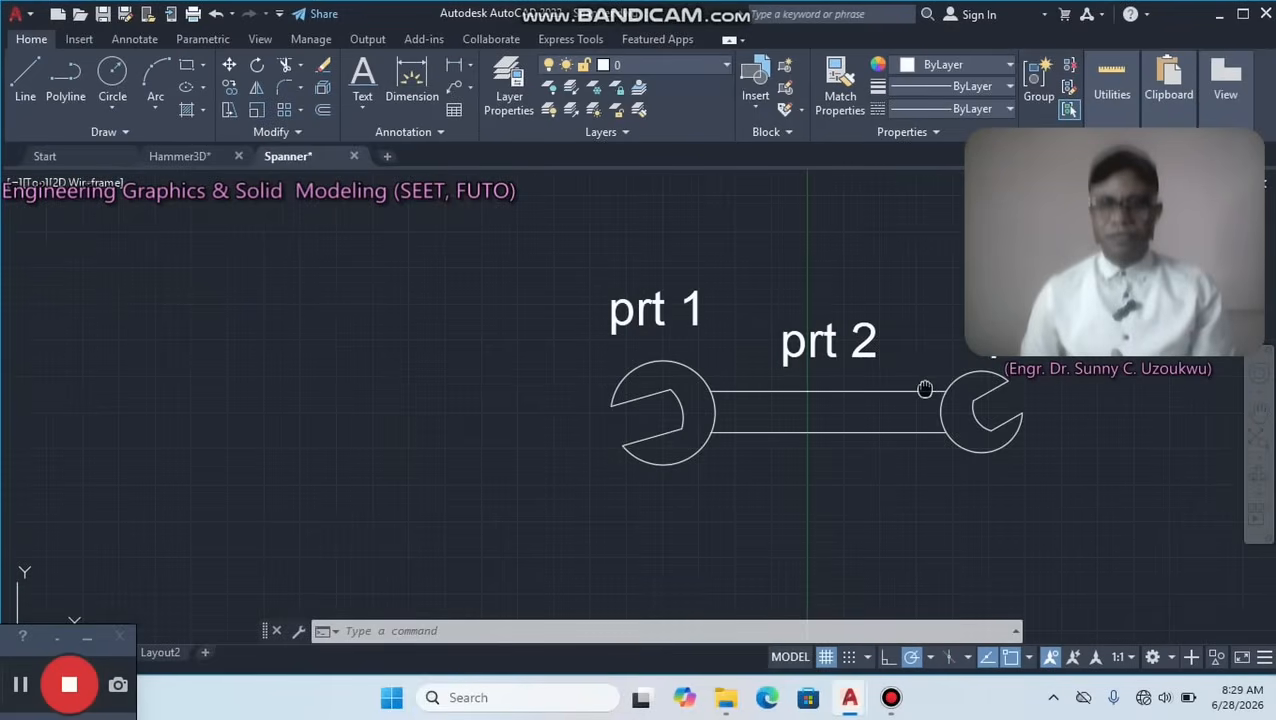
scroll(663, 375, up, 5)
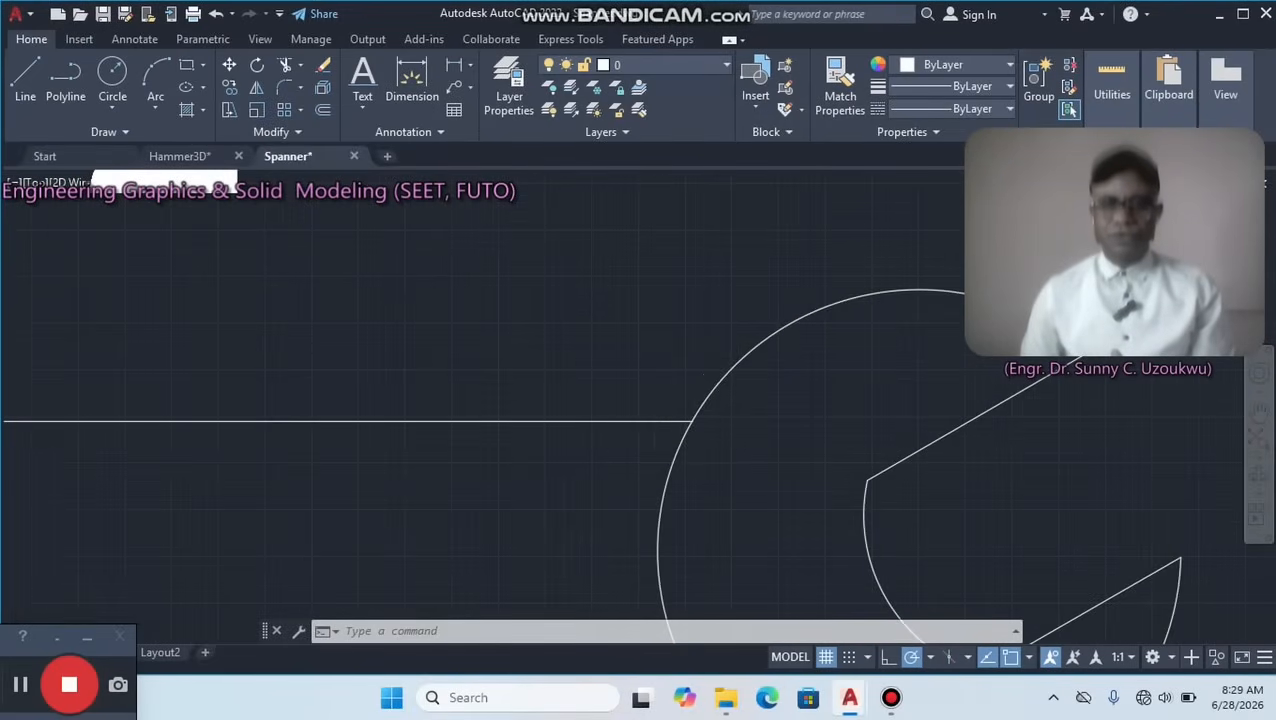
scroll(642, 434, down, 6)
middle_drag(643, 436, 643, 334)
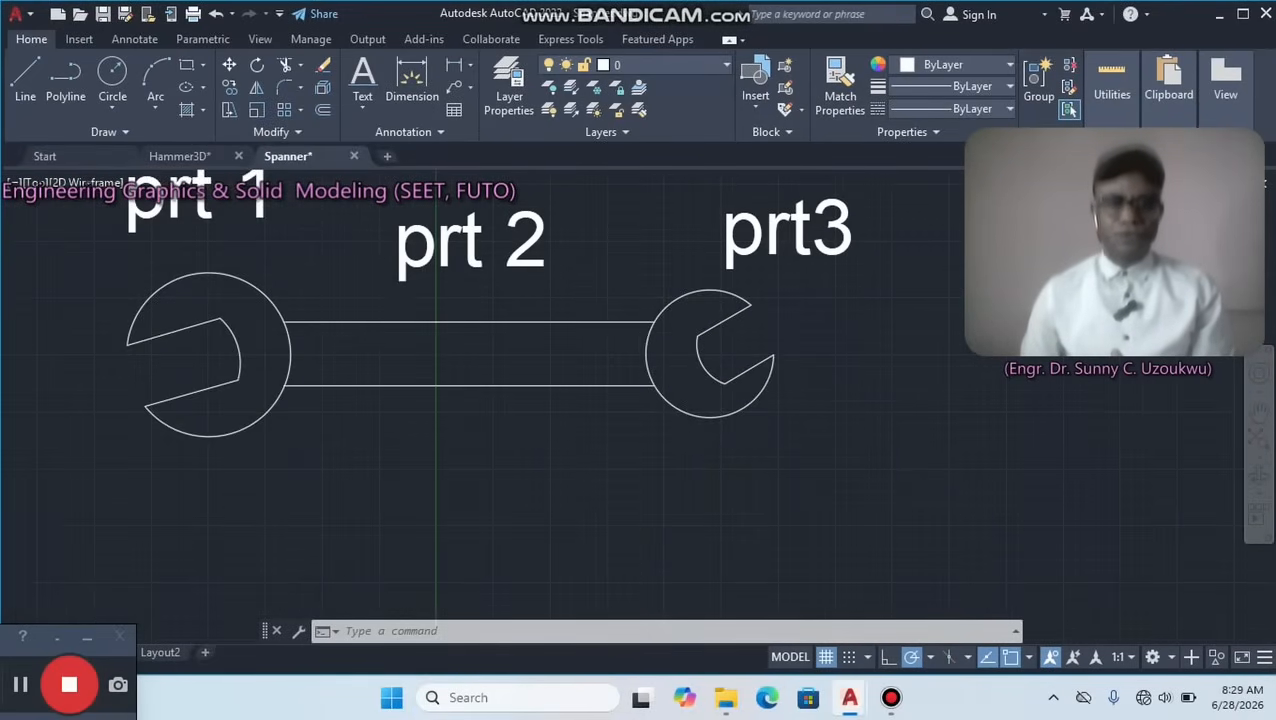
scroll(330, 279, up, 5)
middle_drag(330, 279, 342, 342)
scroll(358, 380, down, 5)
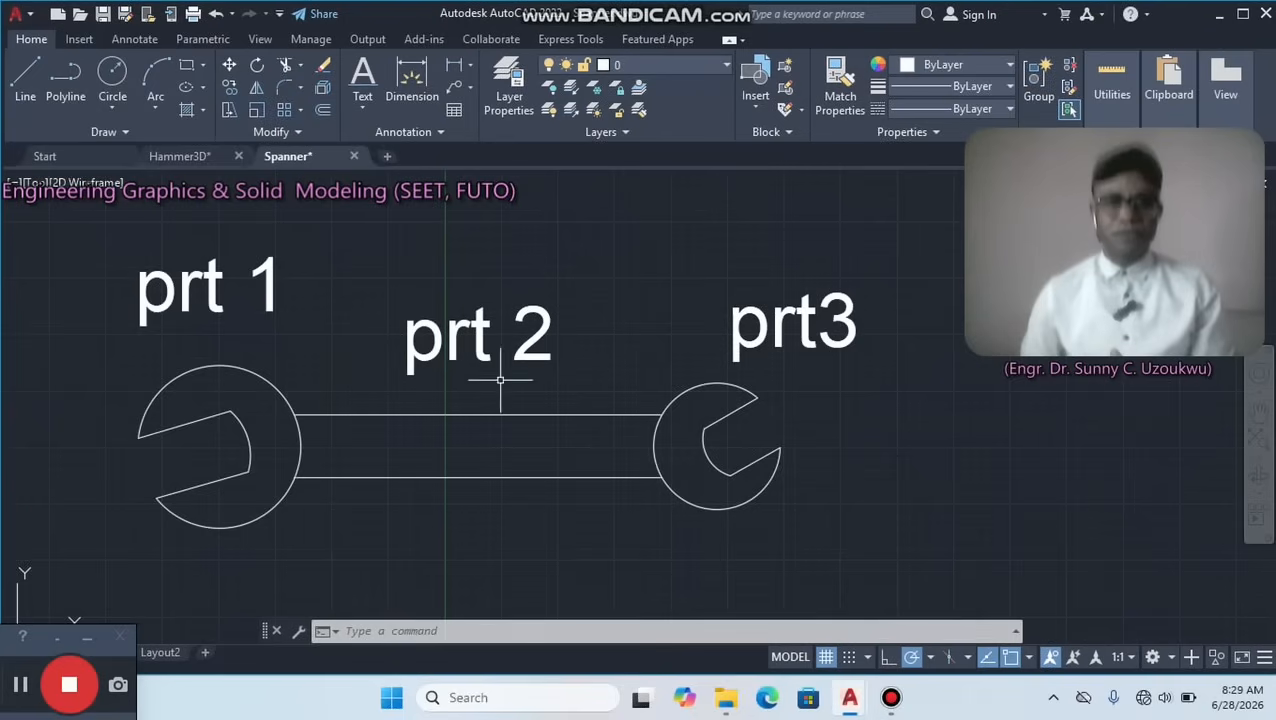
Move the labels prt 1, prt 2 and prt3 together straight up, away from the spanner outline.
click(95, 227)
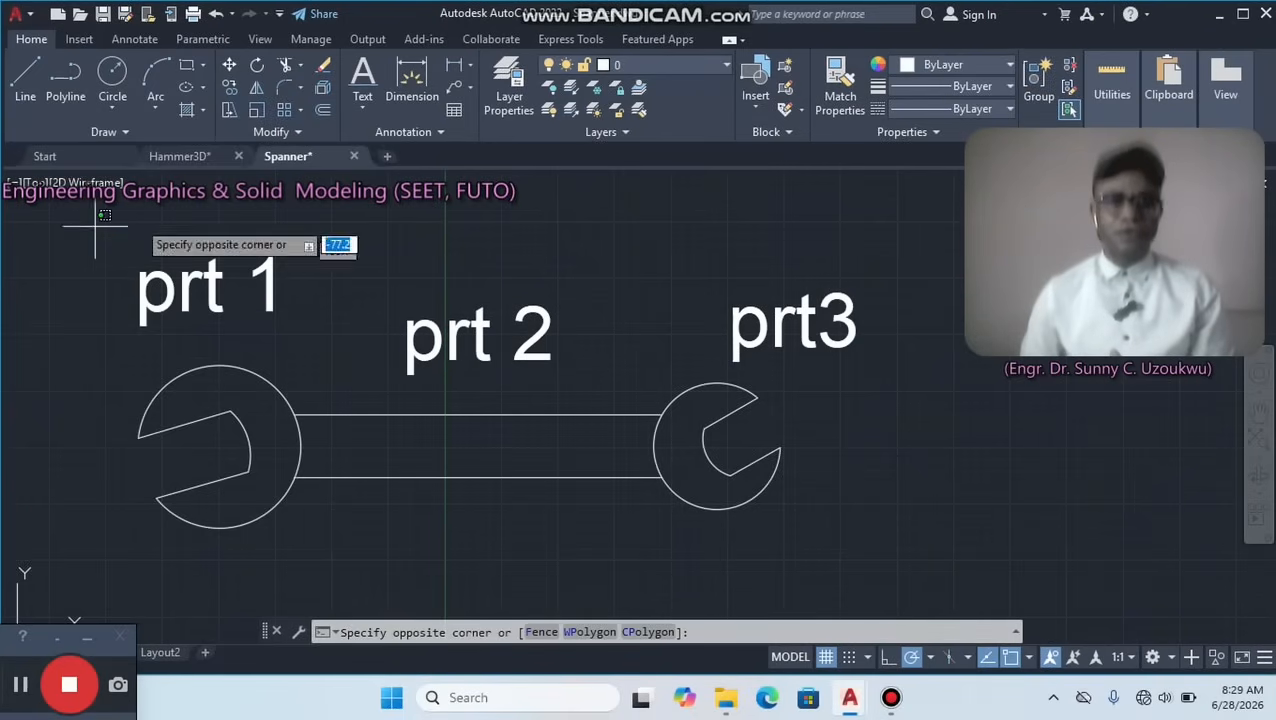
click(947, 376)
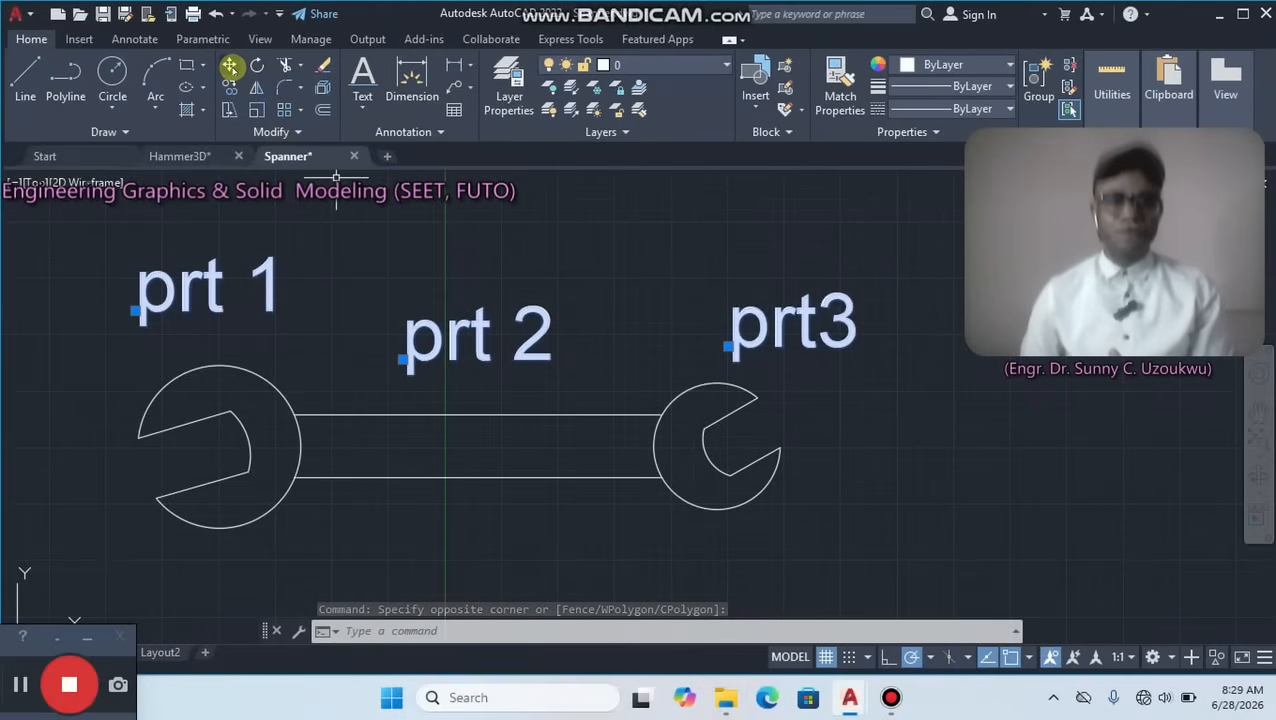
click(229, 66)
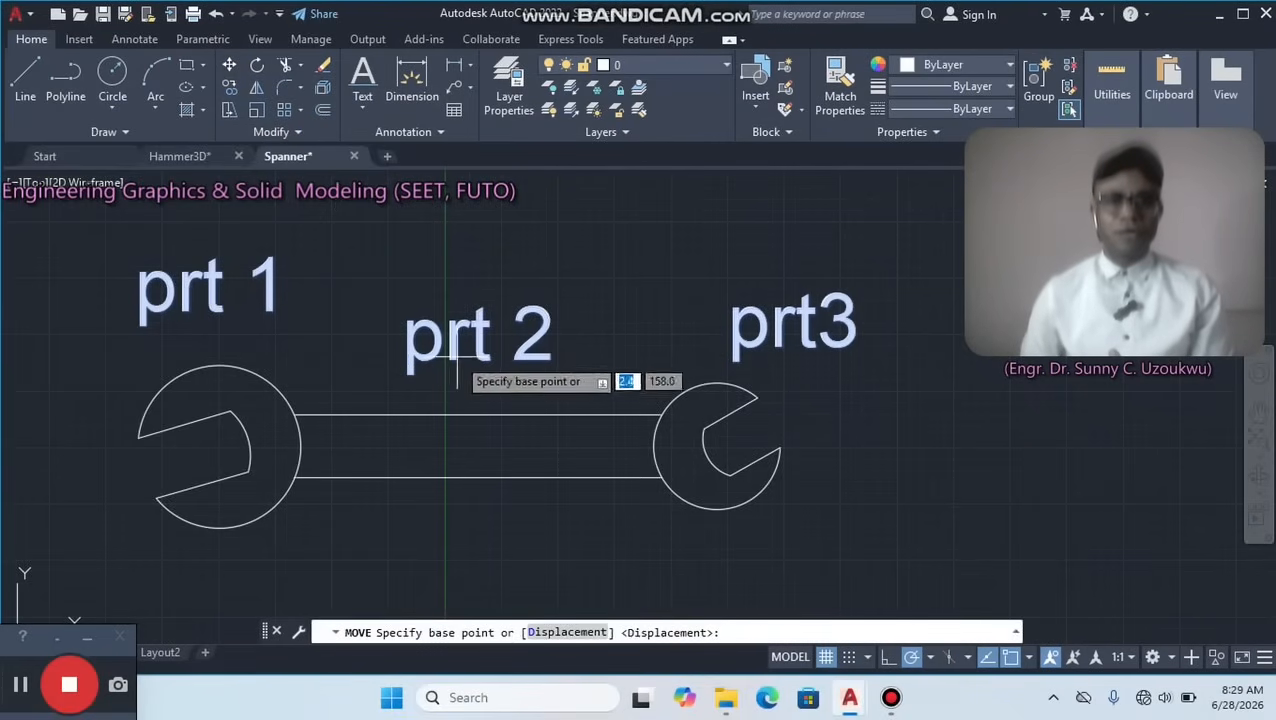
click(469, 437)
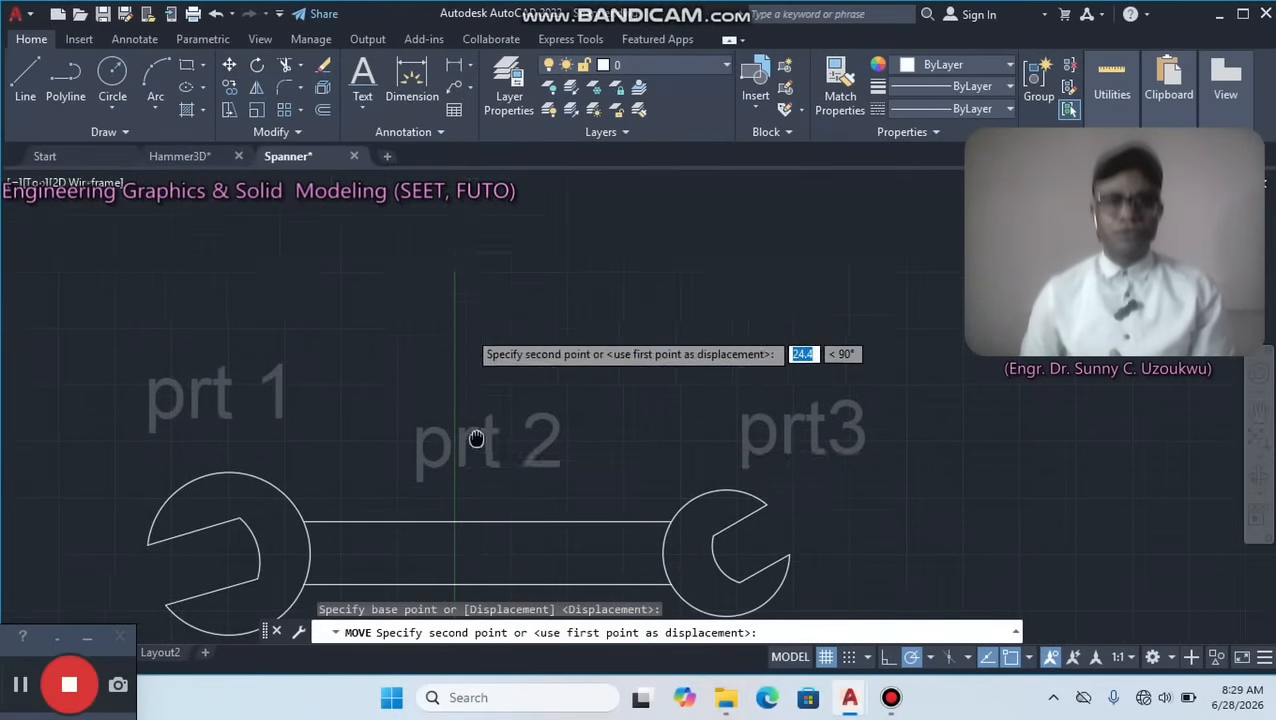
click(470, 399)
scroll(476, 402, down, 4)
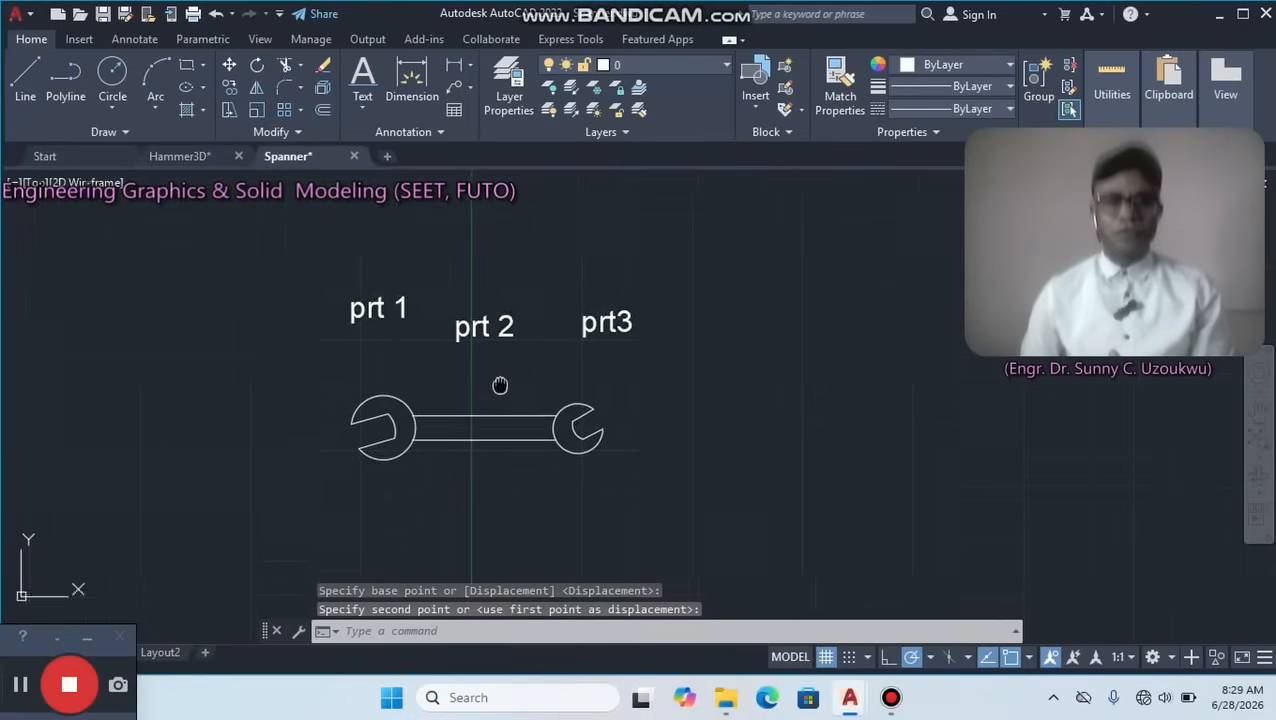
scroll(498, 385, up, 5)
middle_drag(410, 346, 422, 293)
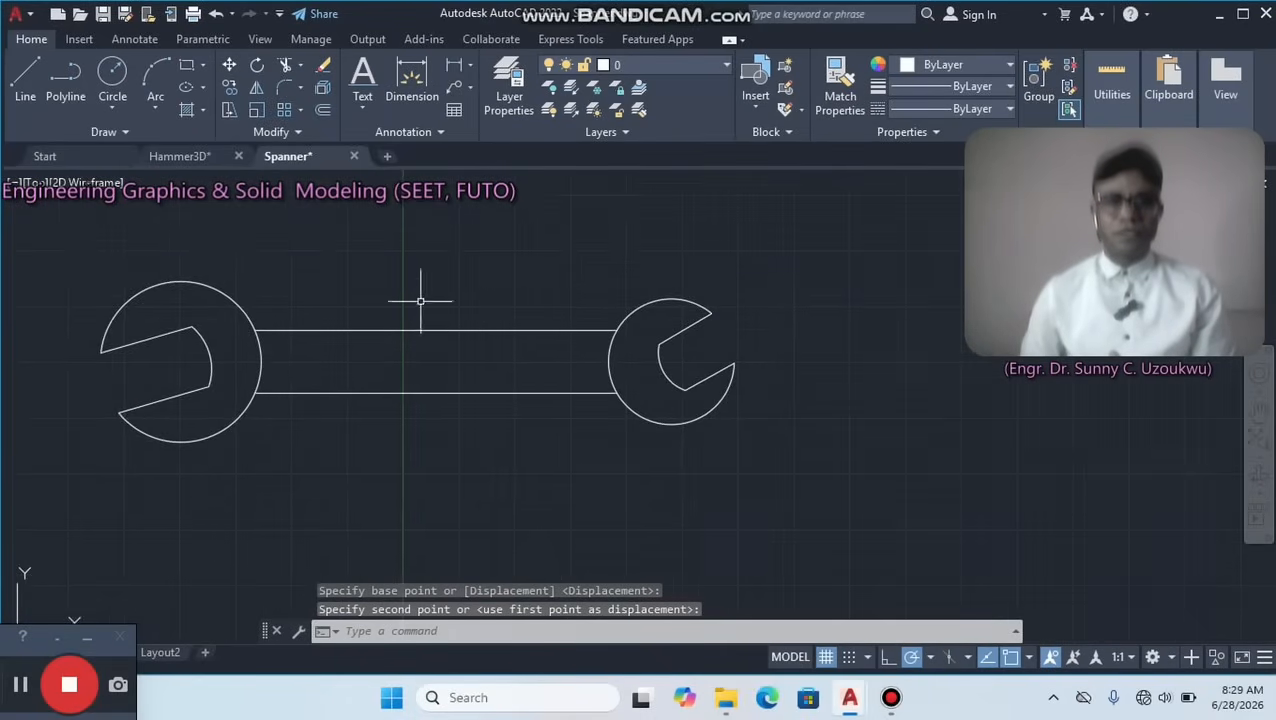
Draw a Tan, Tan, Radius circle of radius 23 above the handle, tangent to its upper line and the right head's outer circle.
scroll(506, 336, up, 3)
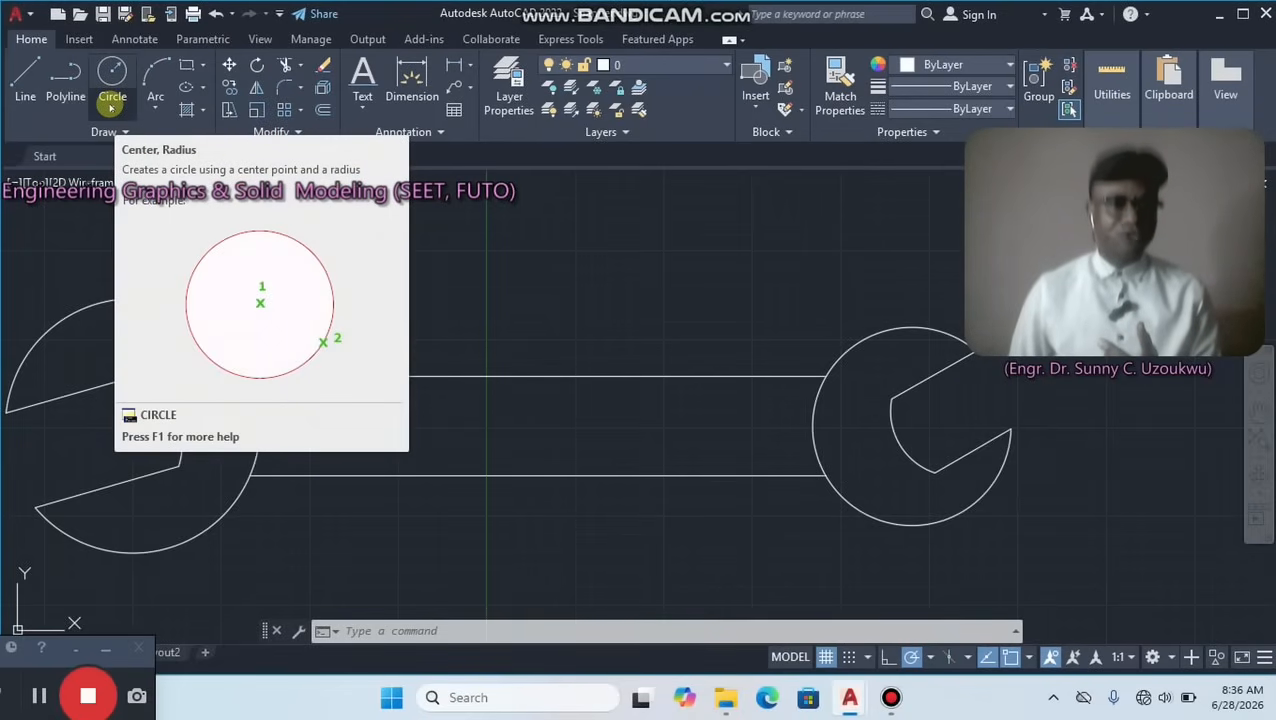
click(111, 106)
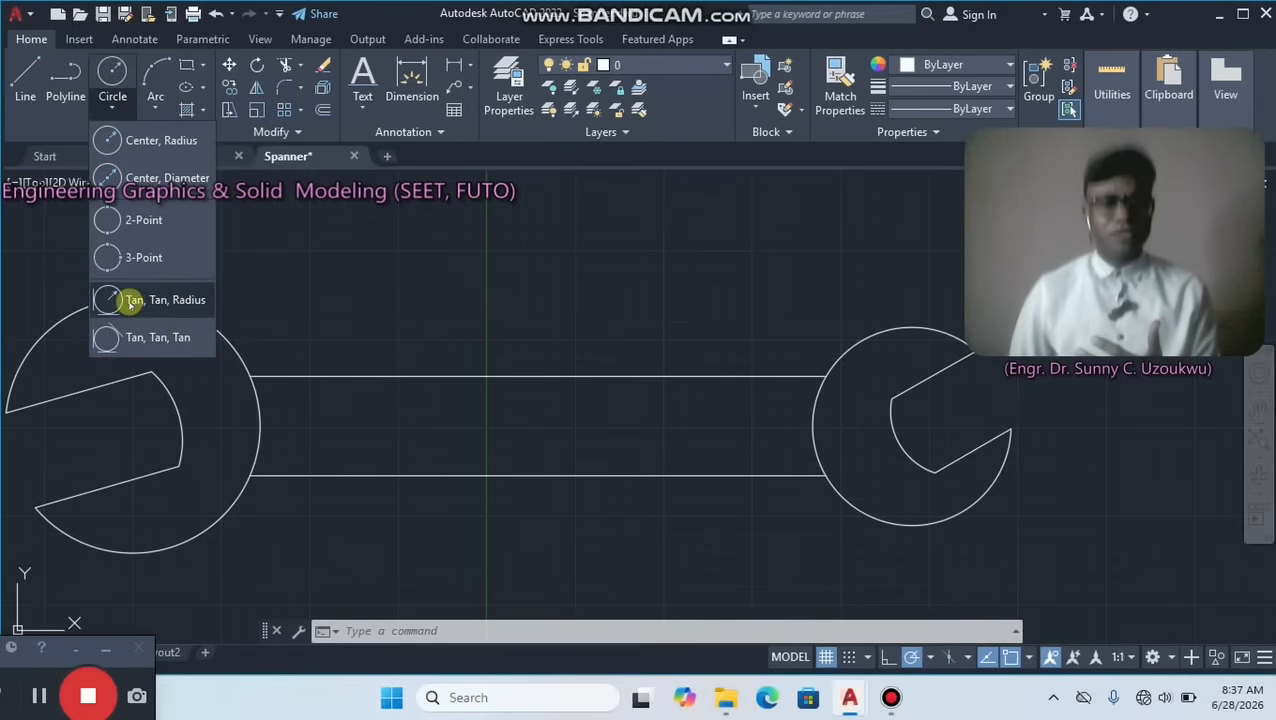
click(127, 301)
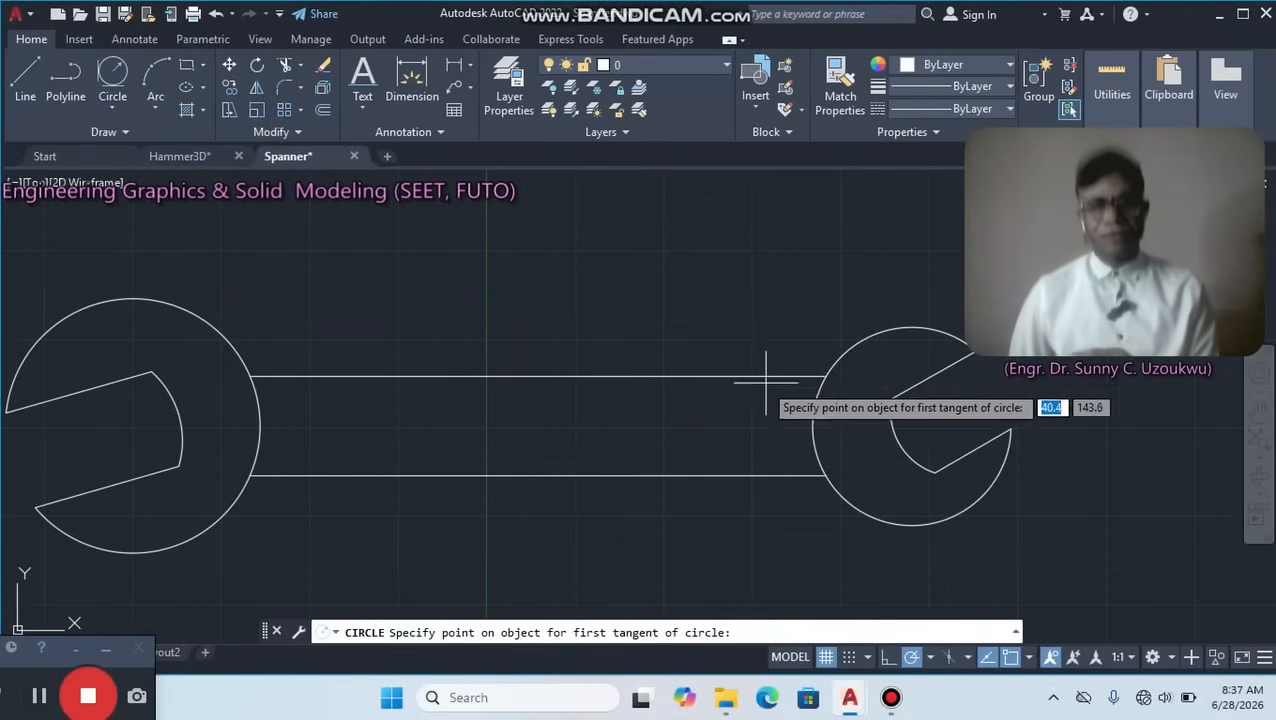
click(760, 373)
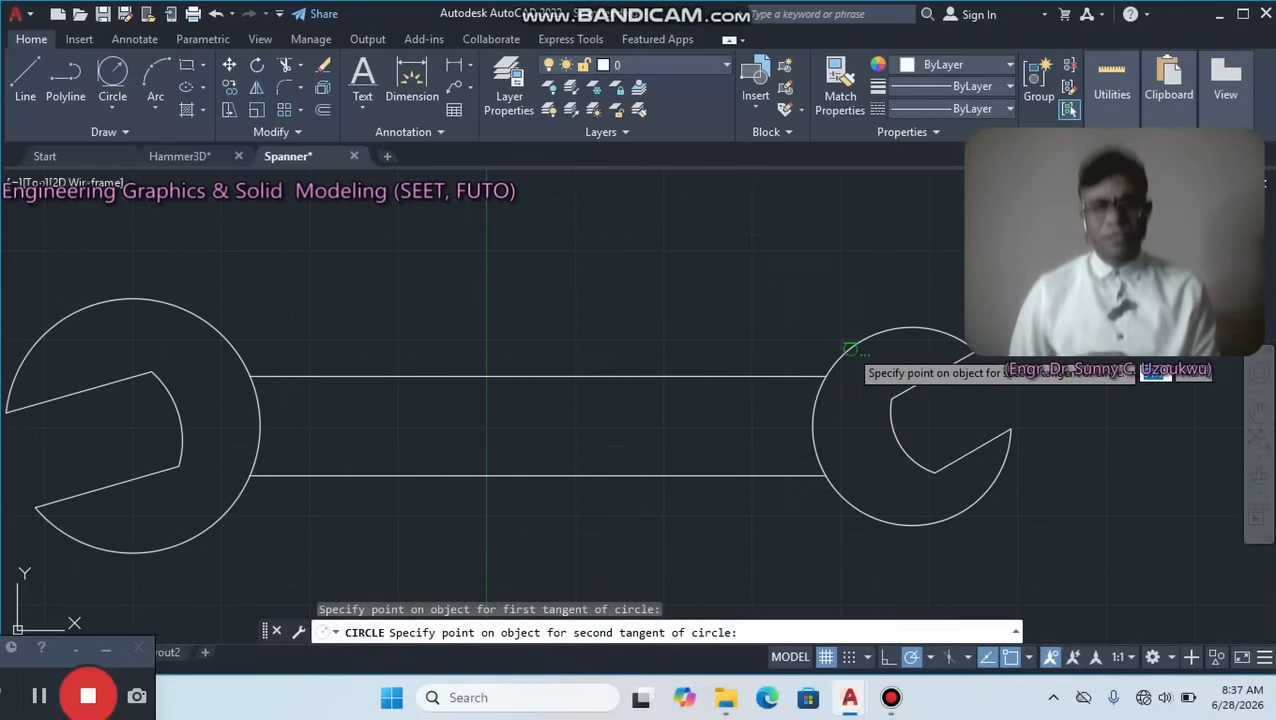
click(850, 357)
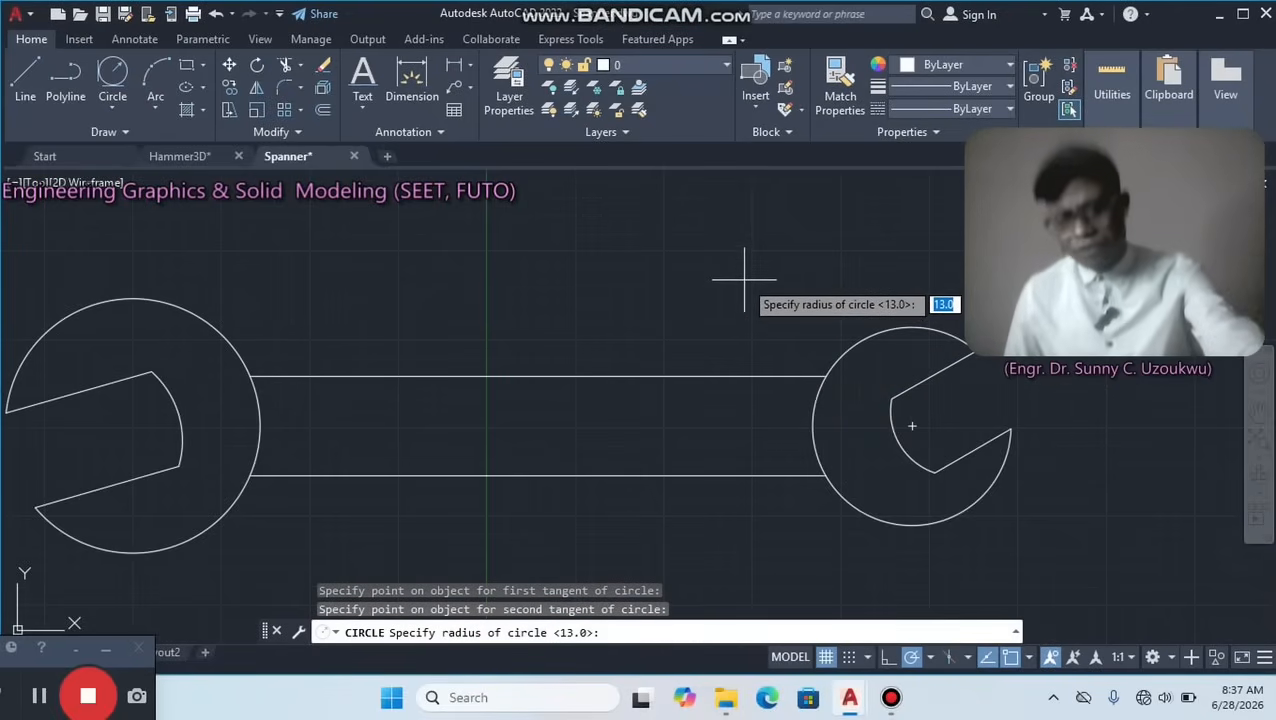
text(23)
key(Return)
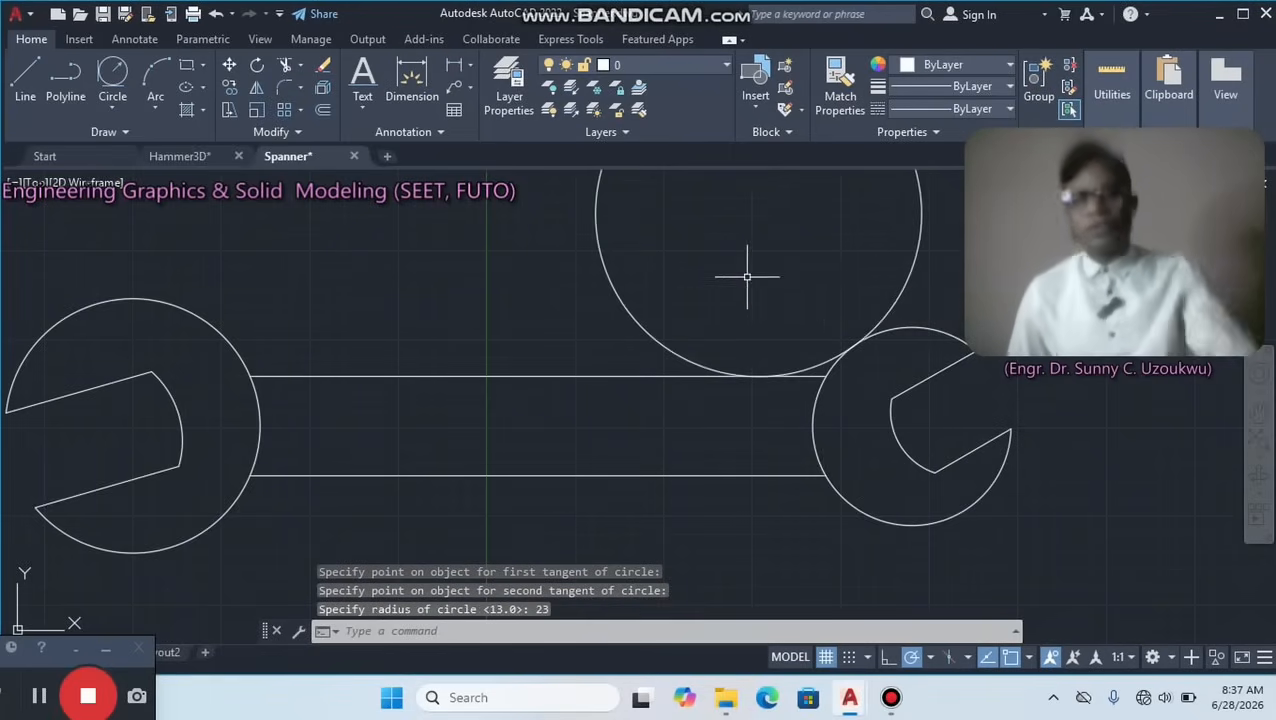
scroll(768, 280, down, 2)
scroll(956, 341, down, 2)
middle_drag(942, 325, 698, 388)
scroll(670, 376, up, 2)
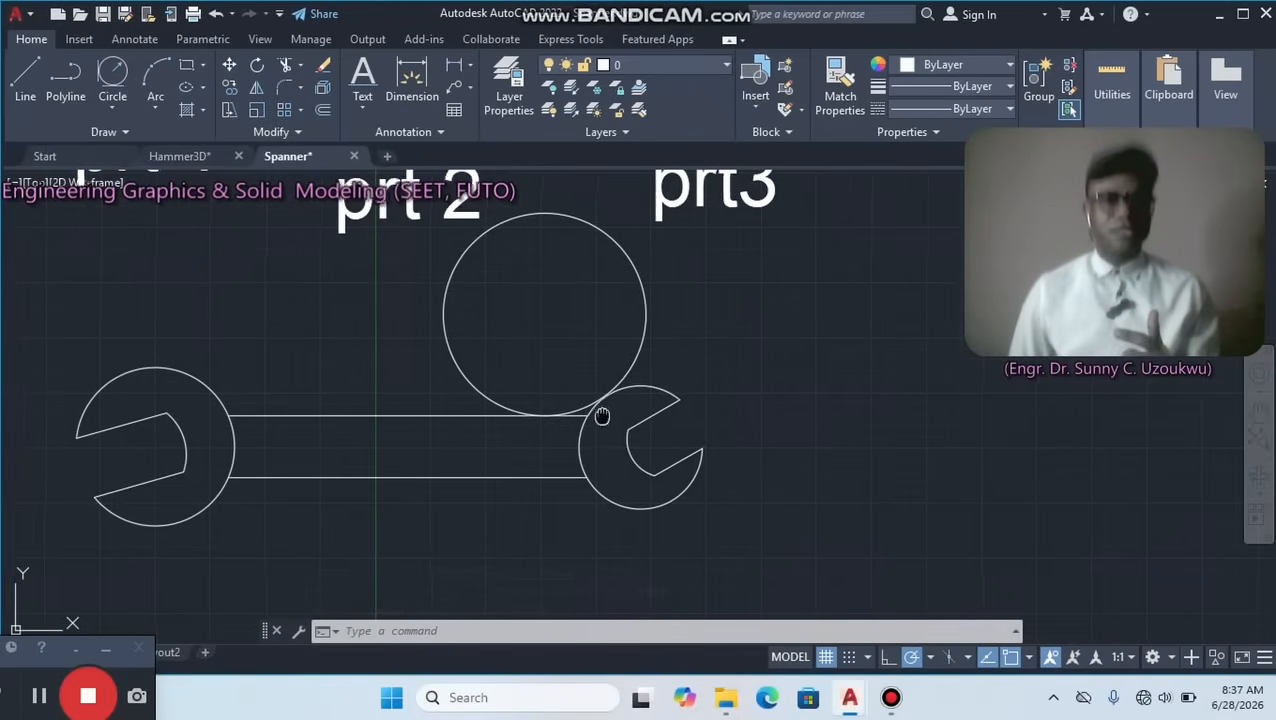
Draw a Tan, Tan, Radius circle of radius 23 below the handle, tangent to its lower line and the right head's outer circle.
middle_drag(598, 413, 581, 320)
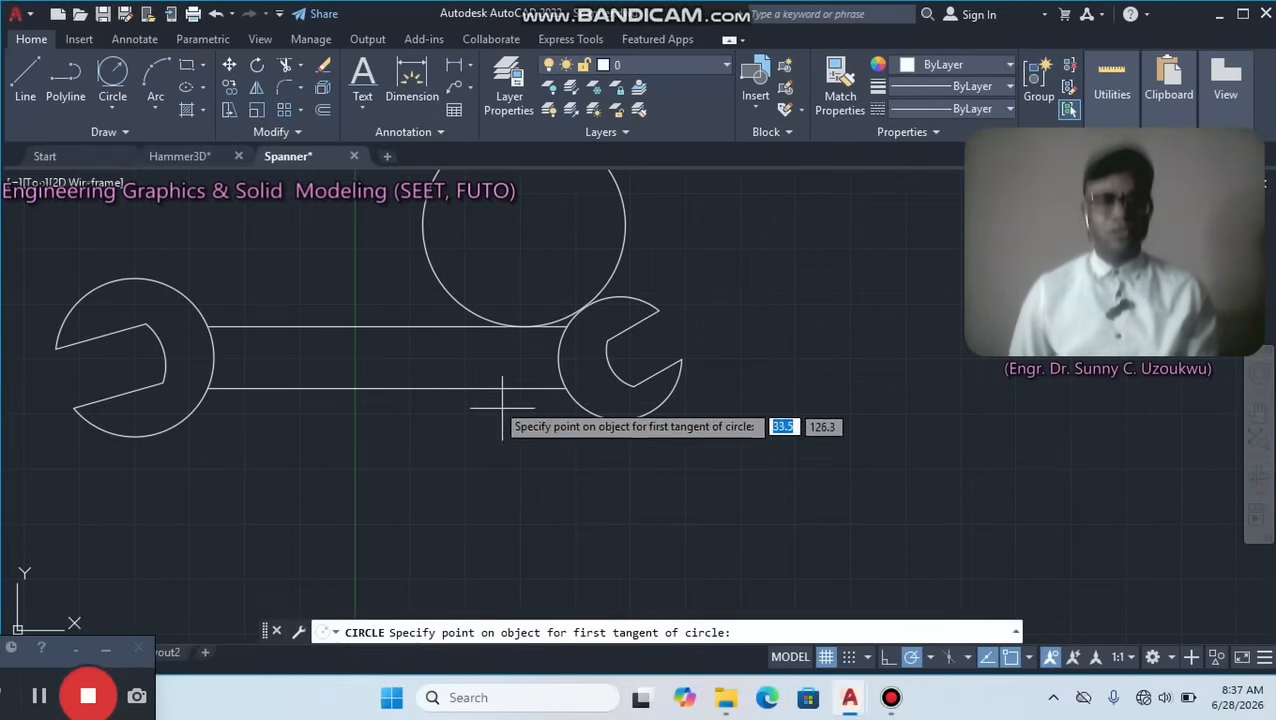
click(519, 387)
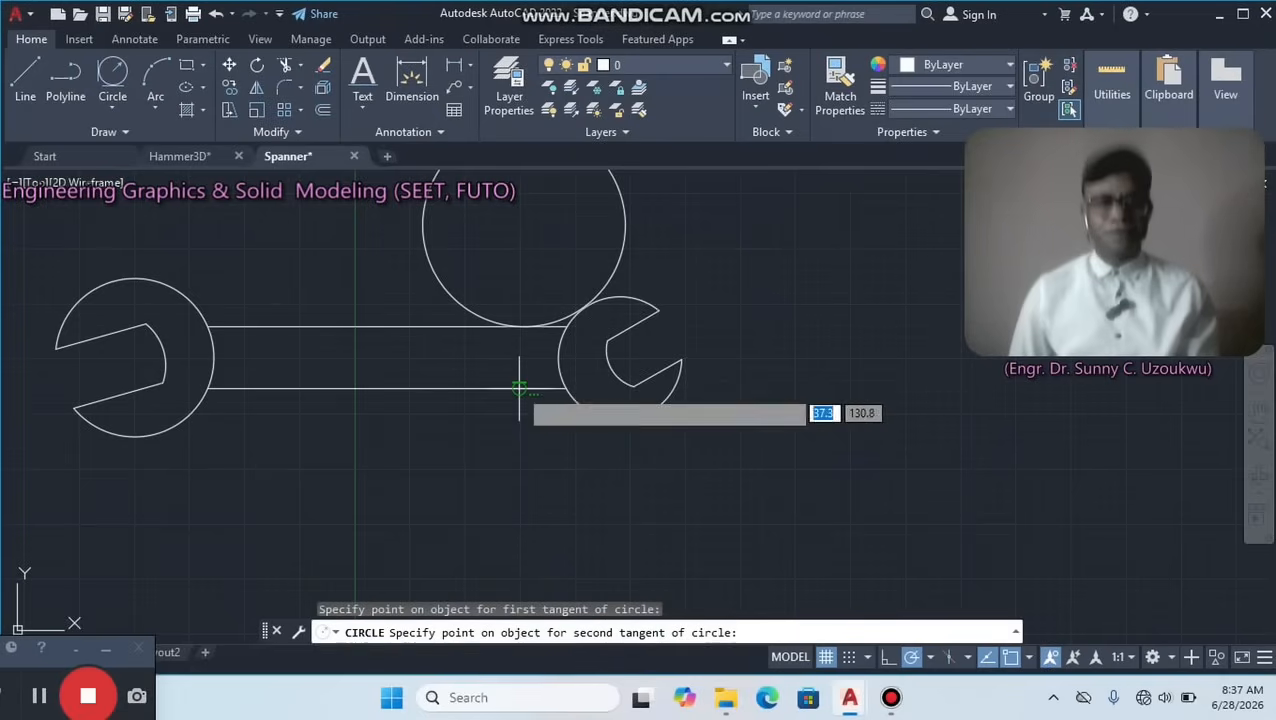
click(589, 411)
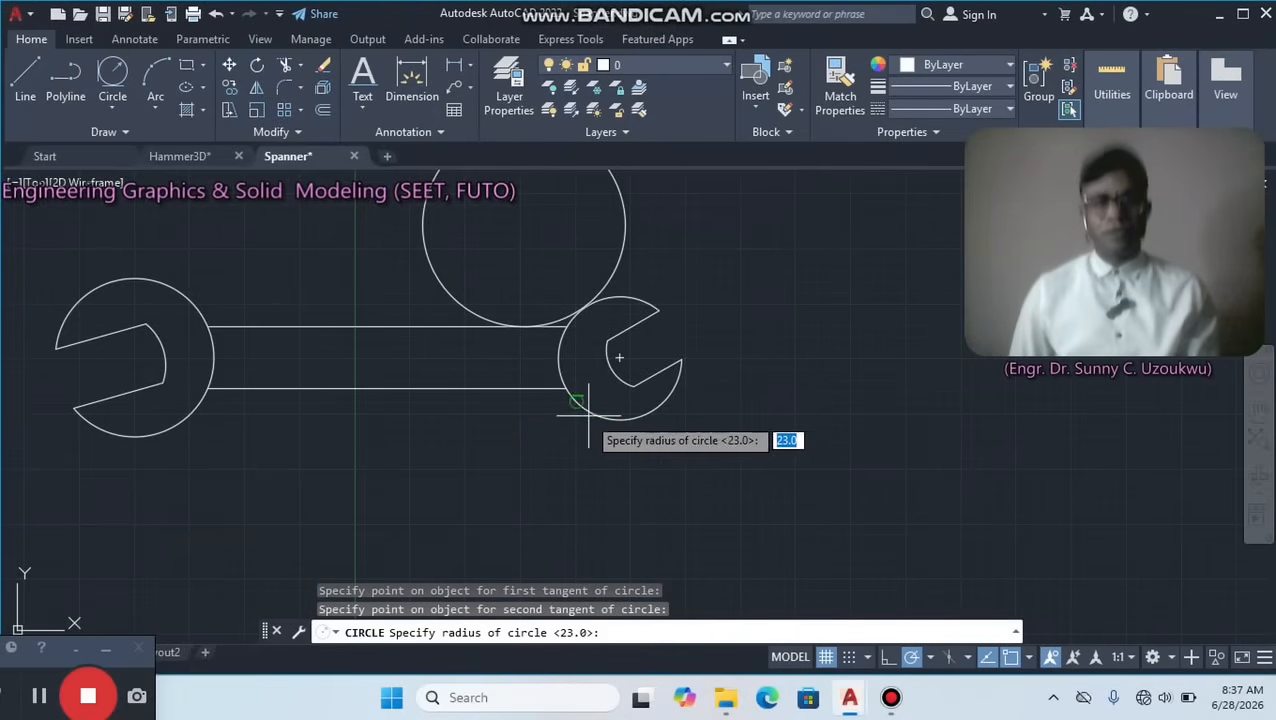
key(Return)
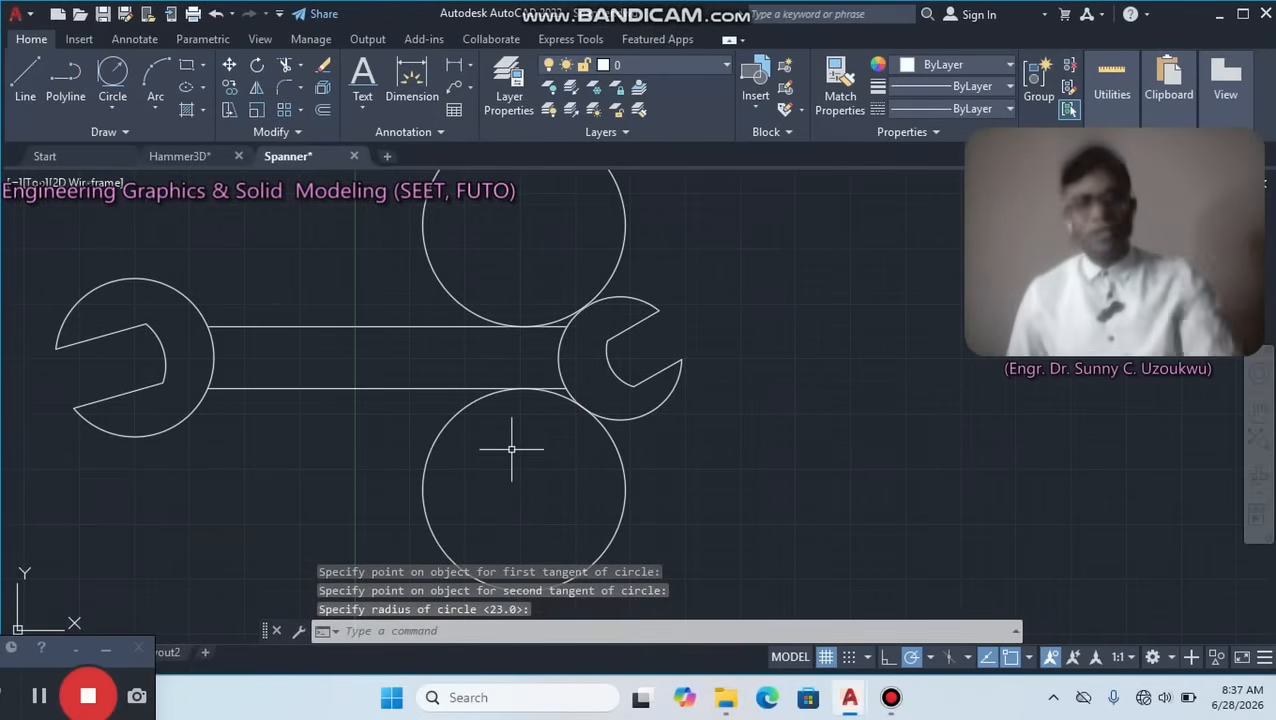
Draw a Tan, Tan, Radius circle of radius 47 above the handle, tangent to the left head's outer circle and the handle's upper line.
scroll(533, 435, down, 2)
middle_drag(362, 368, 452, 430)
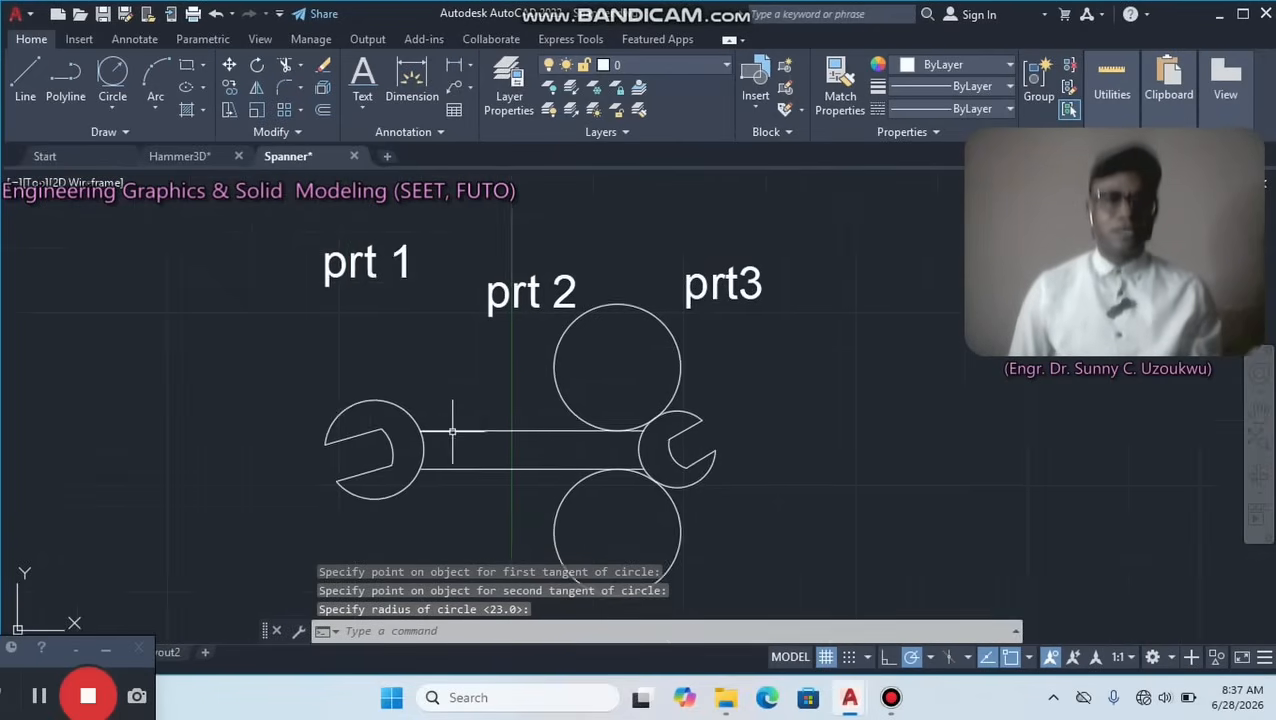
scroll(405, 440, up, 1)
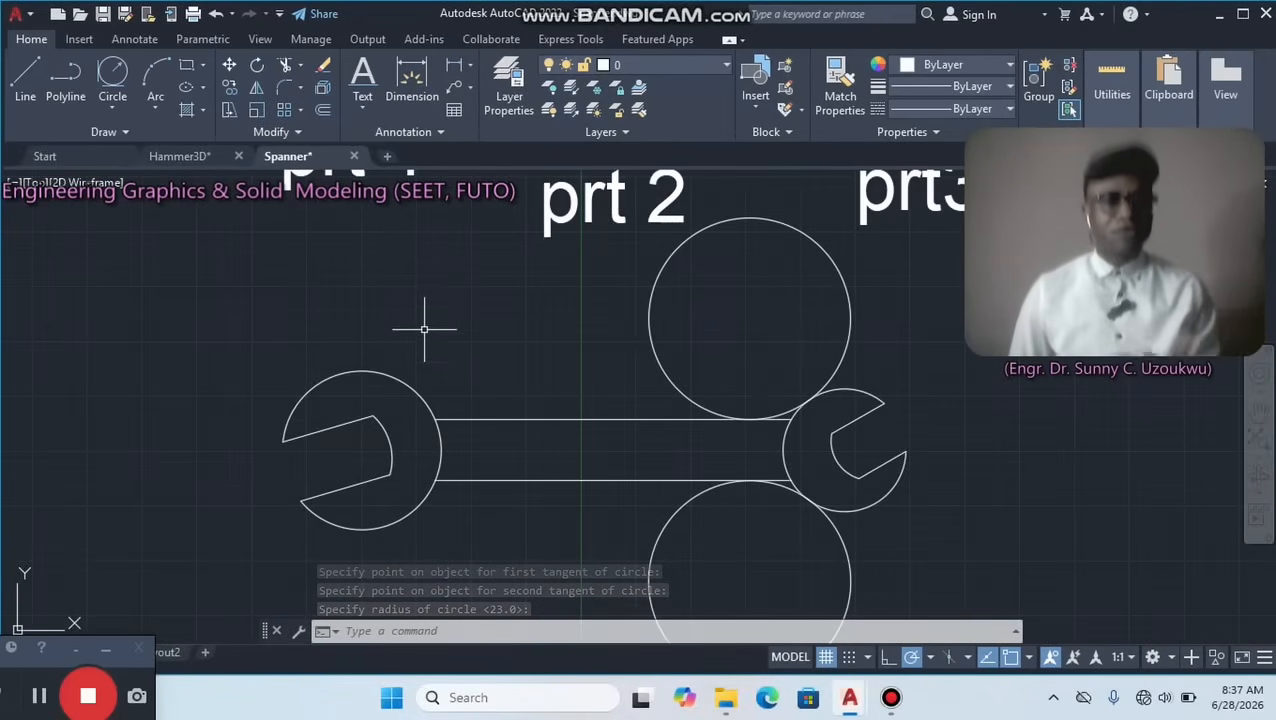
click(108, 76)
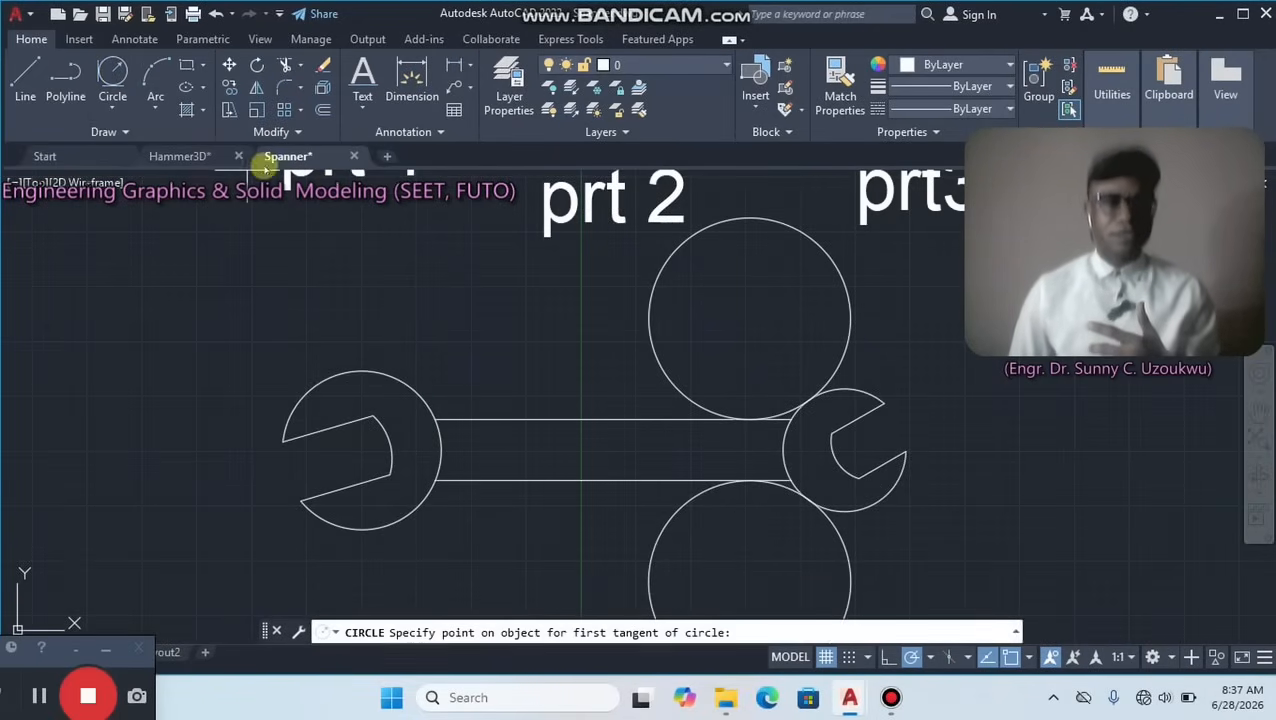
click(421, 395)
click(497, 418)
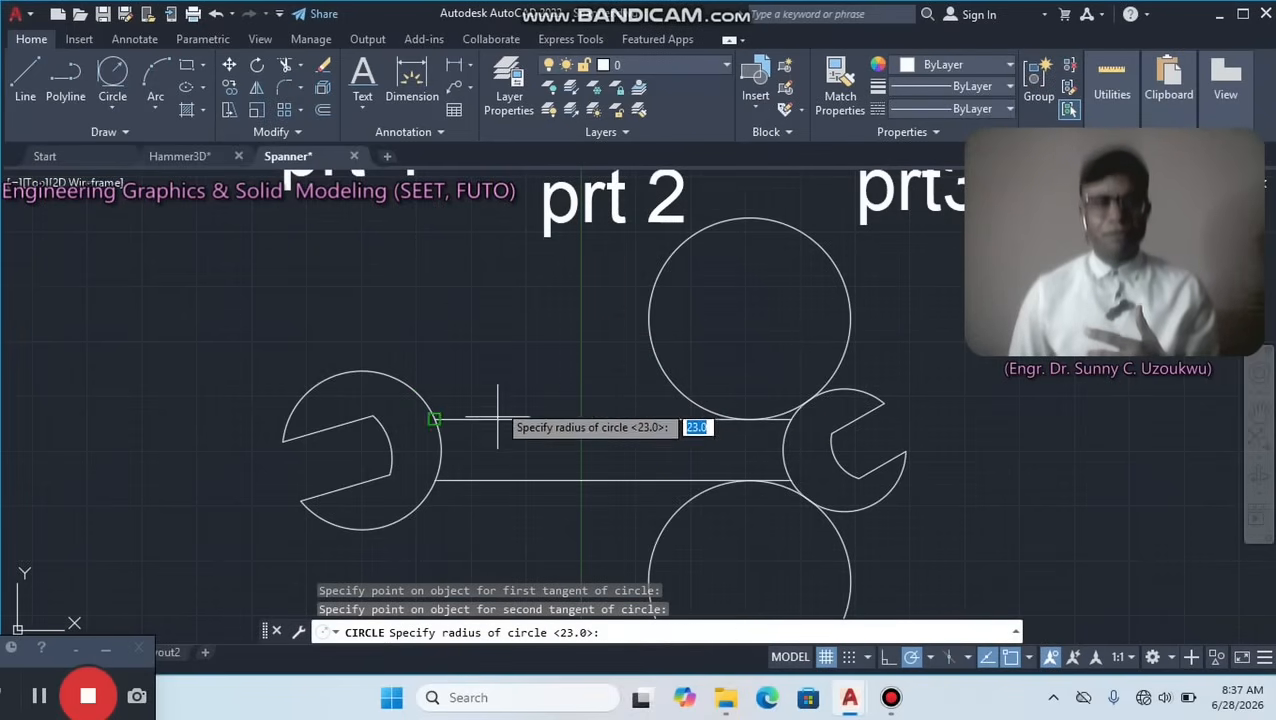
text(4)
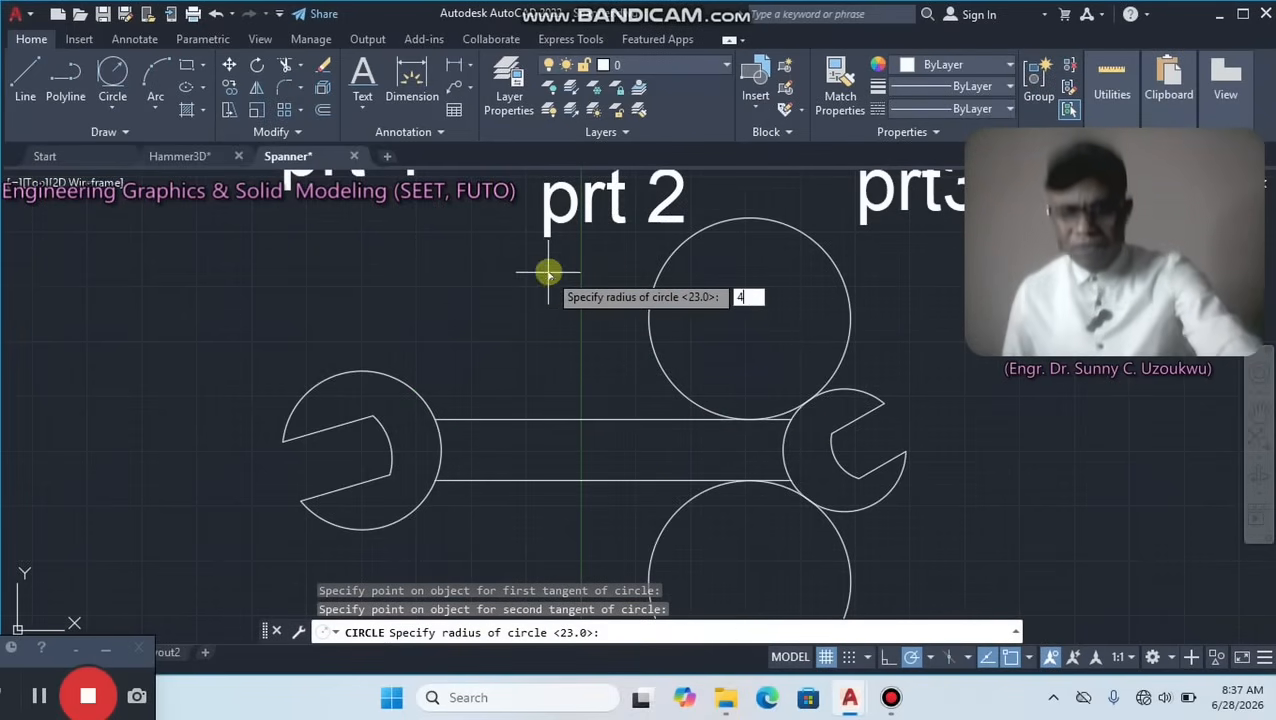
text(7)
key(Return)
Draw a Tan, Tan, Radius circle of radius 47 below the handle, tangent to the left head's outer circle and the handle's lower line.
scroll(548, 275, down, 2)
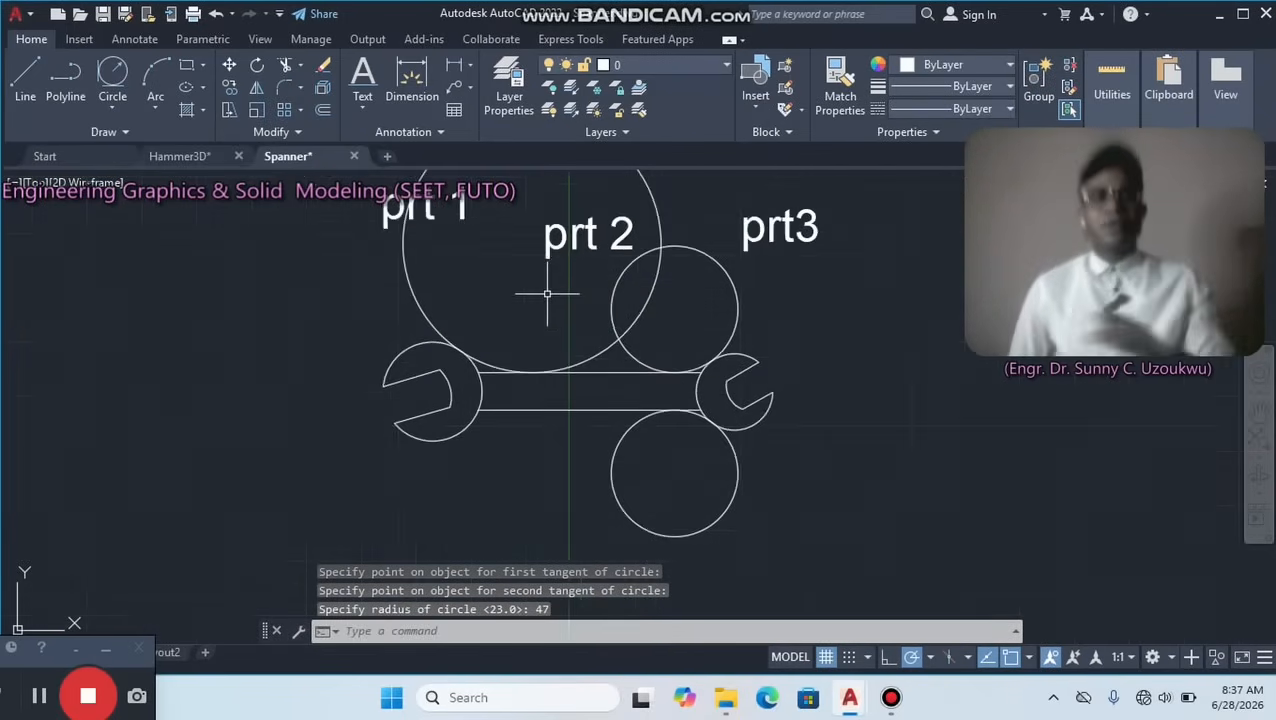
click(113, 90)
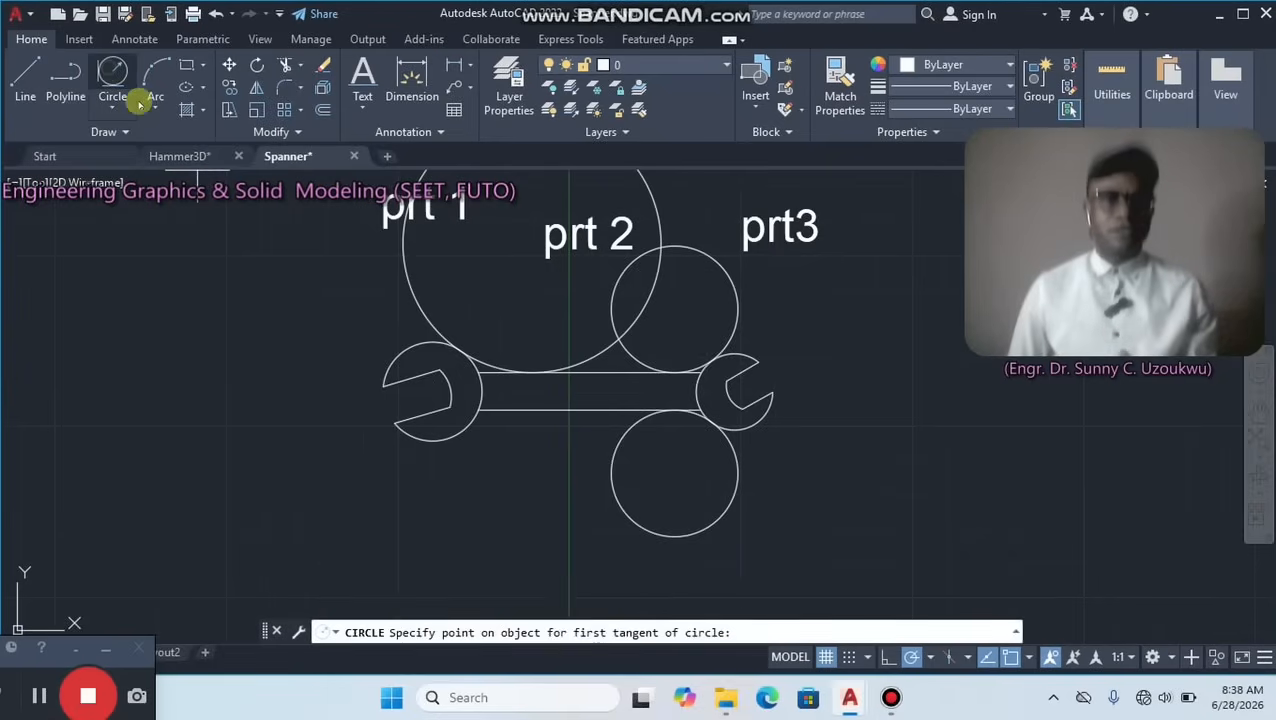
click(447, 433)
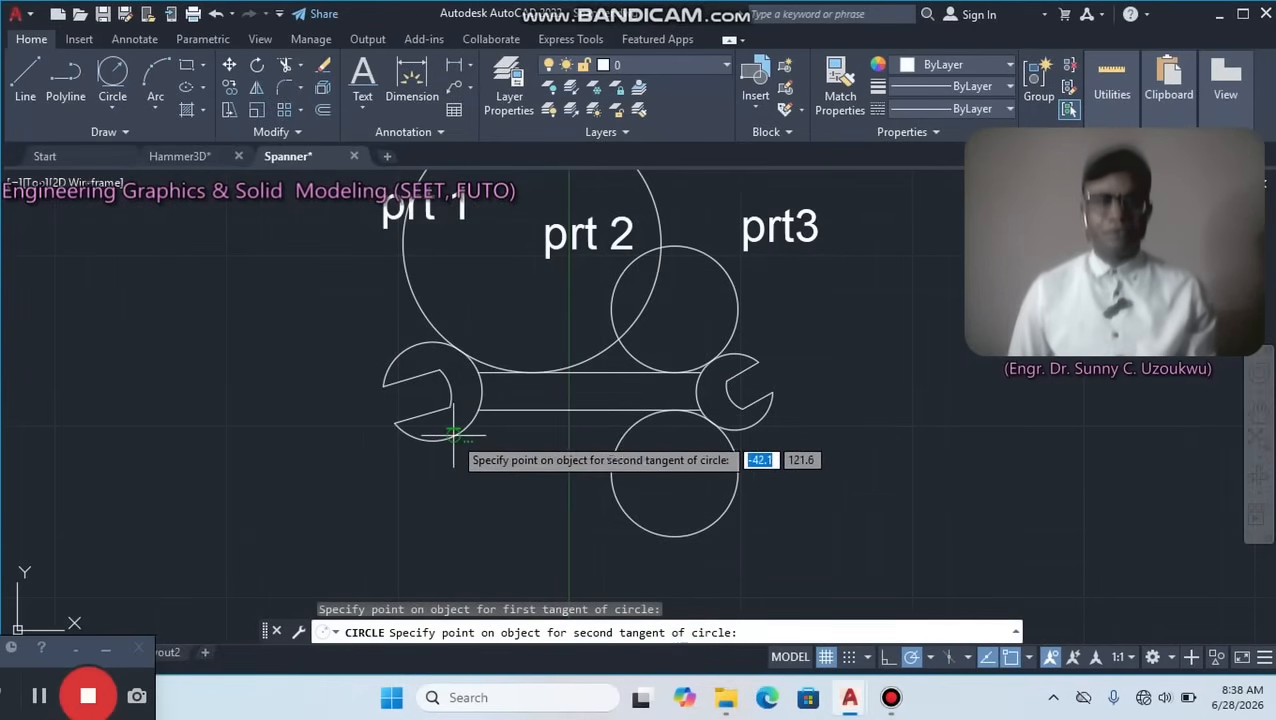
click(521, 412)
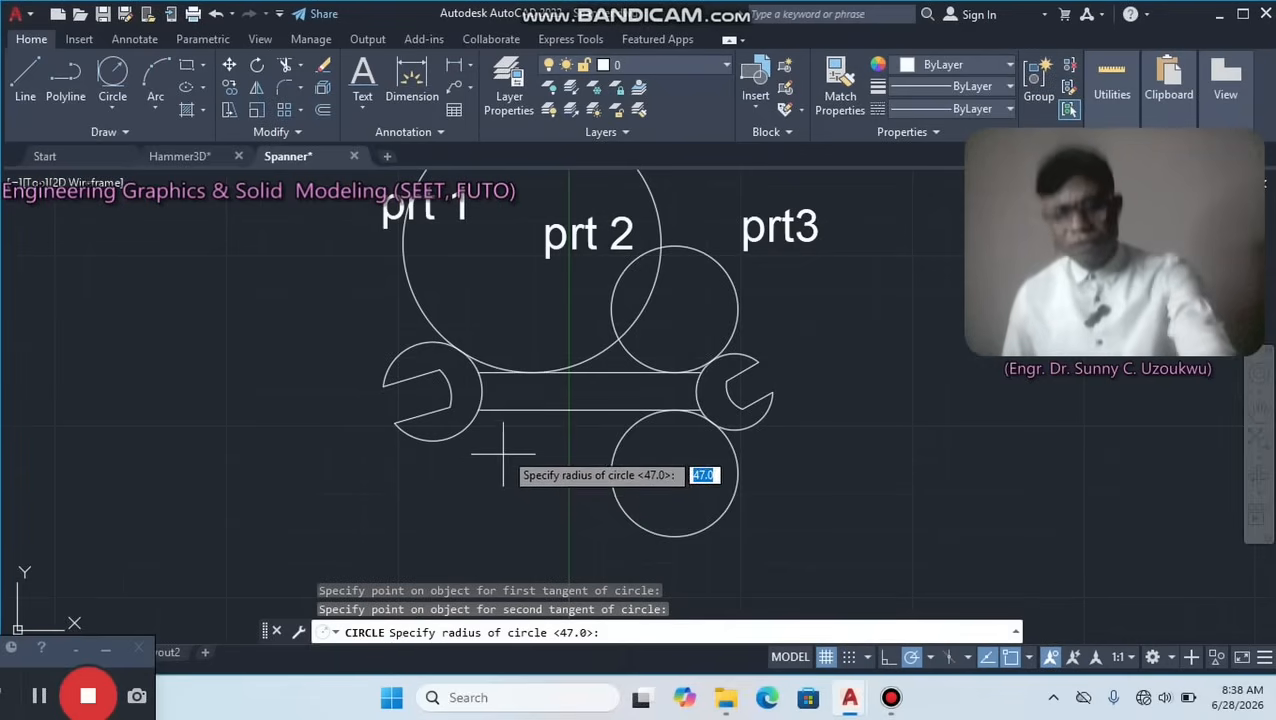
key(Return)
Trim away the outer portions of the two tangent circles above the handle, using fence selections across them.
scroll(548, 413, down, 5)
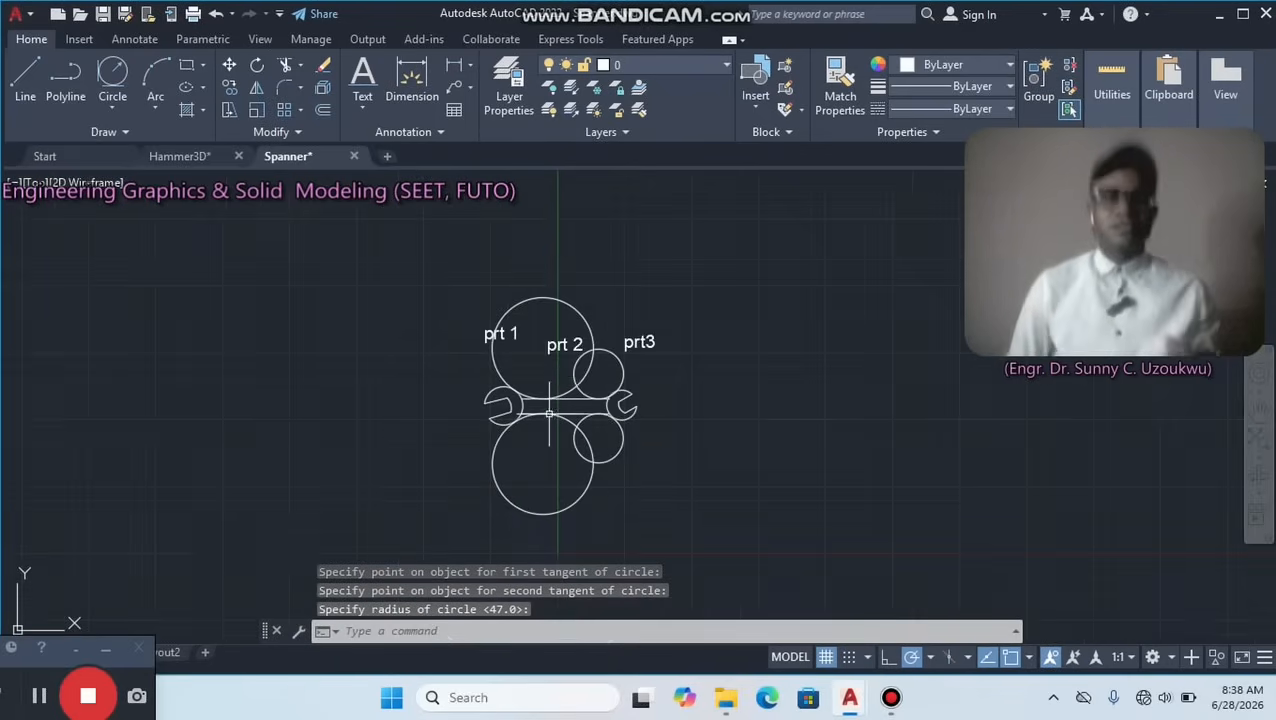
scroll(580, 378, up, 5)
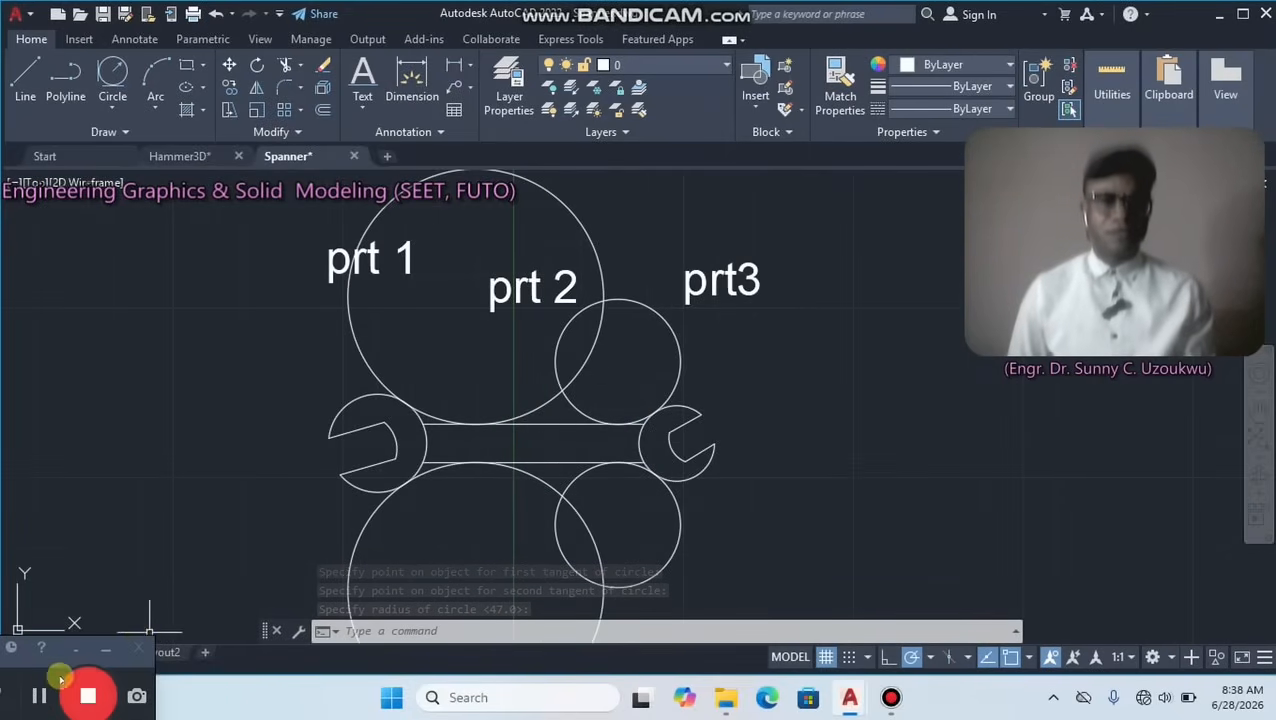
drag(60, 680, 39, 669)
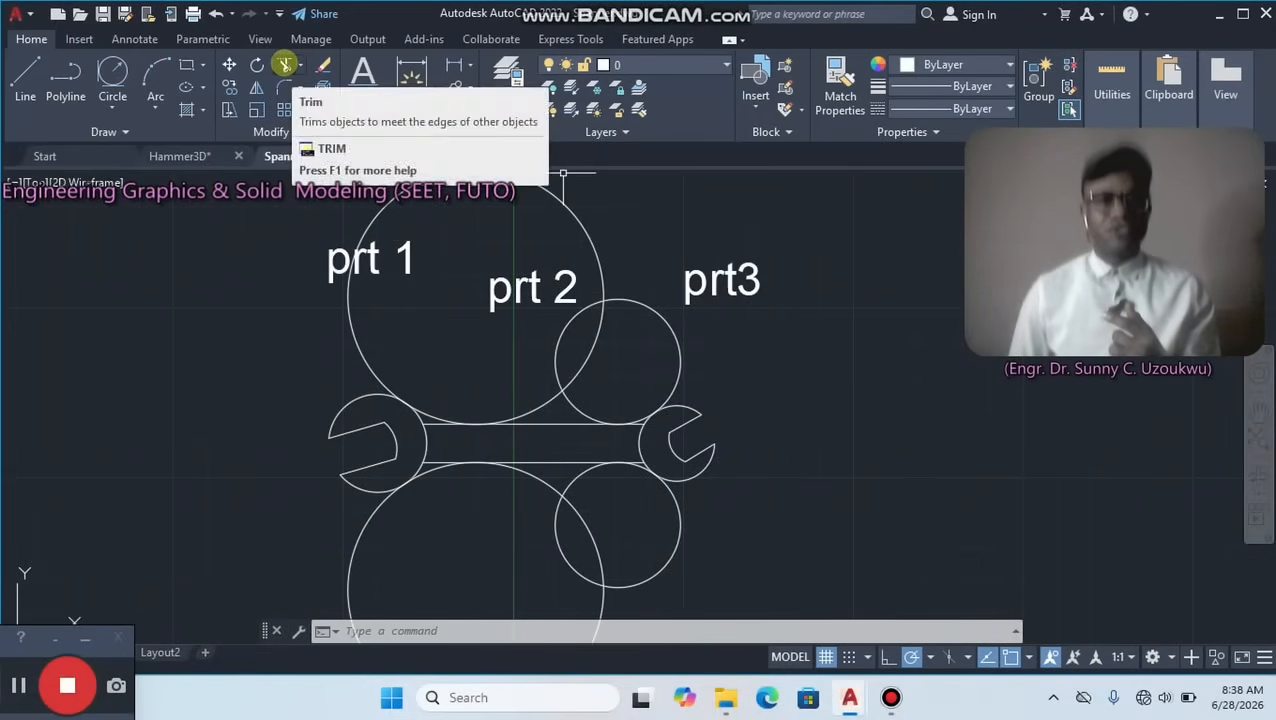
click(286, 64)
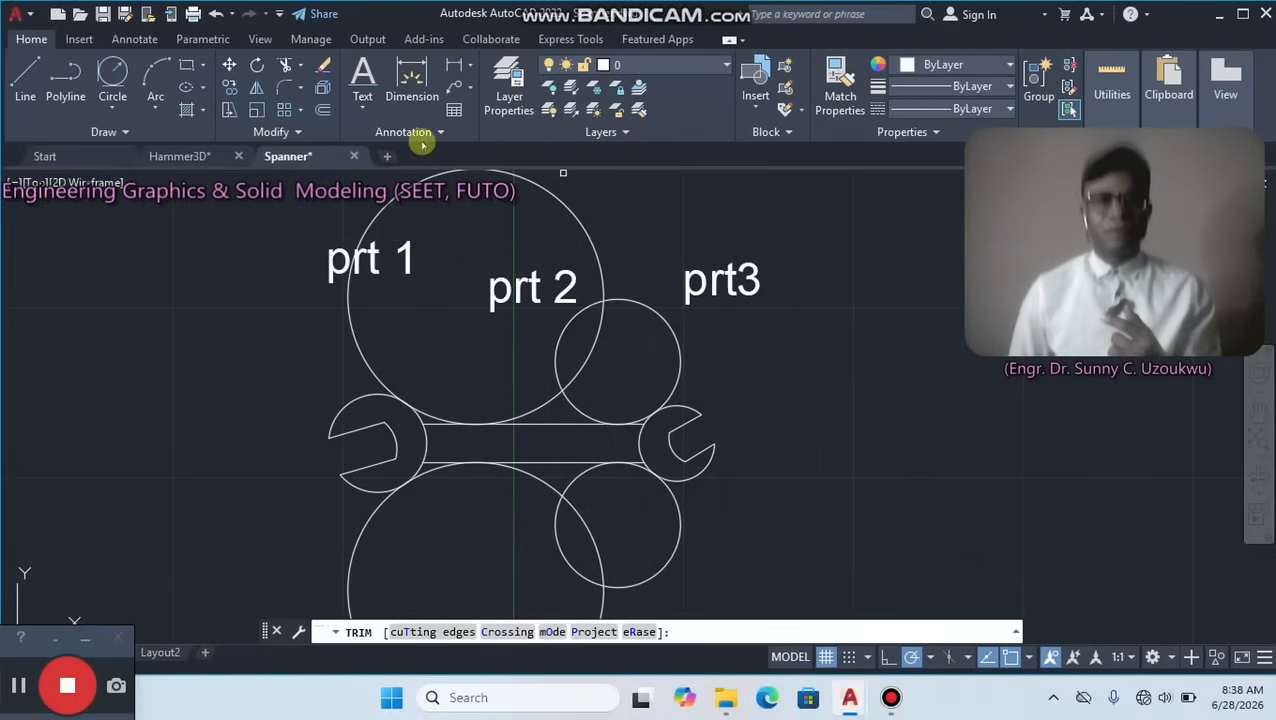
click(716, 369)
click(310, 325)
key(Return)
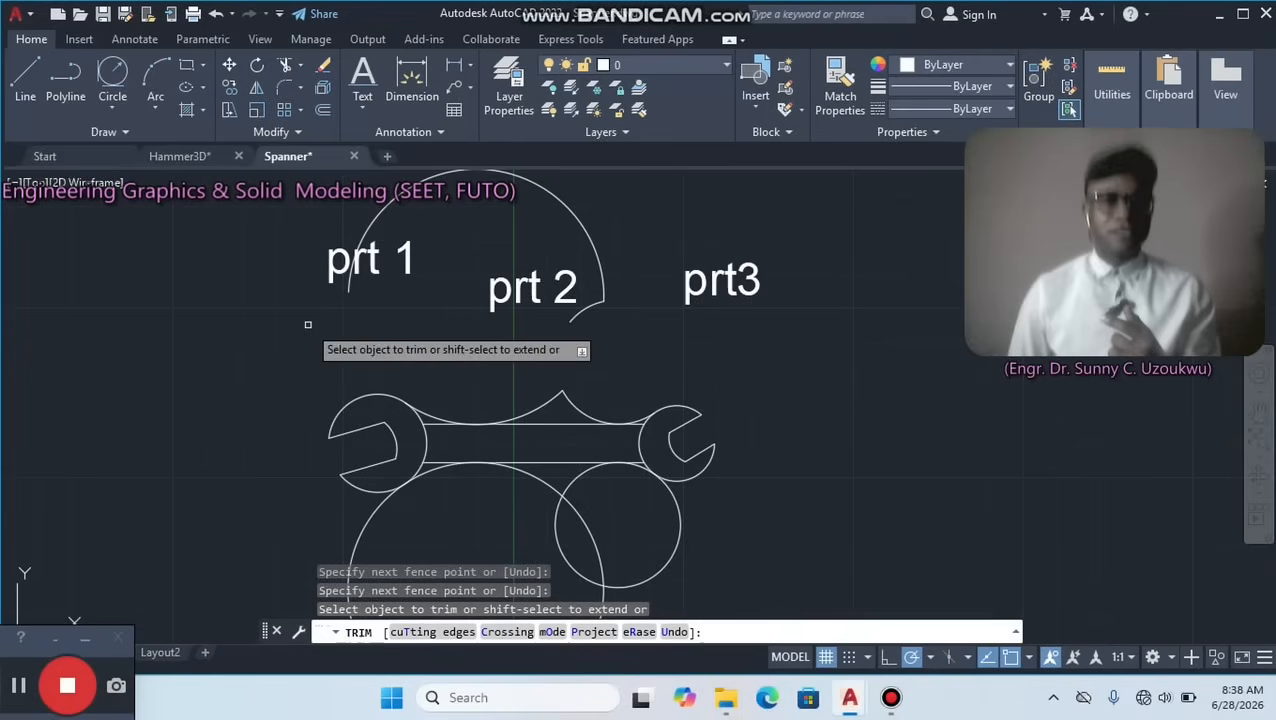
click(594, 342)
click(585, 205)
key(Return)
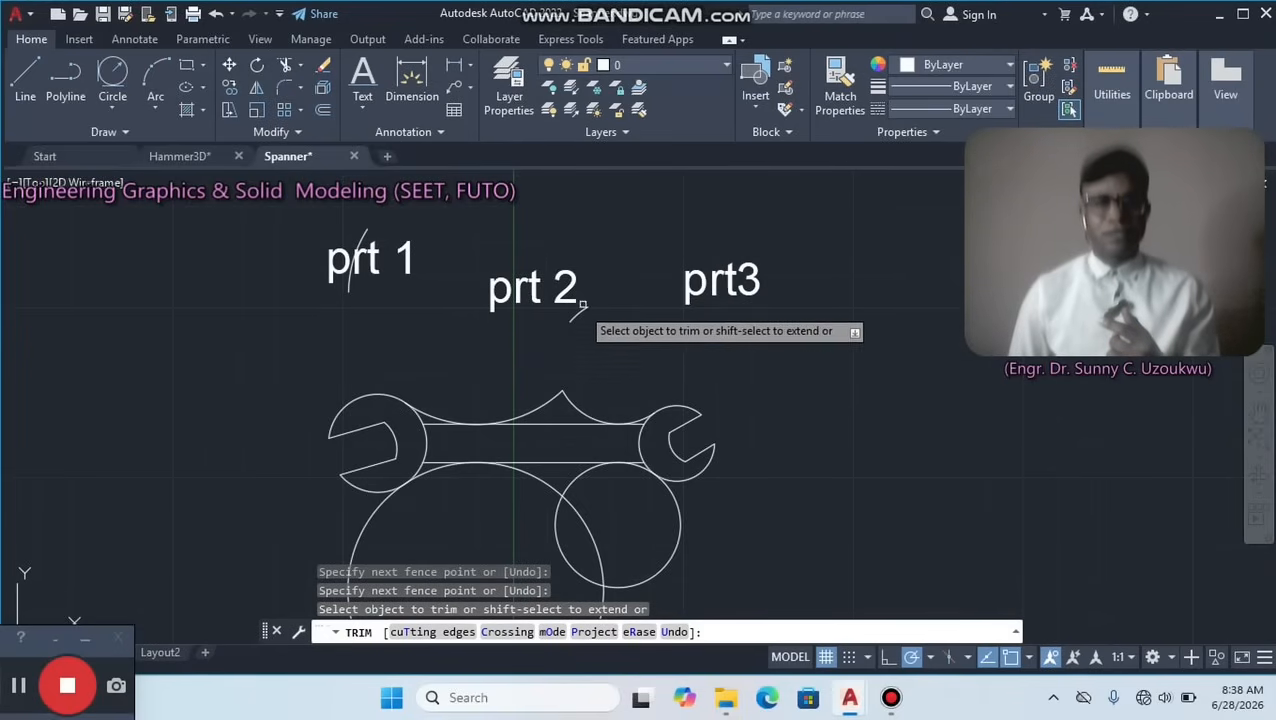
Trim the peak between the upper blend arcs and the upper handle line's stubs beside both heads.
scroll(505, 448, up, 4)
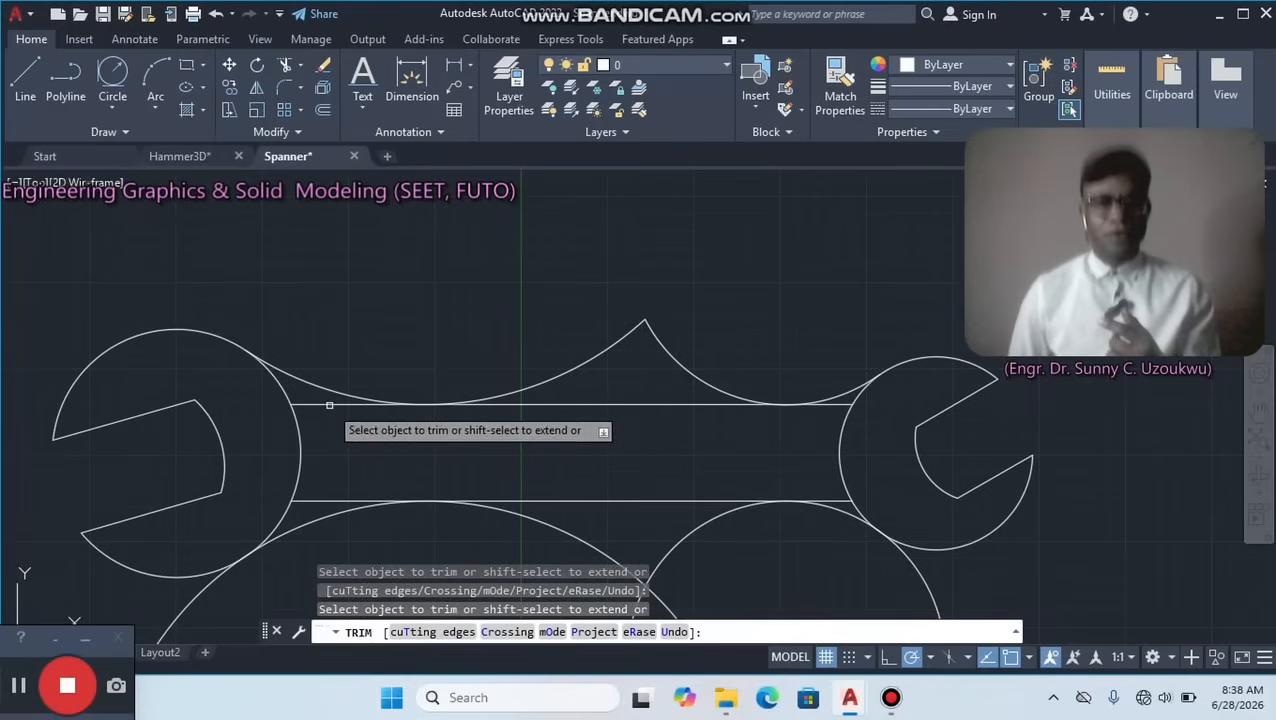
click(738, 351)
click(521, 340)
key(Return)
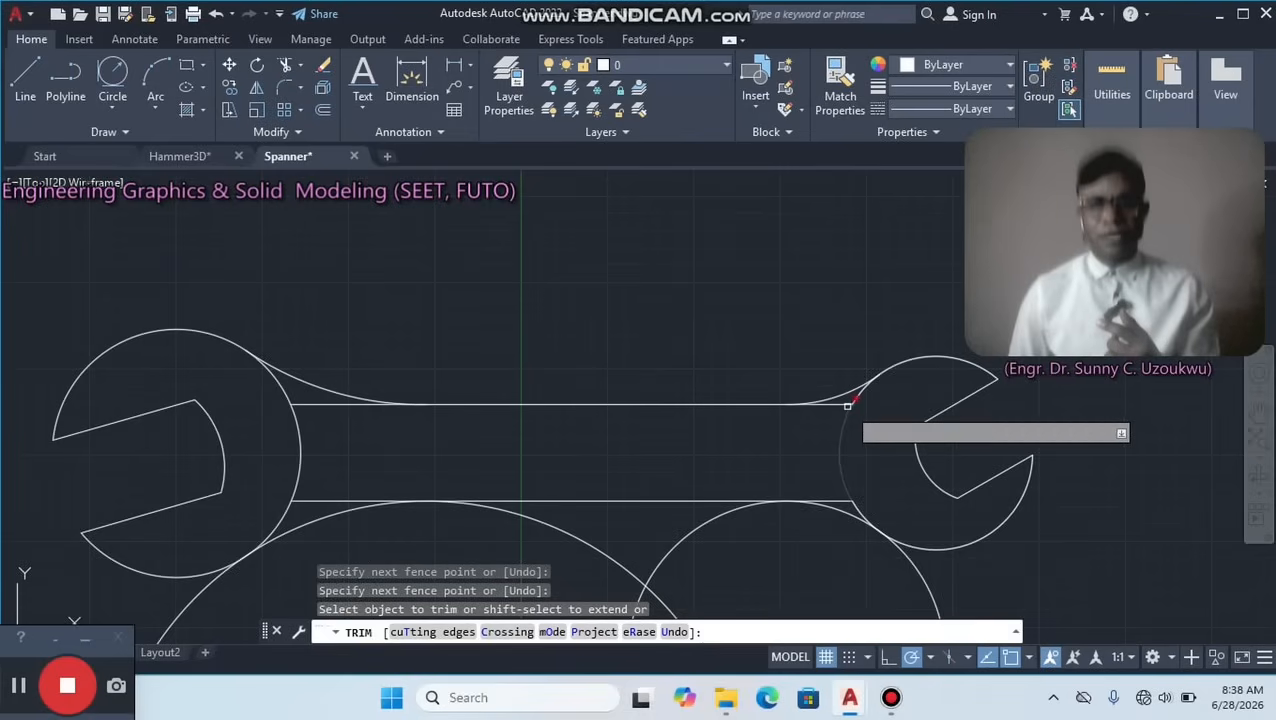
click(847, 405)
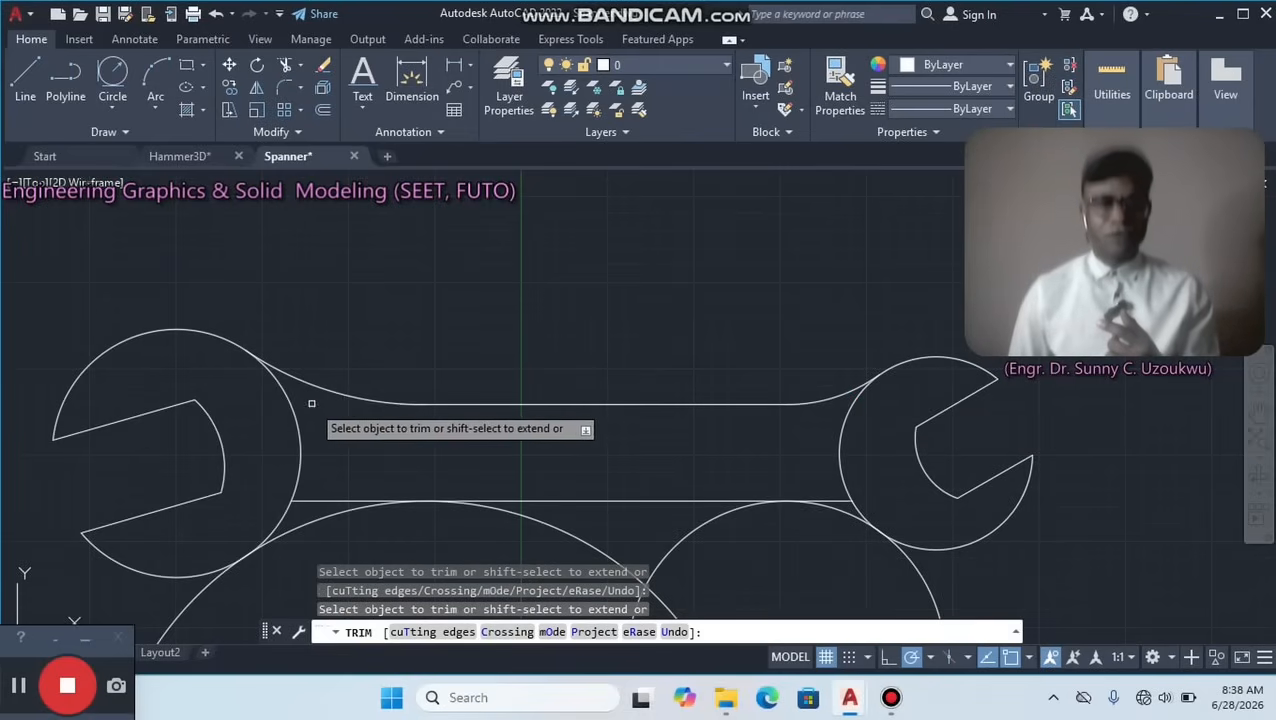
Trim away the outer portions of the two tangent circles below the handle with a fence across both.
scroll(396, 368, down, 2)
middle_drag(510, 427, 496, 171)
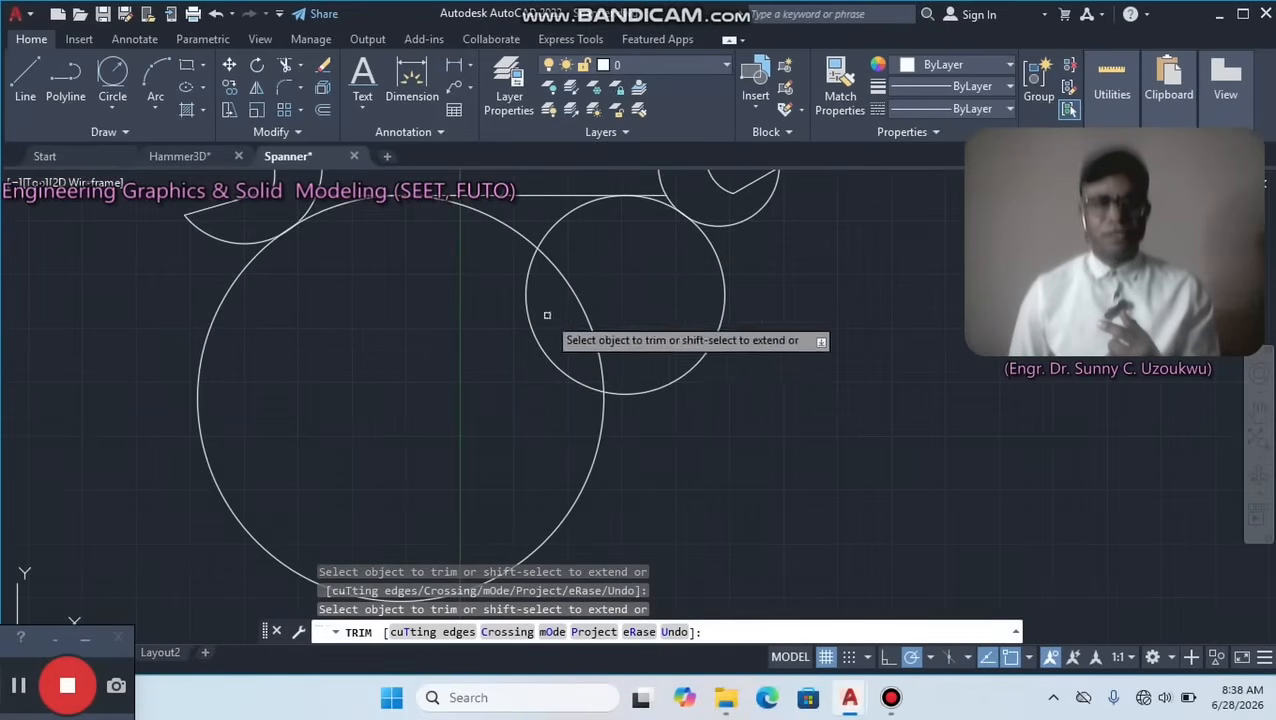
click(787, 358)
click(85, 335)
key(Return)
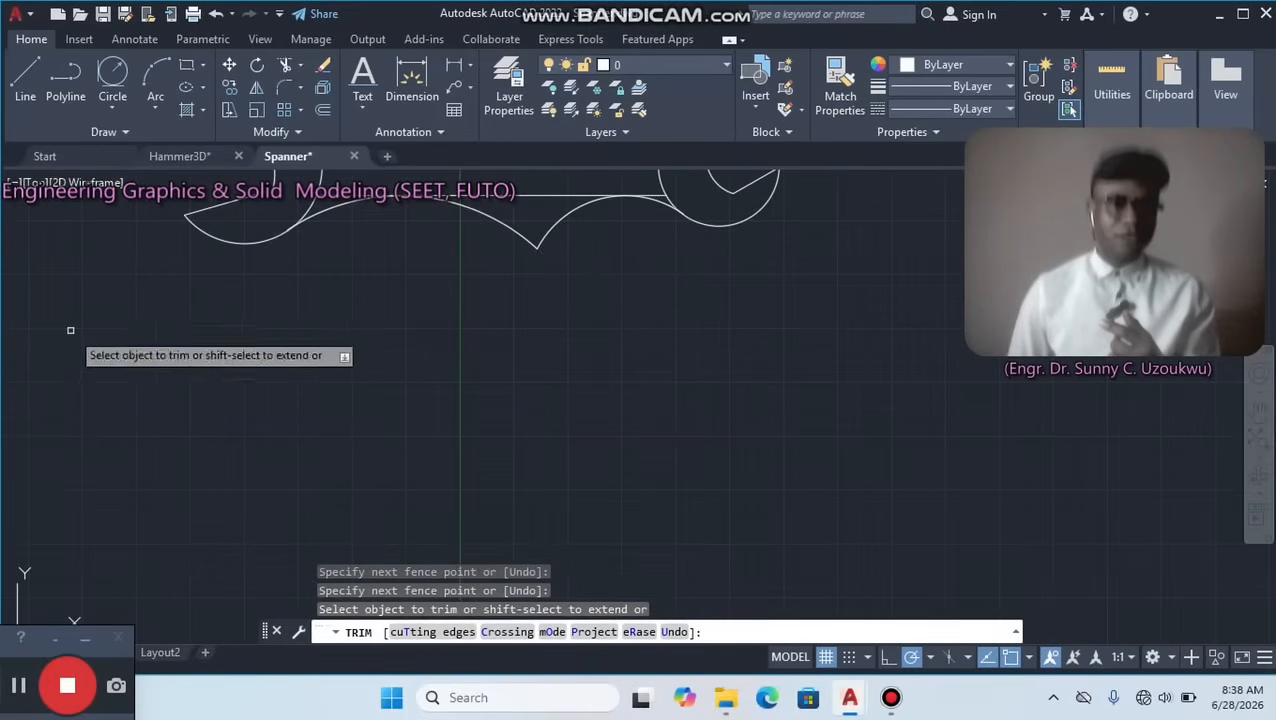
Trim the peak between the lower blend arcs and the lower handle line's stubs beside both heads, and end the Trim command.
middle_drag(448, 292, 452, 470)
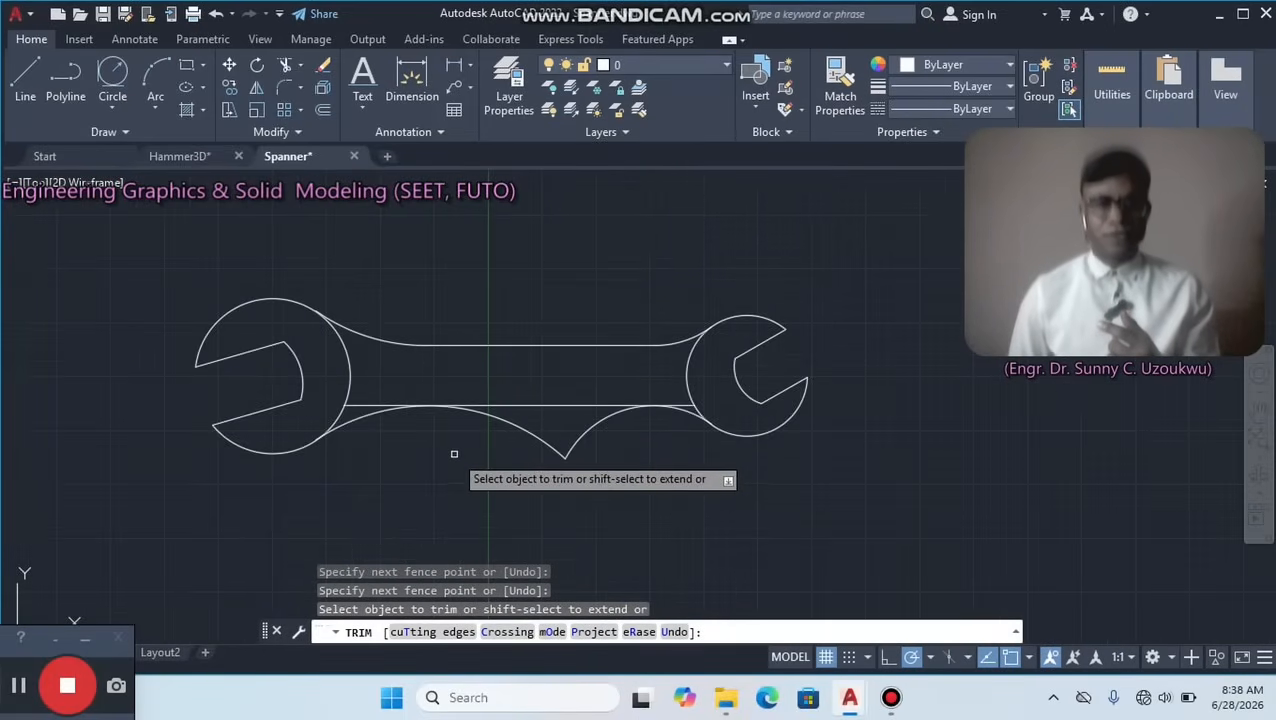
click(372, 404)
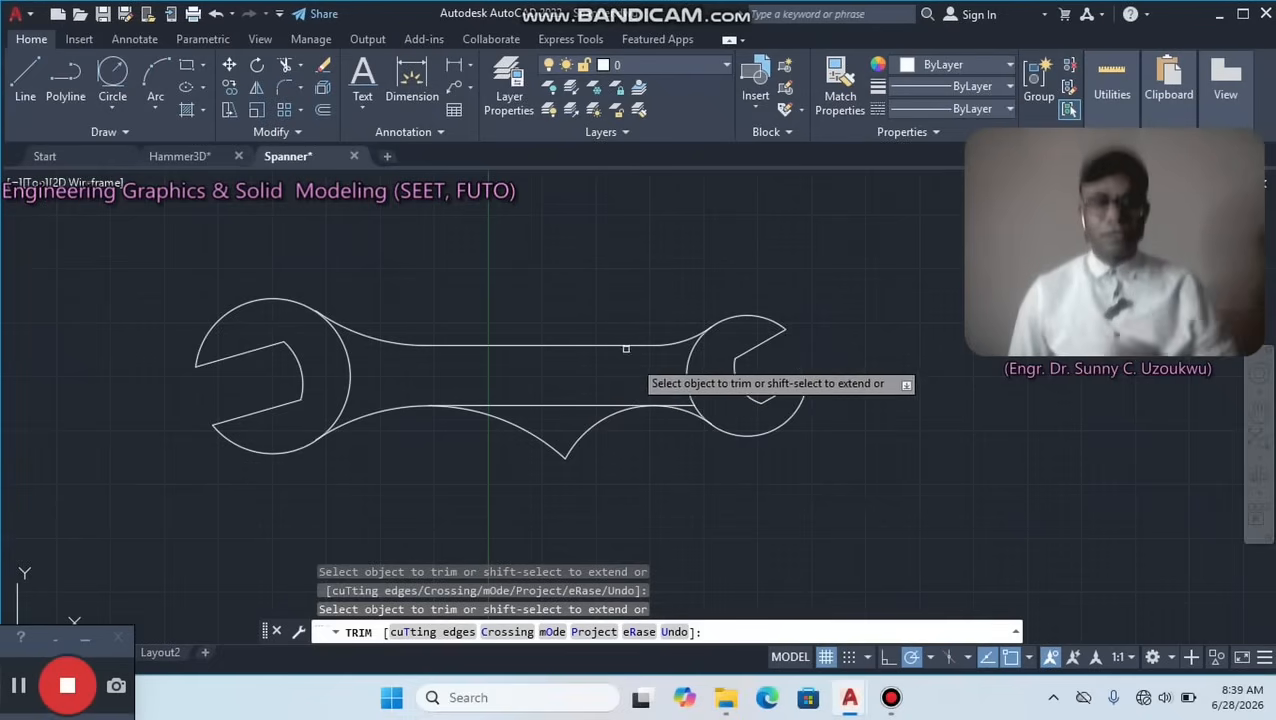
click(610, 446)
click(470, 421)
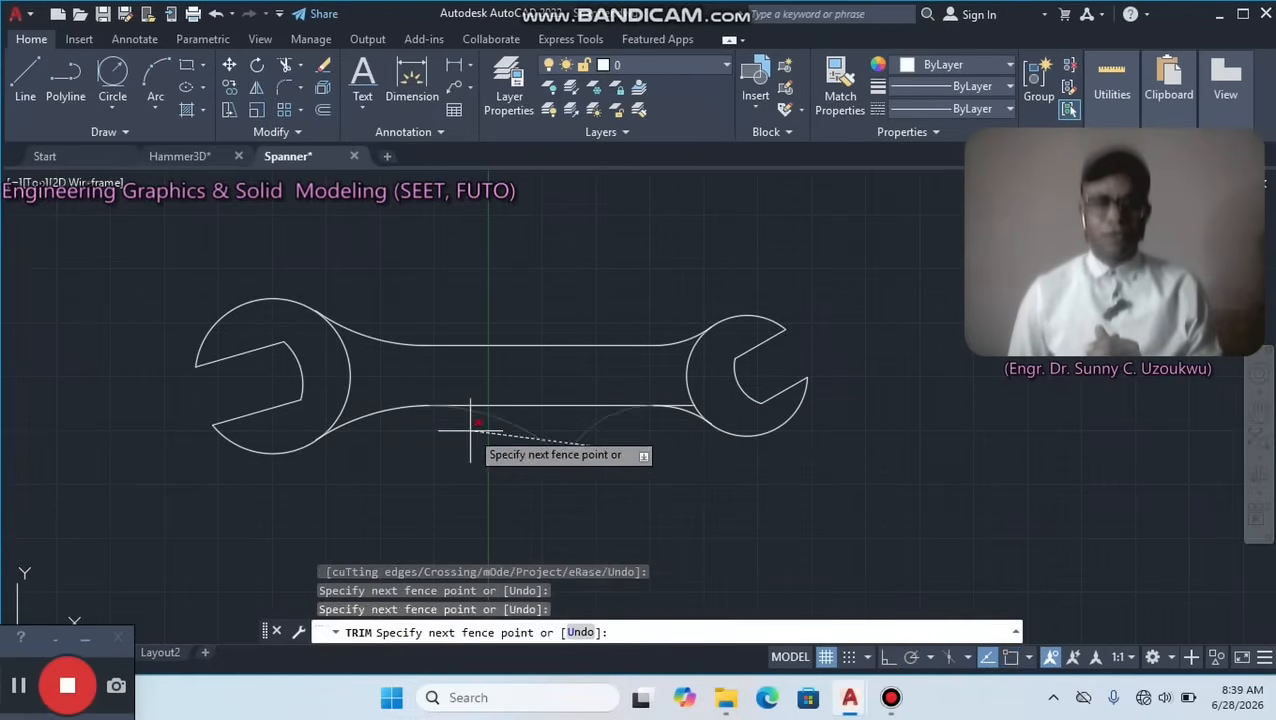
key(Return)
scroll(670, 405, up, 5)
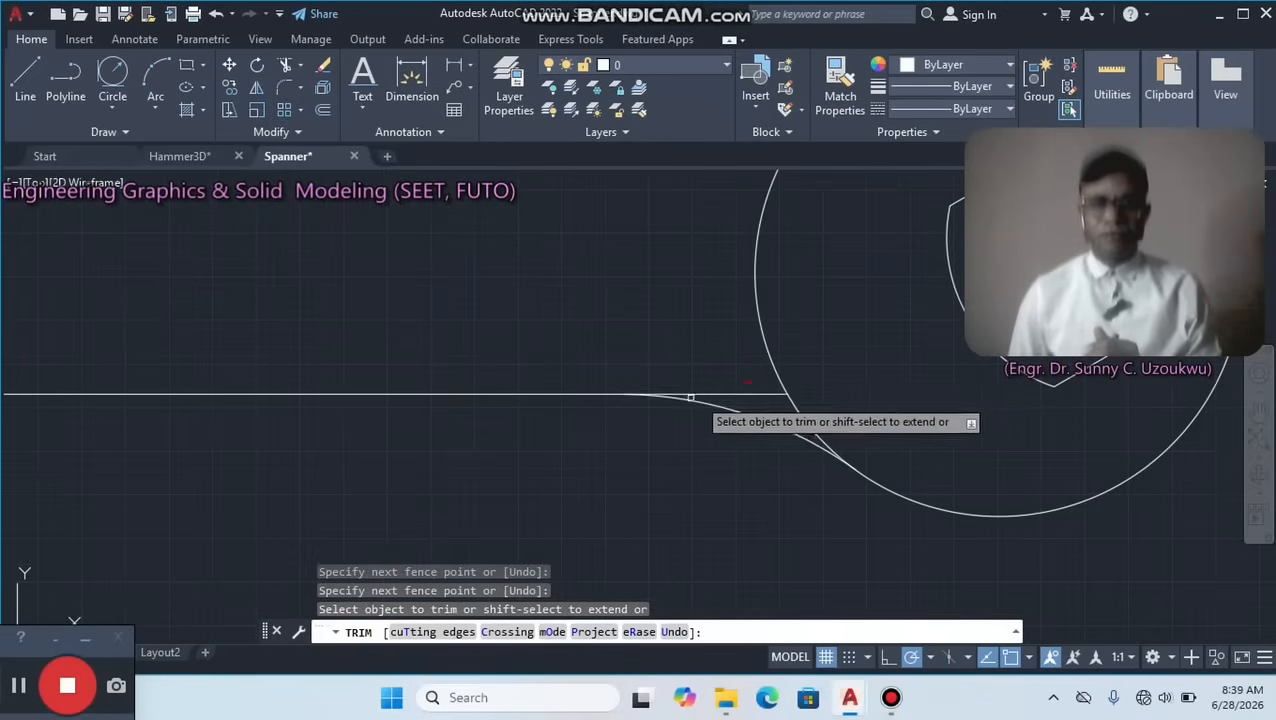
scroll(740, 393, down, 5)
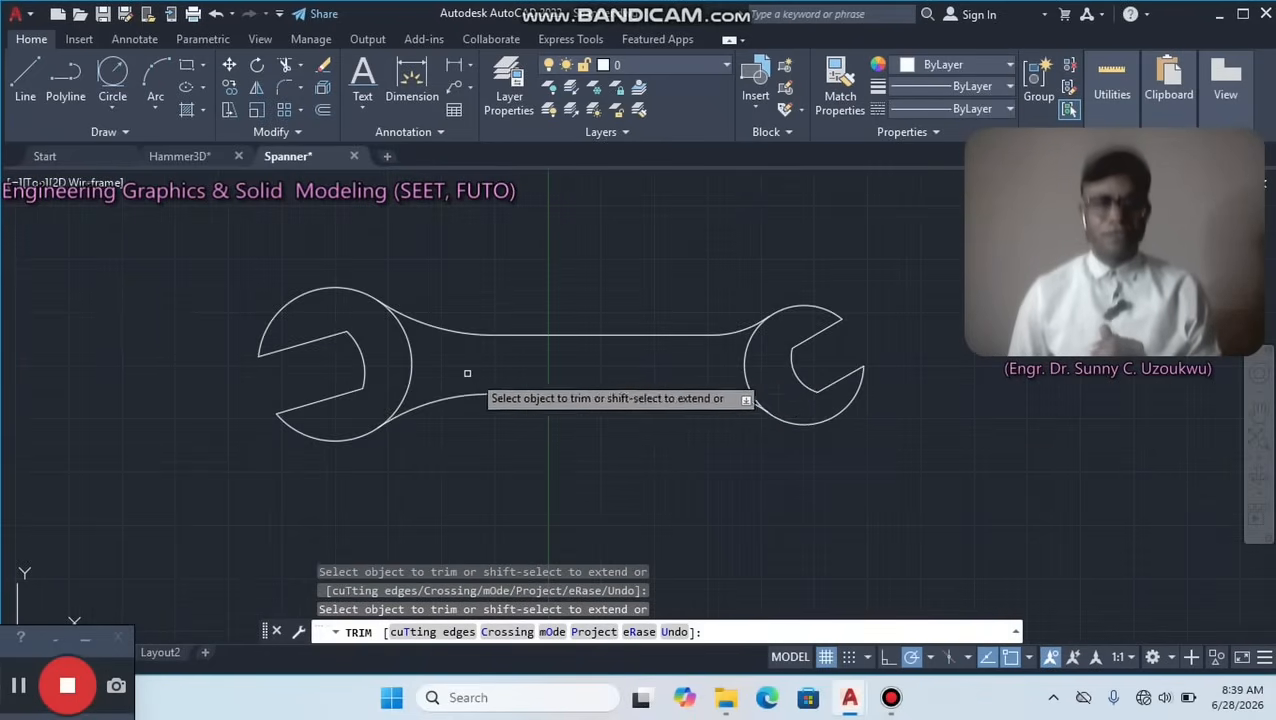
scroll(524, 367, up, 2)
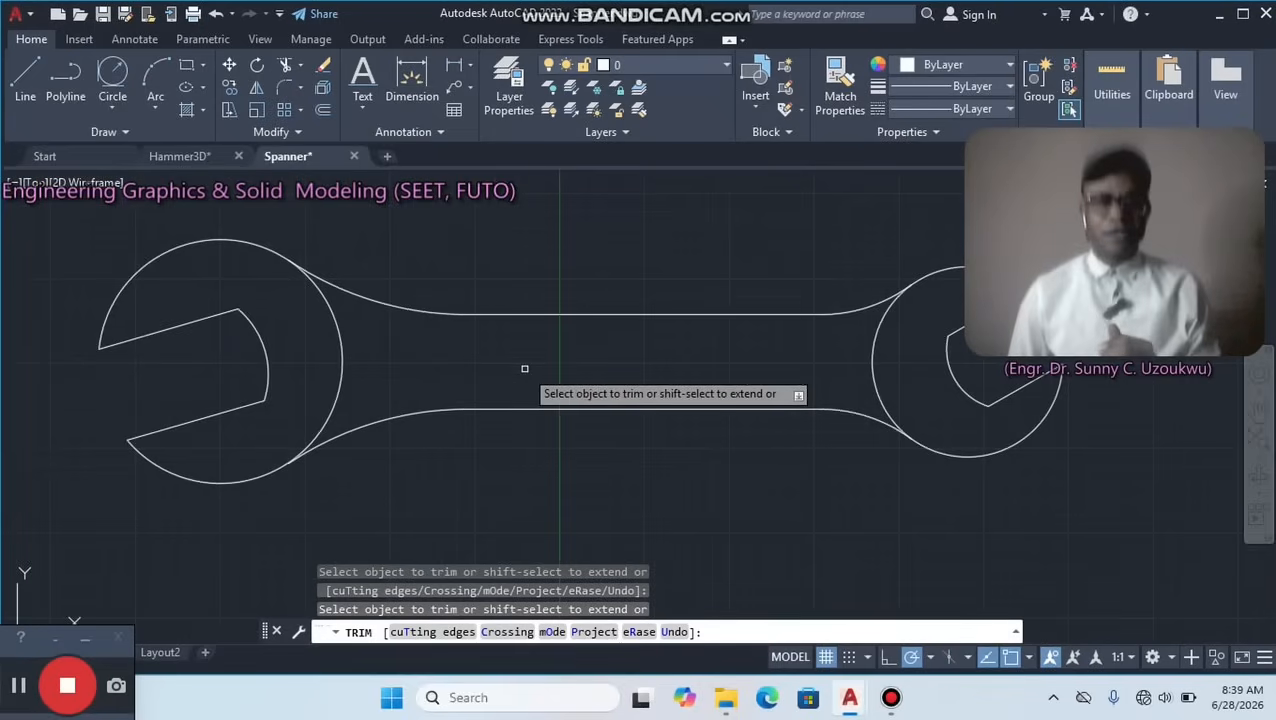
right_click(584, 369)
click(598, 373)
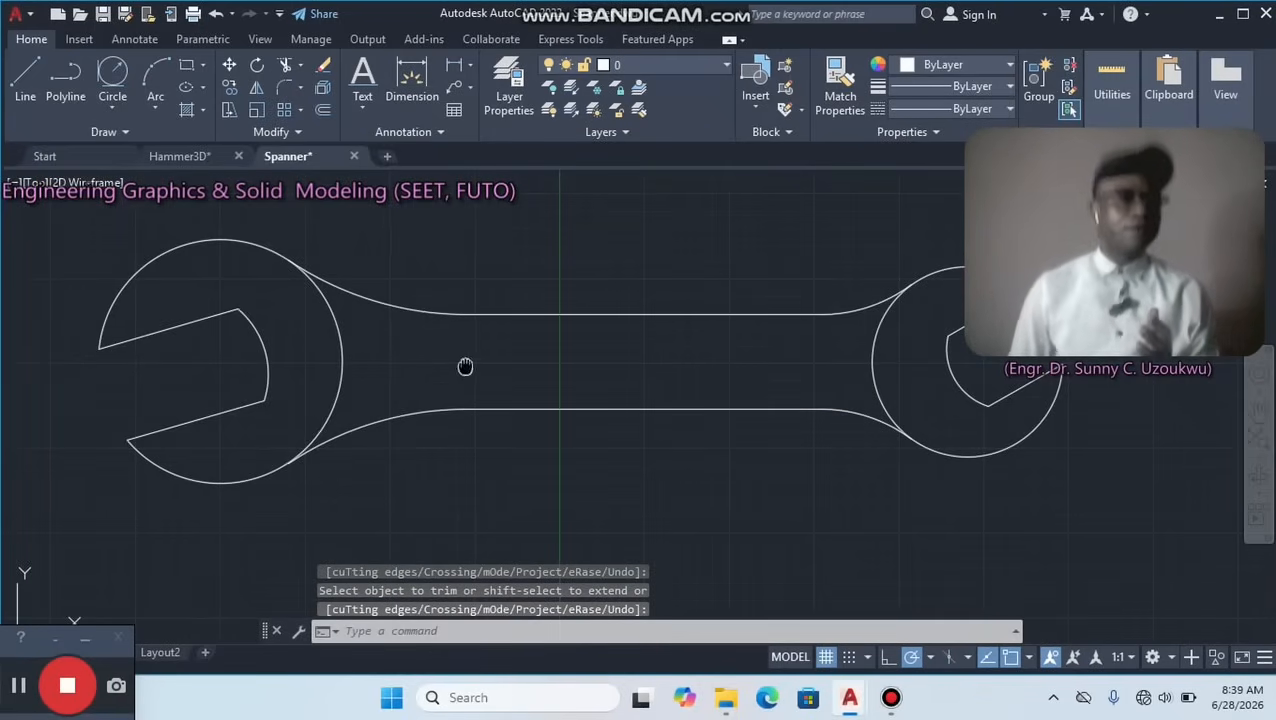
Compare the left head's jaw tips with the 3D spanner in the Hammer3D drawing and examine its jaw corner up close.
middle_drag(465, 367, 629, 446)
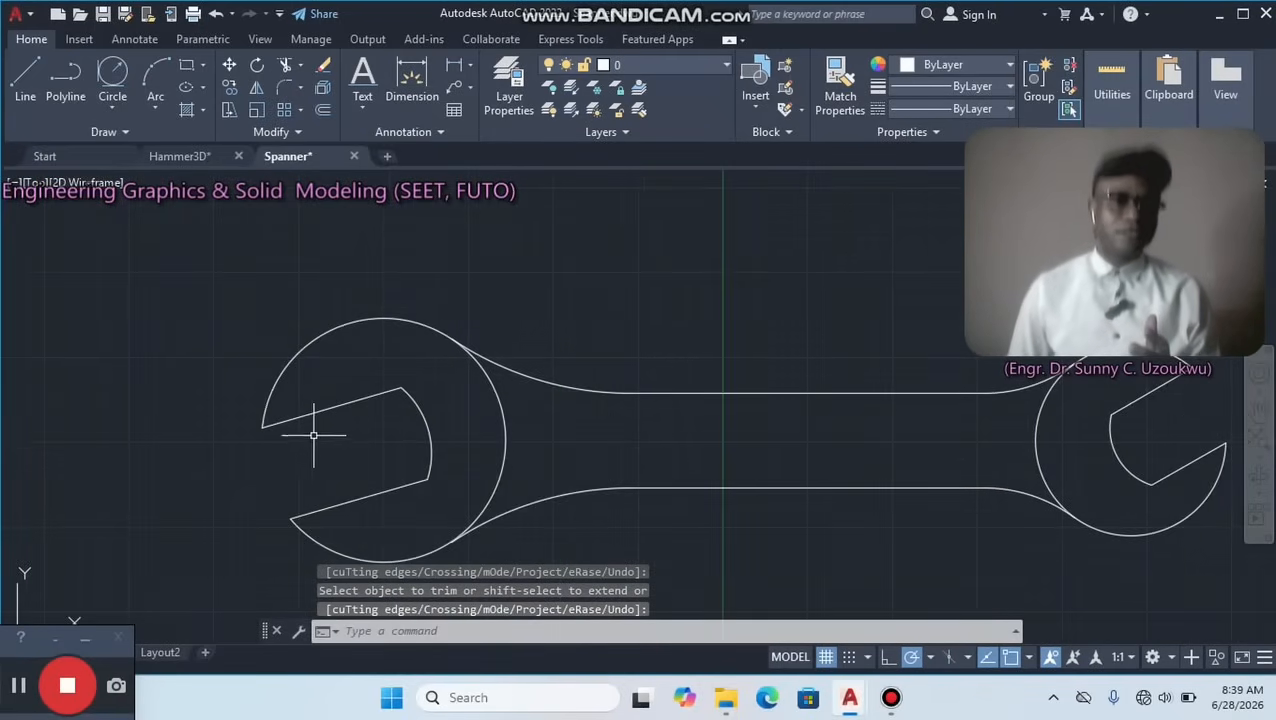
scroll(313, 435, up, 4)
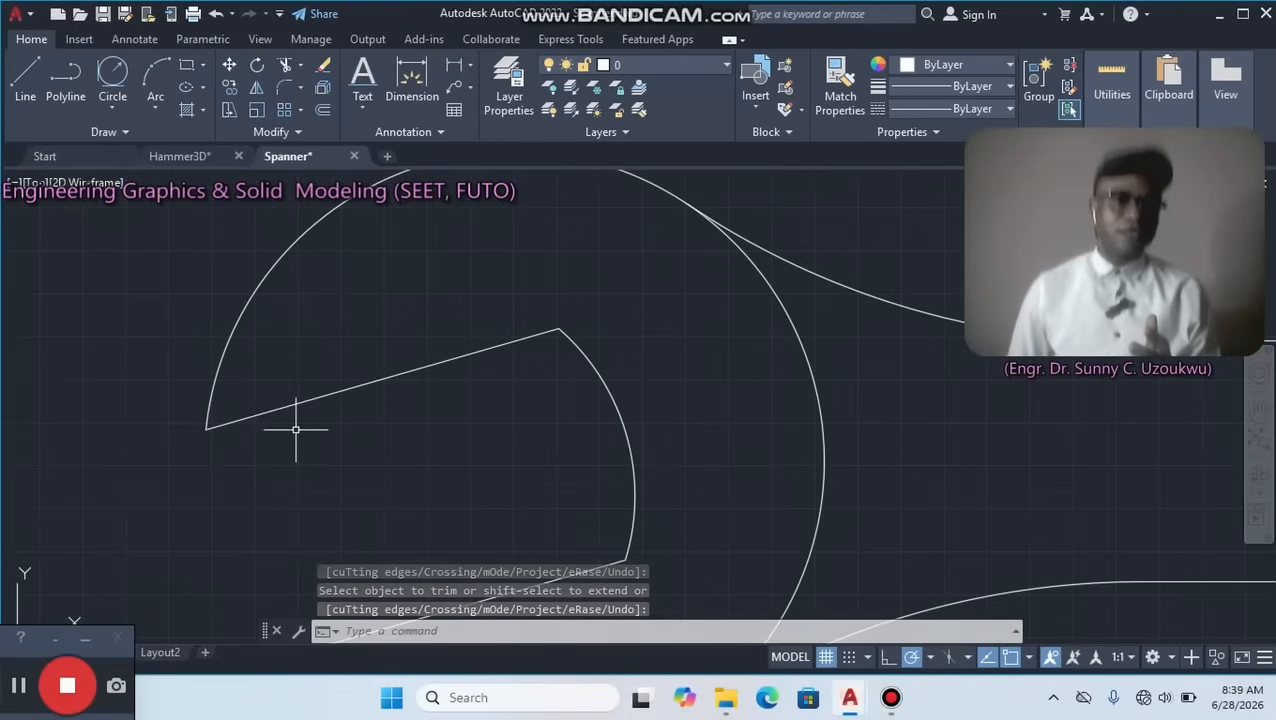
click(179, 156)
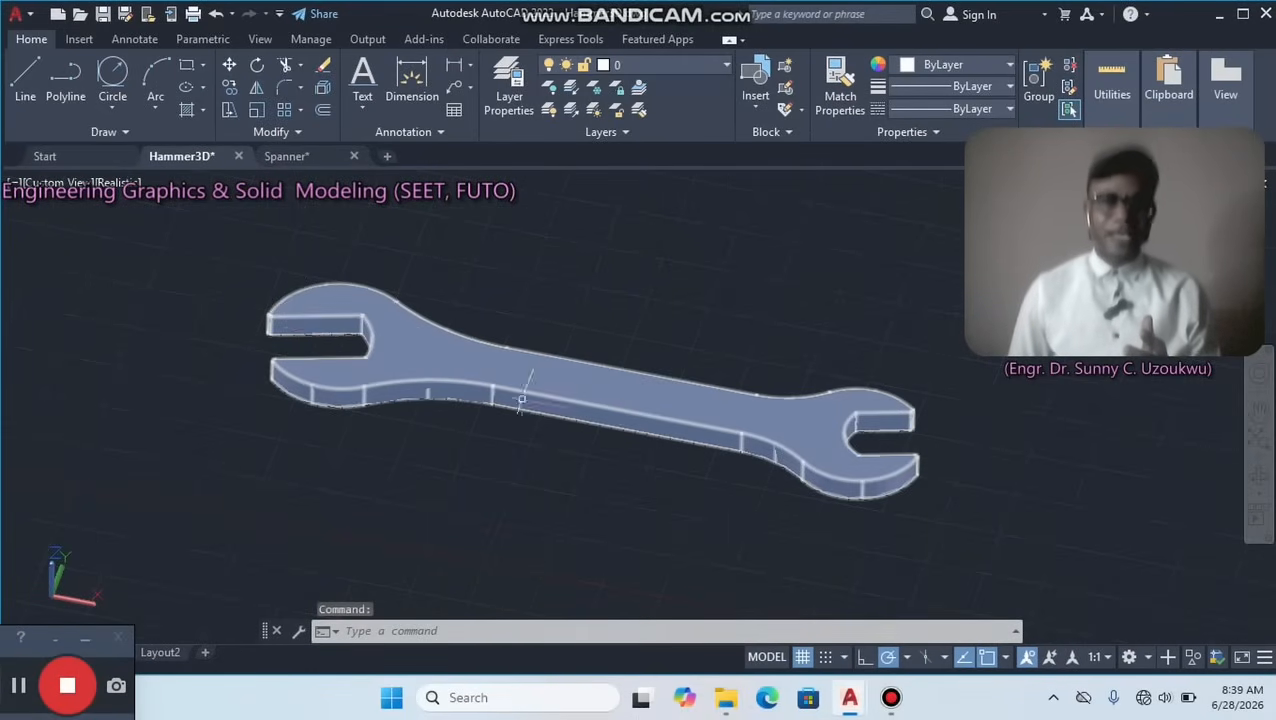
scroll(272, 292, up, 5)
scroll(245, 433, up, 6)
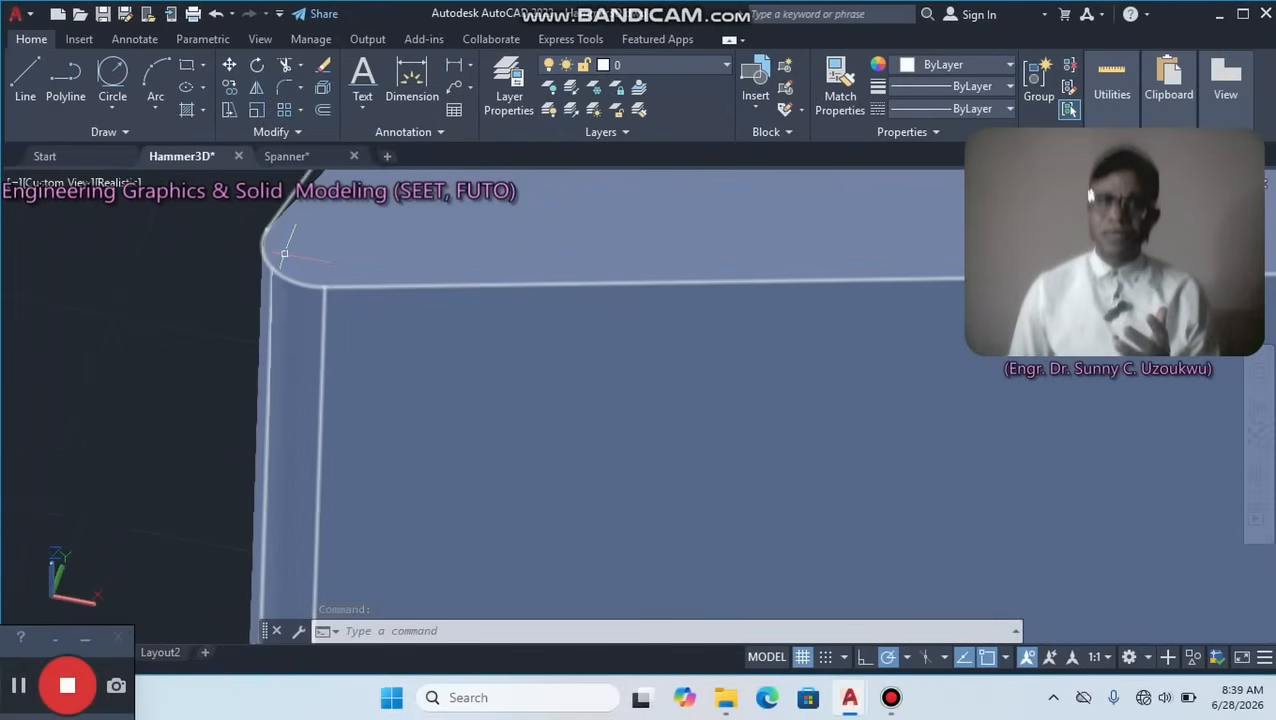
Examine the rounded corners of both jaw tips on the 3D spanner's left head up close.
scroll(291, 278, down, 5)
middle_drag(350, 510, 336, 239)
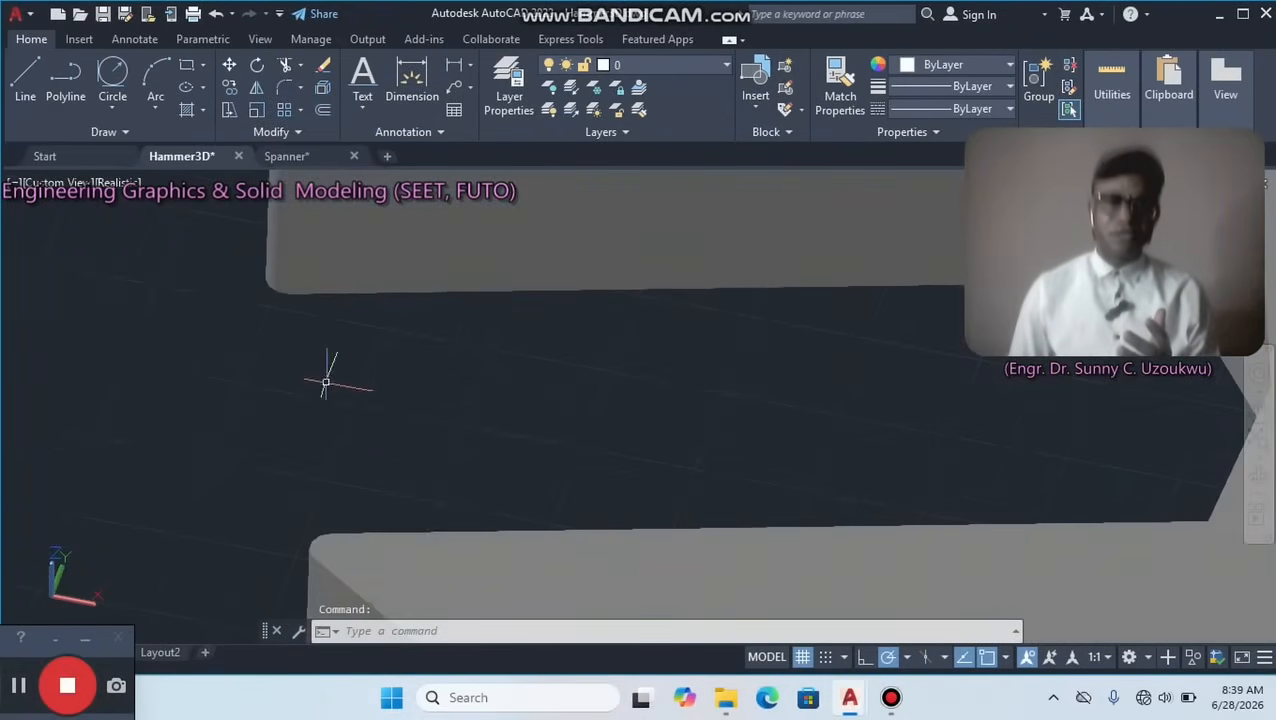
middle_drag(316, 558, 313, 347)
scroll(315, 335, up, 6)
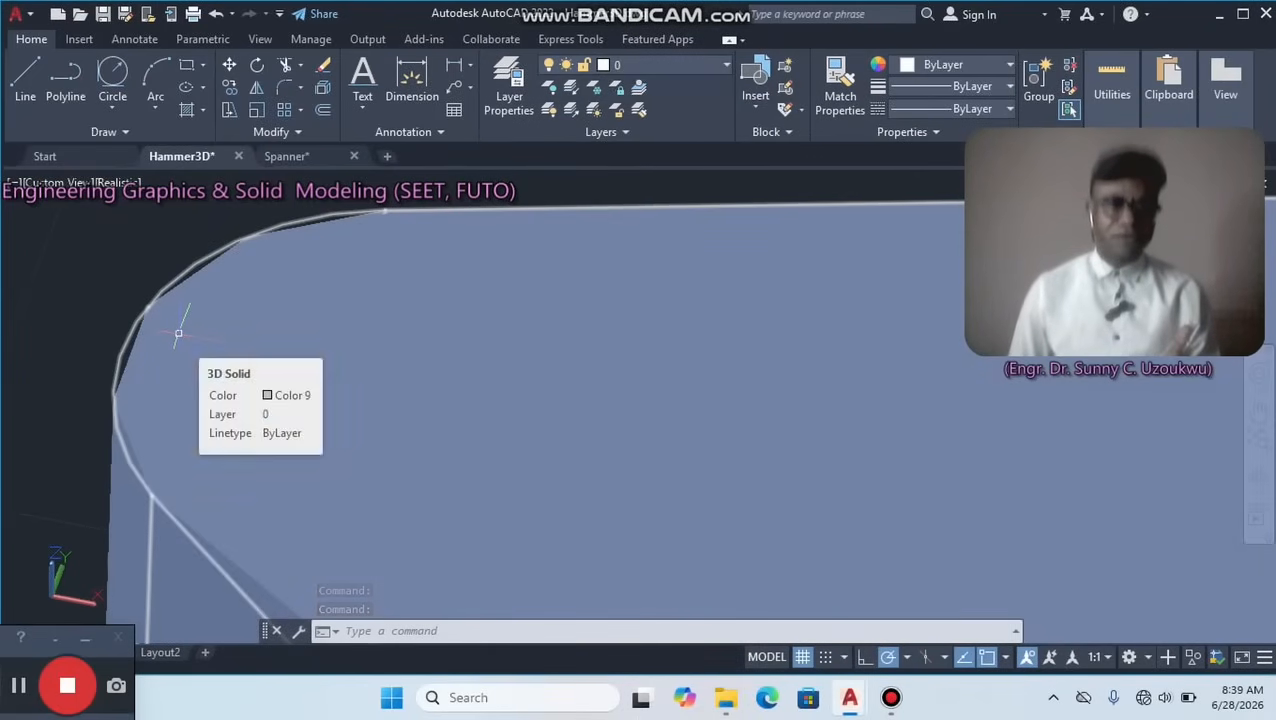
scroll(179, 333, up, 3)
scroll(179, 333, down, 9)
scroll(179, 333, down, 3)
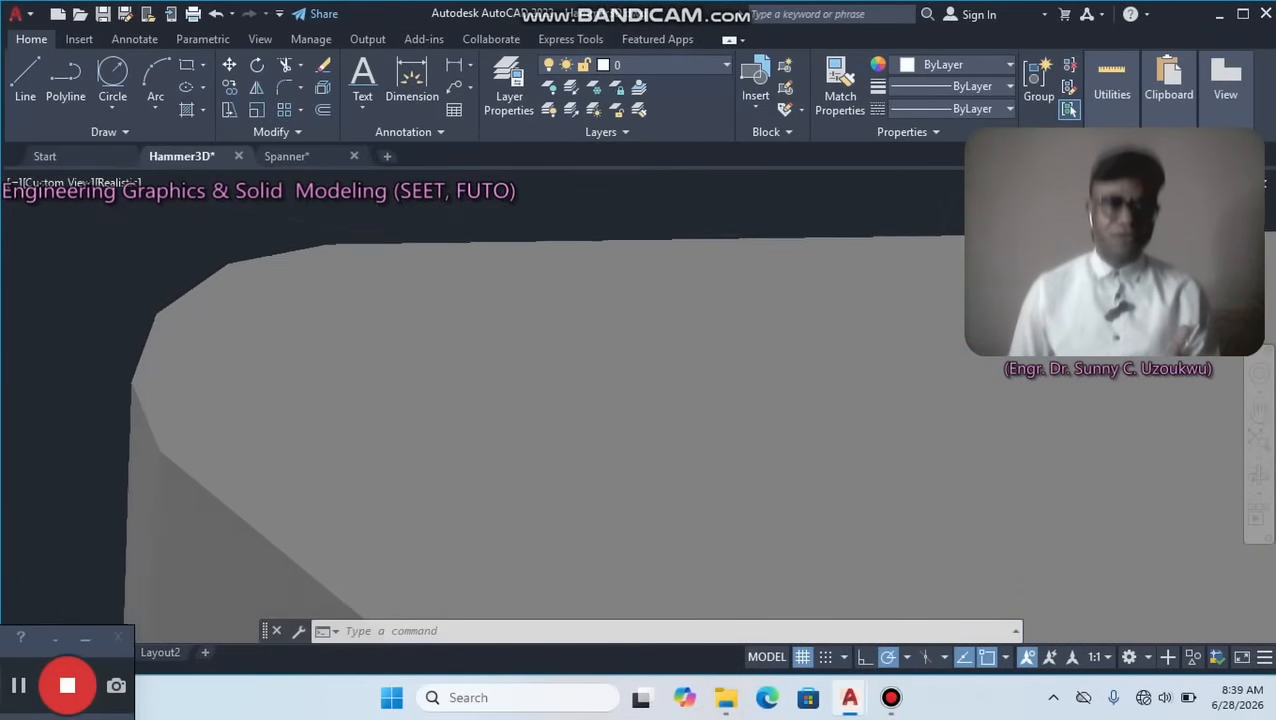
scroll(179, 333, up, 3)
scroll(178, 333, up, 3)
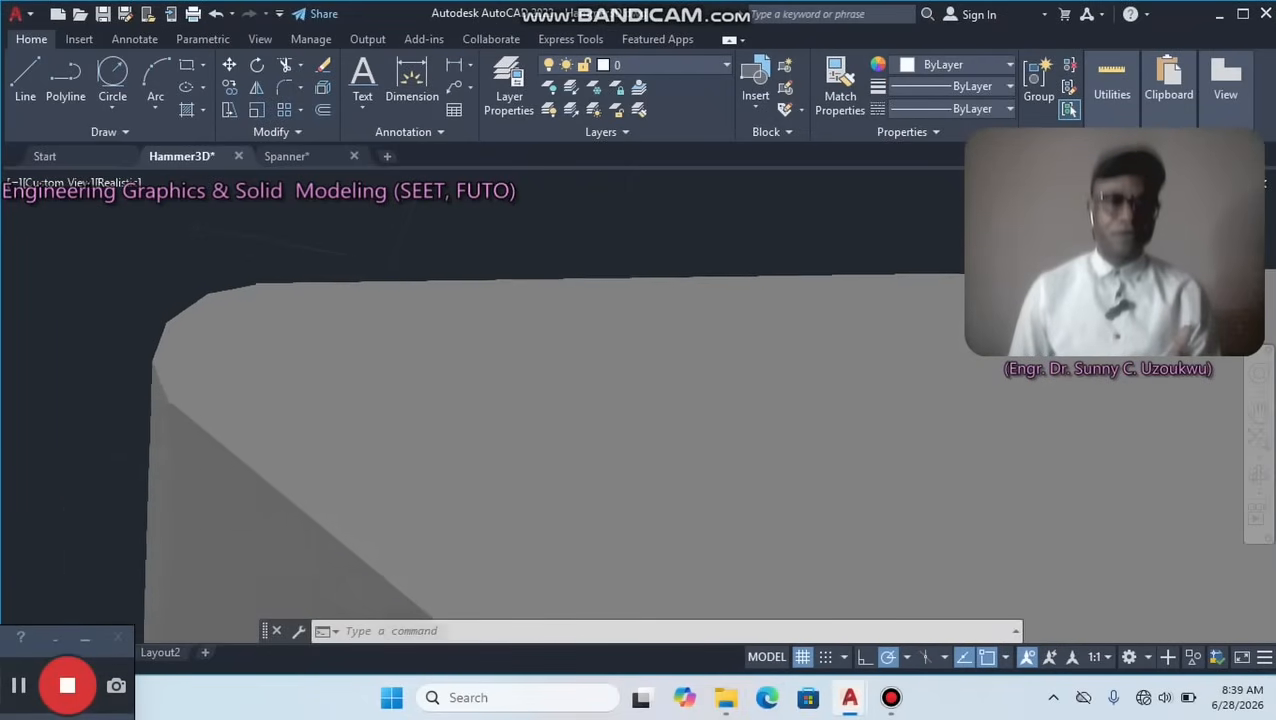
scroll(178, 333, down, 3)
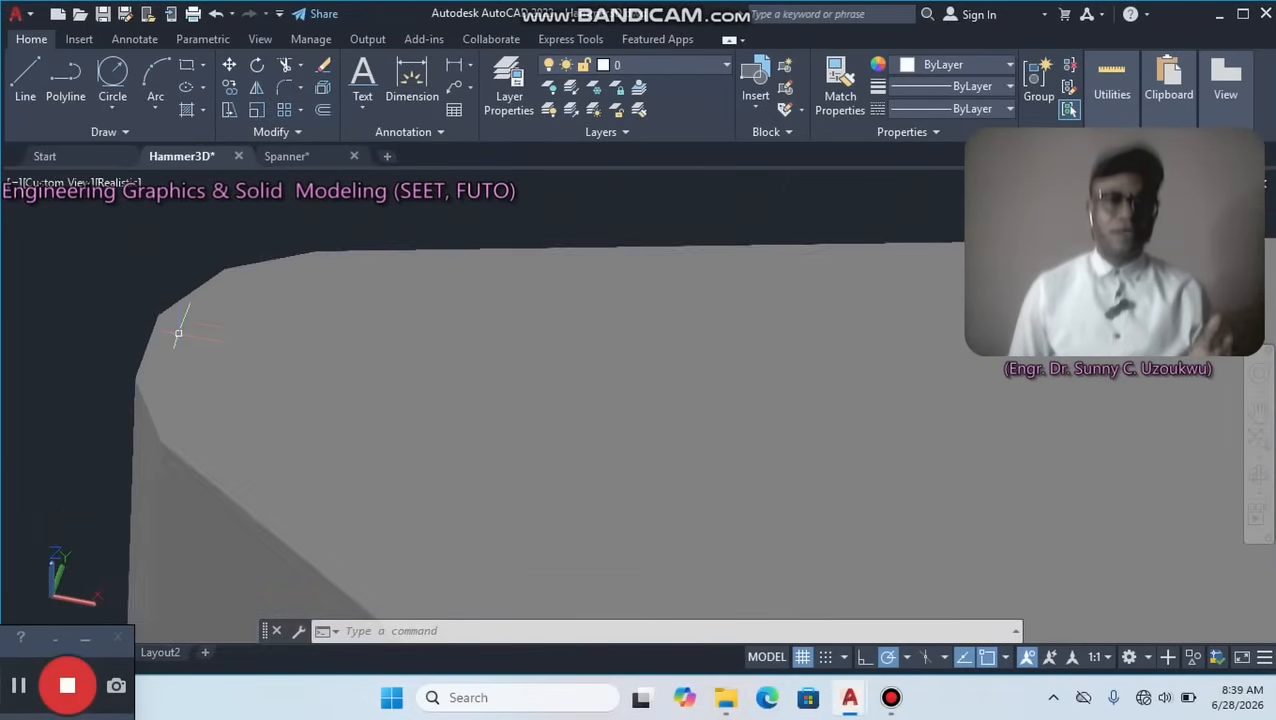
mouse_move(180, 319)
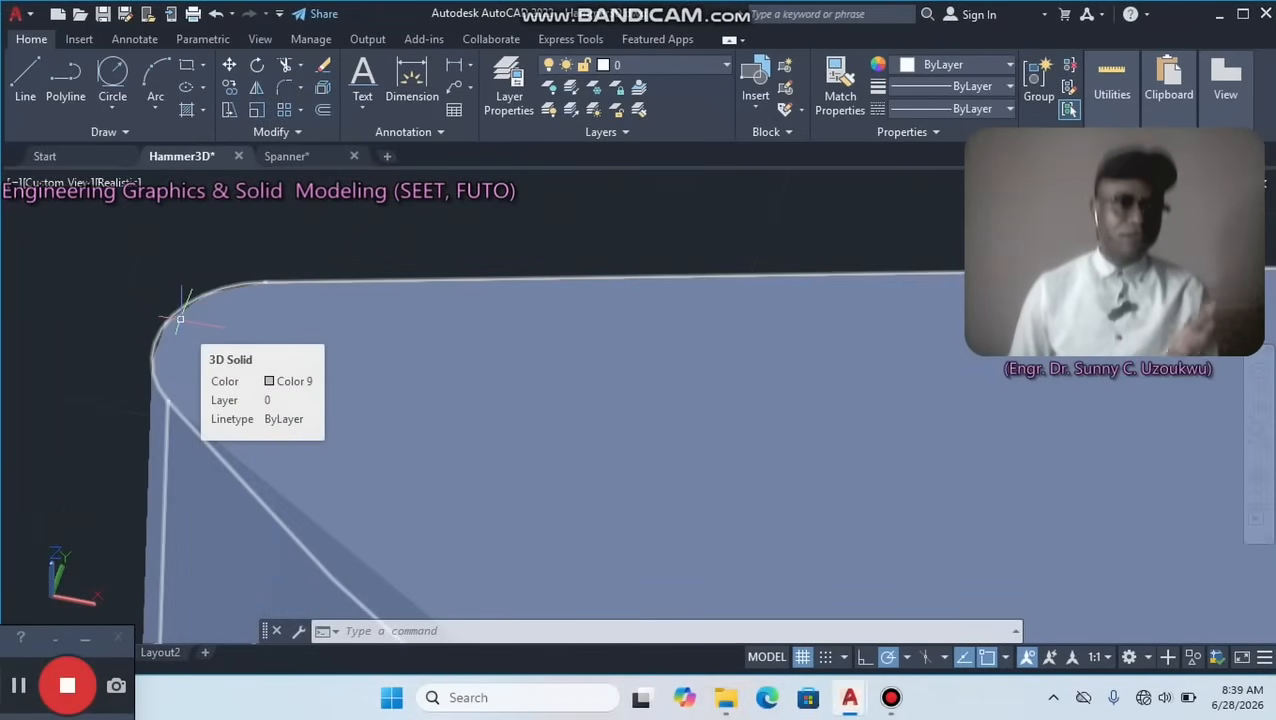
scroll(180, 319, up, 3)
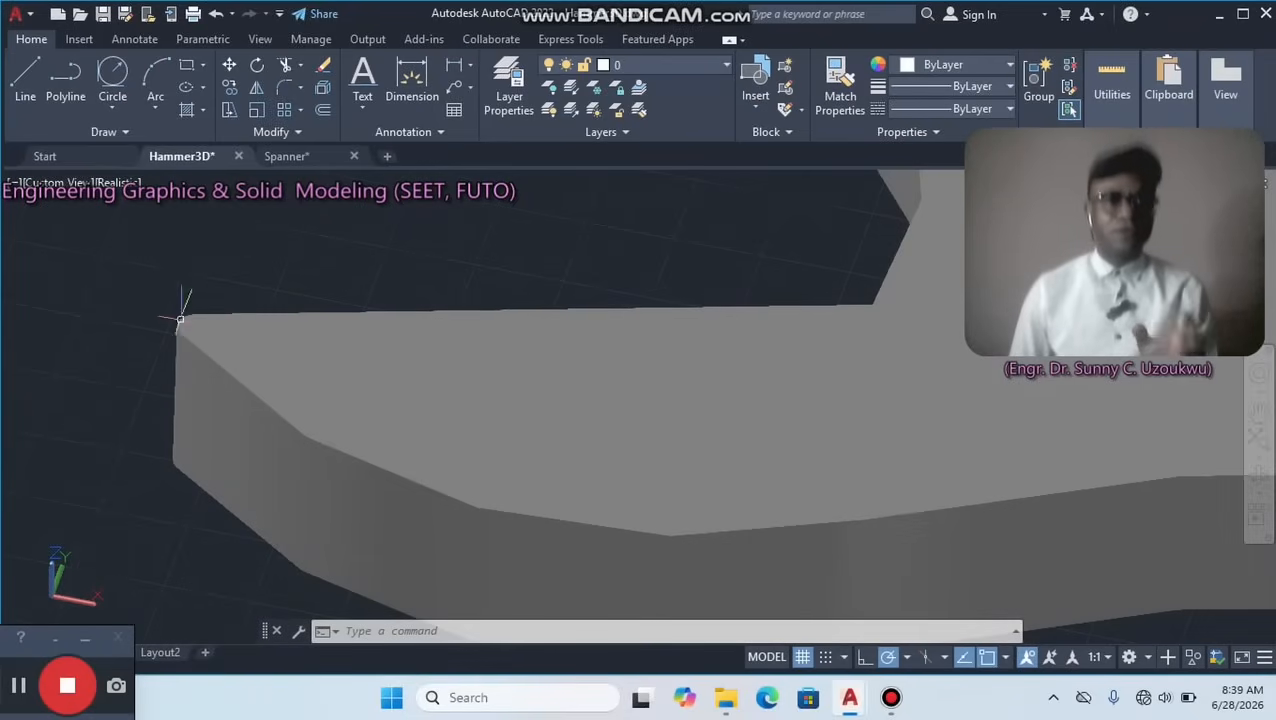
Switch back to the Spanner drawing and focus on the sharp tip of the left head's upper jaw.
click(297, 158)
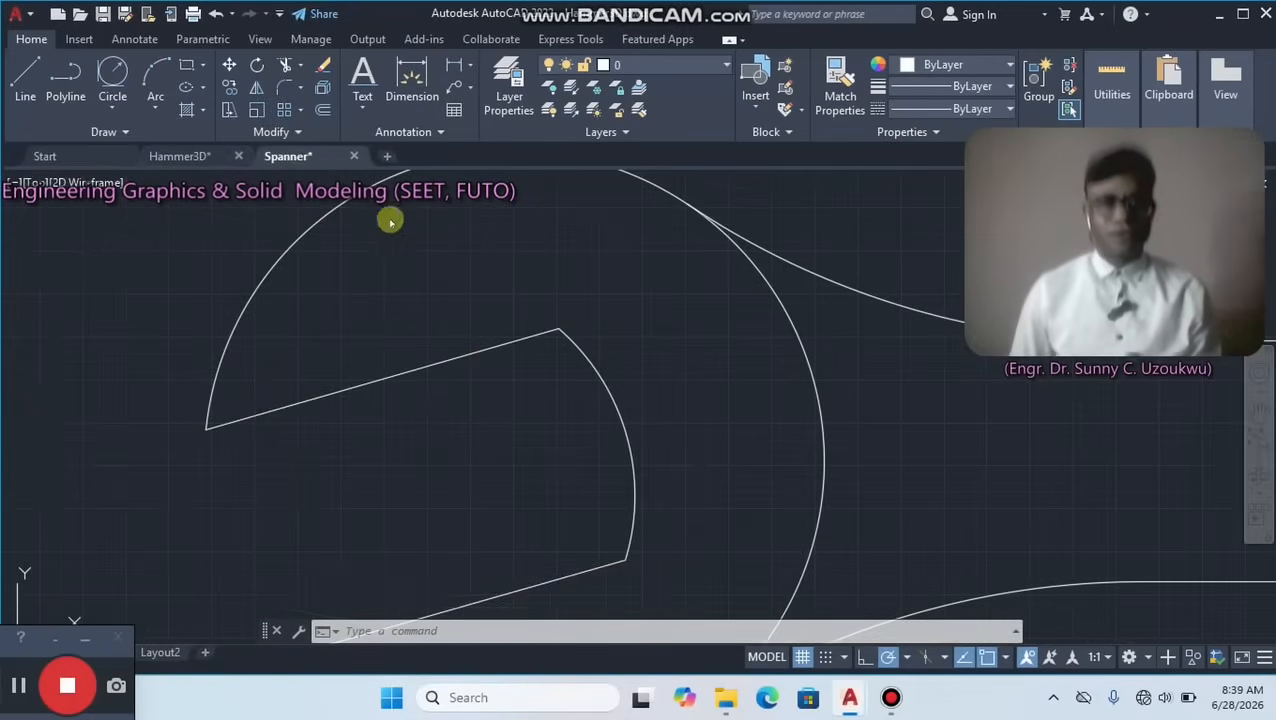
scroll(245, 417, up, 3)
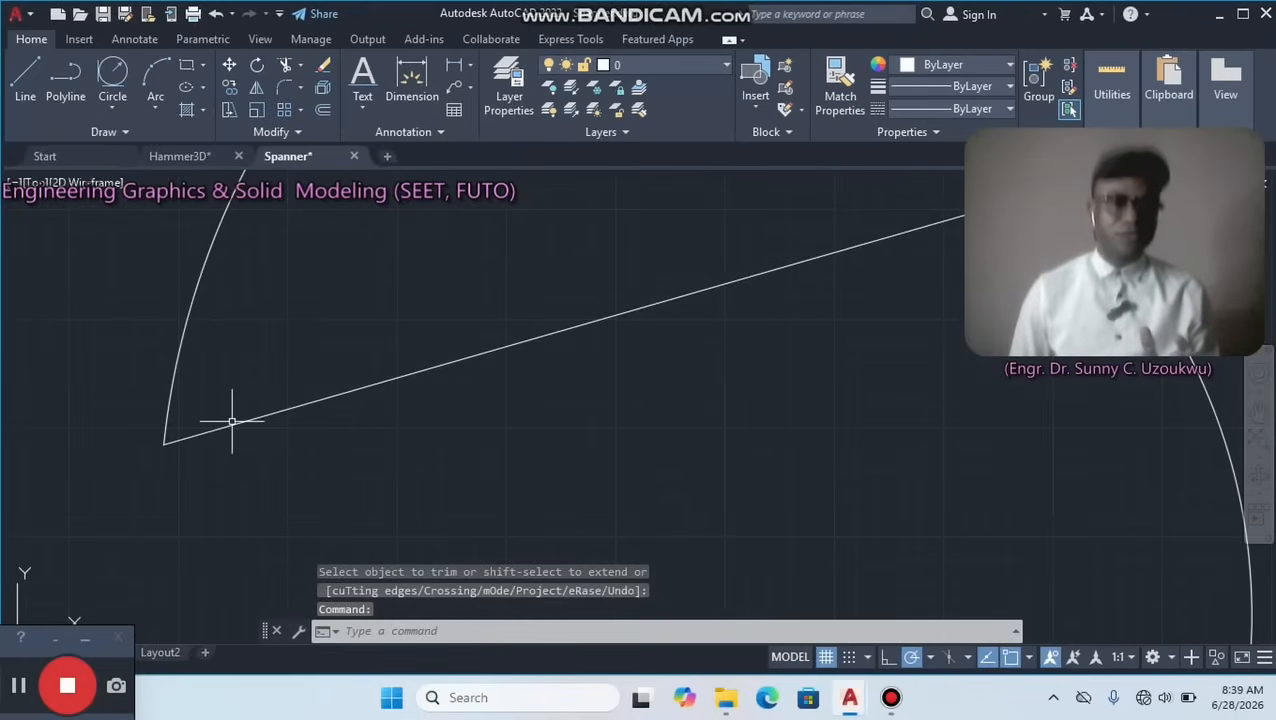
scroll(333, 319, down, 3)
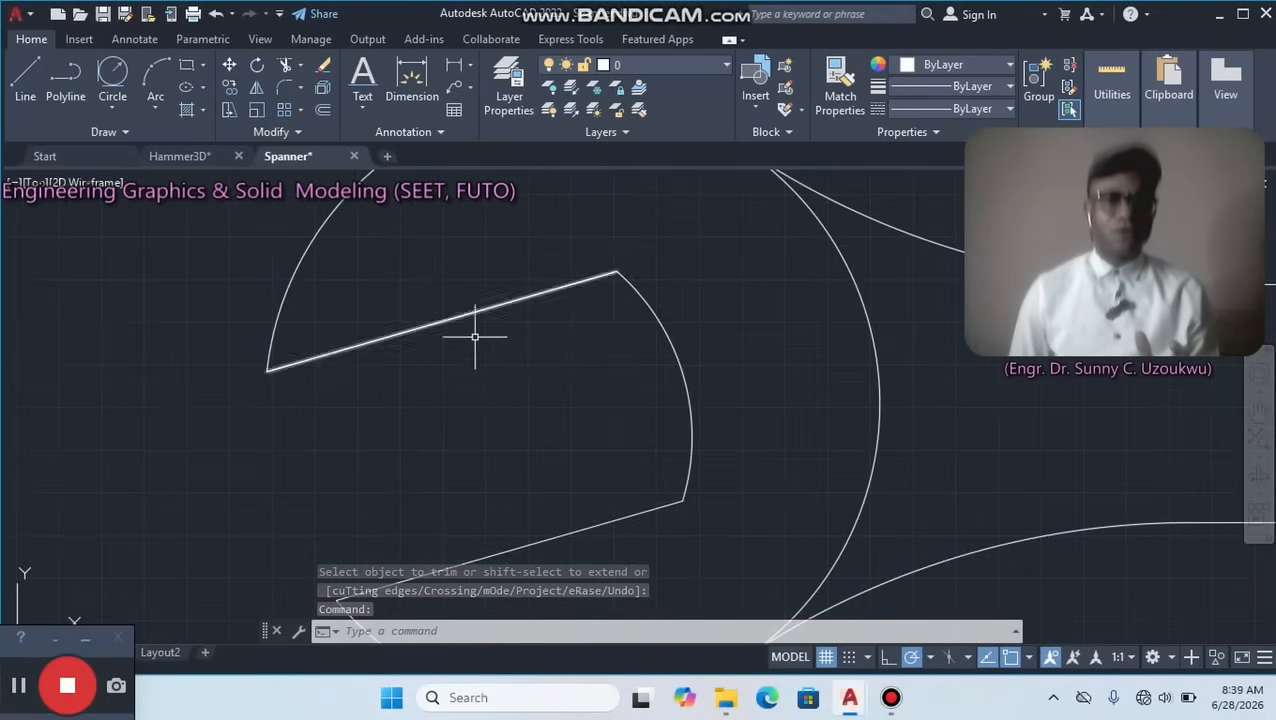
scroll(611, 362, down, 3)
scroll(421, 342, up, 5)
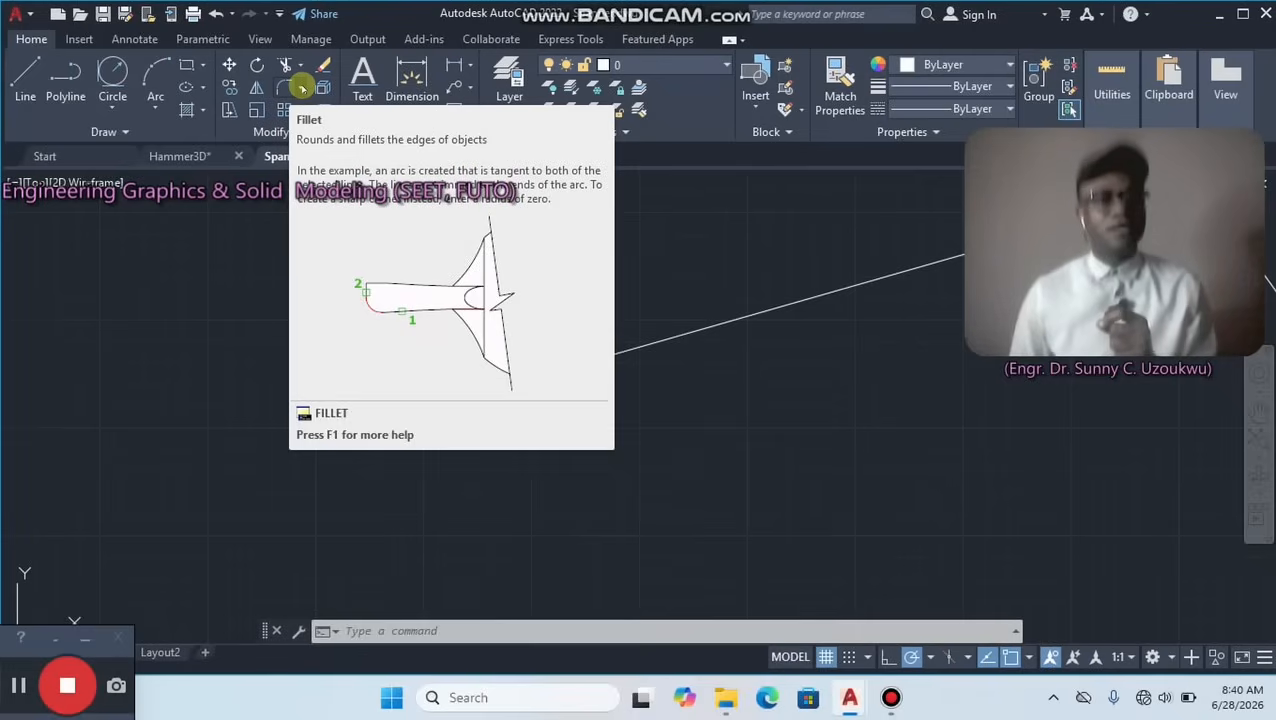
Try to round the left head's upper jaw tip with Fillet, using radius 5 and the Multiple option, between the head arc and the jaw line.
click(302, 91)
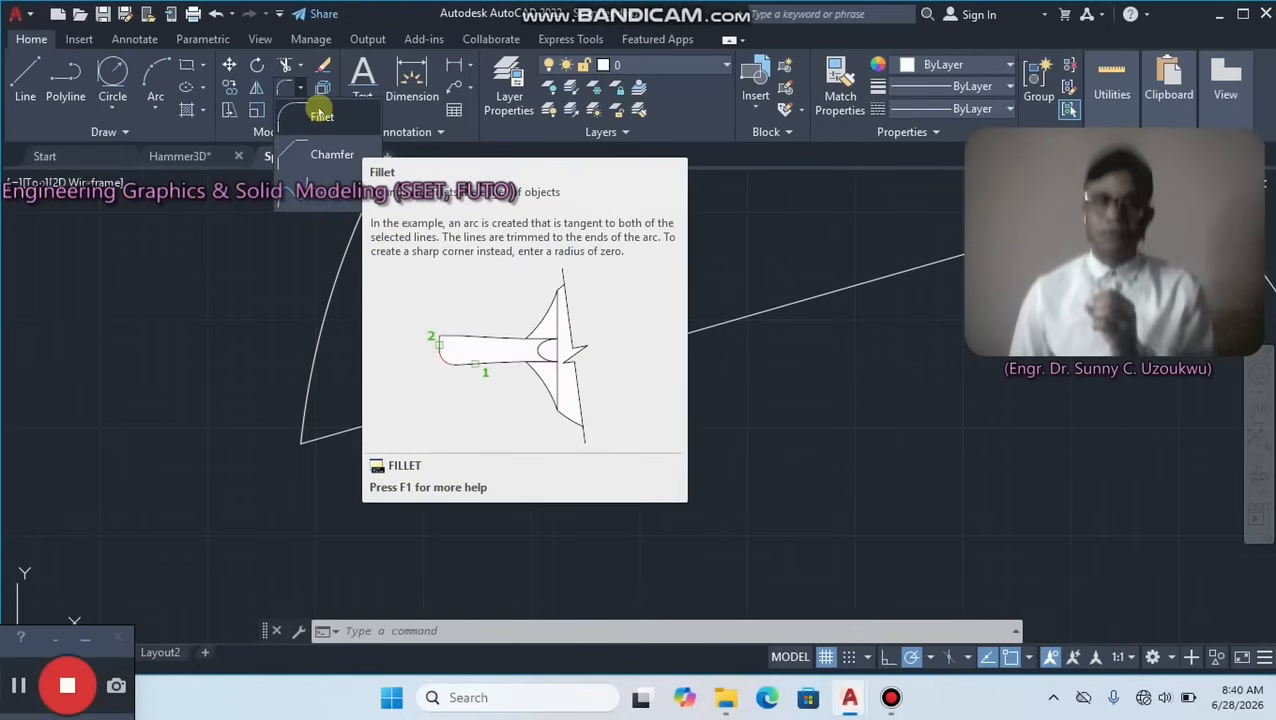
click(300, 88)
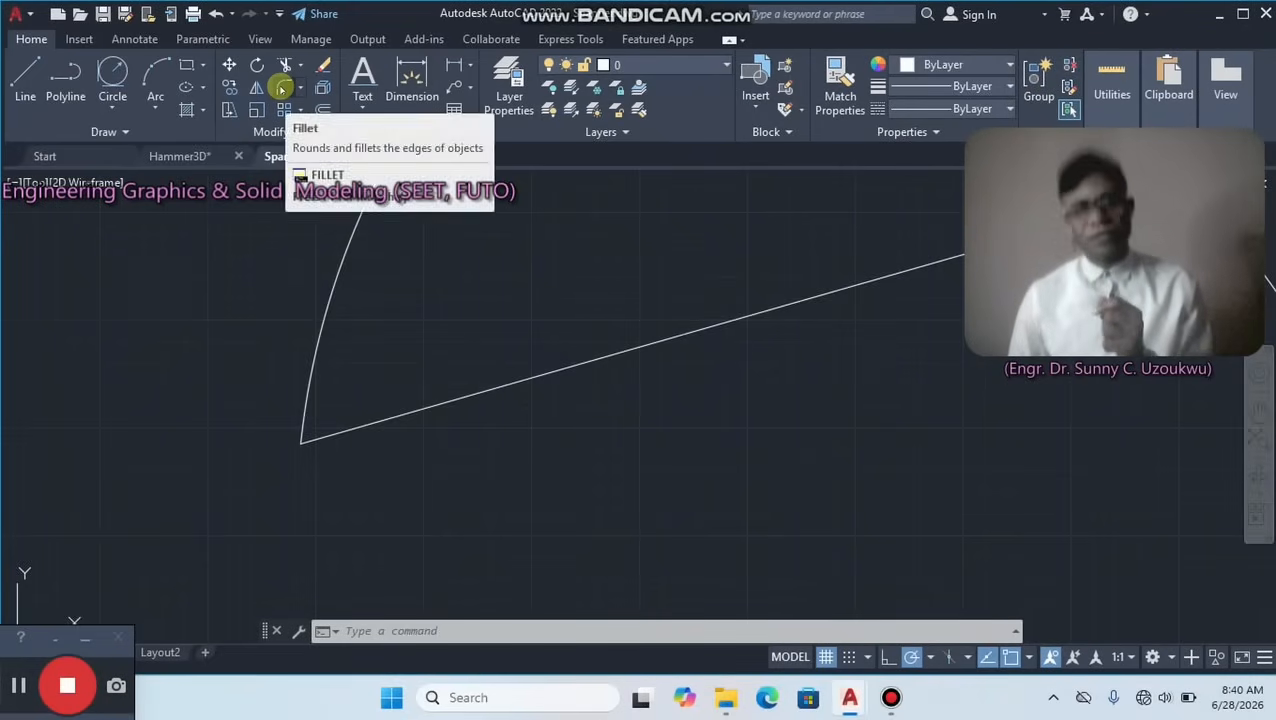
click(283, 88)
right_click(372, 235)
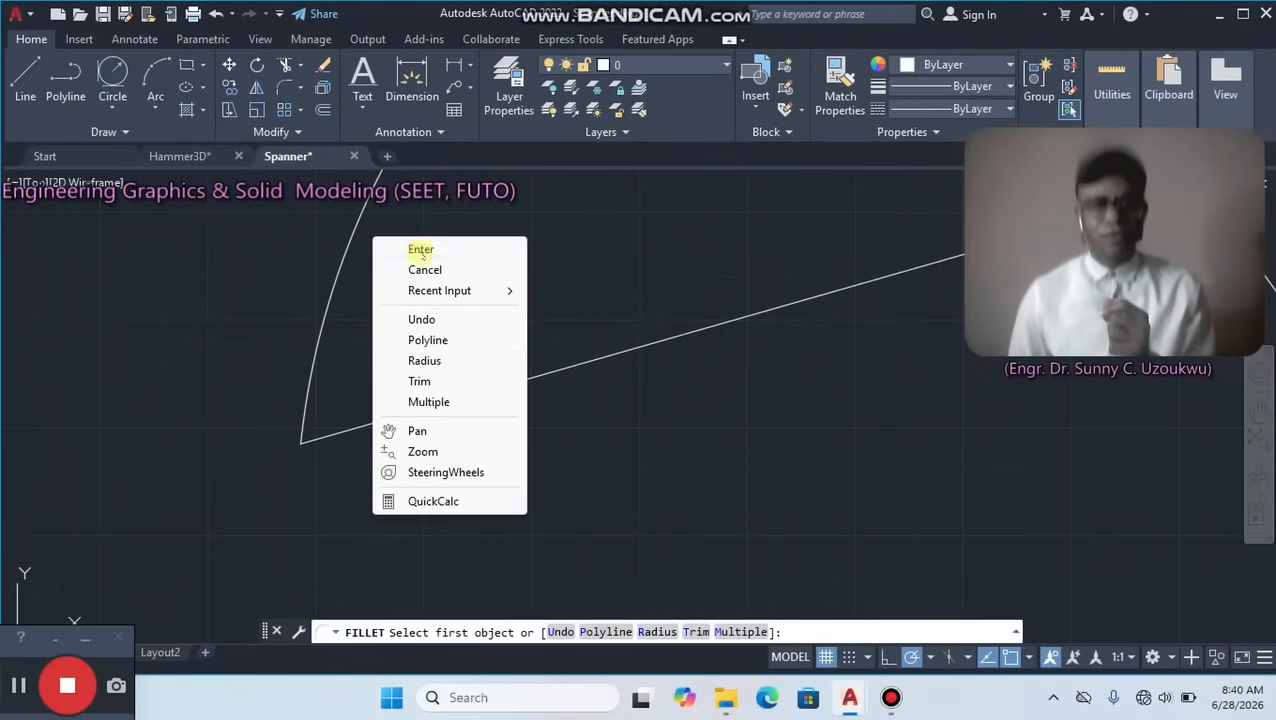
click(425, 361)
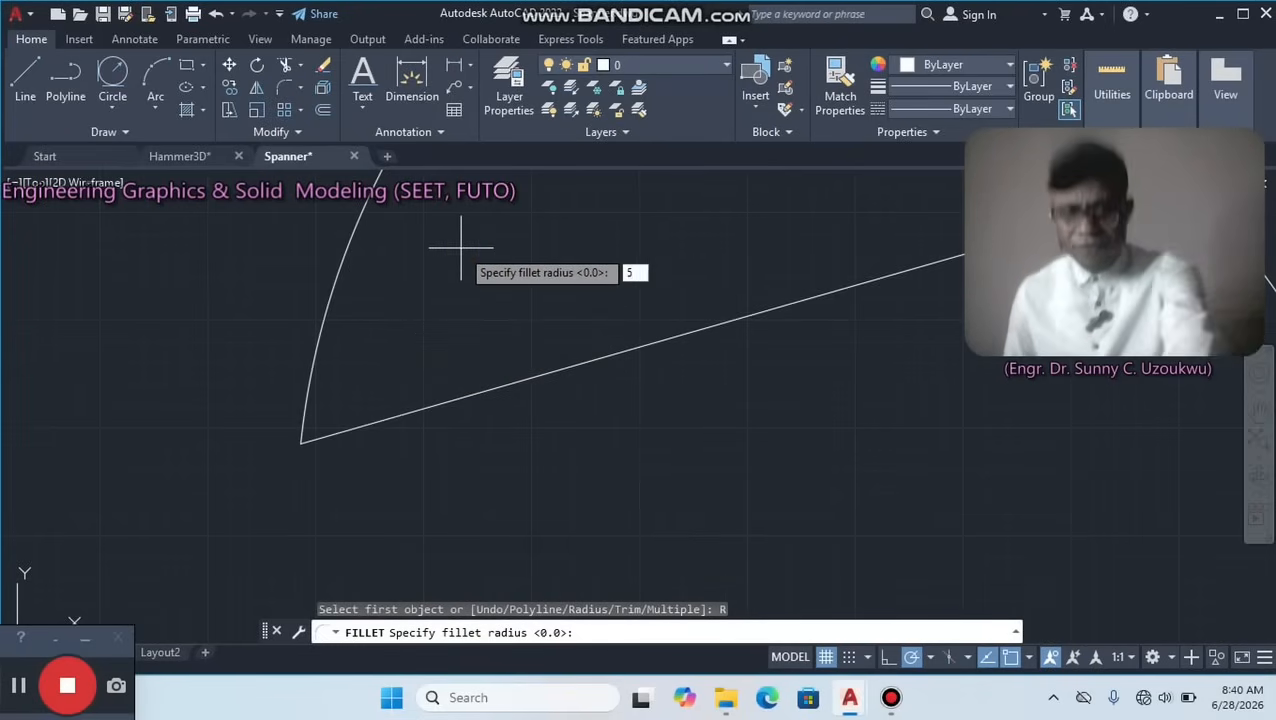
text(5)
key(Return)
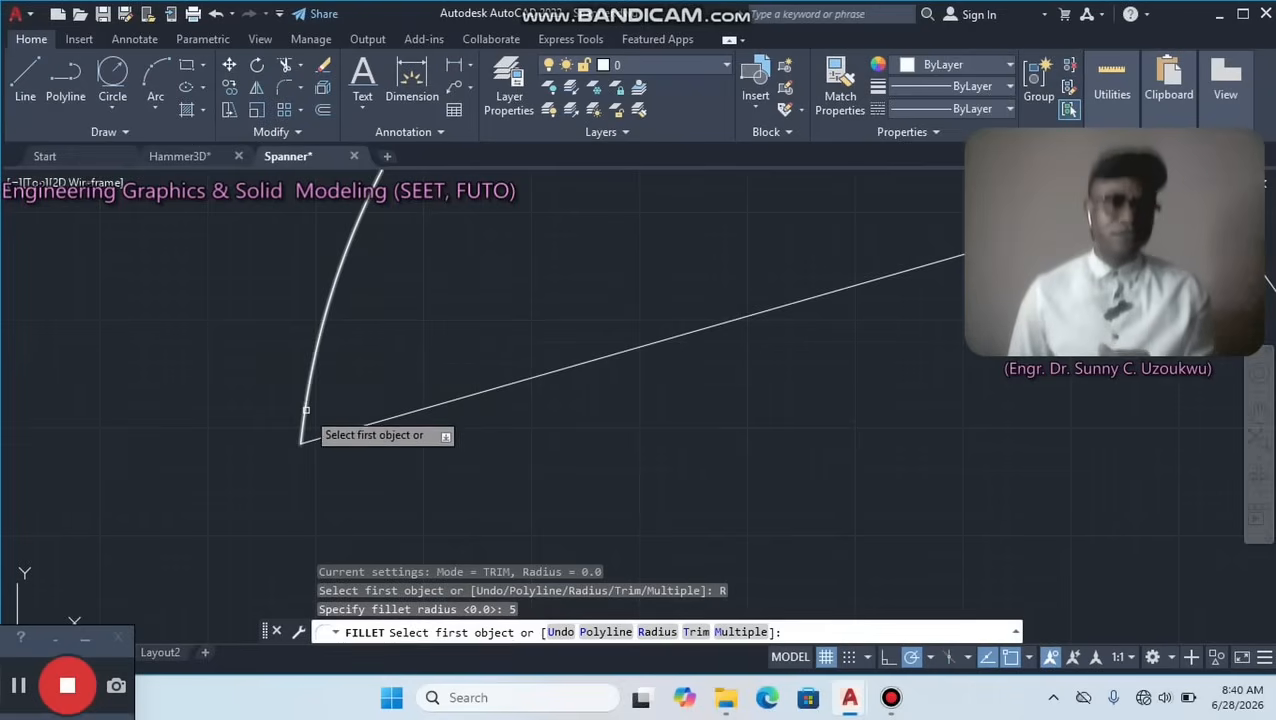
right_click(402, 334)
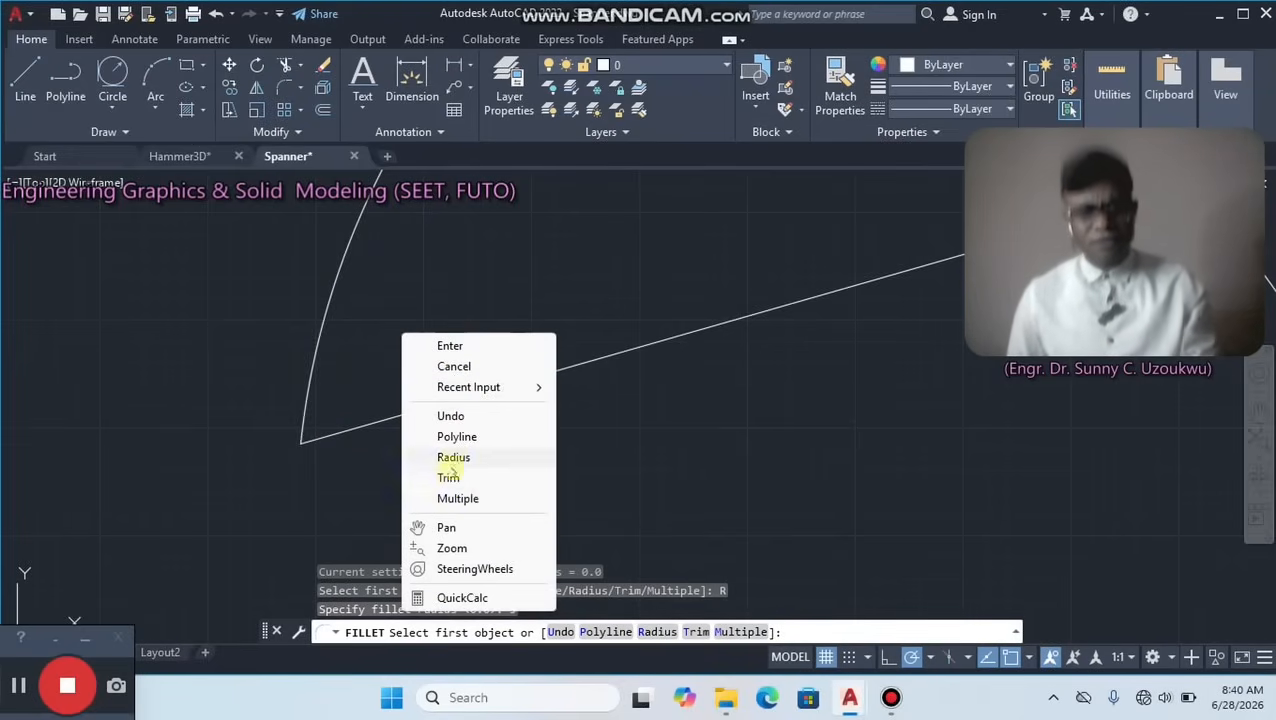
click(456, 498)
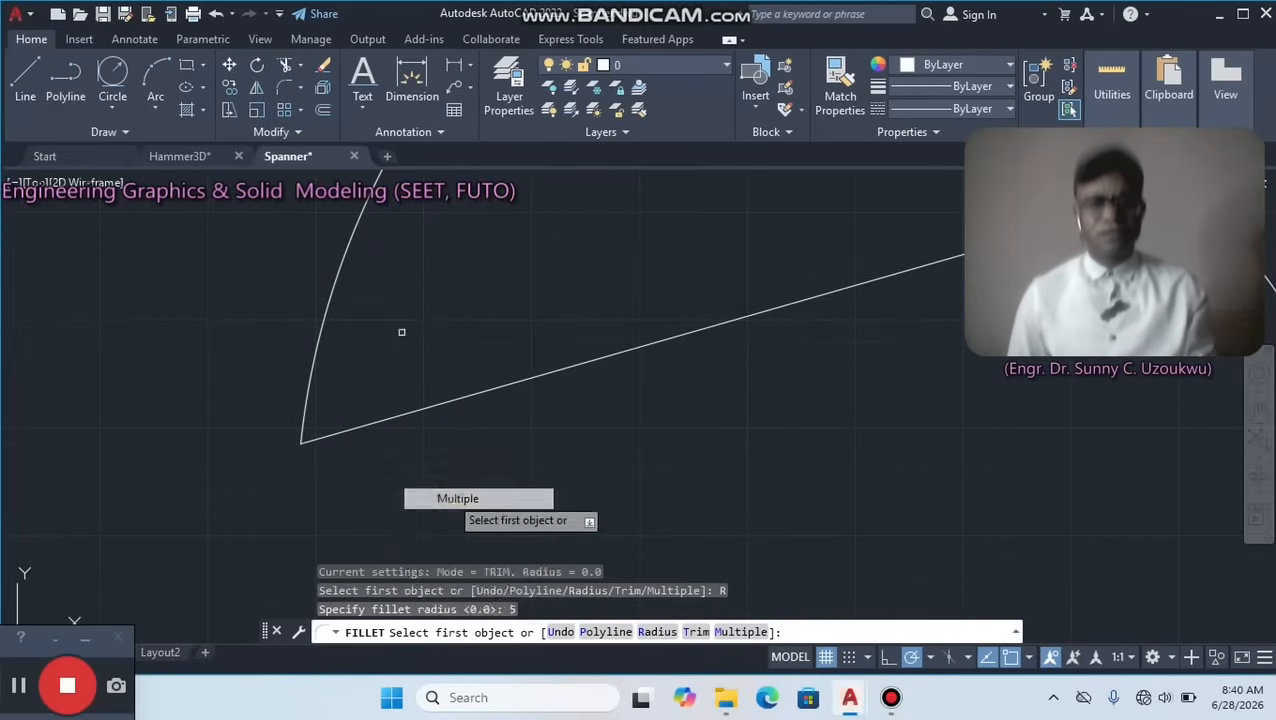
click(309, 412)
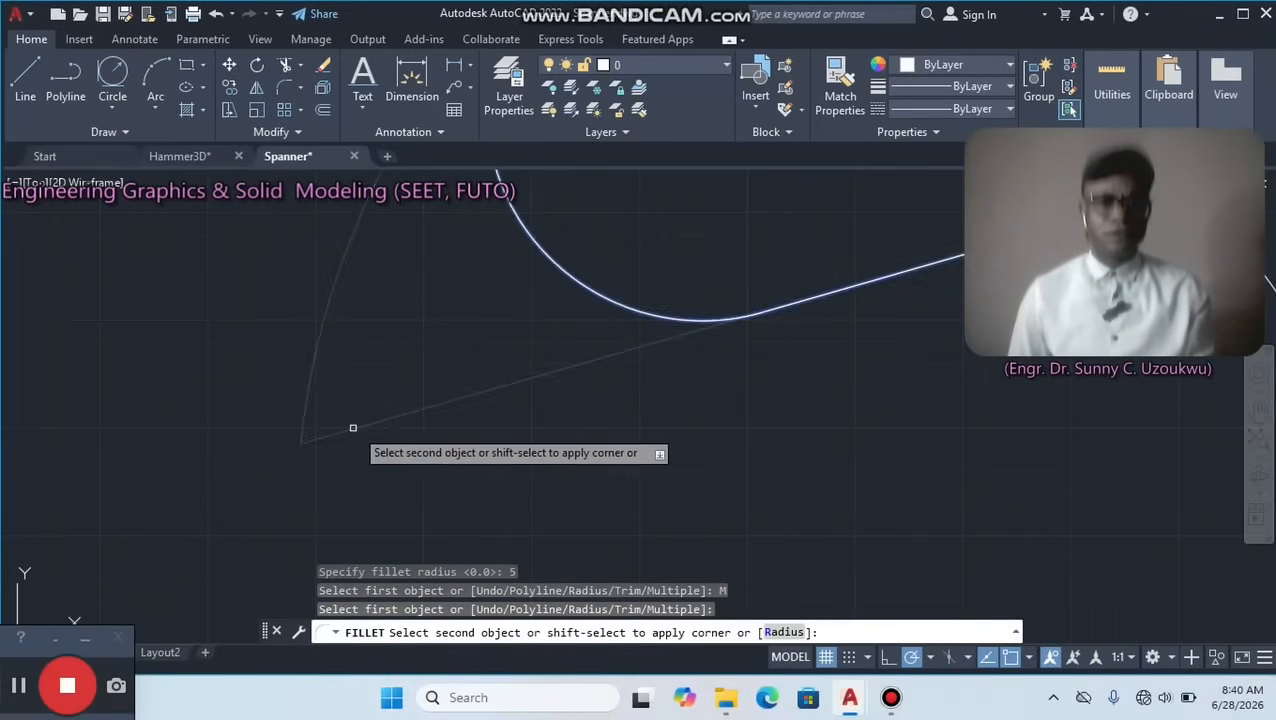
click(475, 403)
click(475, 390)
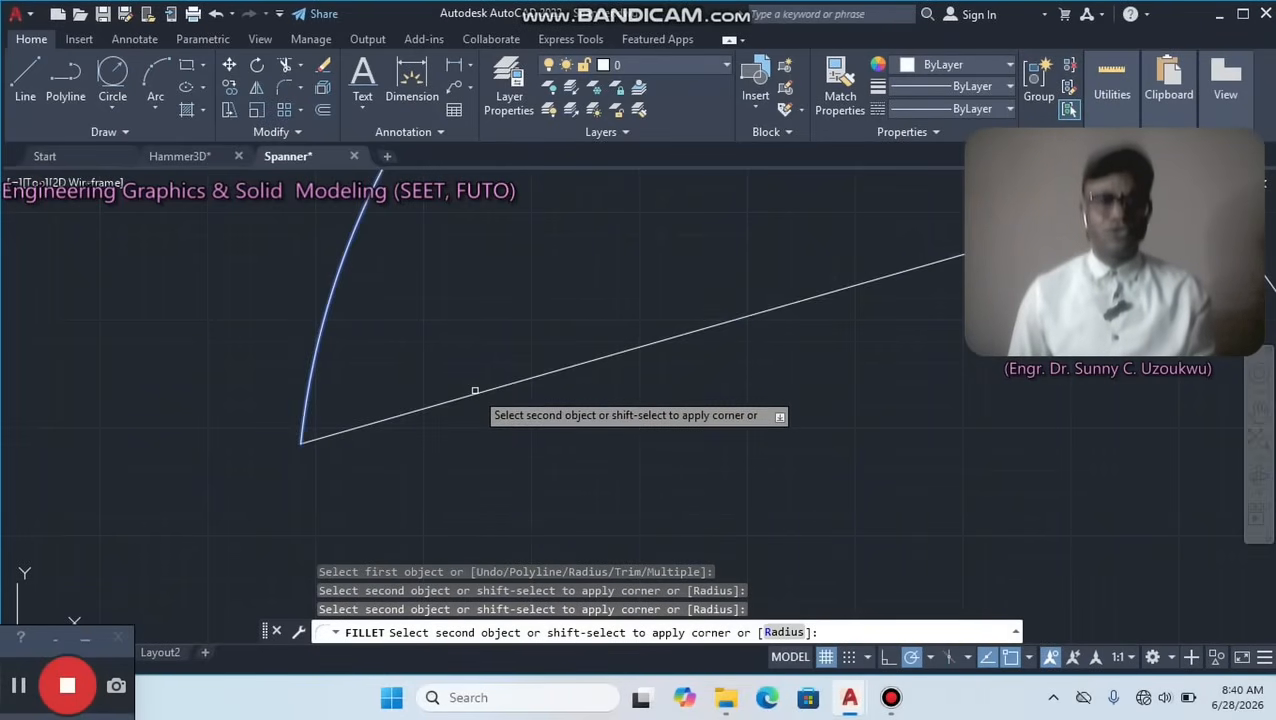
click(475, 393)
Cancel the pending fillet selection on the upper blend arc and undo the radius 5 fillet on the left head's upper jaw tip.
scroll(495, 399, down, 5)
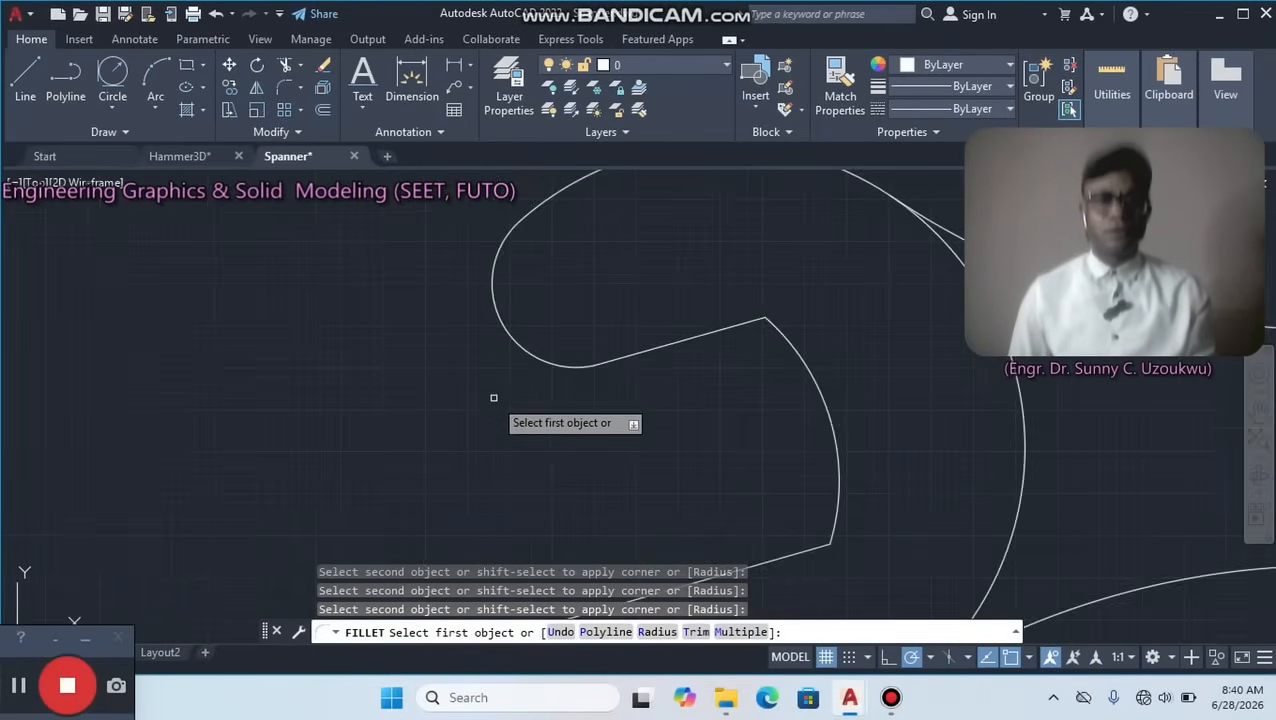
scroll(600, 428, down, 3)
middle_drag(604, 439, 407, 347)
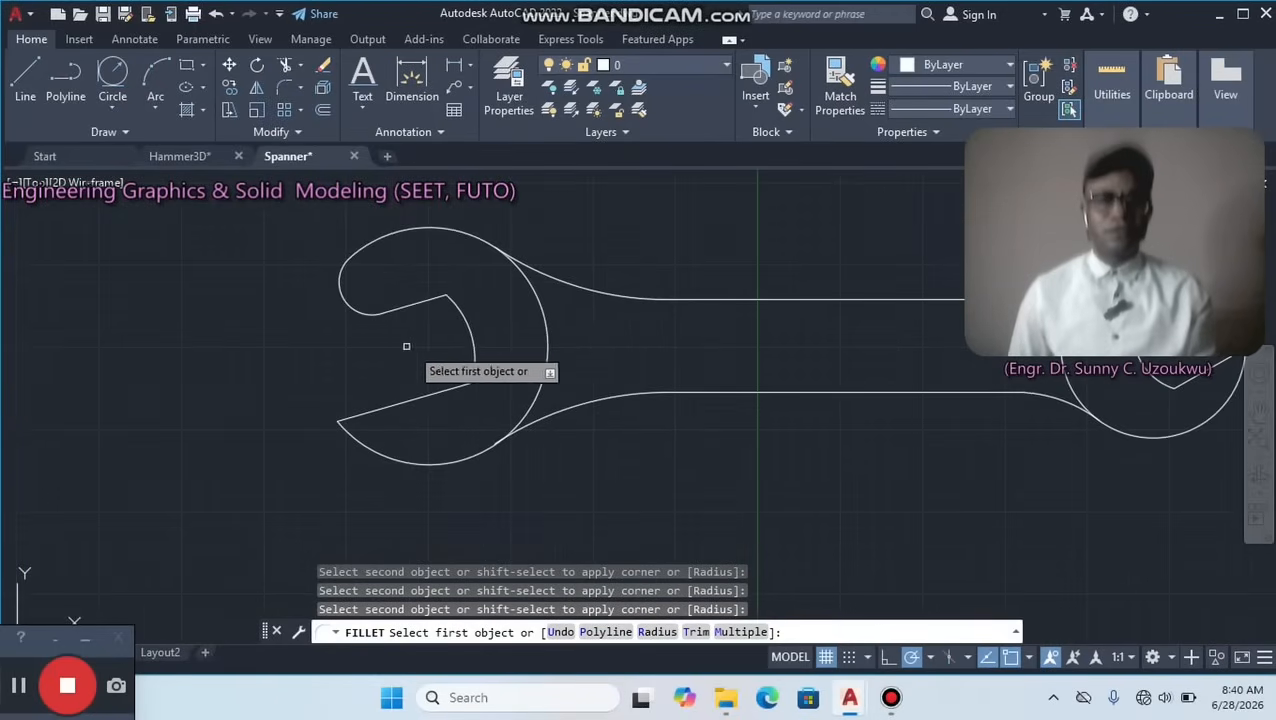
click(509, 256)
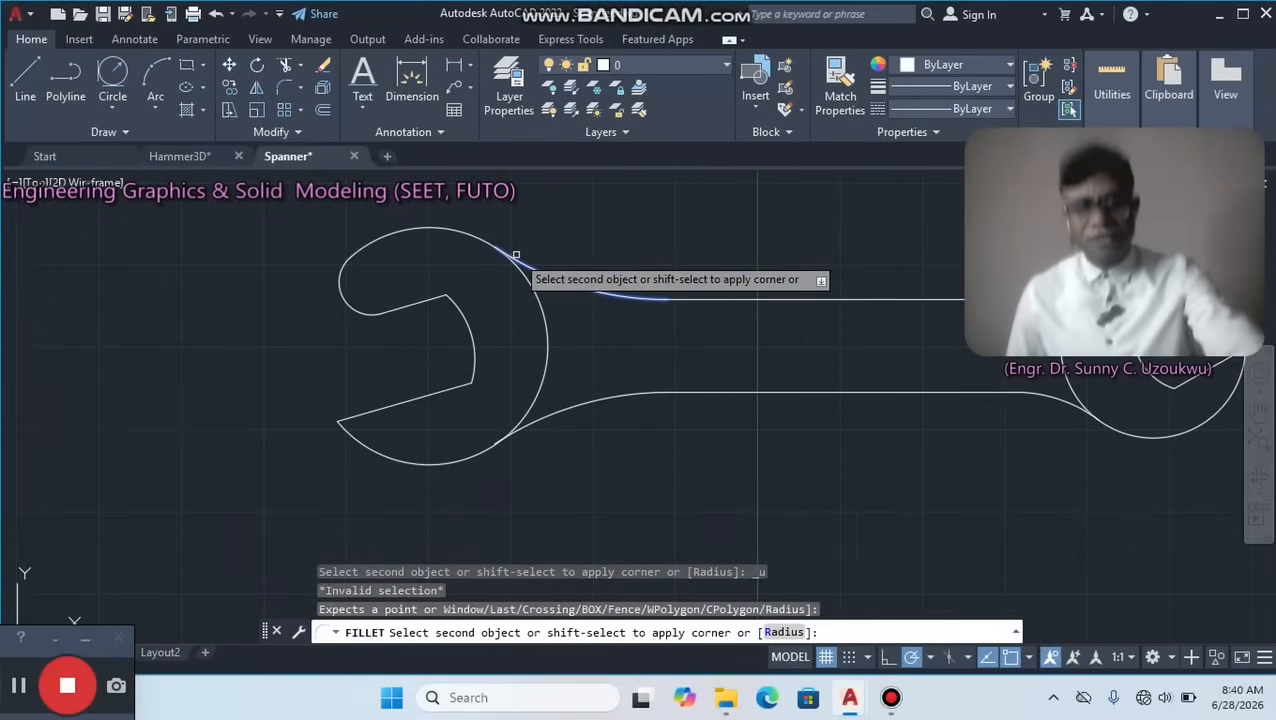
key(Escape)
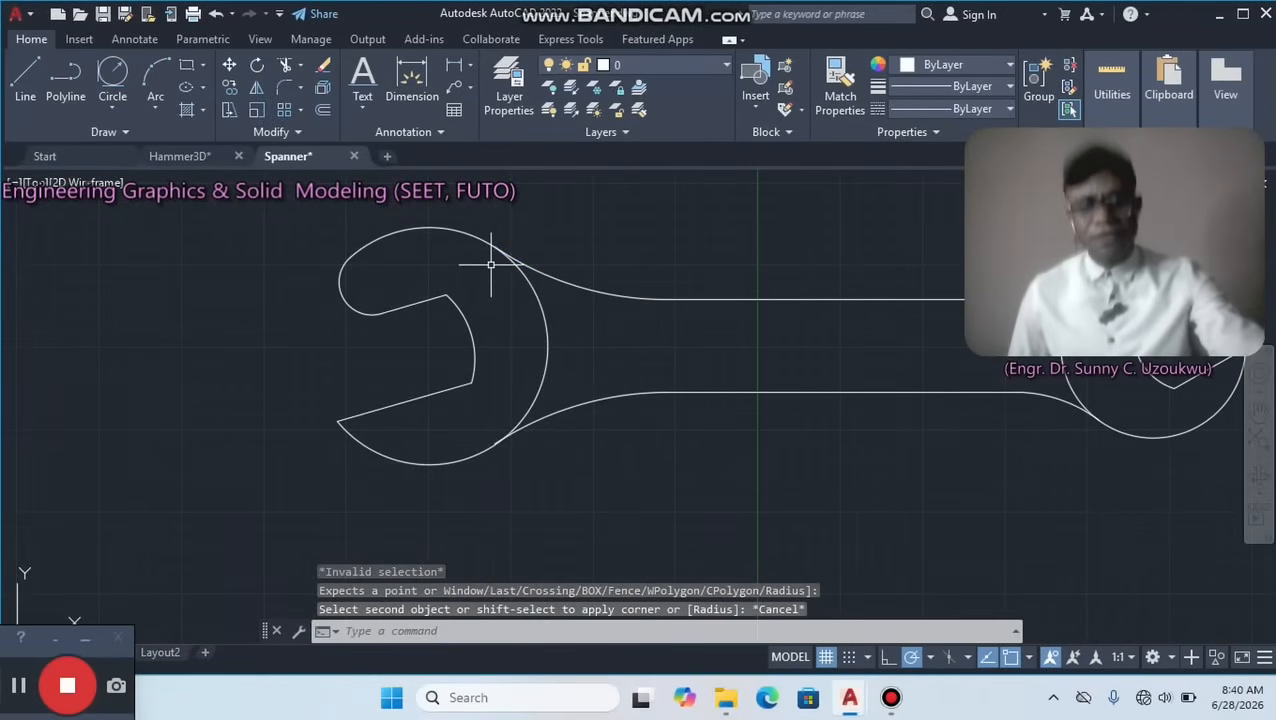
key(ctrl+z)
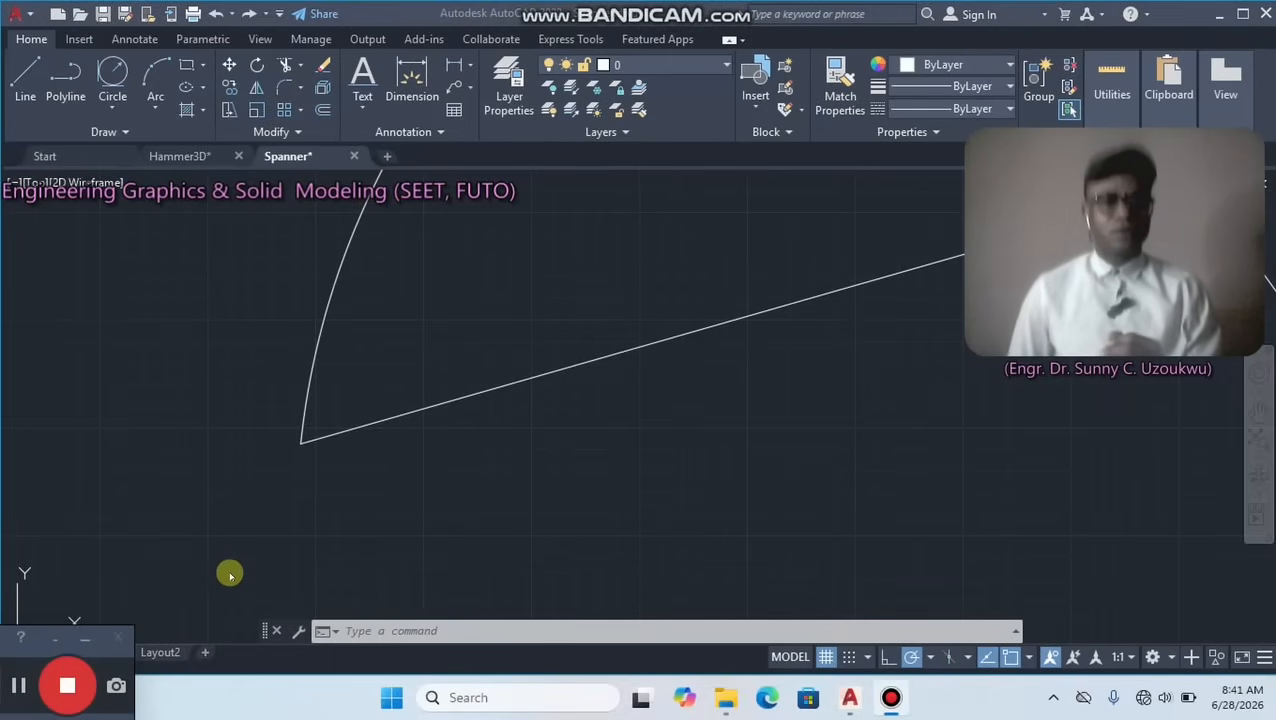
scroll(240, 538, down, 2)
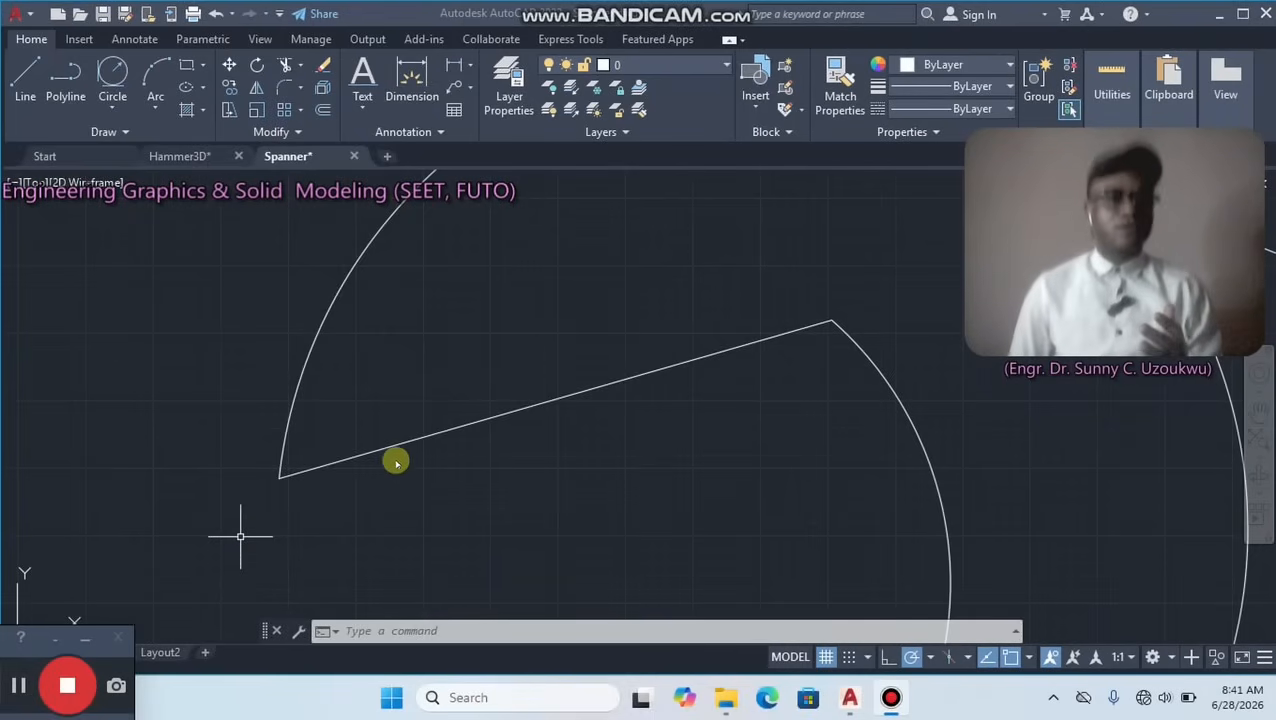
click(354, 370)
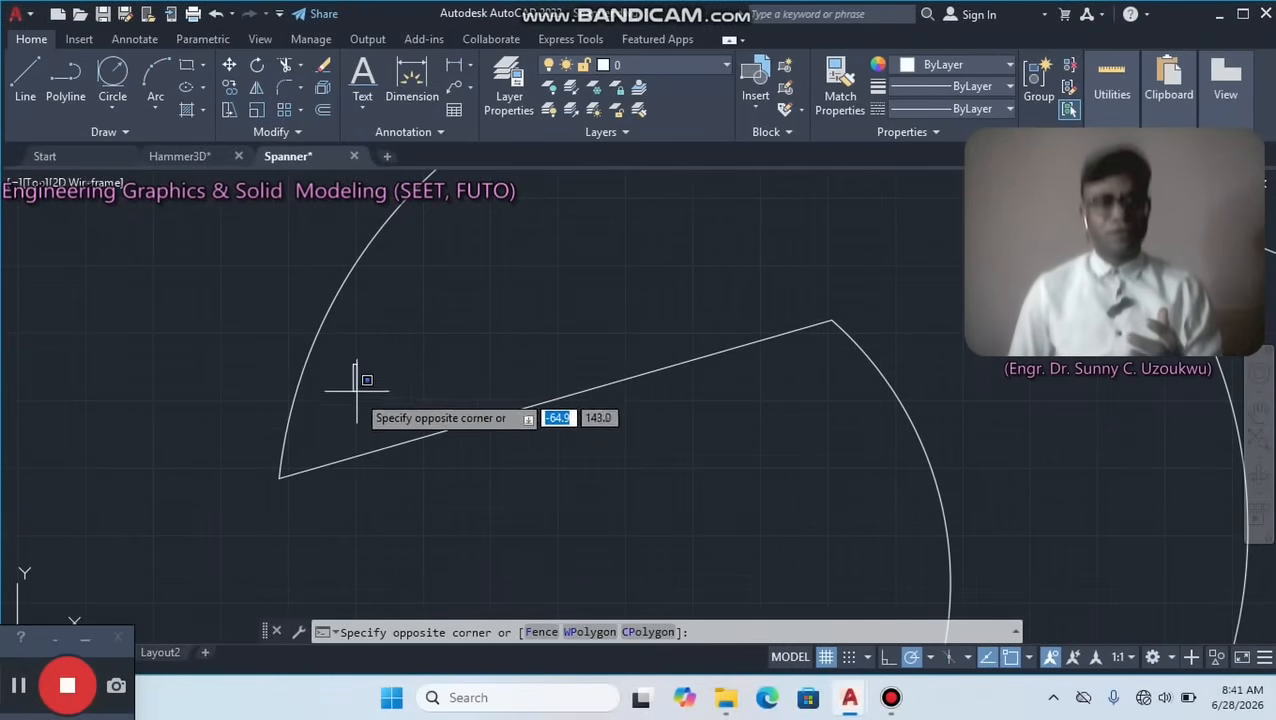
key(Escape)
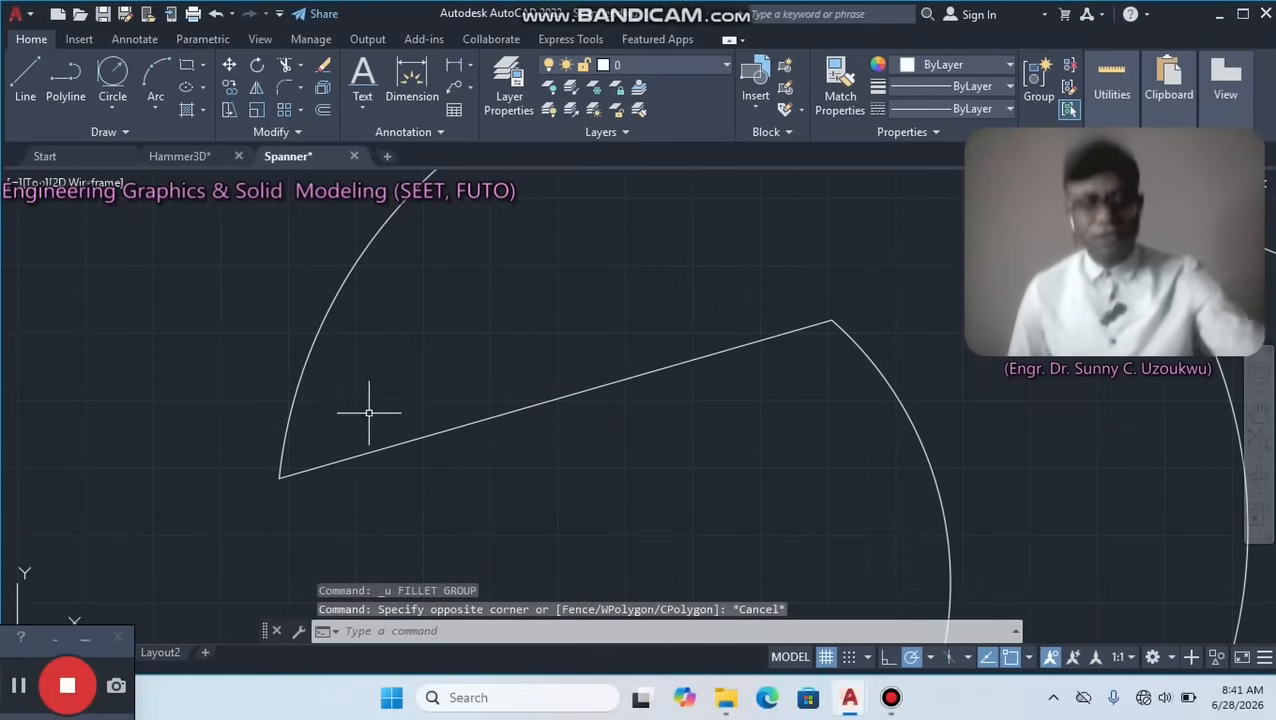
Fillet the left head's upper jaw tip between the head arc and the jaw line with radius 0.5, using the Multiple option.
middle_drag(342, 475, 333, 353)
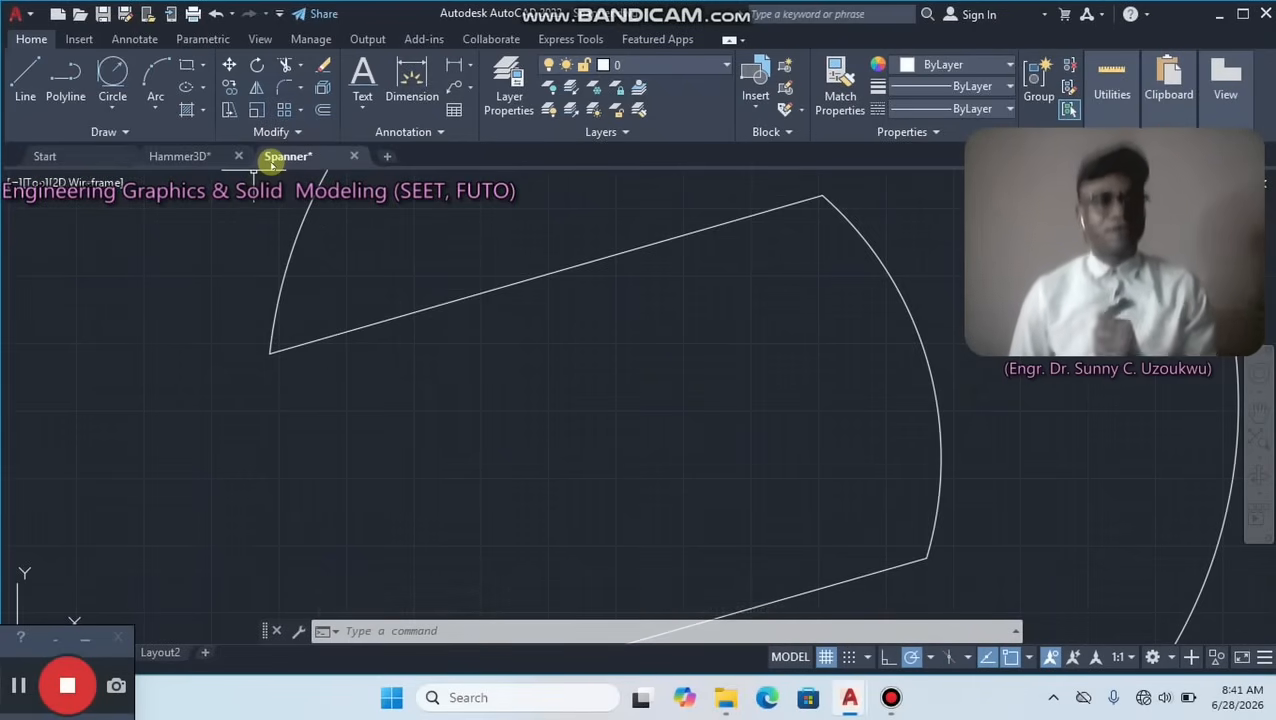
click(277, 90)
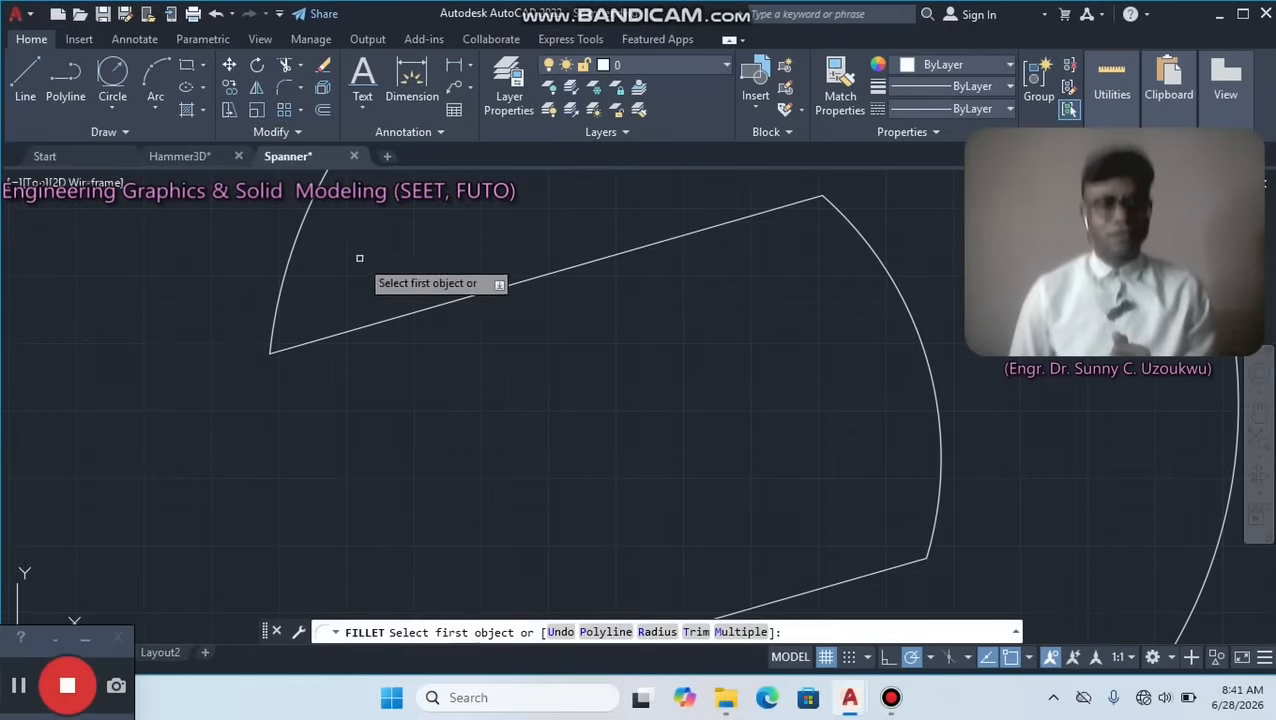
right_click(359, 257)
click(411, 383)
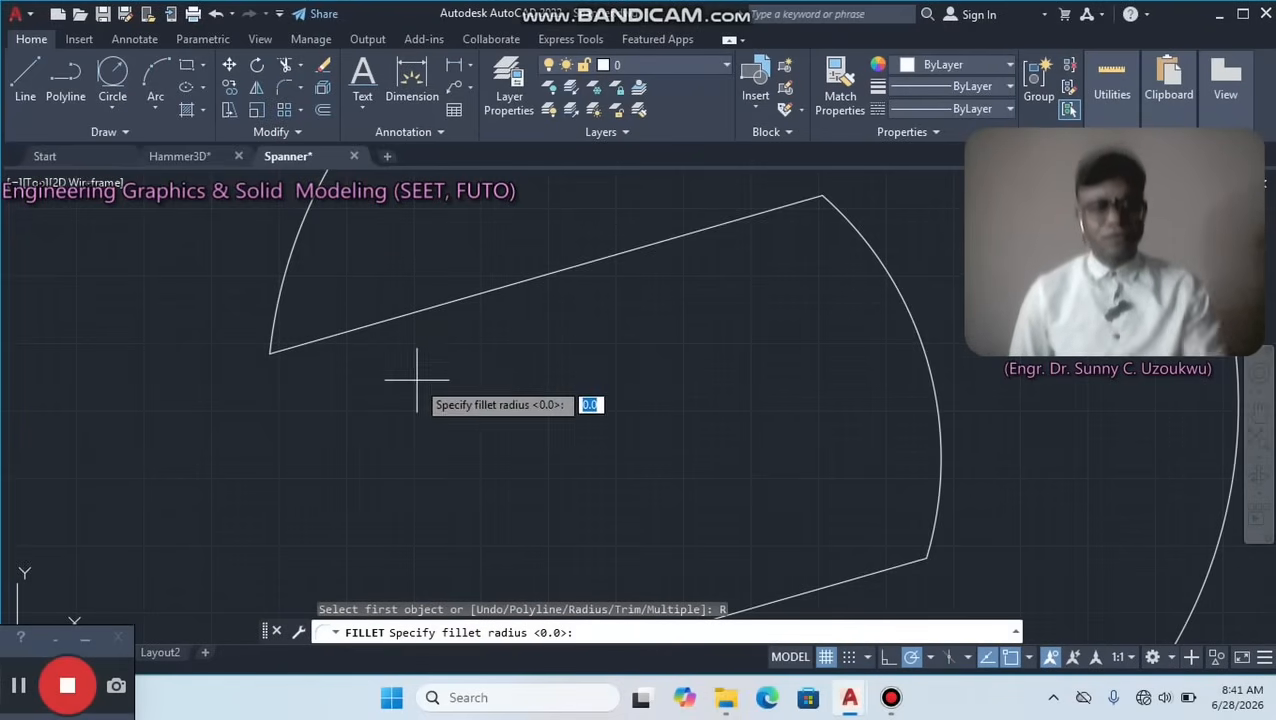
text(.5)
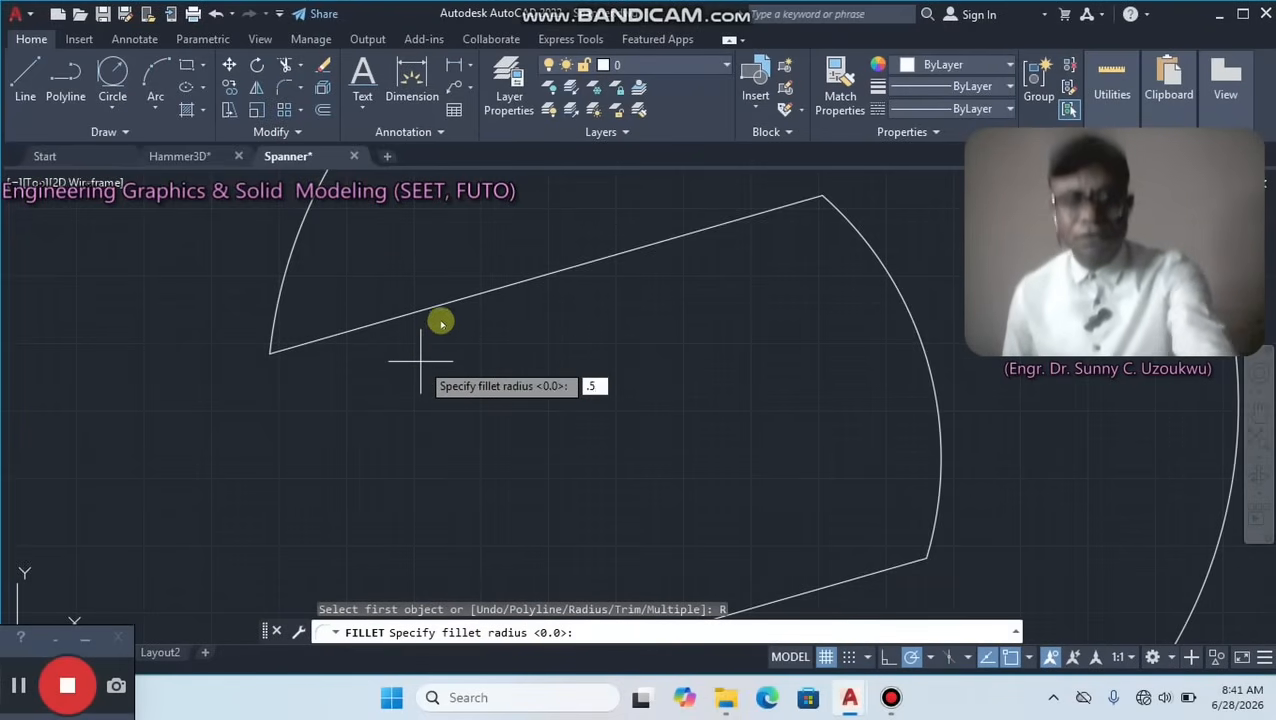
key(Return)
right_click(421, 360)
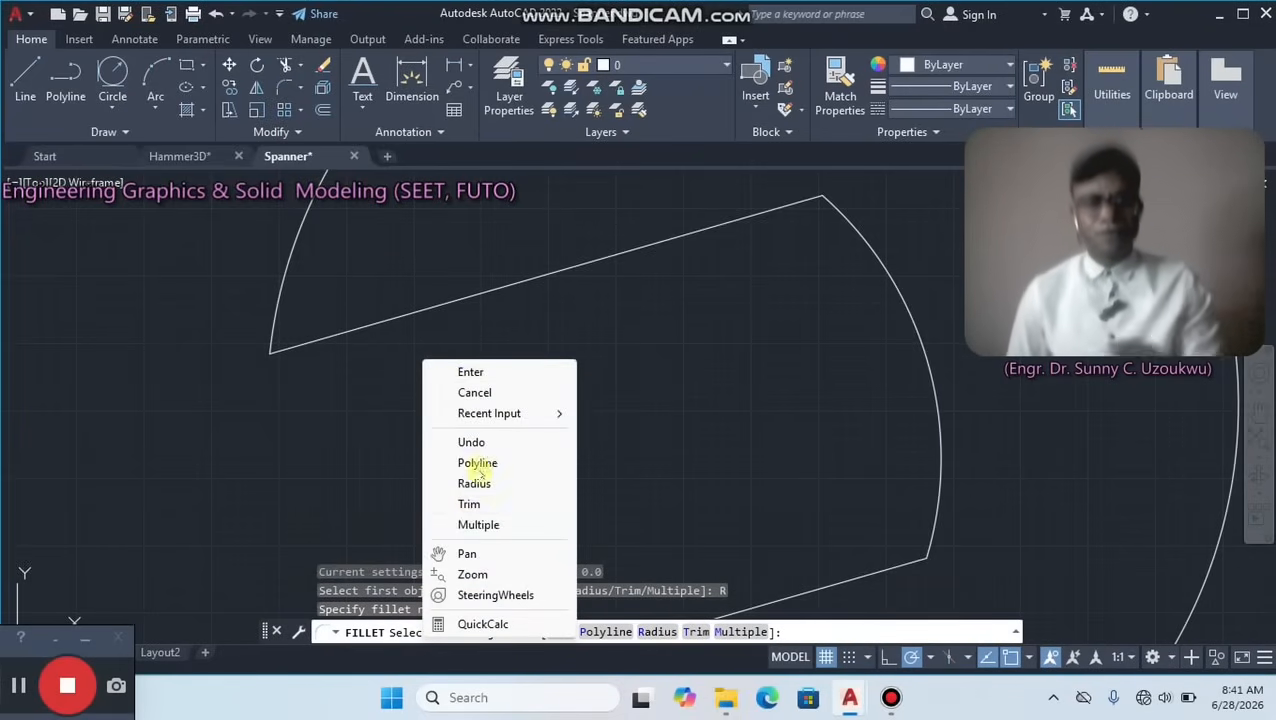
click(447, 520)
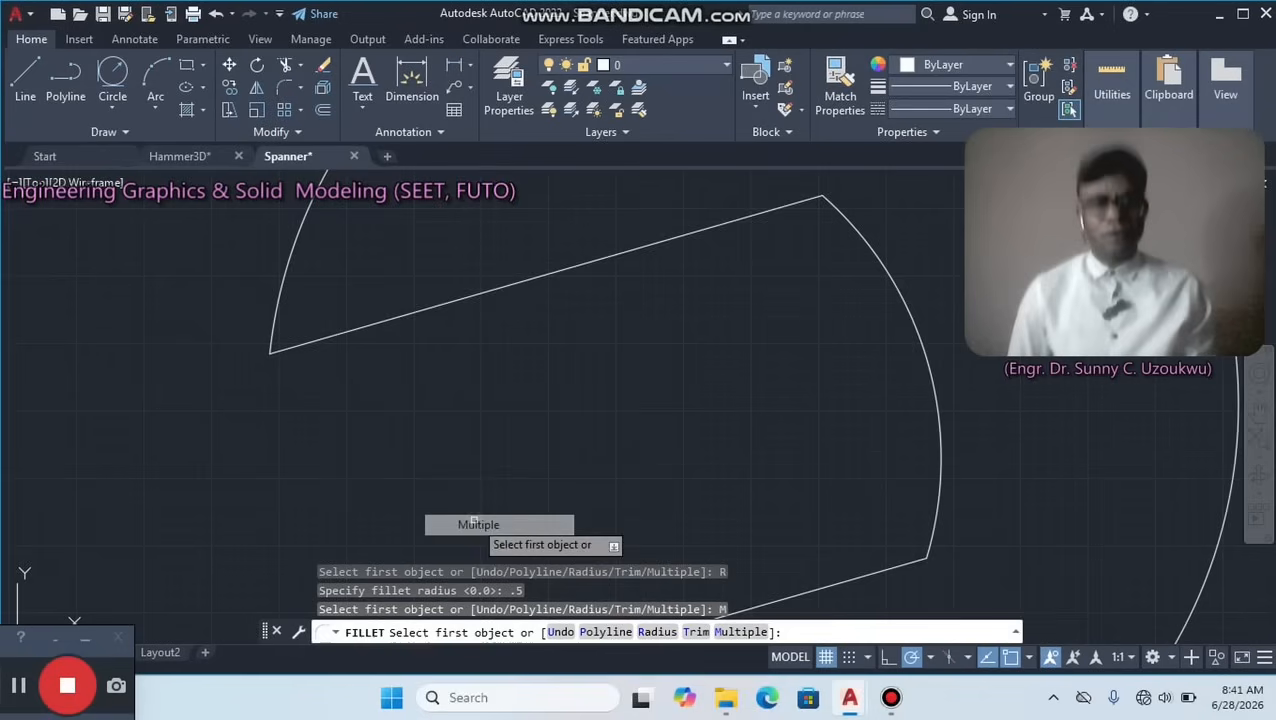
click(275, 338)
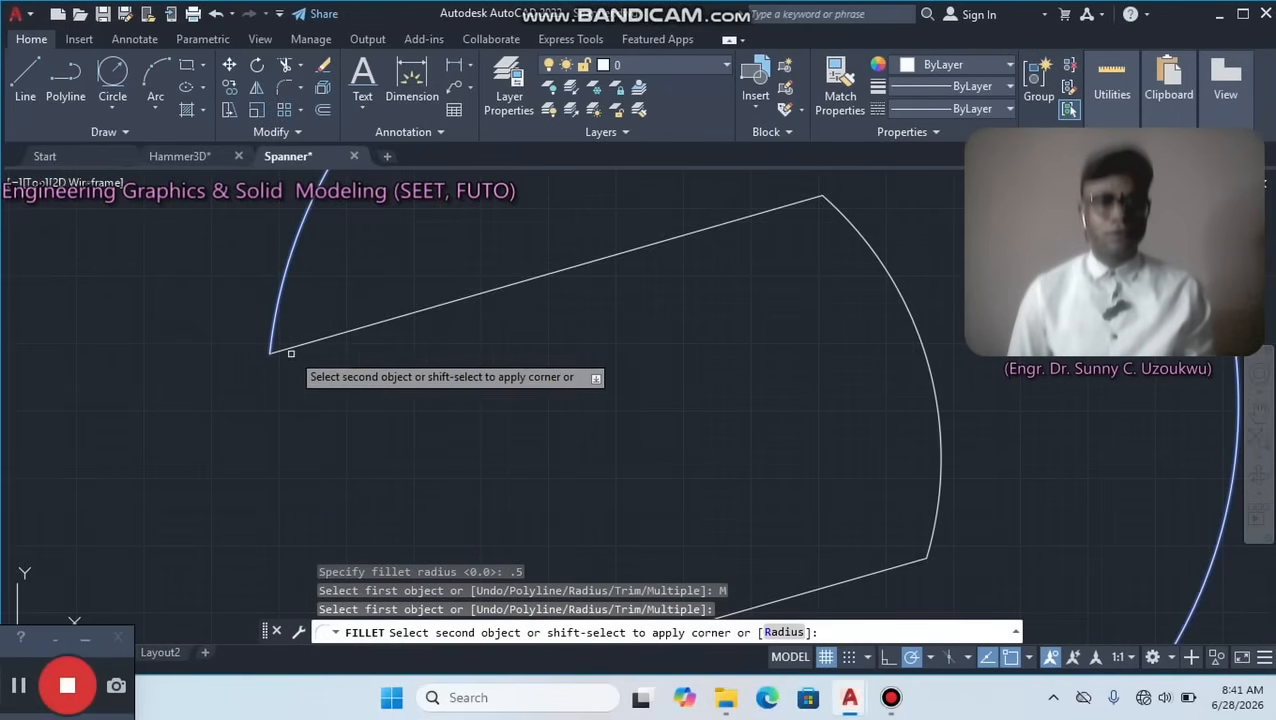
click(289, 349)
scroll(315, 378, down, 4)
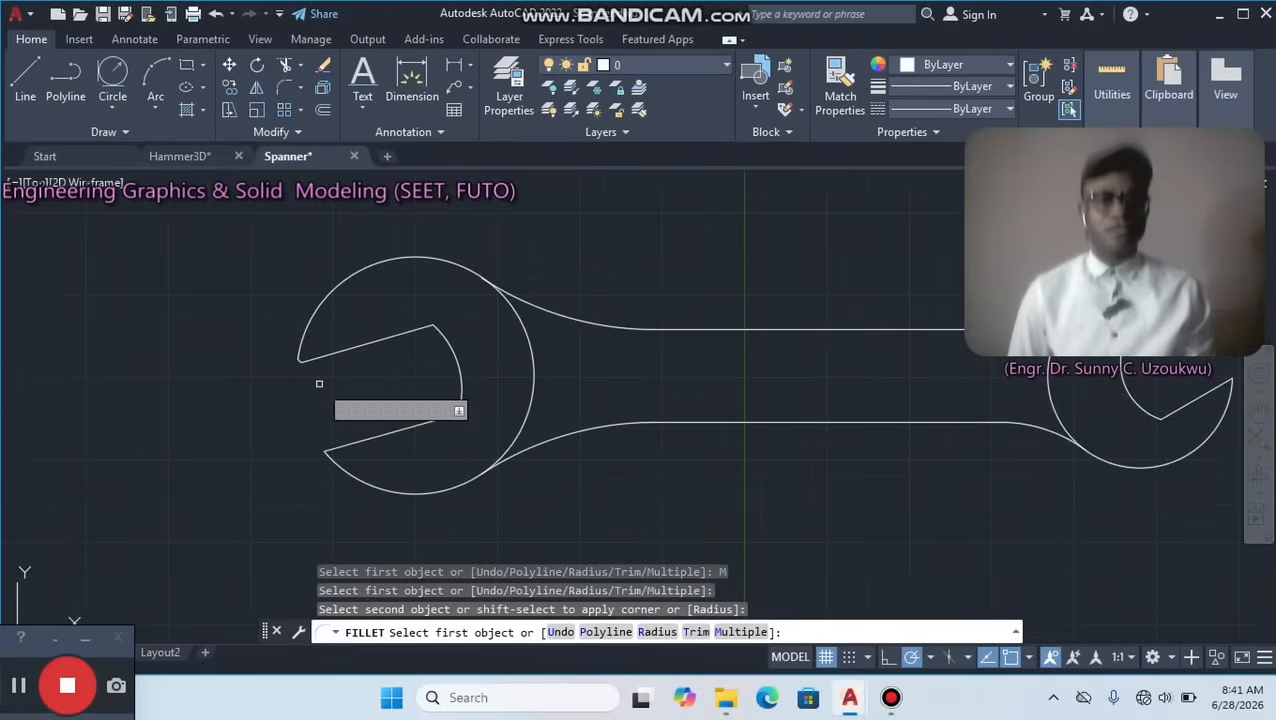
Fillet the left head's lower jaw tip between the head arc and the lower jaw line.
scroll(355, 368, up, 4)
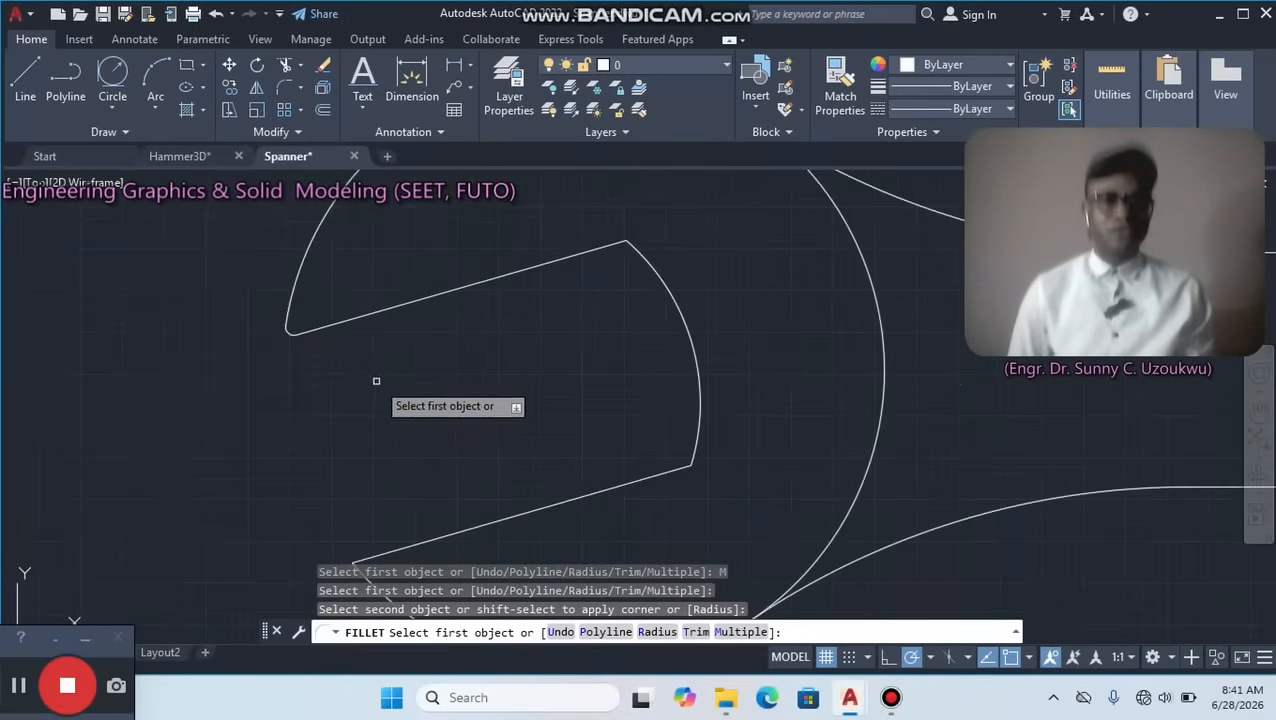
middle_drag(376, 381, 311, 289)
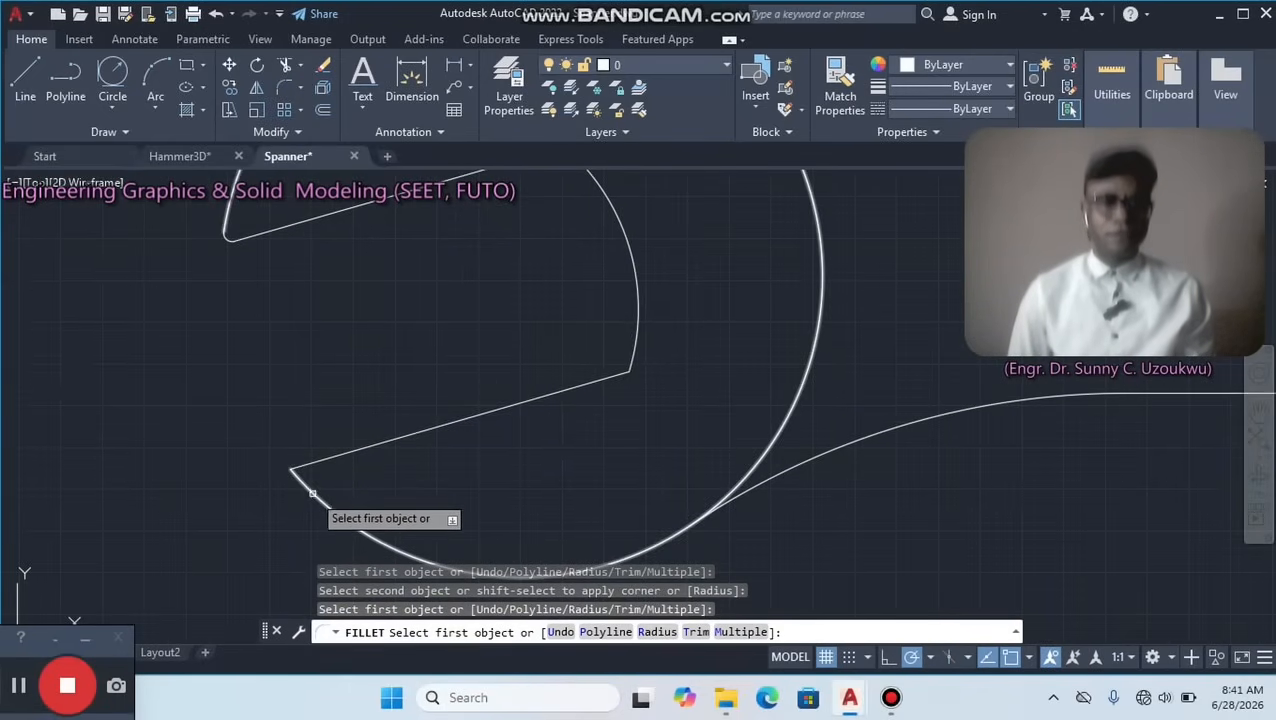
click(313, 490)
click(305, 465)
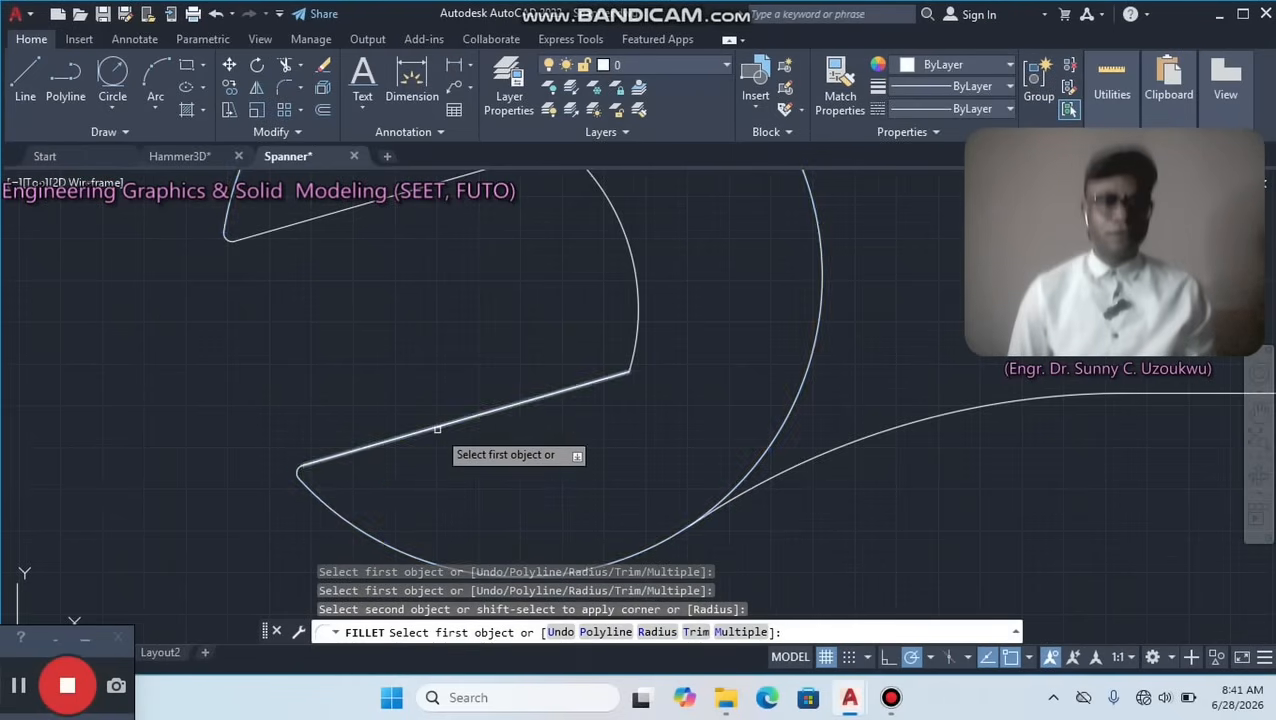
scroll(433, 416, down, 3)
Fillet the right head's upper jaw tip between the head arc and the upper jaw line.
middle_drag(780, 416, 438, 460)
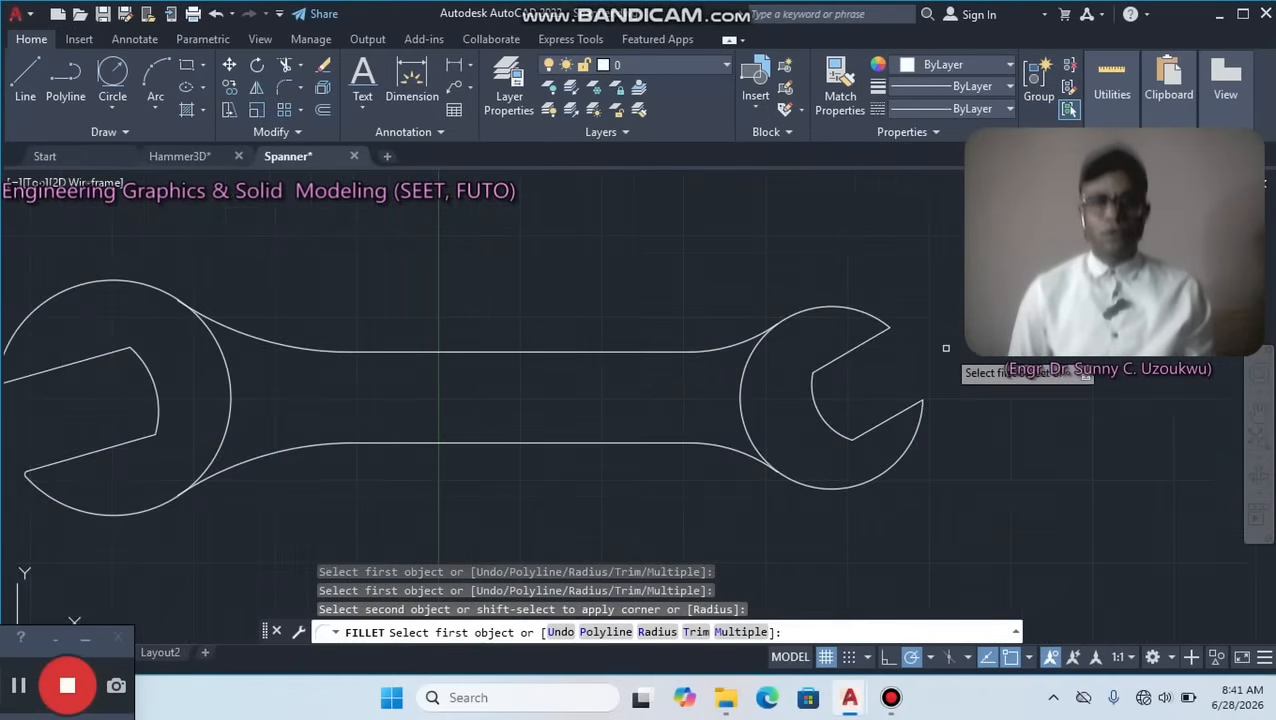
scroll(940, 345, up, 6)
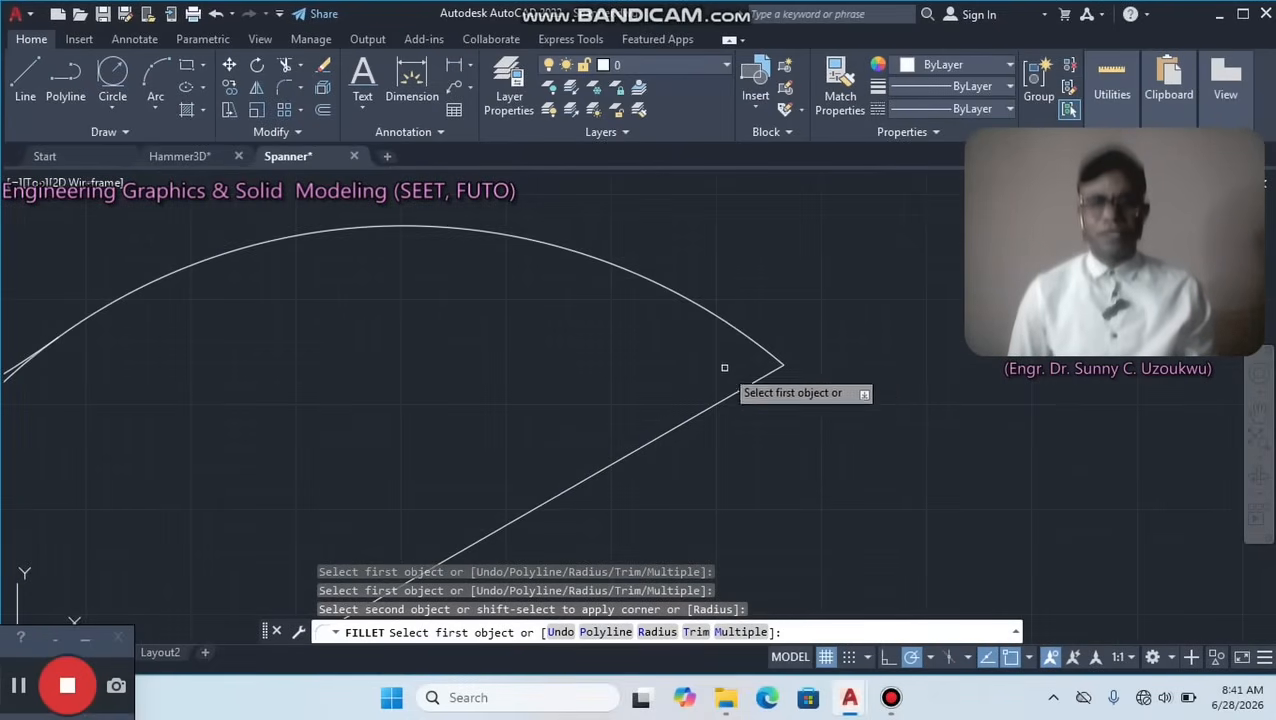
click(762, 350)
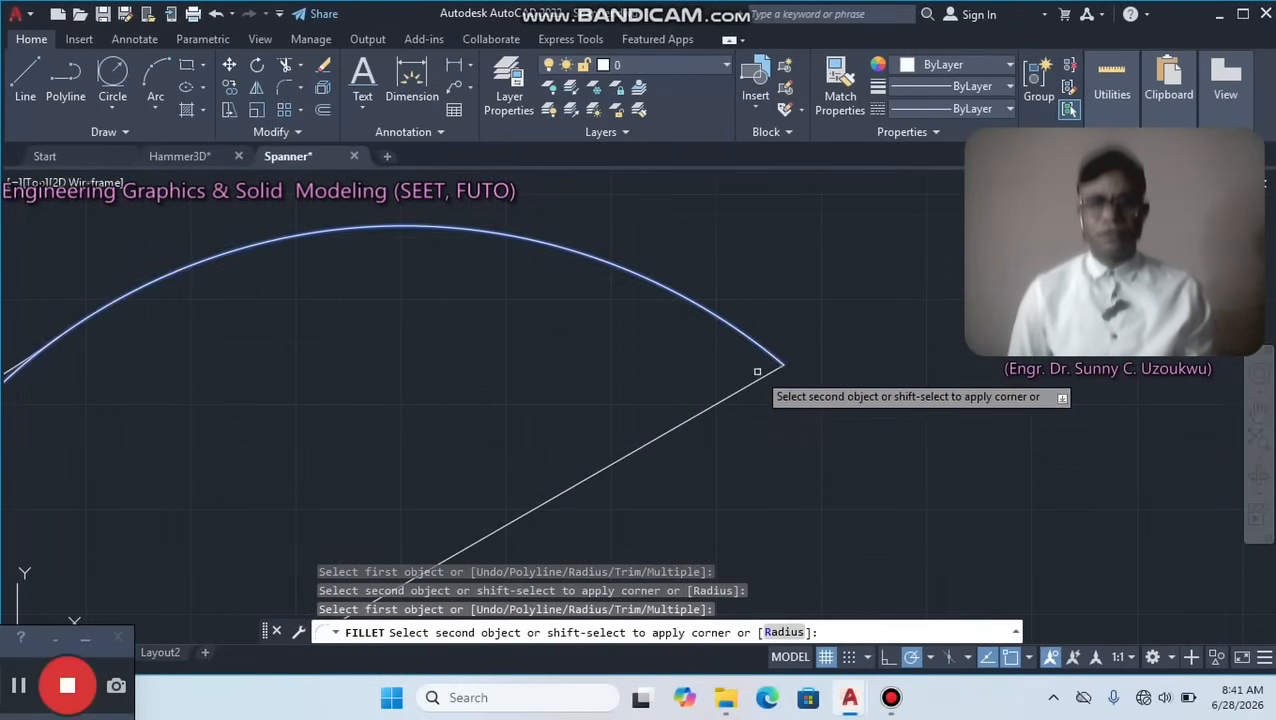
click(756, 379)
scroll(757, 385, down, 2)
Fillet the right head's lower jaw tip between the jaw line and the head arc, and end the Fillet command.
middle_drag(752, 467, 769, 202)
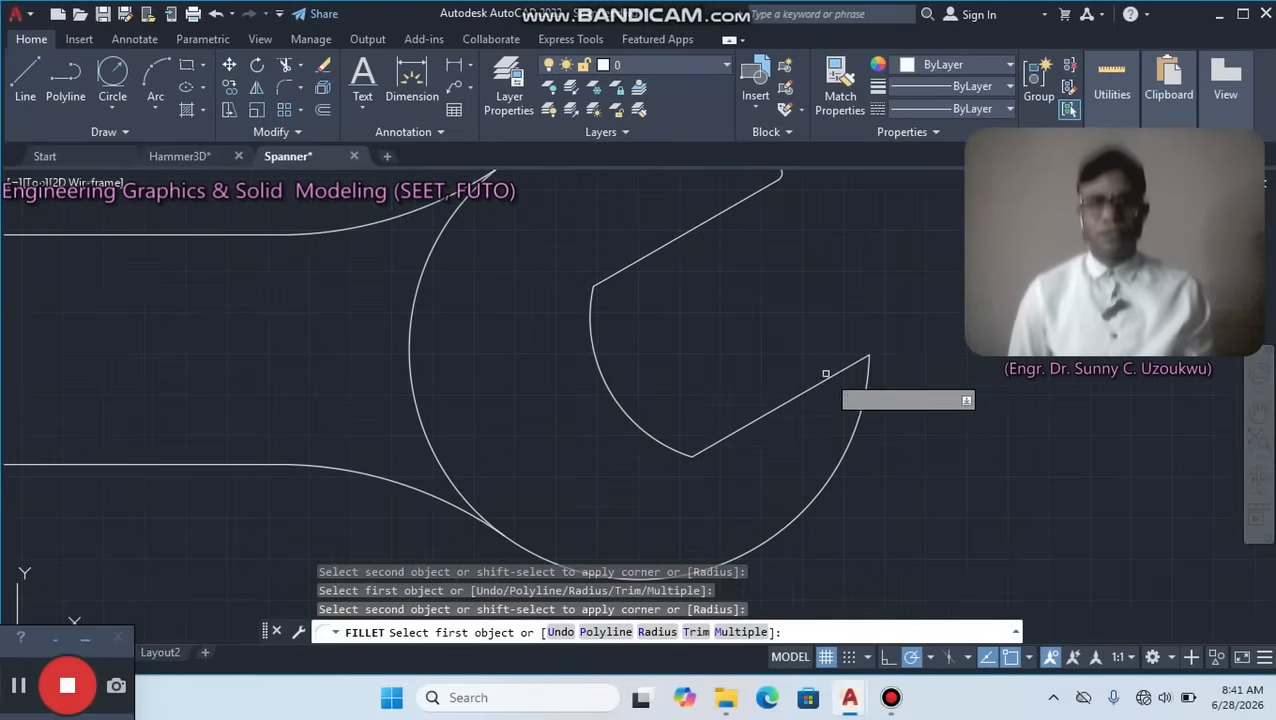
click(845, 369)
click(867, 372)
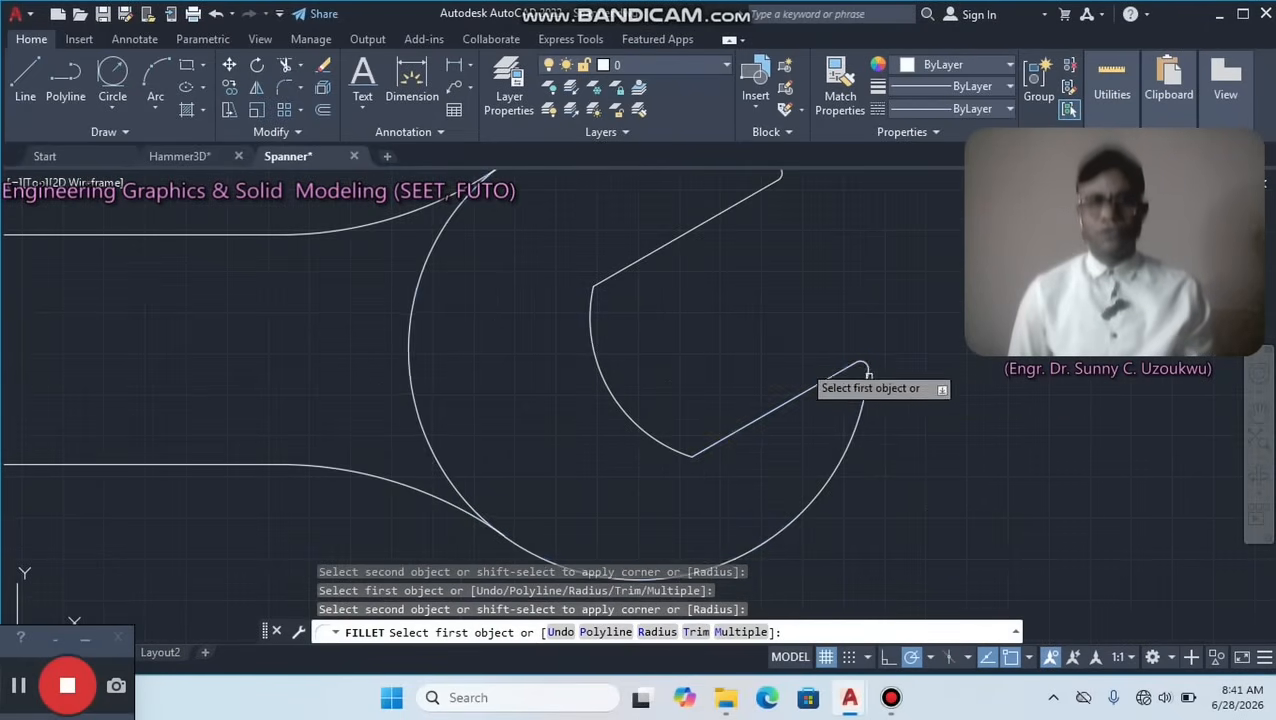
scroll(686, 336, down, 3)
middle_drag(436, 307, 613, 327)
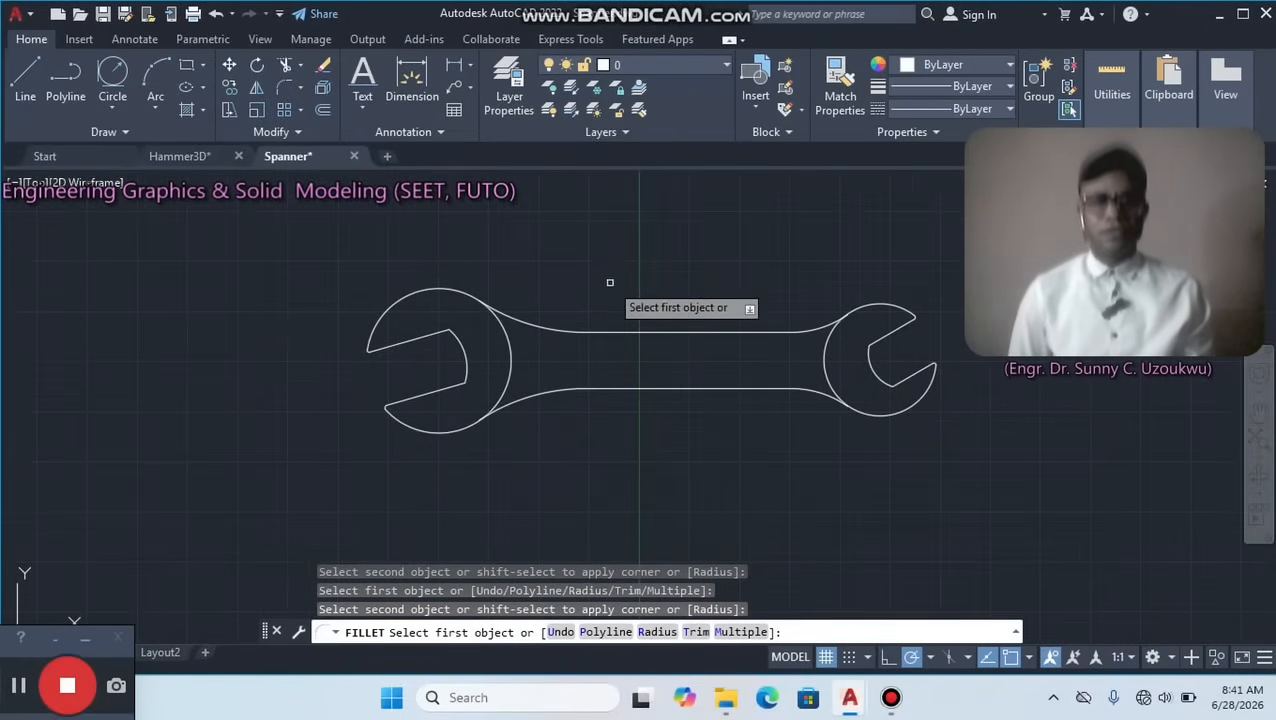
right_click(609, 284)
click(622, 290)
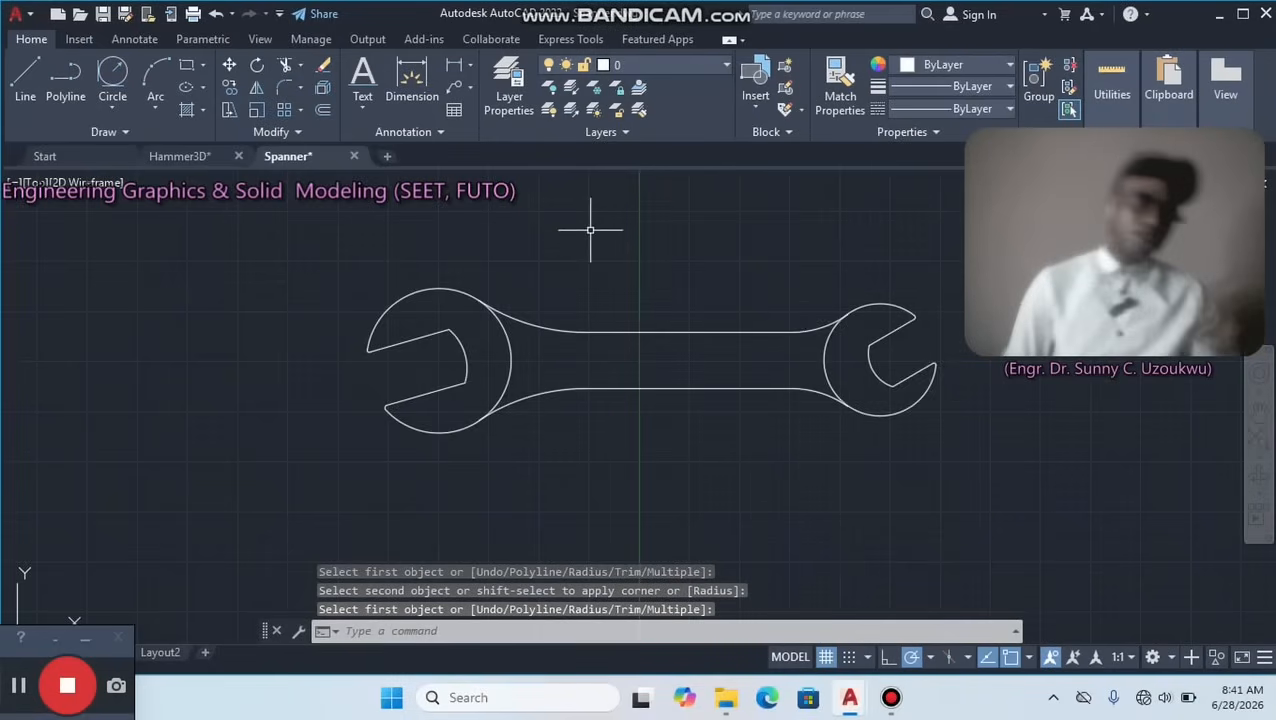
Orbit the finished spanner outline into an angled 3D view and switch to the 3D Modeling workspace.
scroll(604, 285, down, 2)
scroll(610, 272, up, 2)
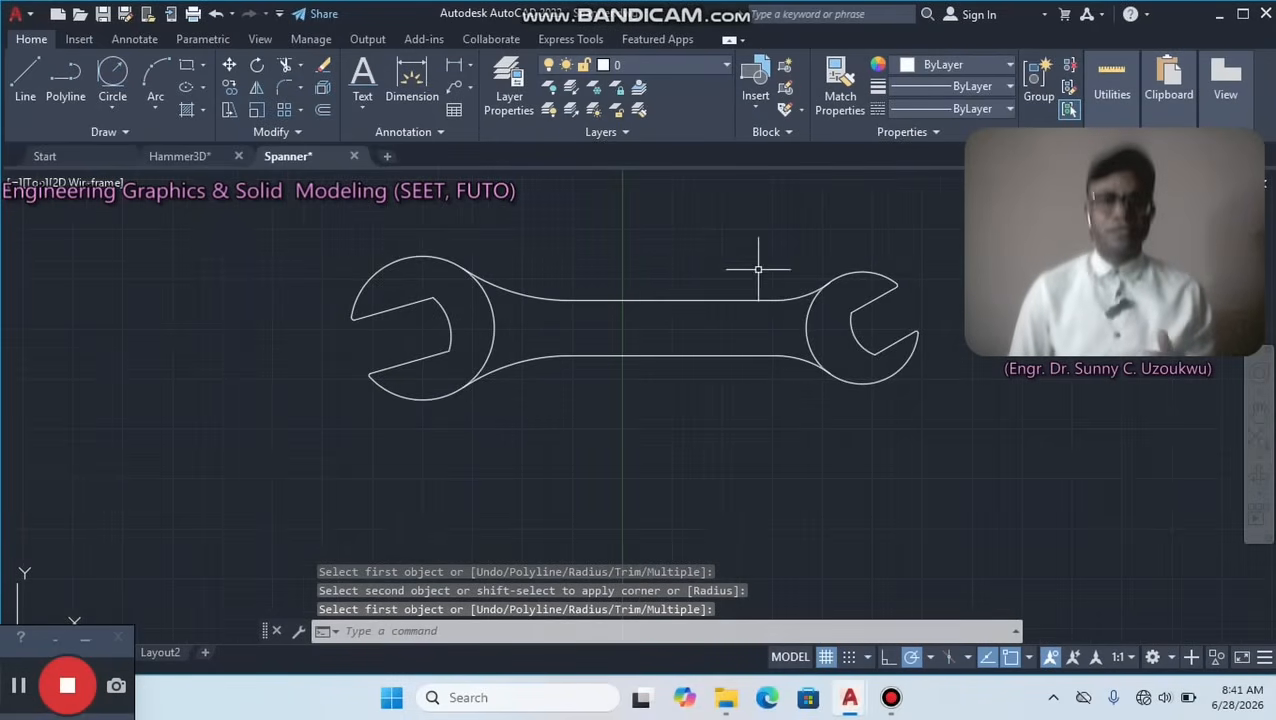
scroll(806, 330, up, 3)
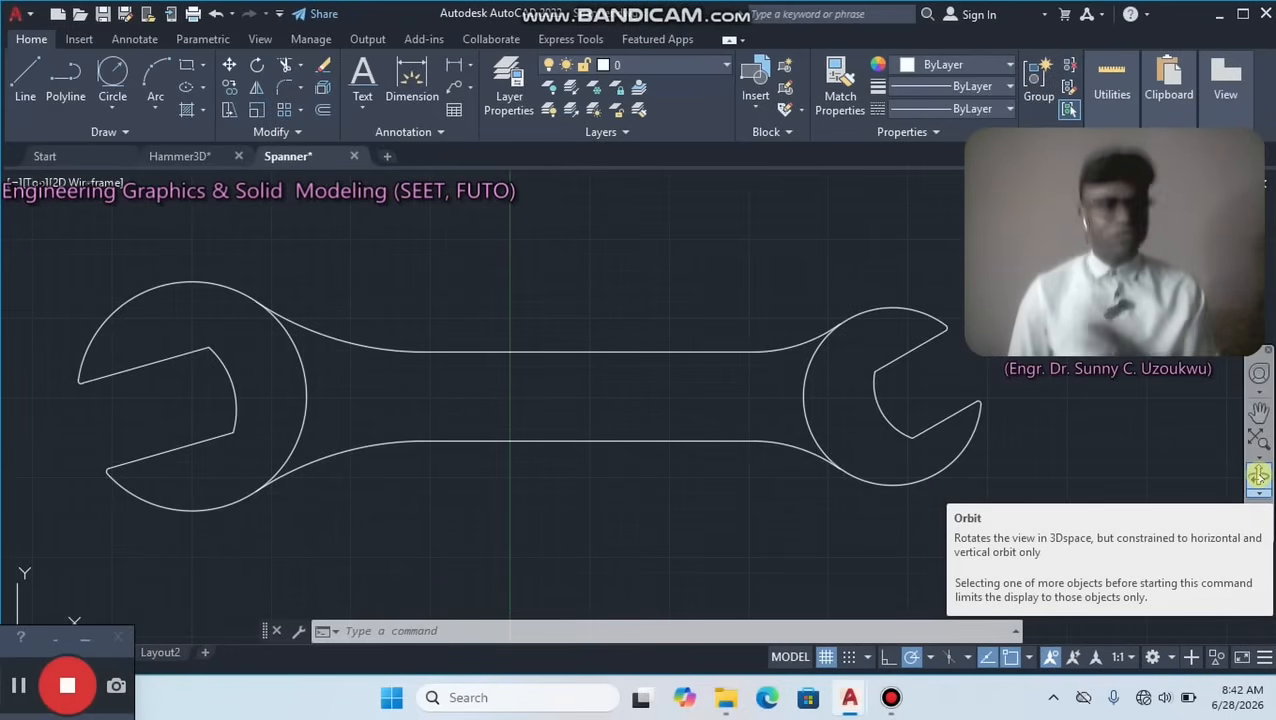
click(1258, 475)
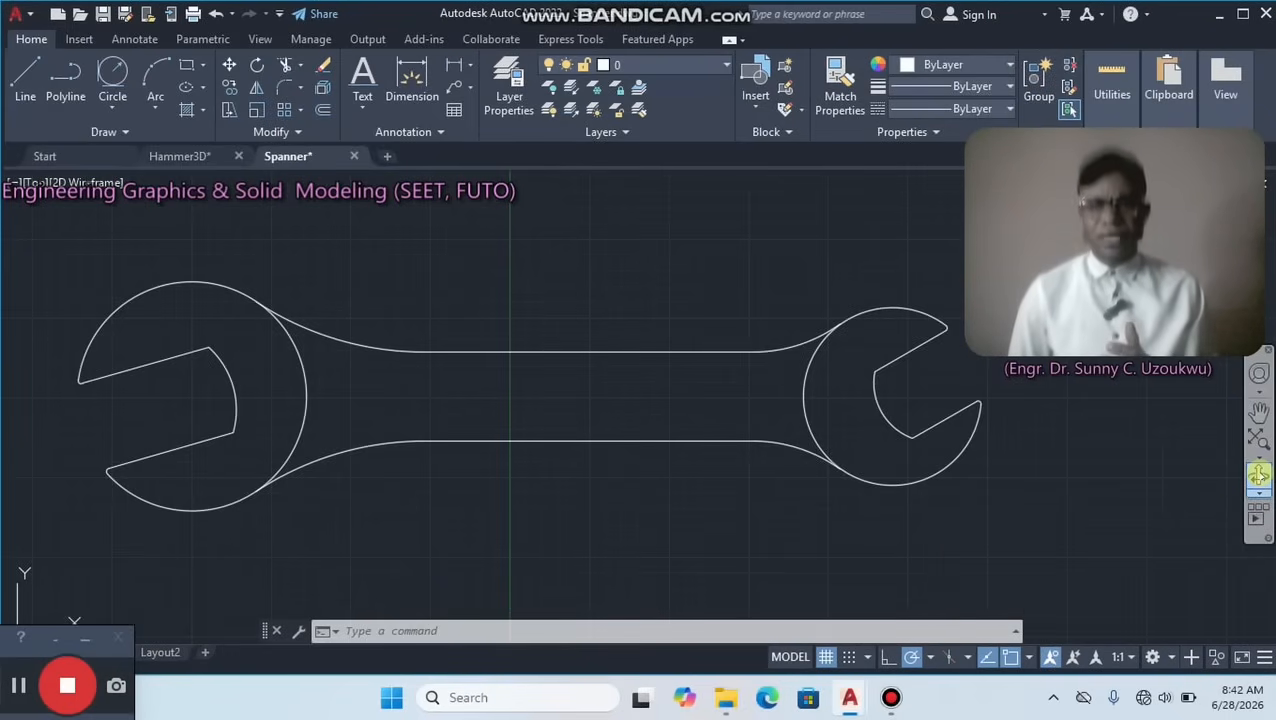
drag(1057, 464, 928, 410)
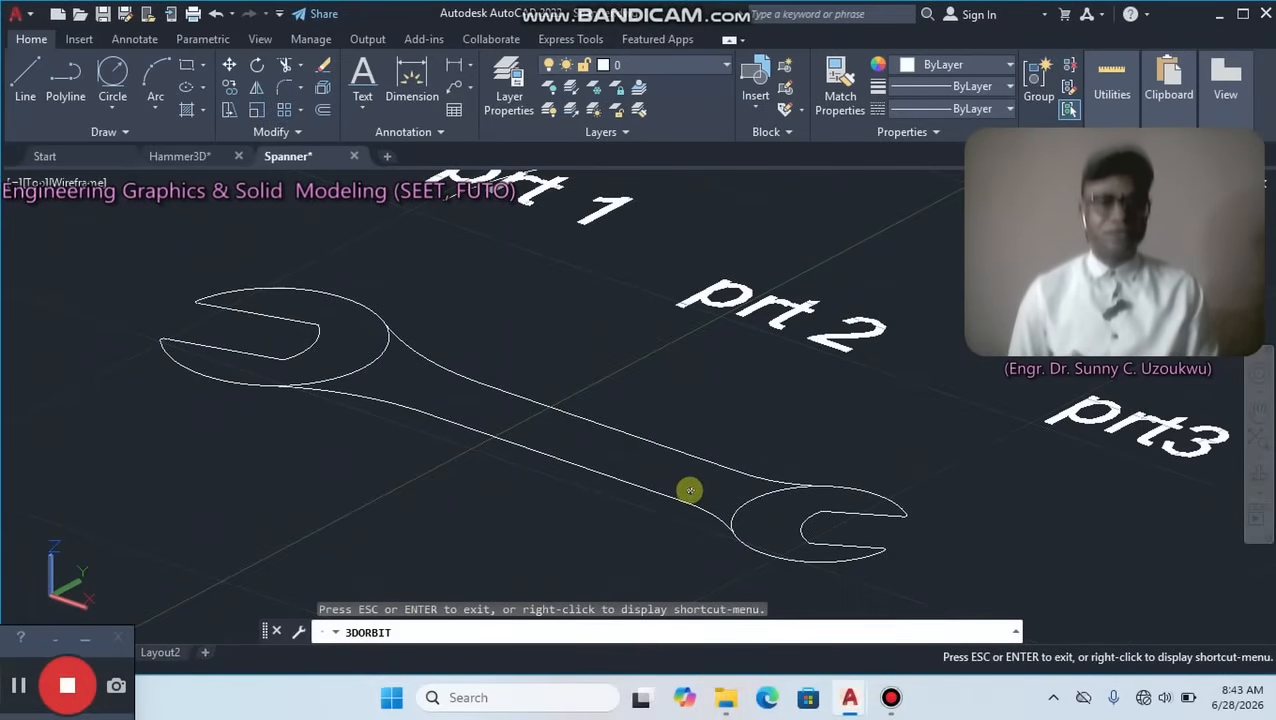
right_click(652, 356)
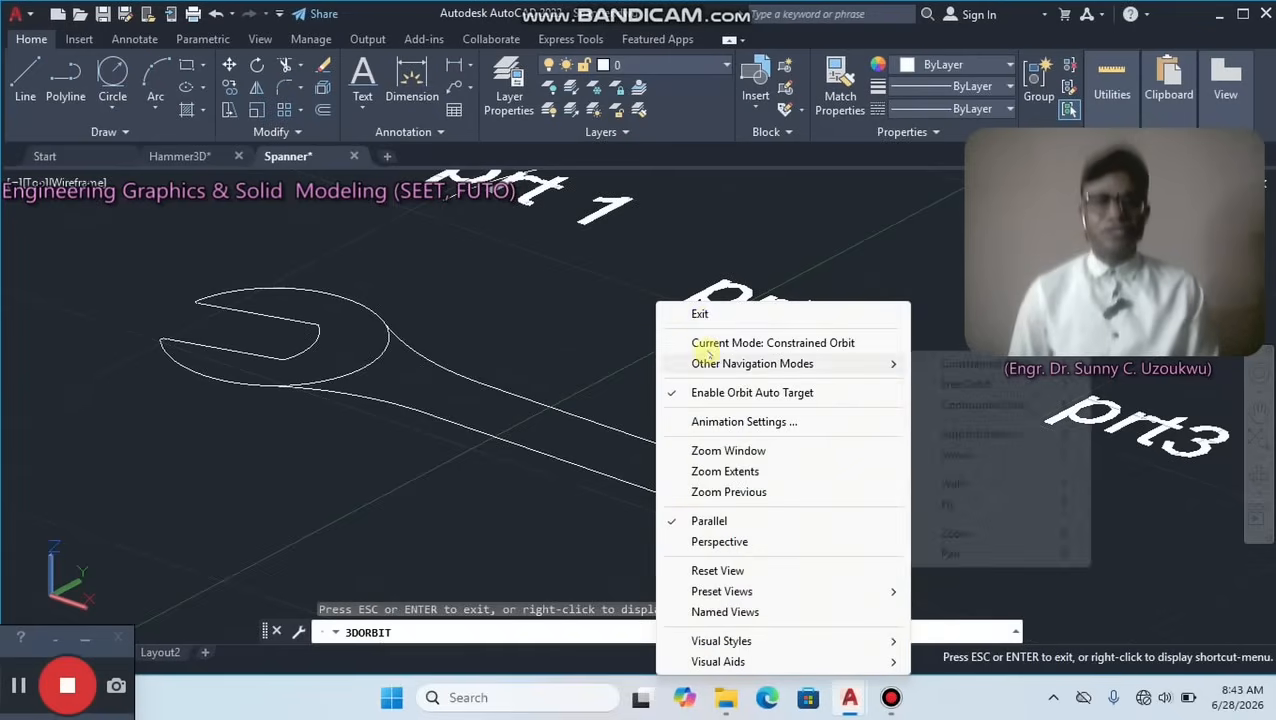
click(698, 313)
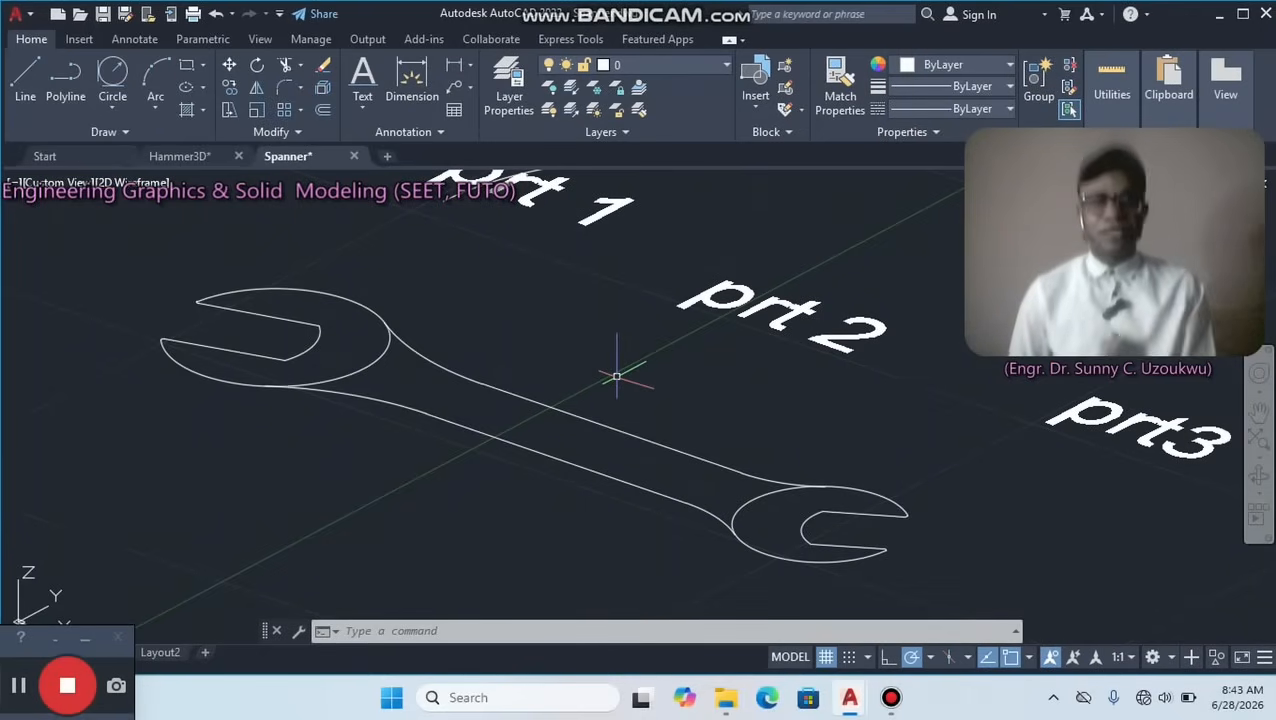
click(1171, 656)
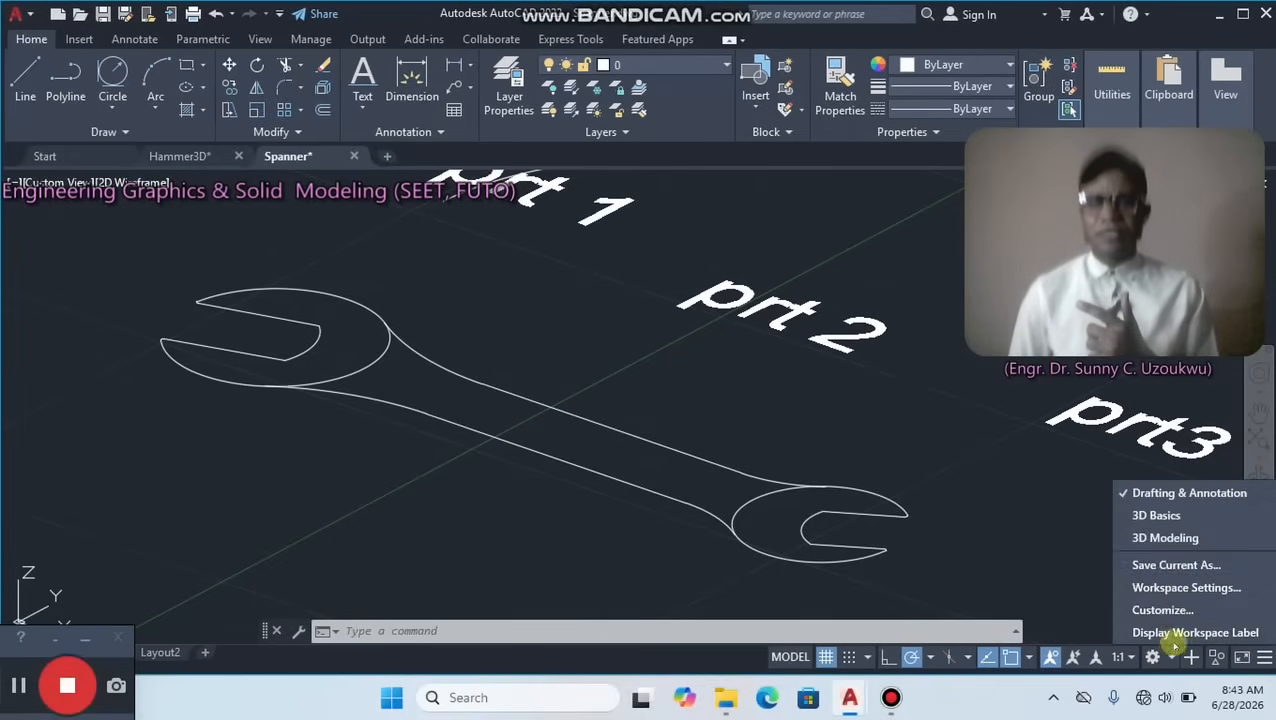
click(1167, 538)
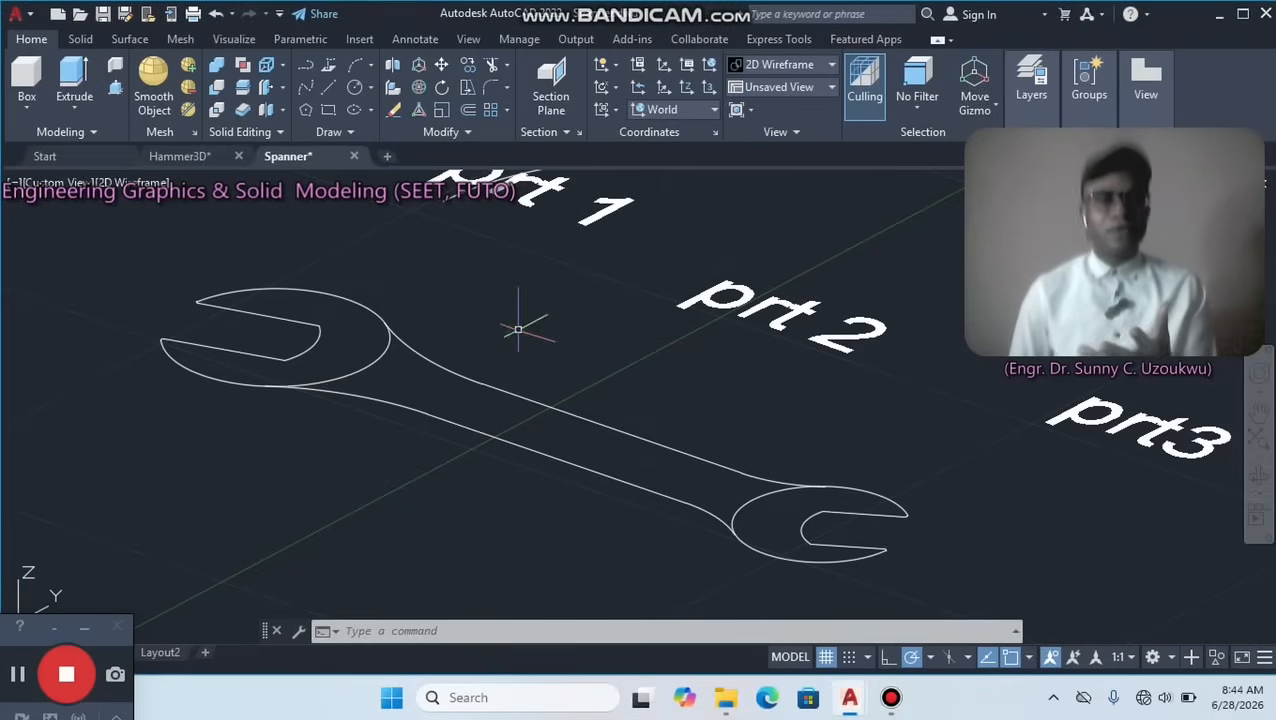
Presspull the bounded area of the spanner's handle upward to a height of 4.5.
middle_drag(629, 370, 550, 370)
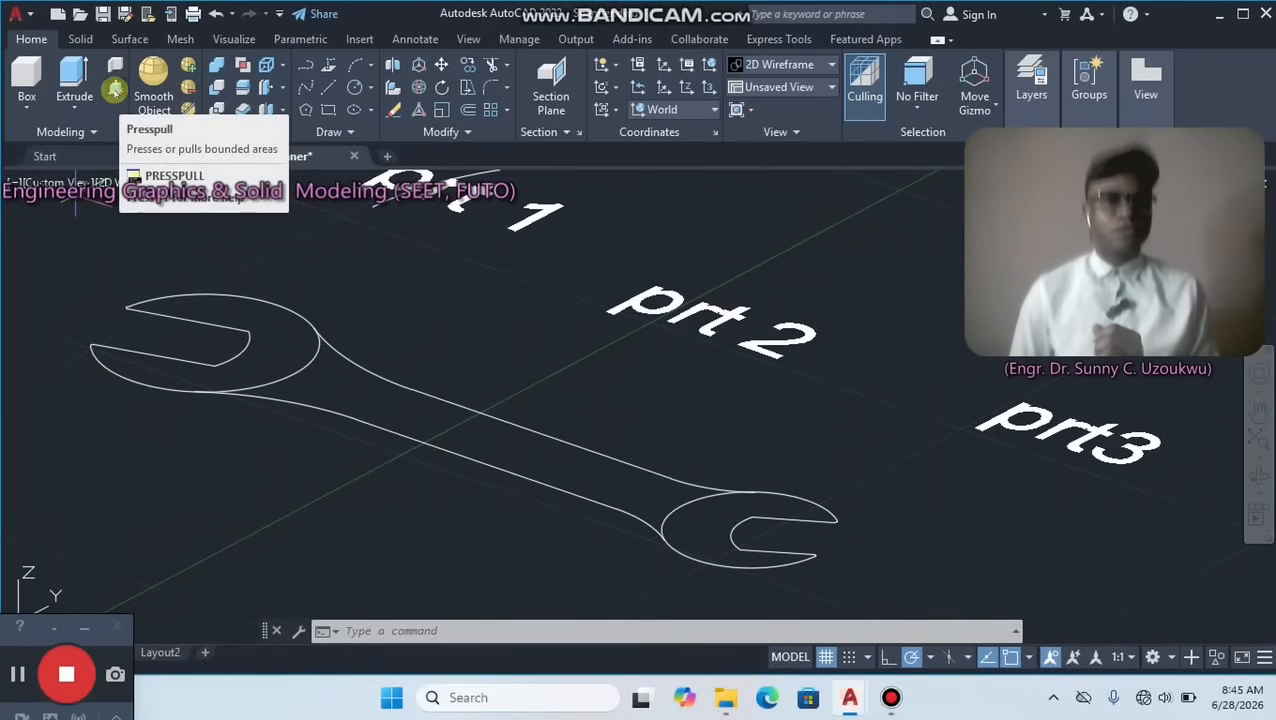
click(115, 88)
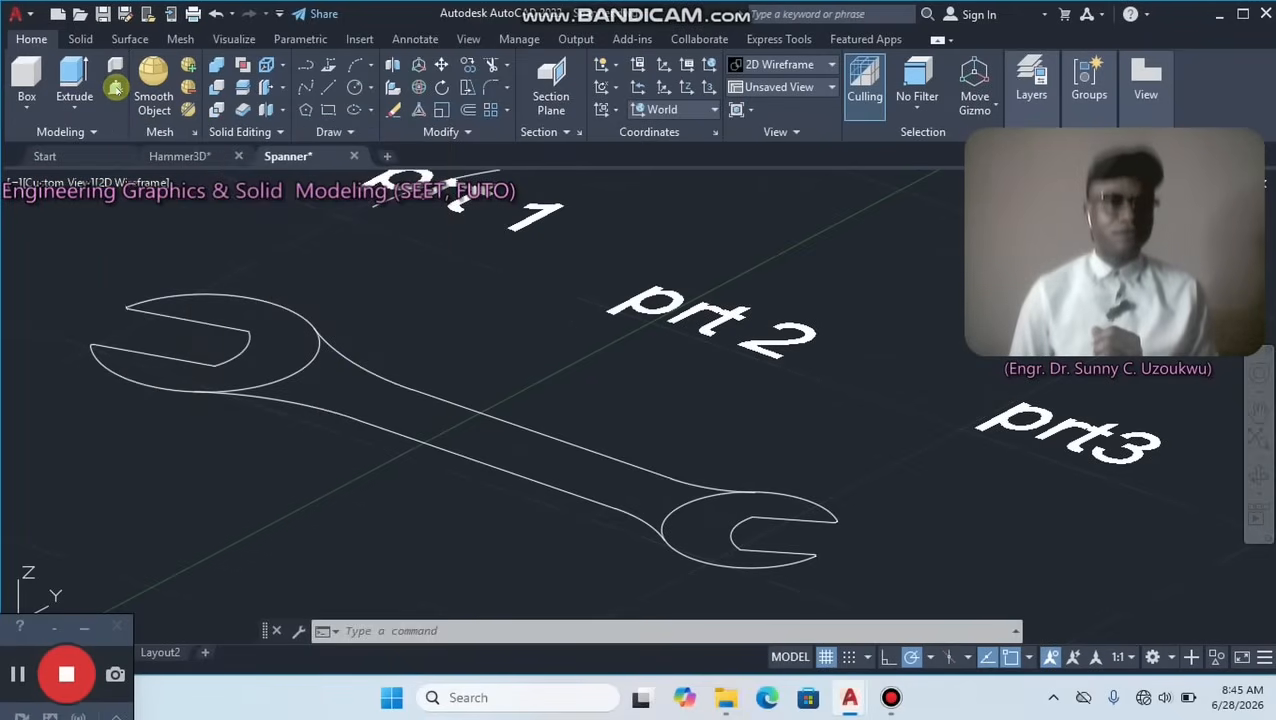
click(395, 400)
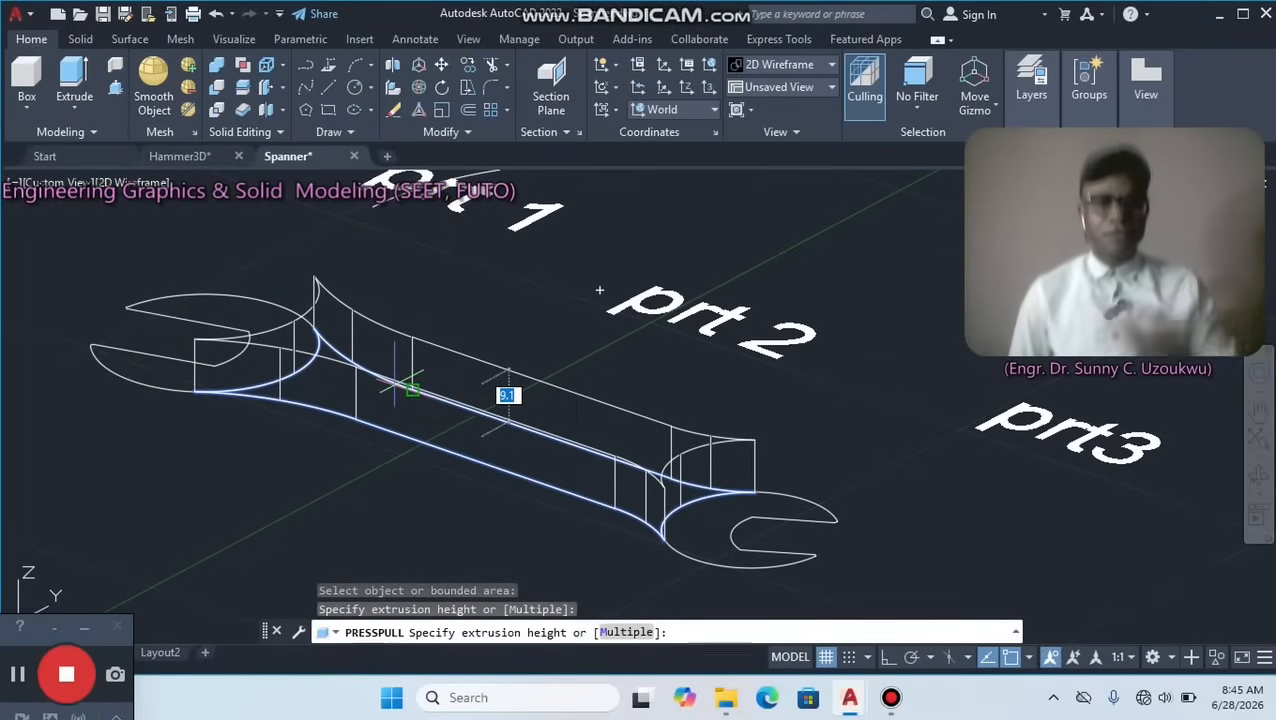
text(4.)
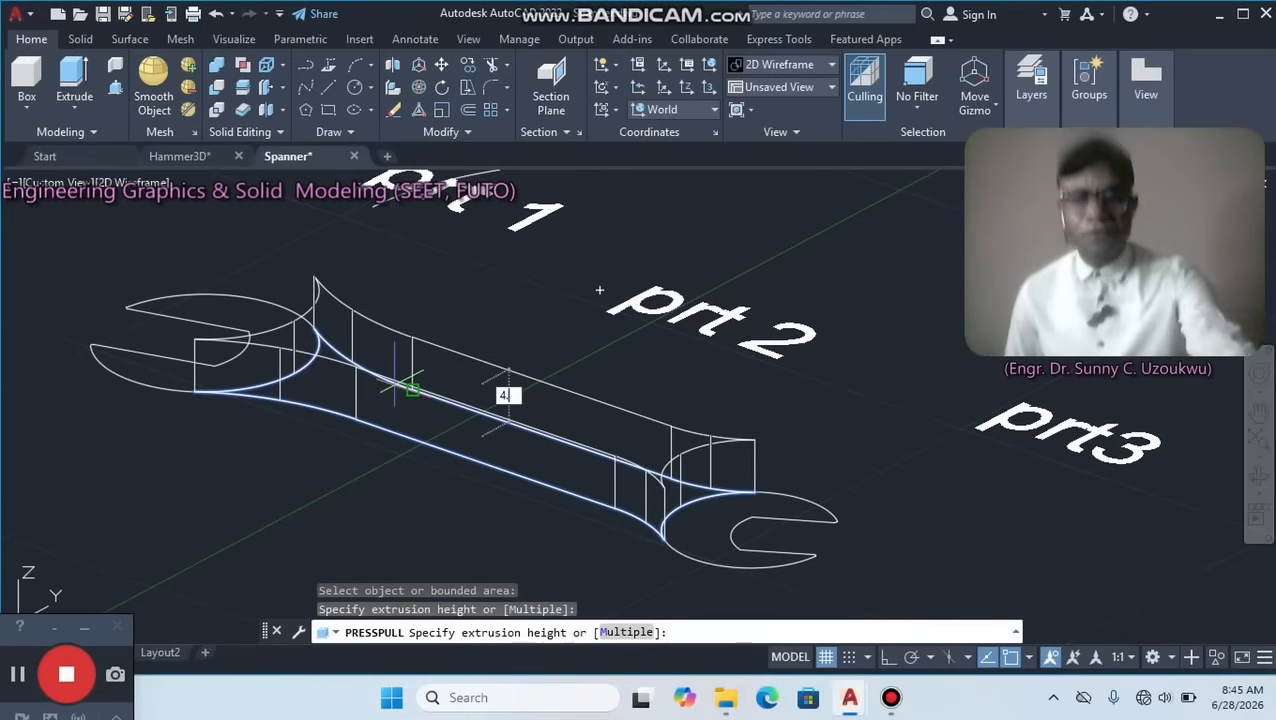
text(5)
key(Return)
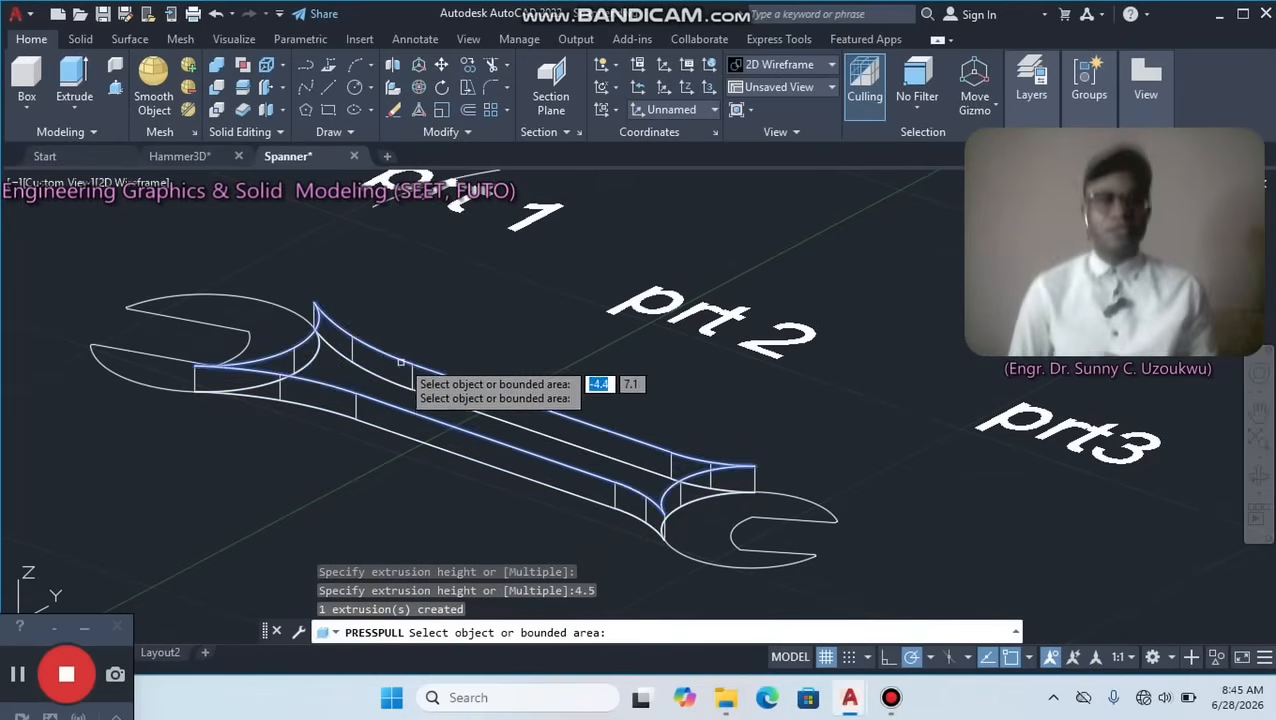
Presspull the left head's bounded area upward to a height of 5.
click(256, 318)
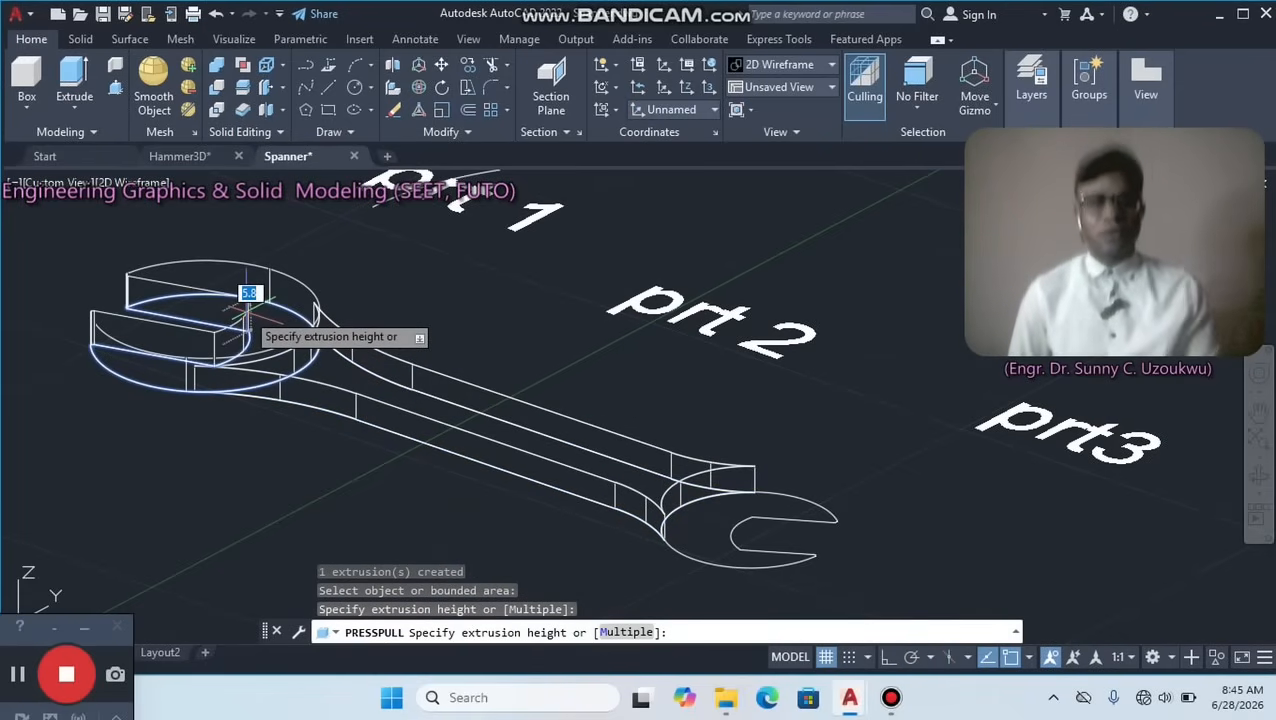
text(5)
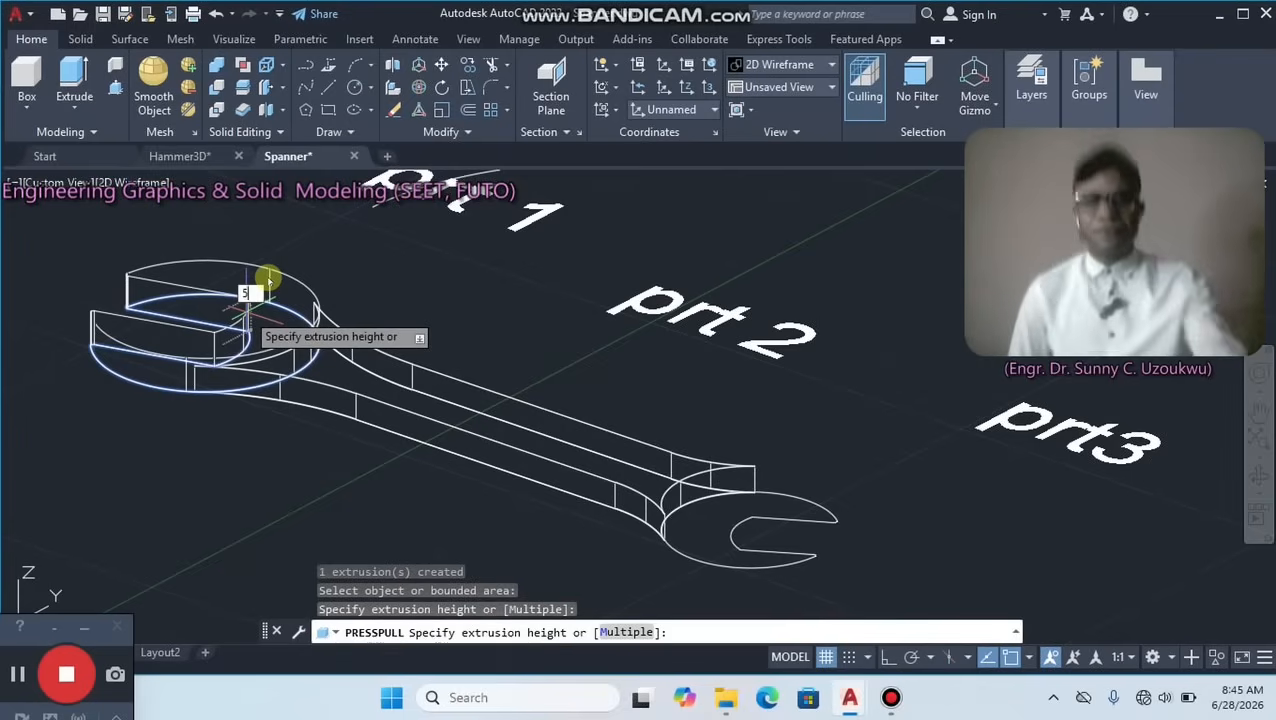
key(Return)
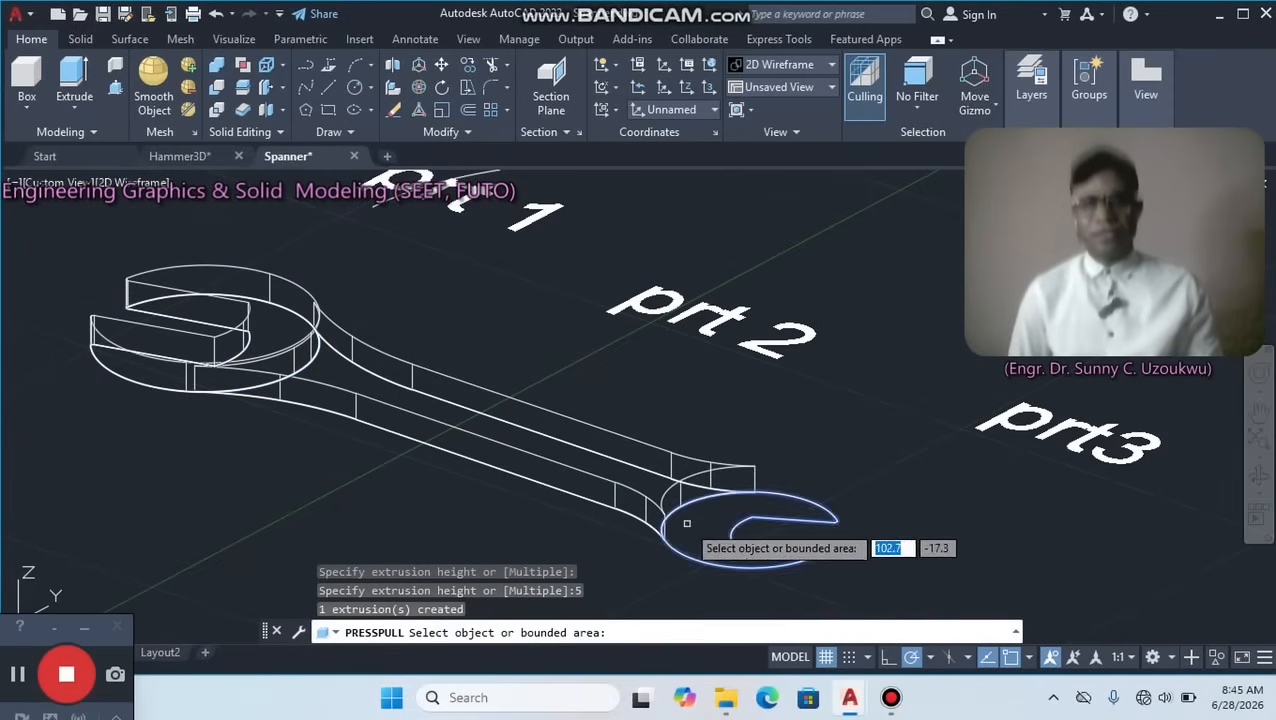
Presspull the right head's bounded area upward to a height of 5.
click(686, 523)
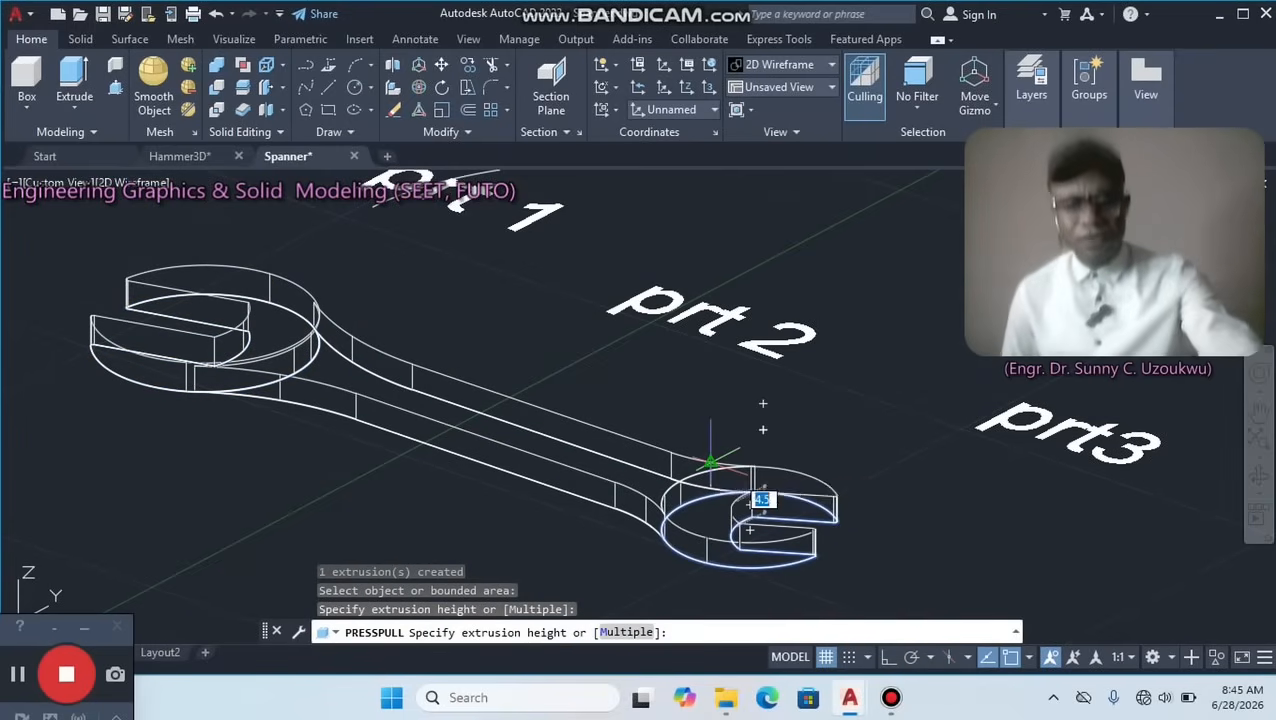
text(5)
key(Return)
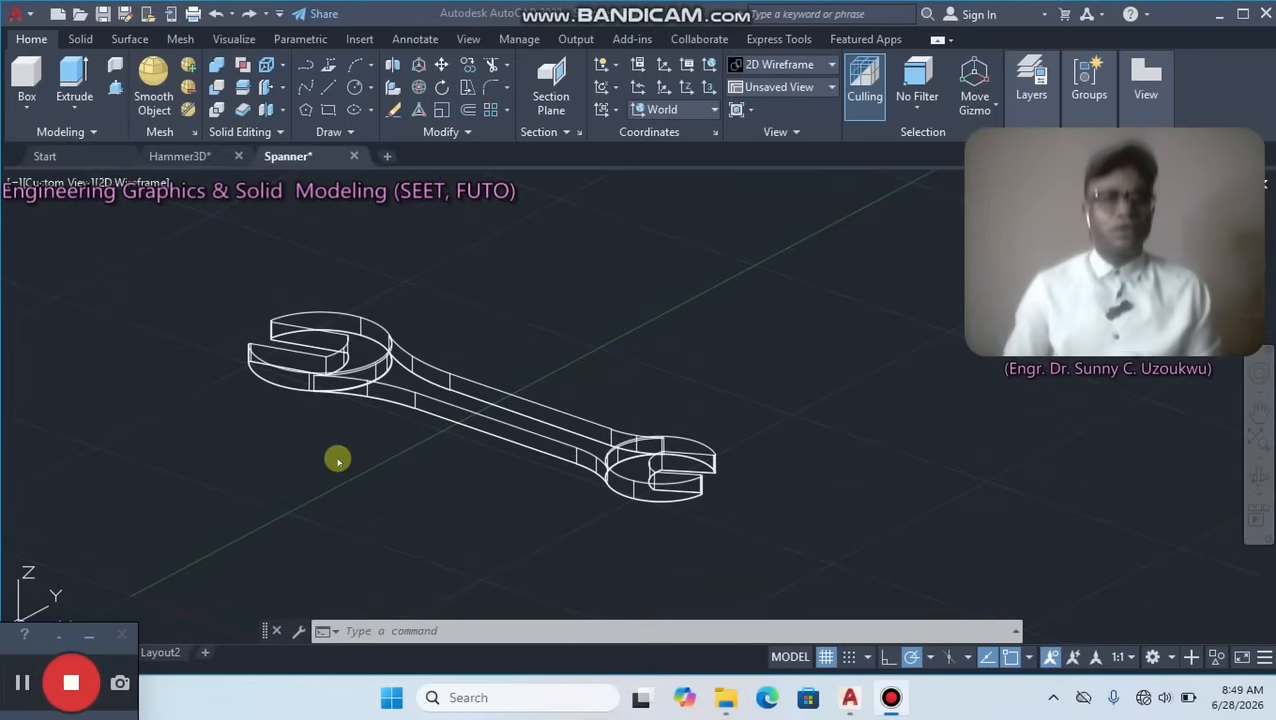
Apply the Shaded with edges visual style and orbit the spanner to show its upper face more directly.
click(545, 265)
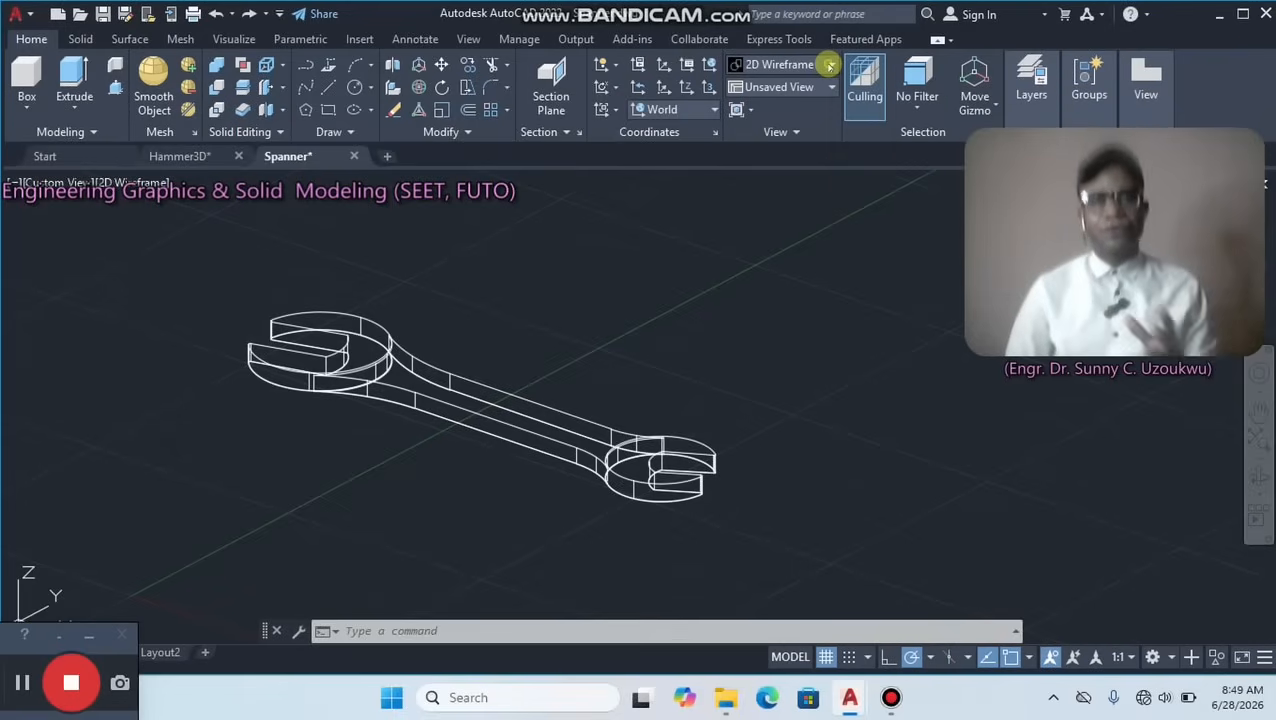
click(830, 65)
click(830, 65)
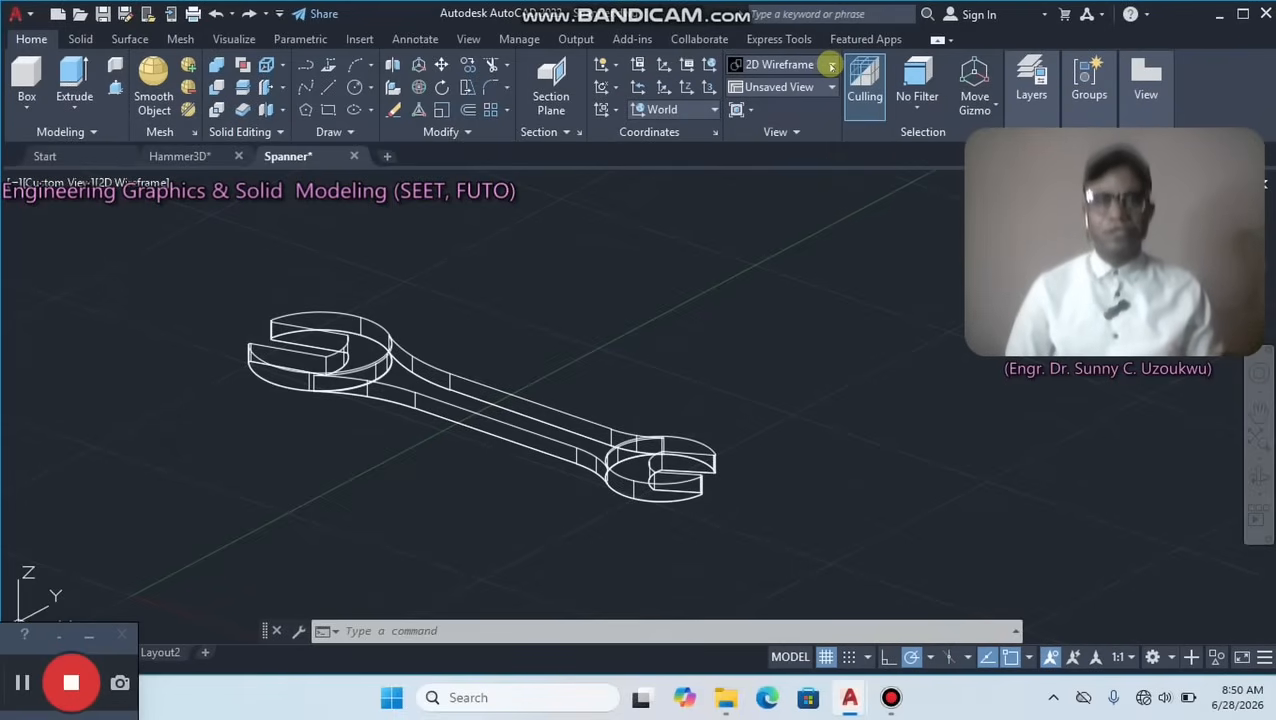
click(830, 65)
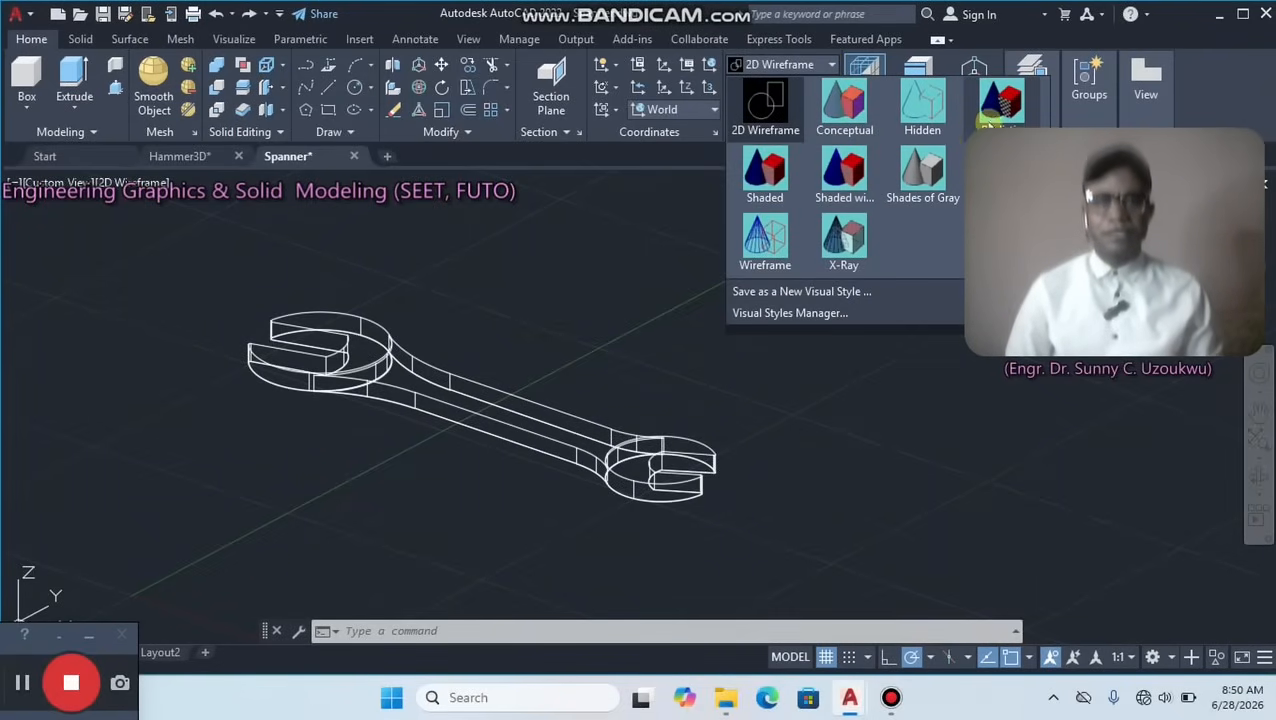
click(847, 177)
scroll(354, 470, up, 3)
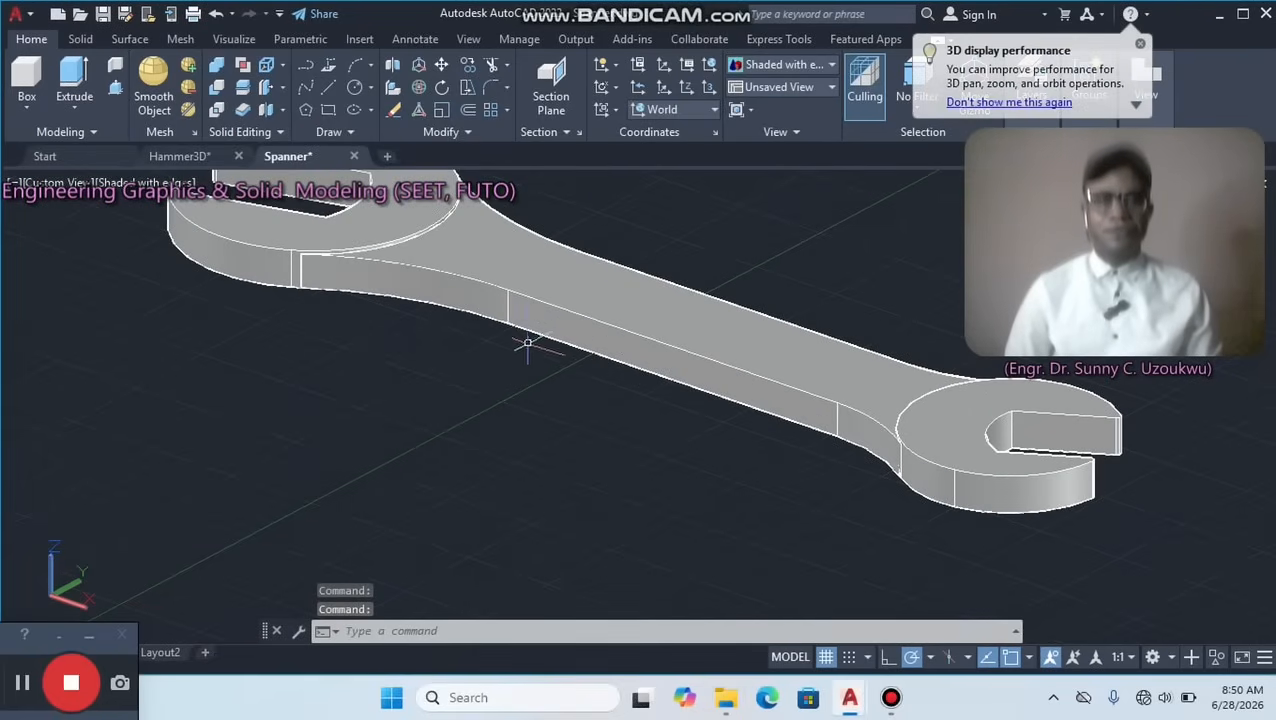
scroll(535, 345, down, 4)
scroll(648, 366, down, 2)
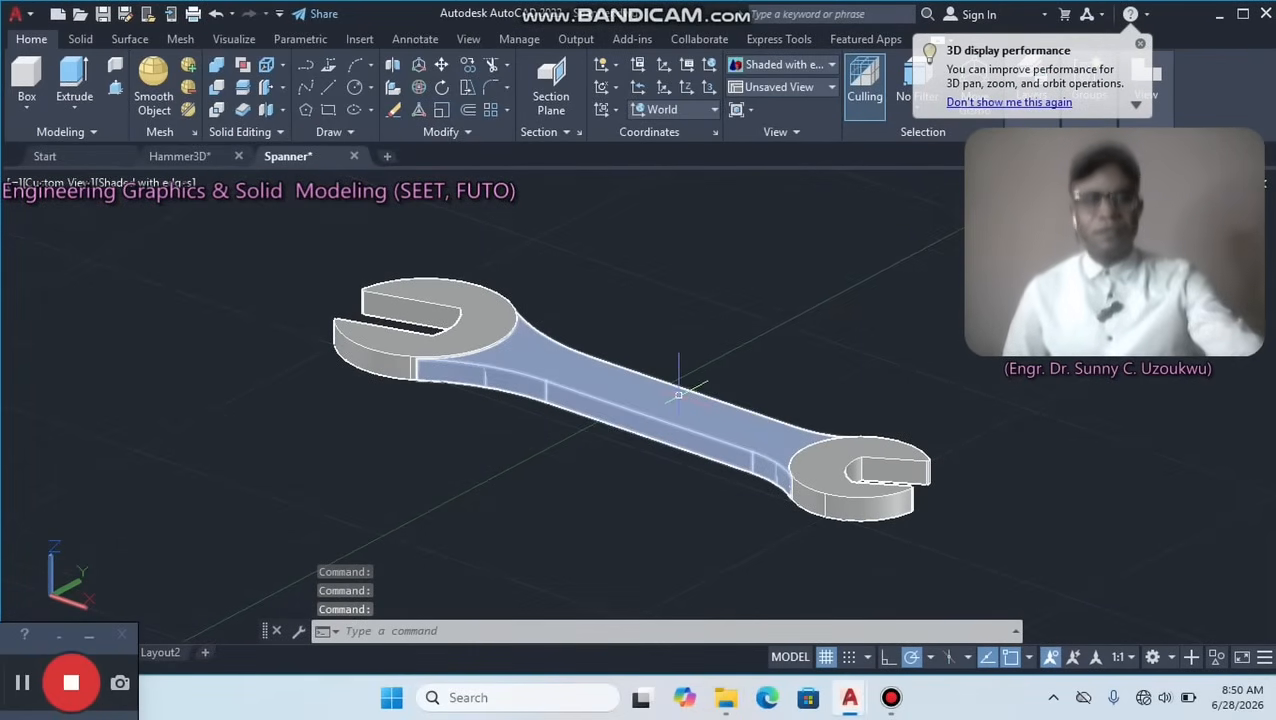
shift+middle_drag(678, 395, 703, 484)
scroll(688, 440, down, 2)
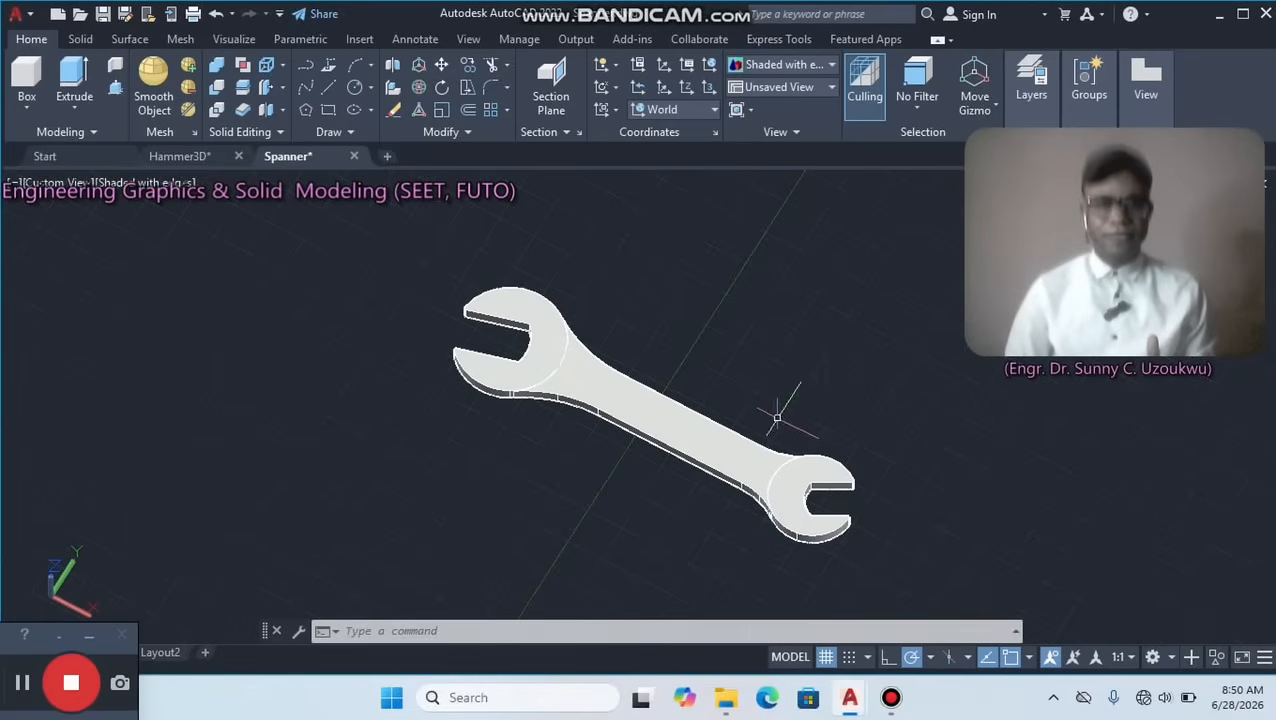
Select the handle and the left head in turn to check whether they are separate solids, clearing each selection.
click(669, 420)
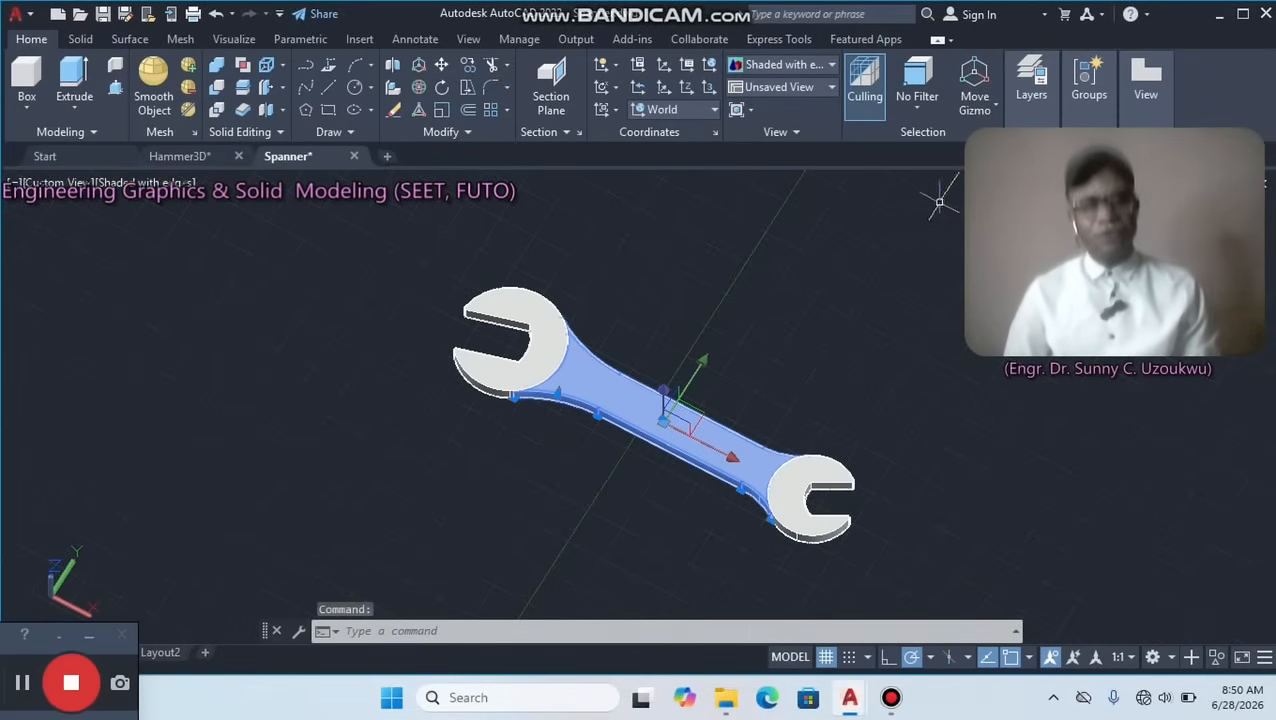
key(Escape)
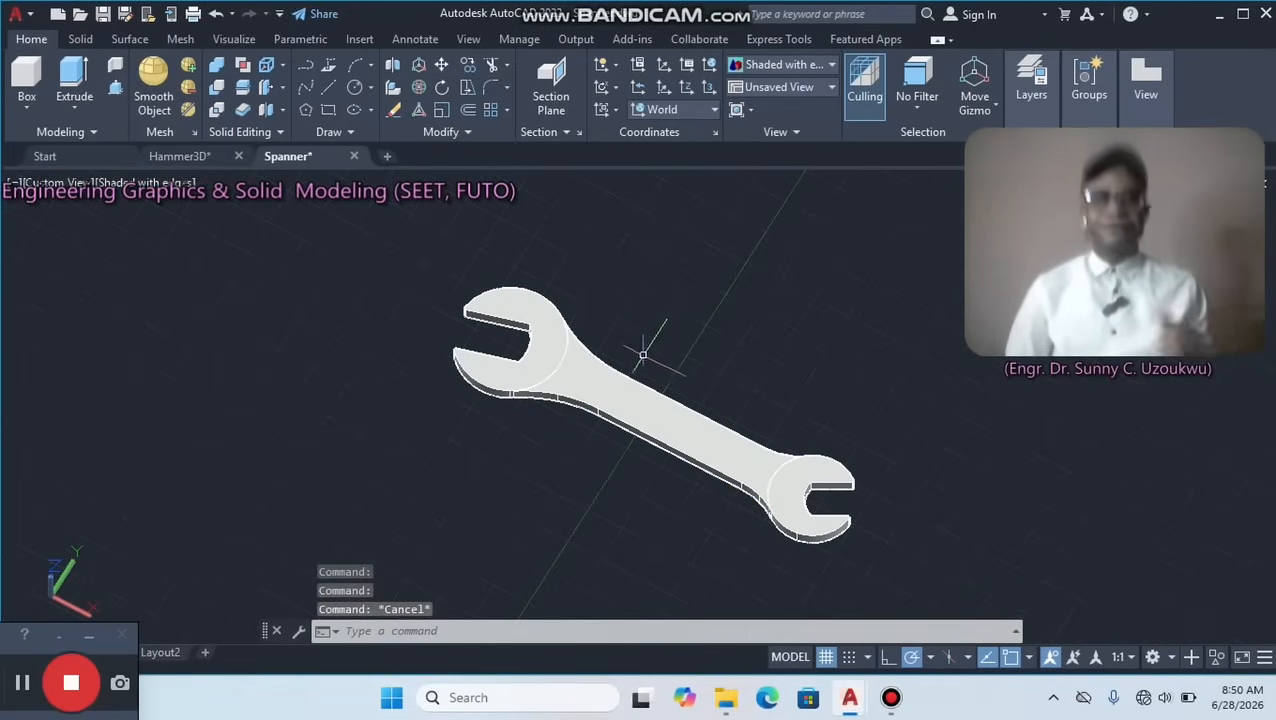
click(530, 316)
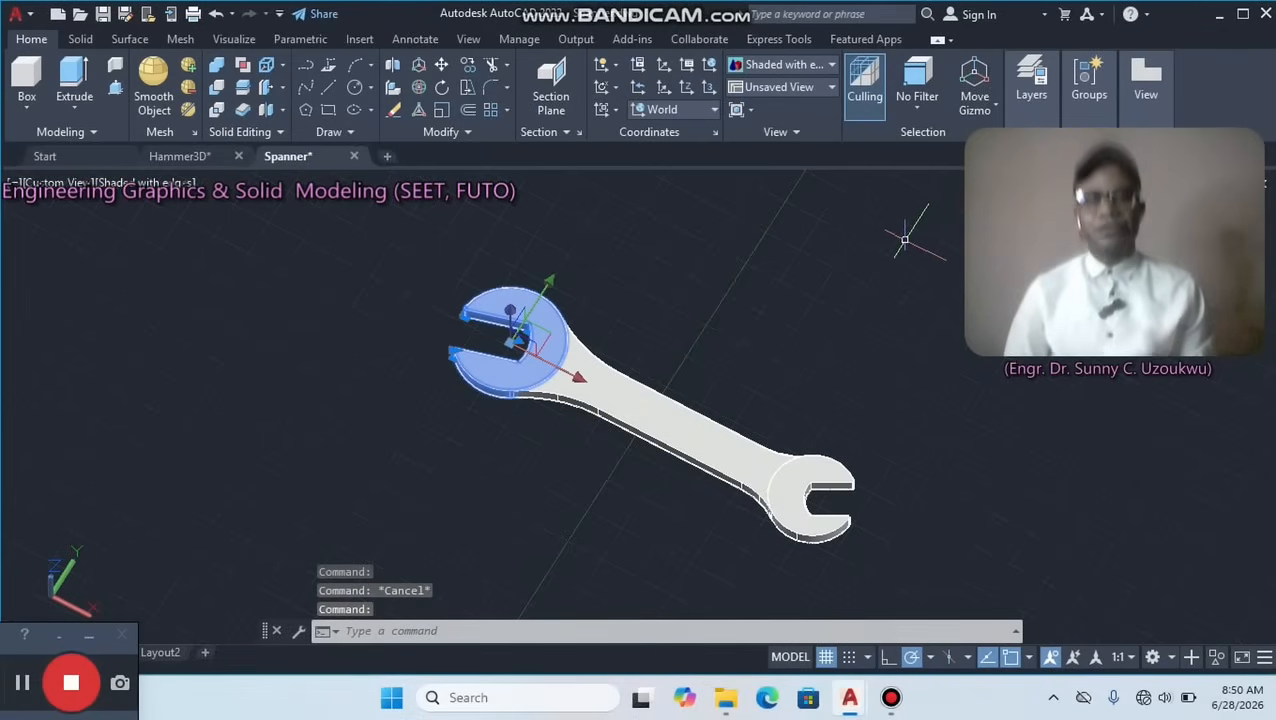
key(Escape)
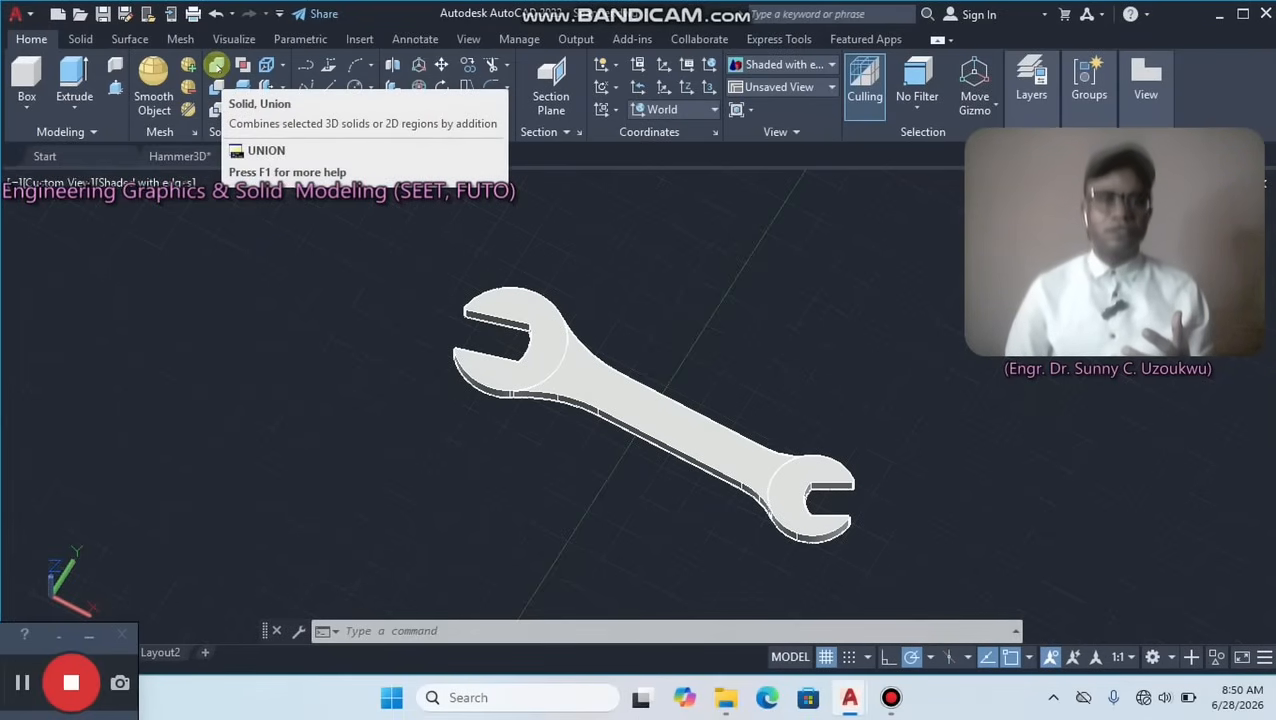
Union the left head, handle and right head into one solid and select the result to check it.
click(216, 65)
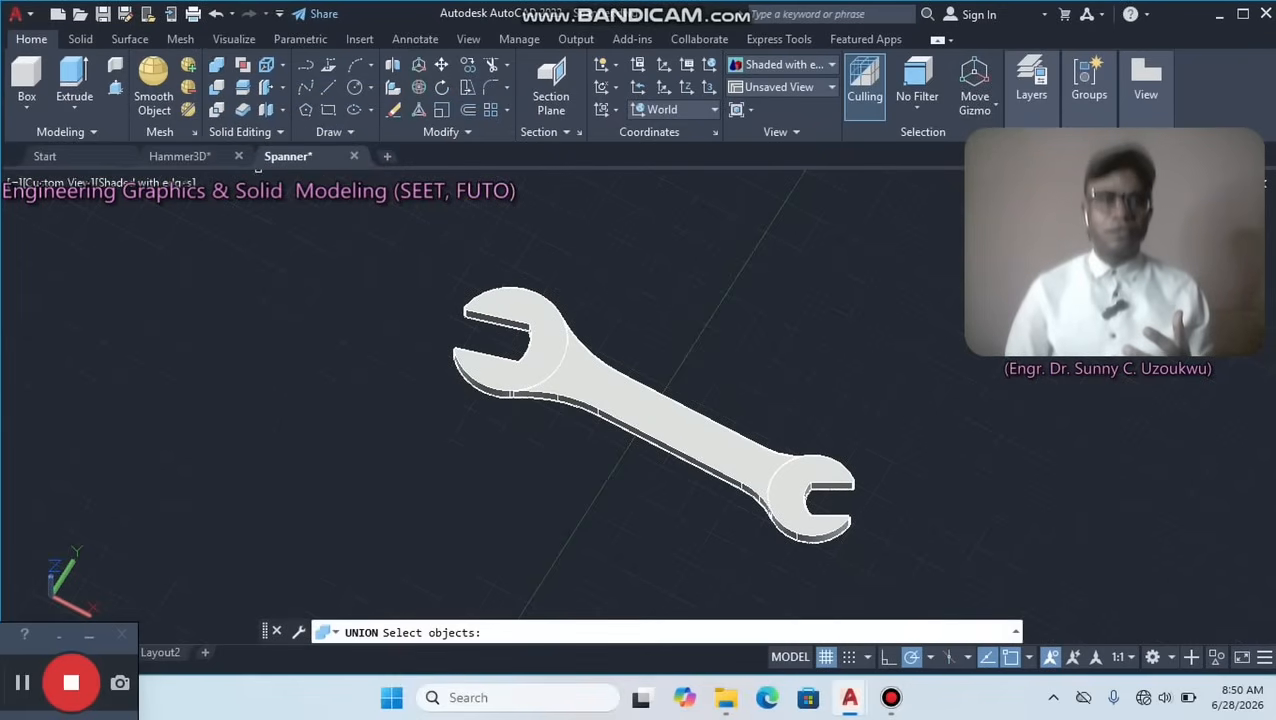
click(538, 315)
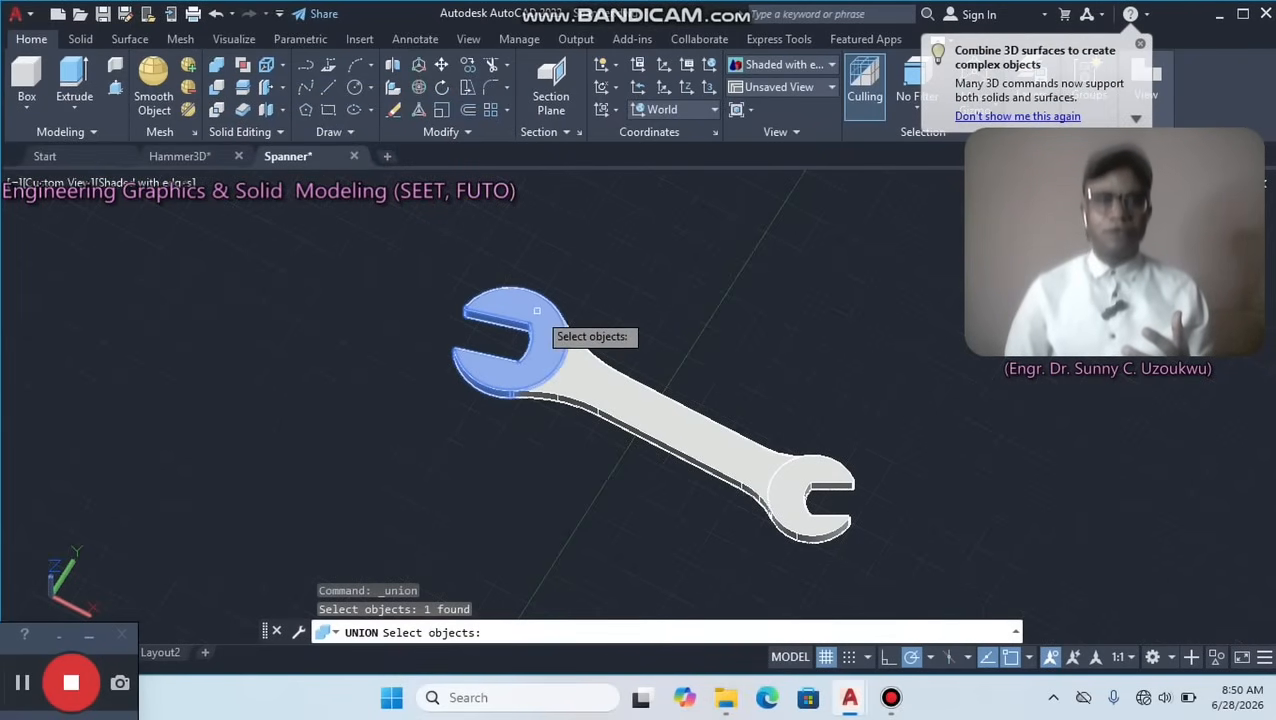
click(614, 370)
click(803, 493)
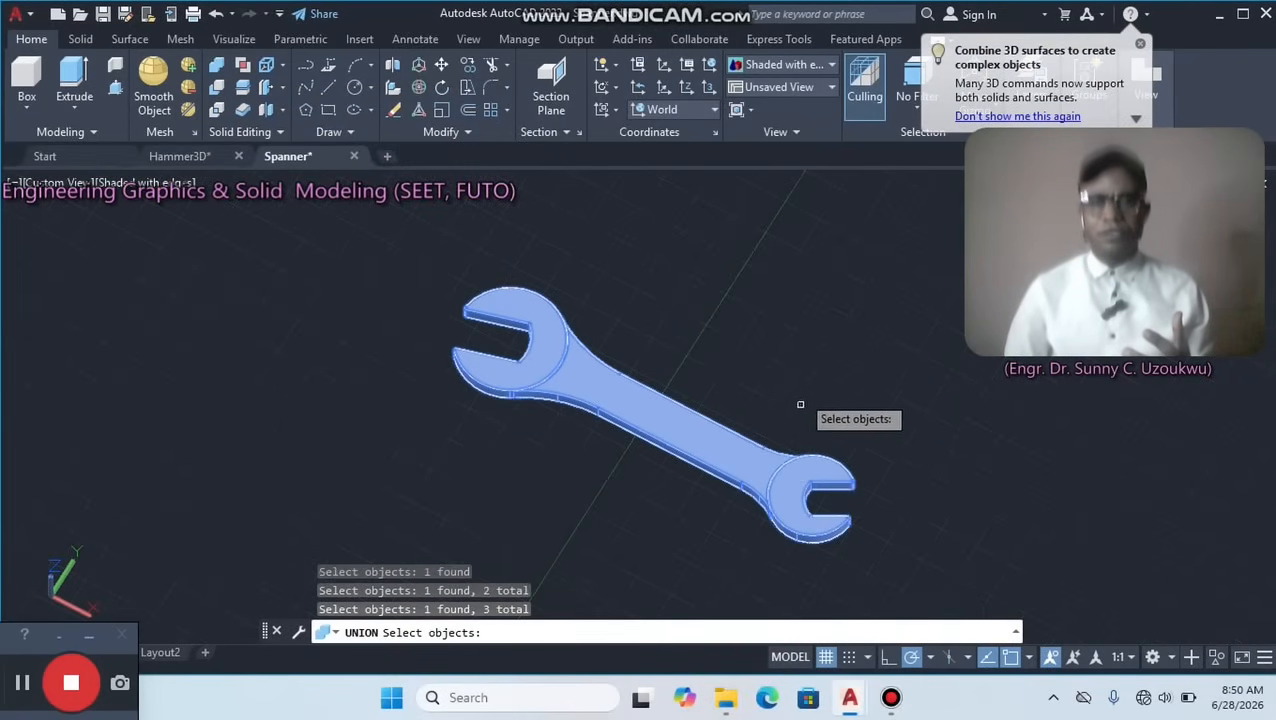
key(Return)
click(672, 420)
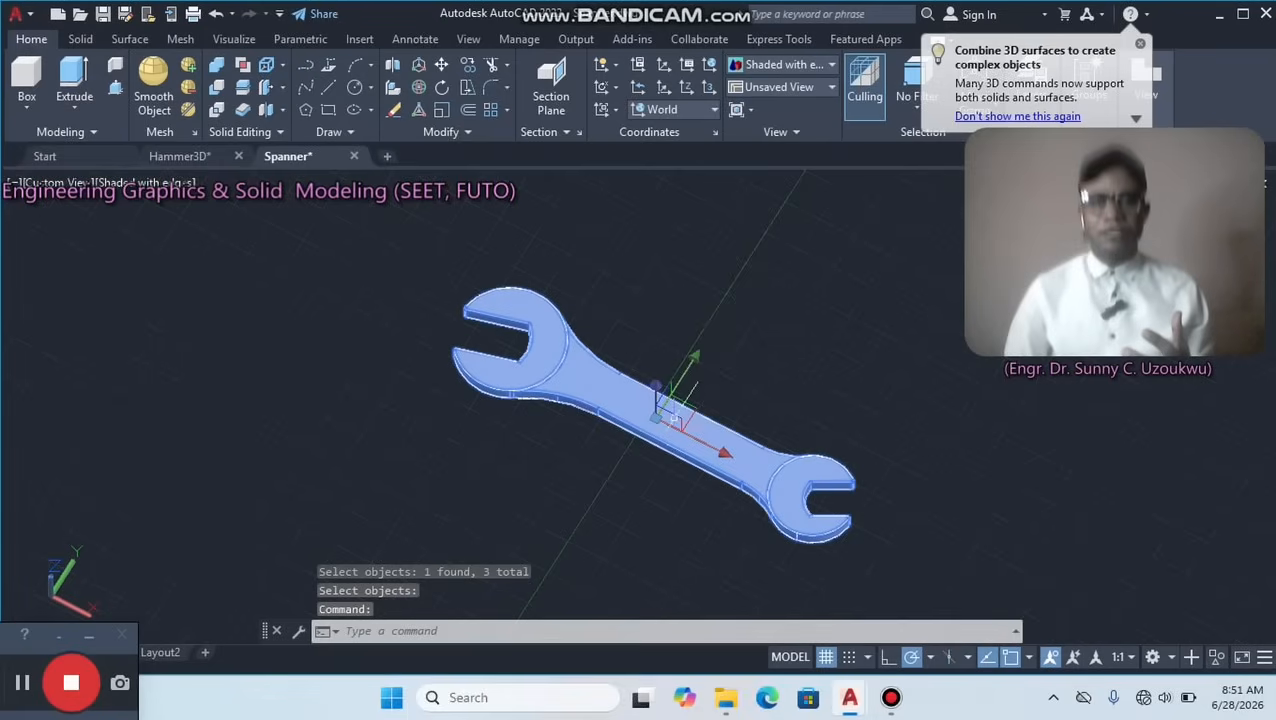
scroll(768, 450, up, 1)
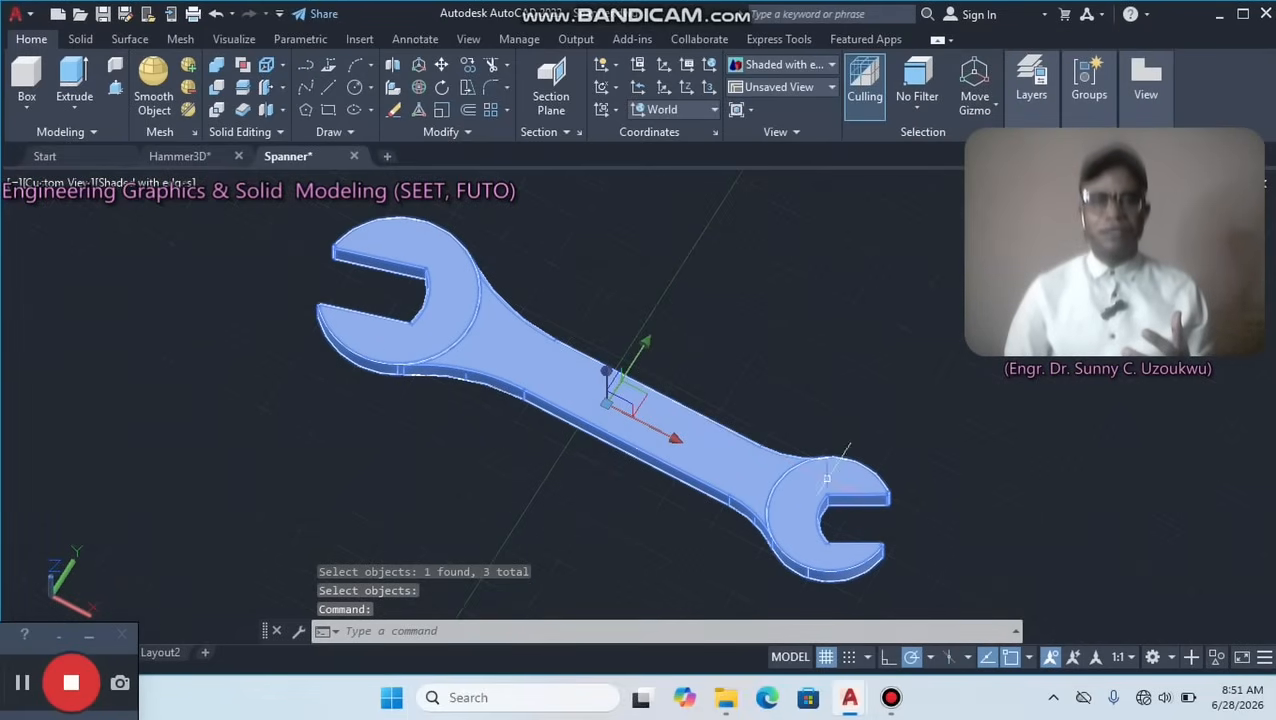
middle_drag(849, 430, 783, 401)
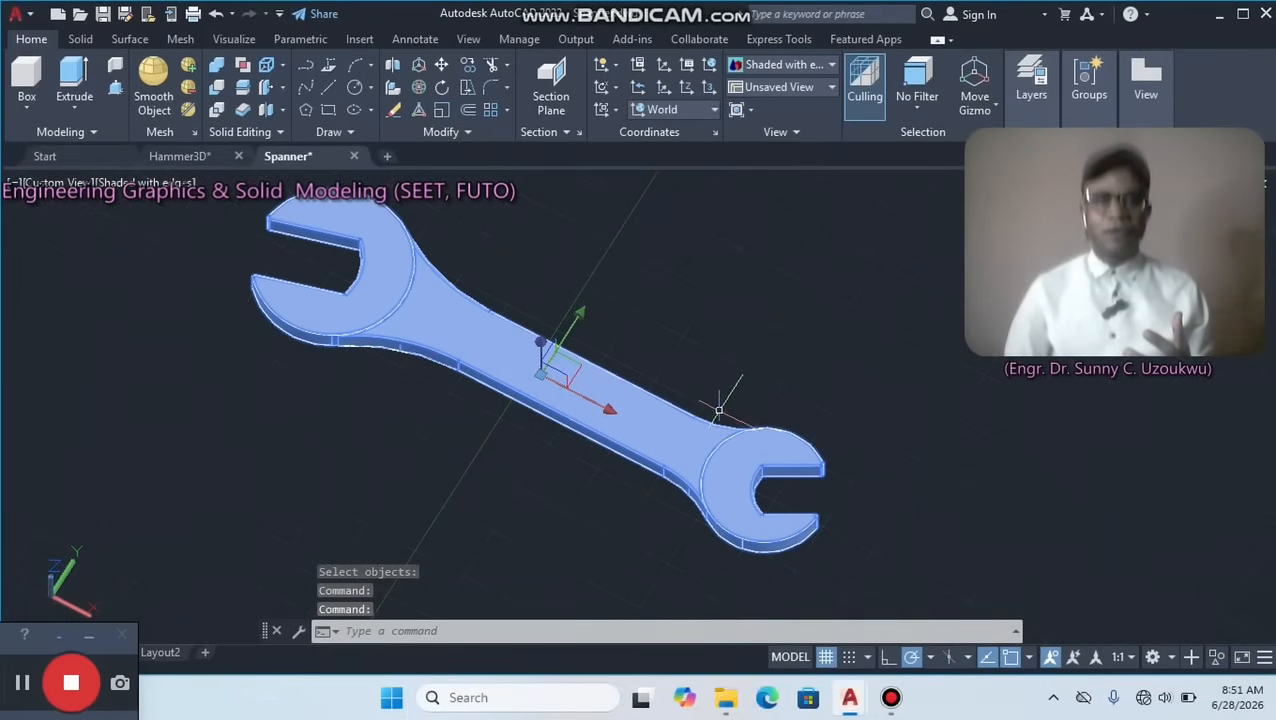
Examine the finished spanner in the Hammer3D drawing for comparison, and return to the Spanner drawing.
click(173, 156)
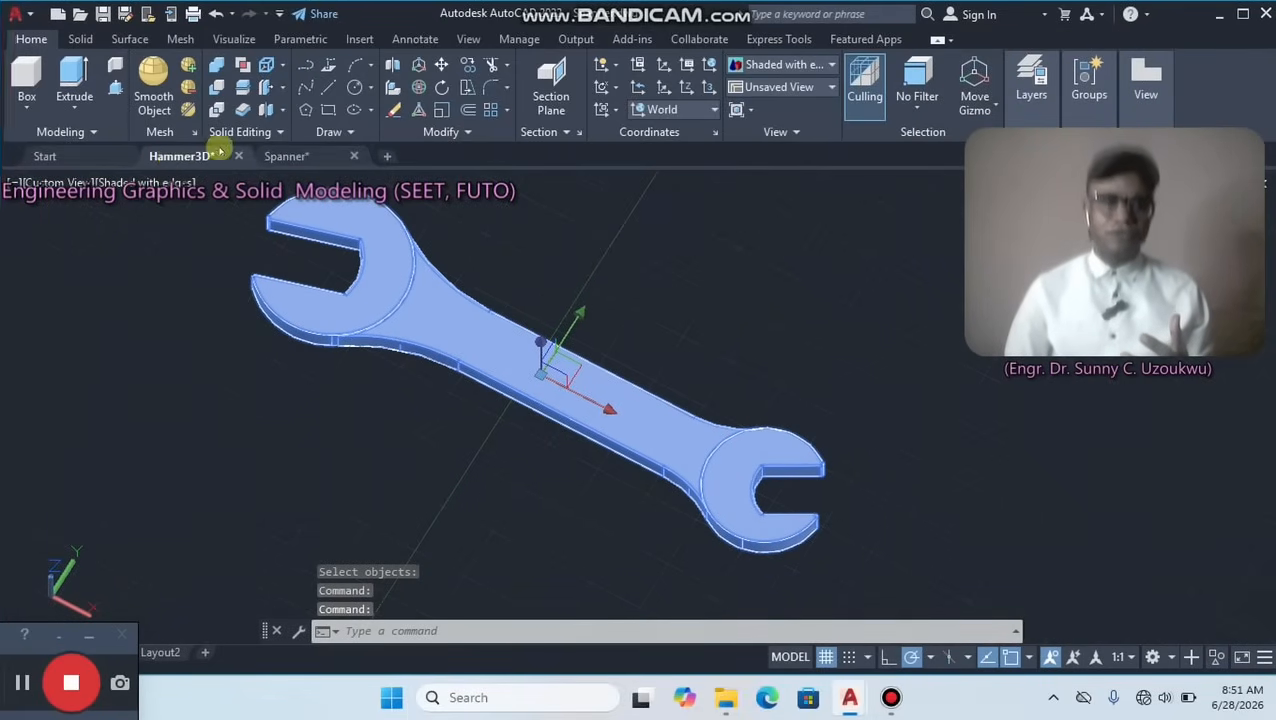
scroll(757, 340, down, 5)
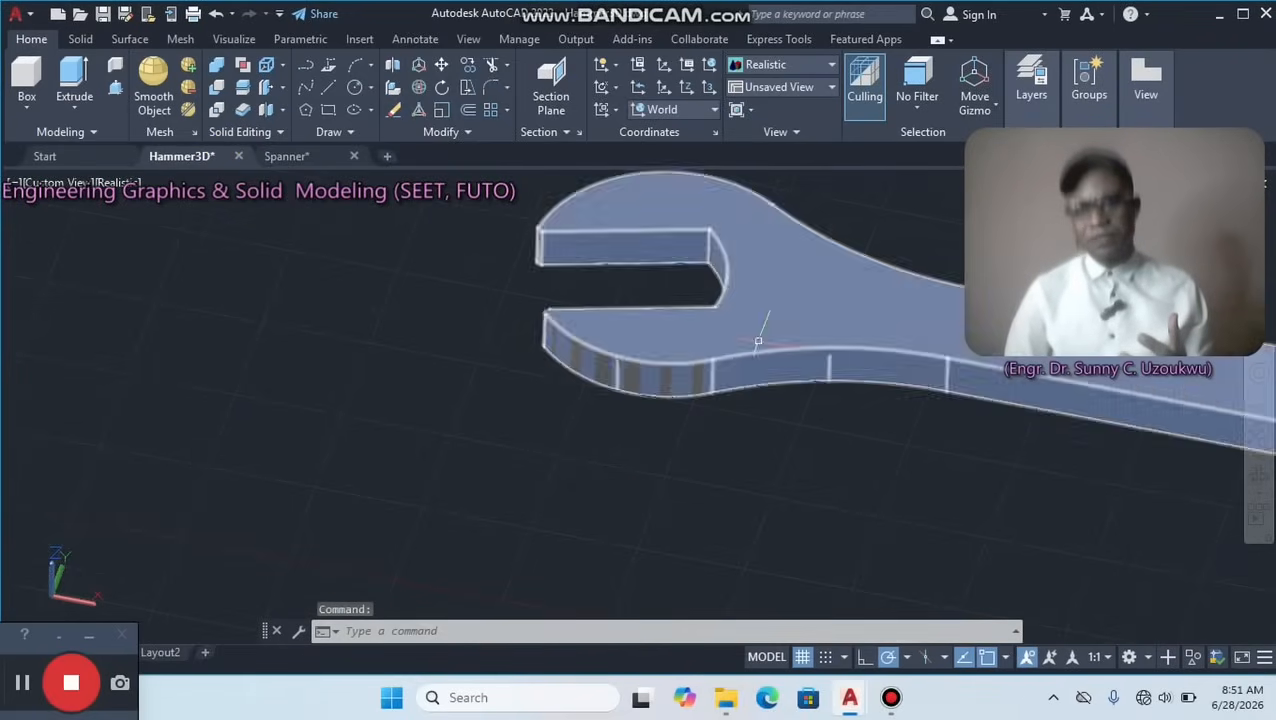
middle_drag(758, 340, 360, 420)
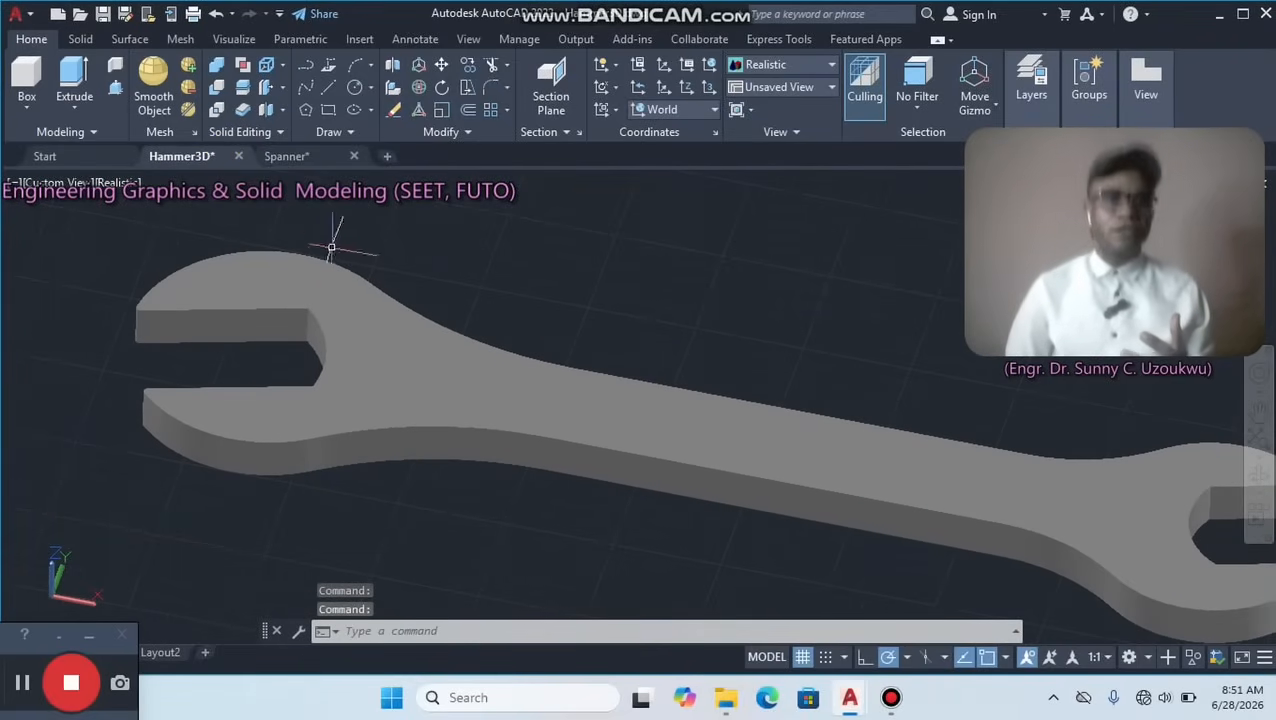
click(303, 156)
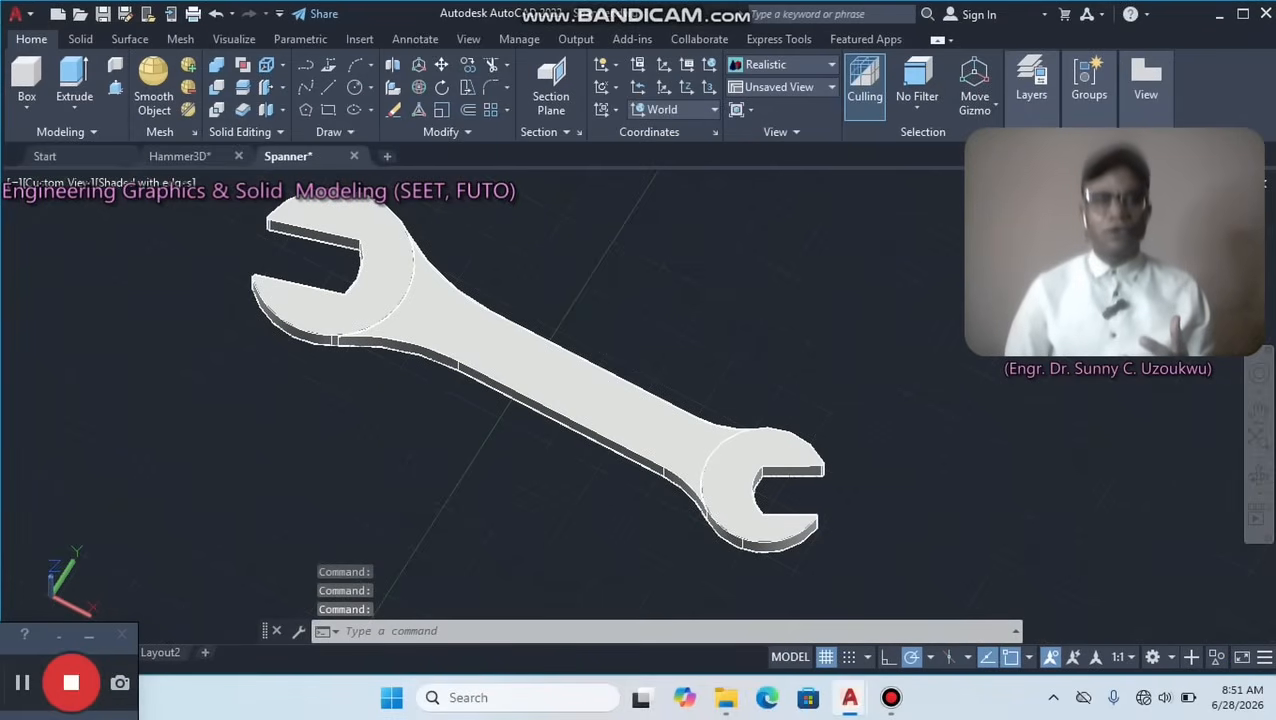
Set the united spanner solid's color to Red and clear the selection.
click(441, 313)
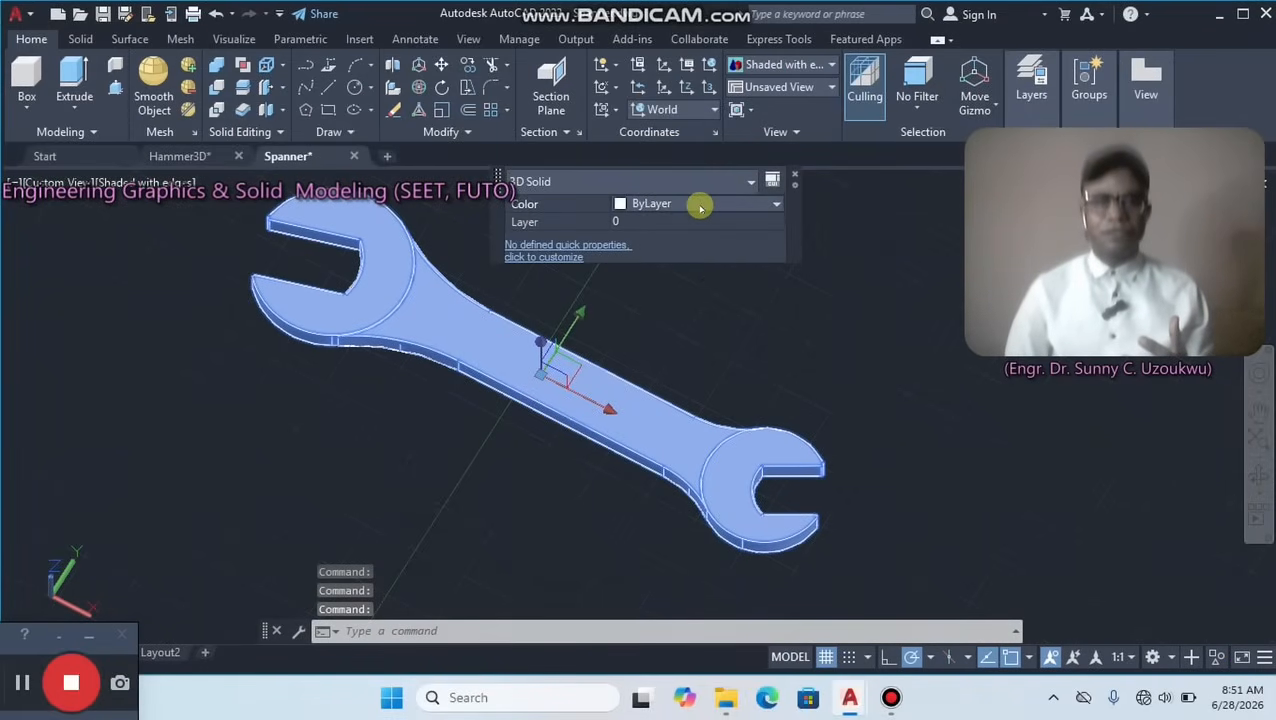
click(655, 204)
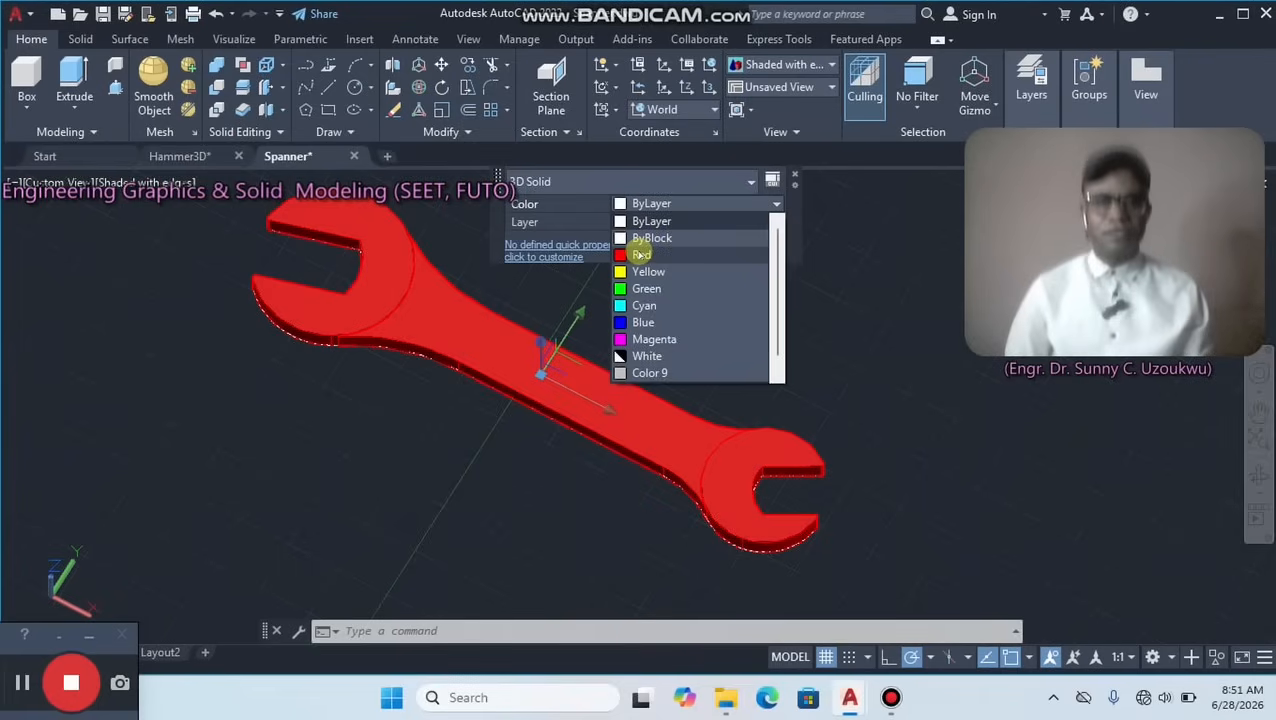
click(641, 254)
click(636, 330)
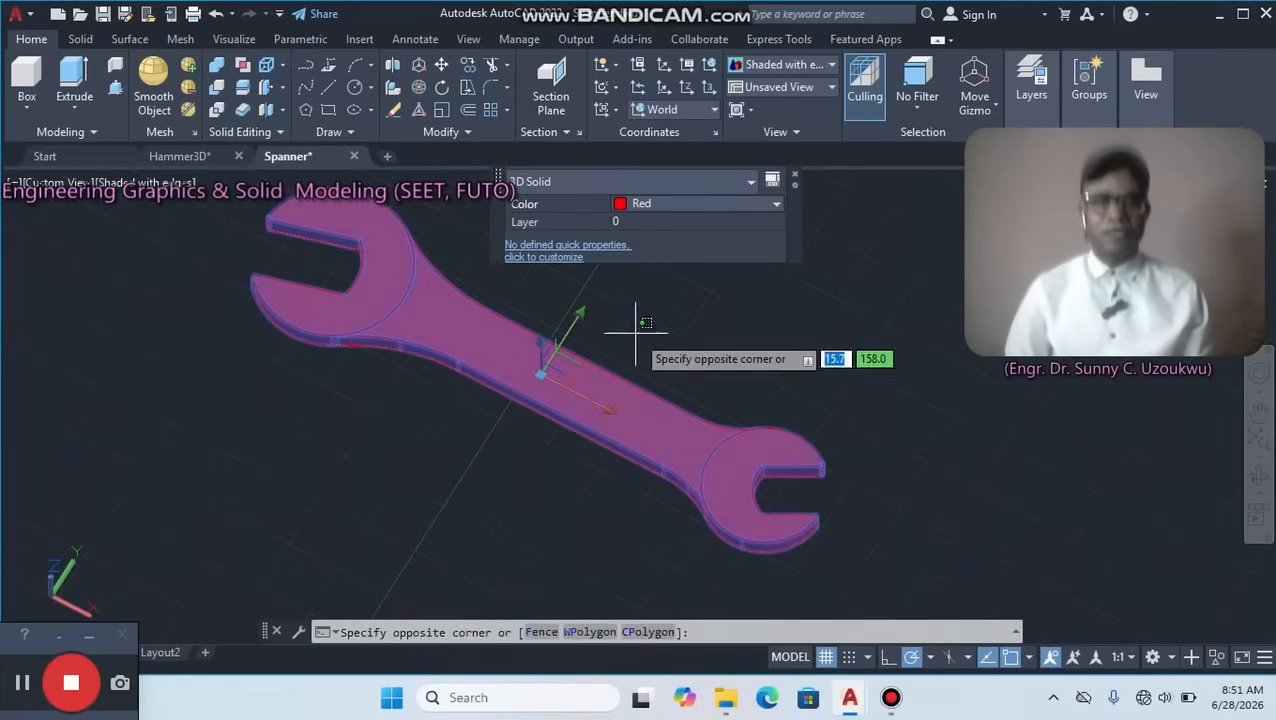
key(Escape)
key(Escape)
scroll(523, 402, up, 2)
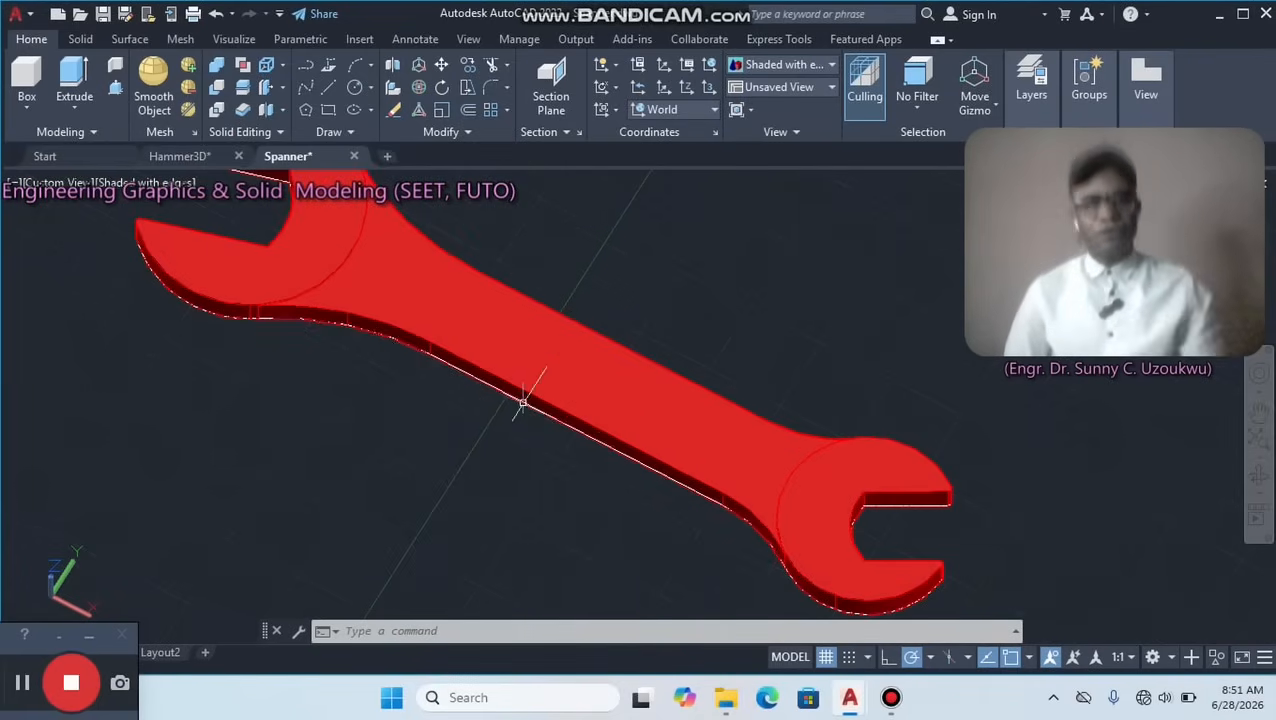
middle_drag(550, 347, 553, 434)
scroll(553, 434, down, 3)
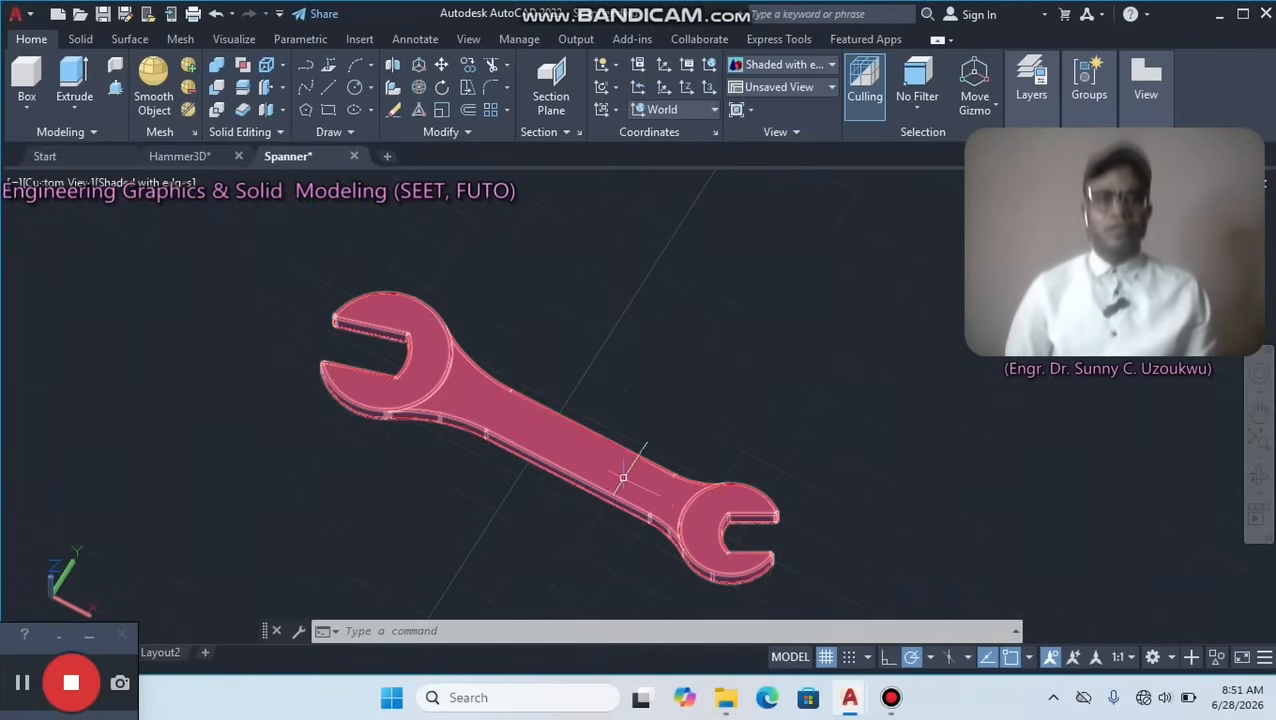
middle_drag(623, 478, 632, 434)
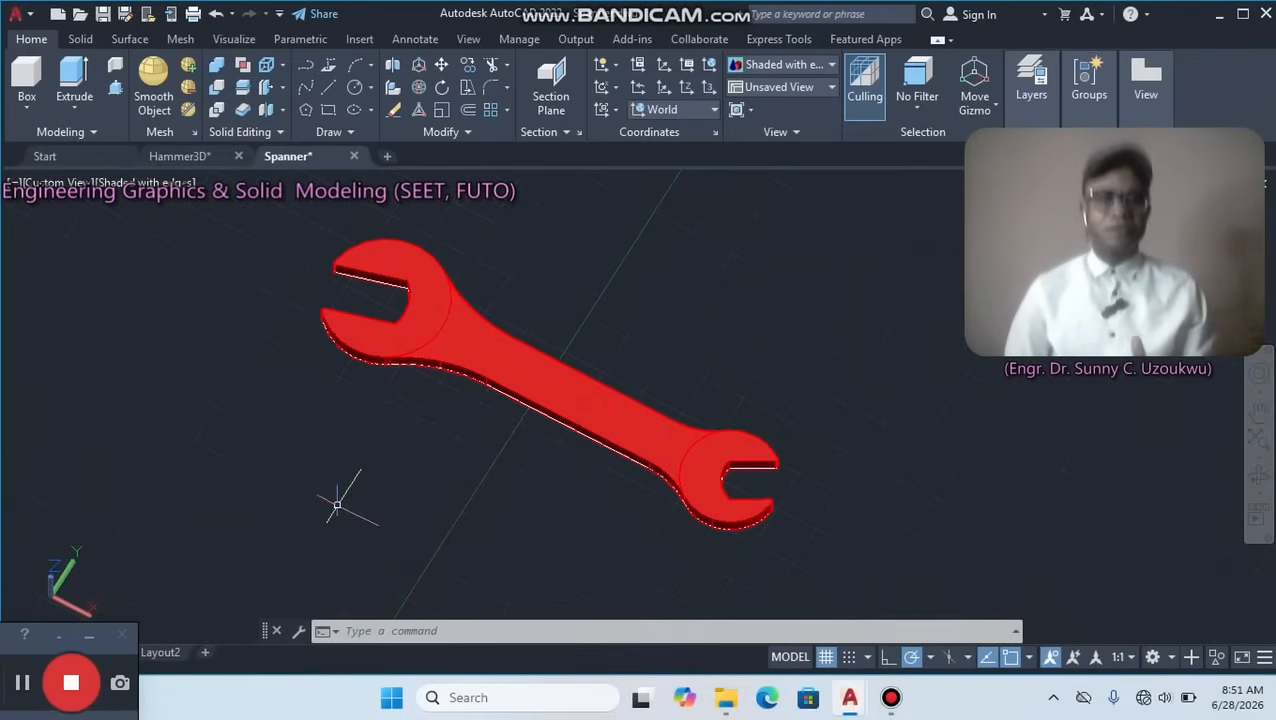